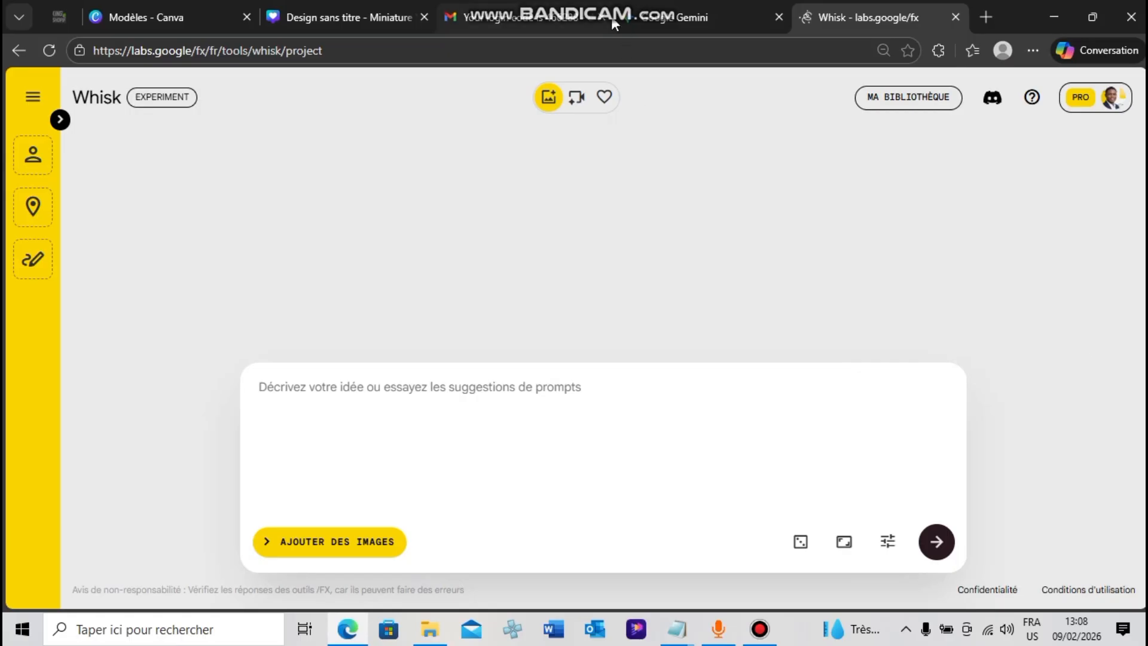
# Search the web for "whisk ai" in a new tab, look over the results, and close that tab
pyautogui.moveTo(612, 23)
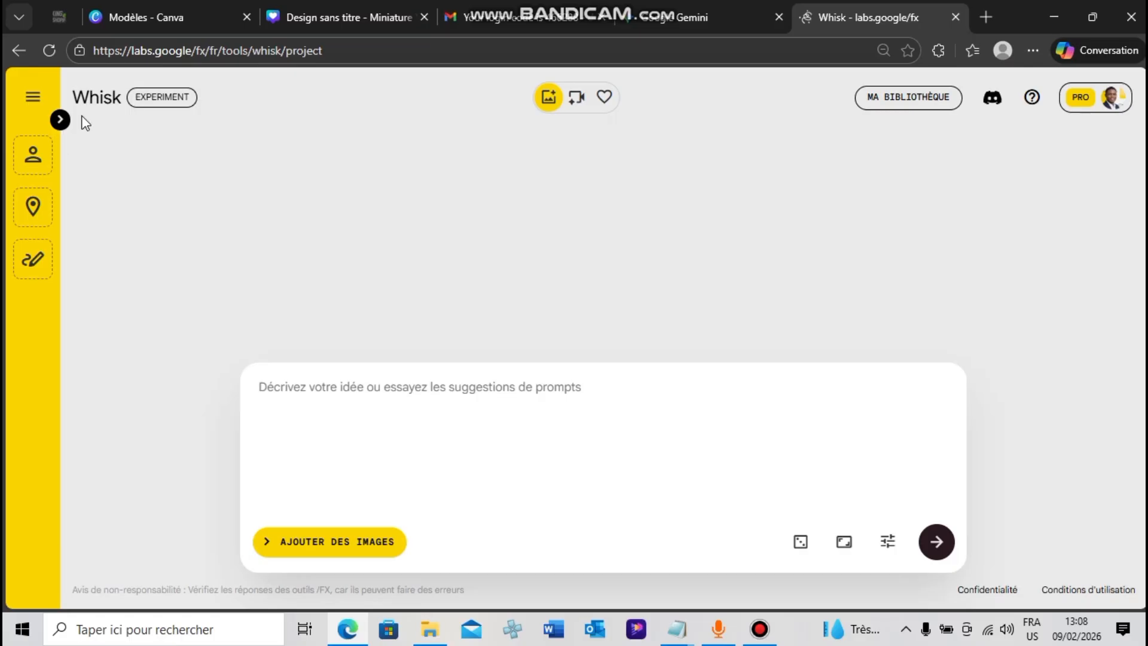
pyautogui.click(333, 54)
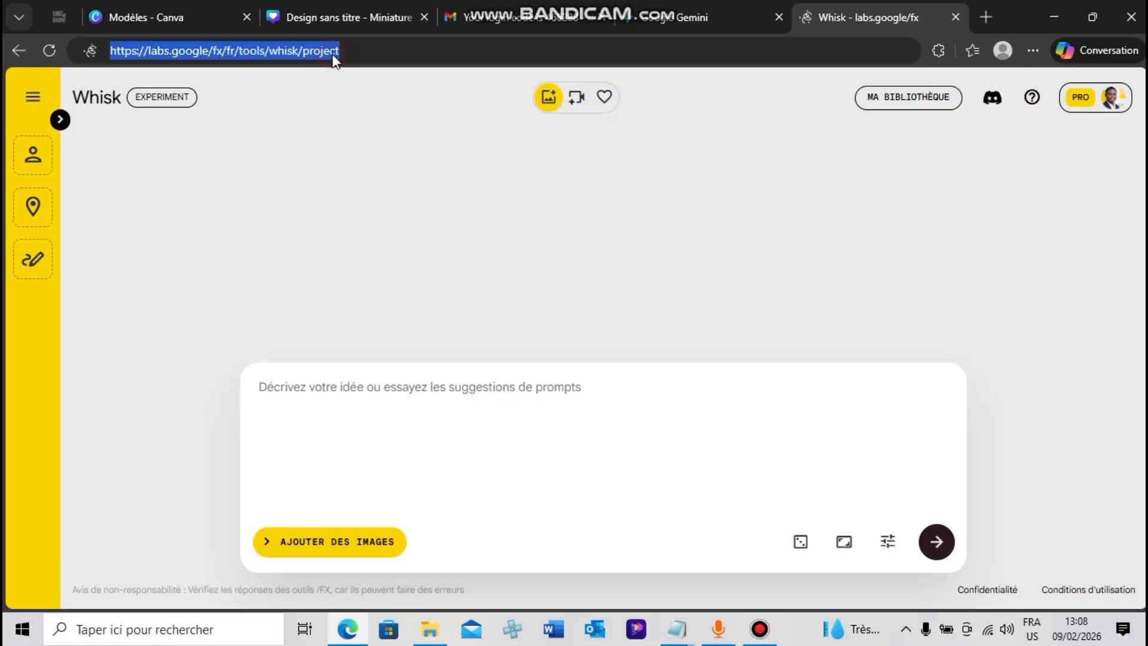
pyautogui.click(351, 45)
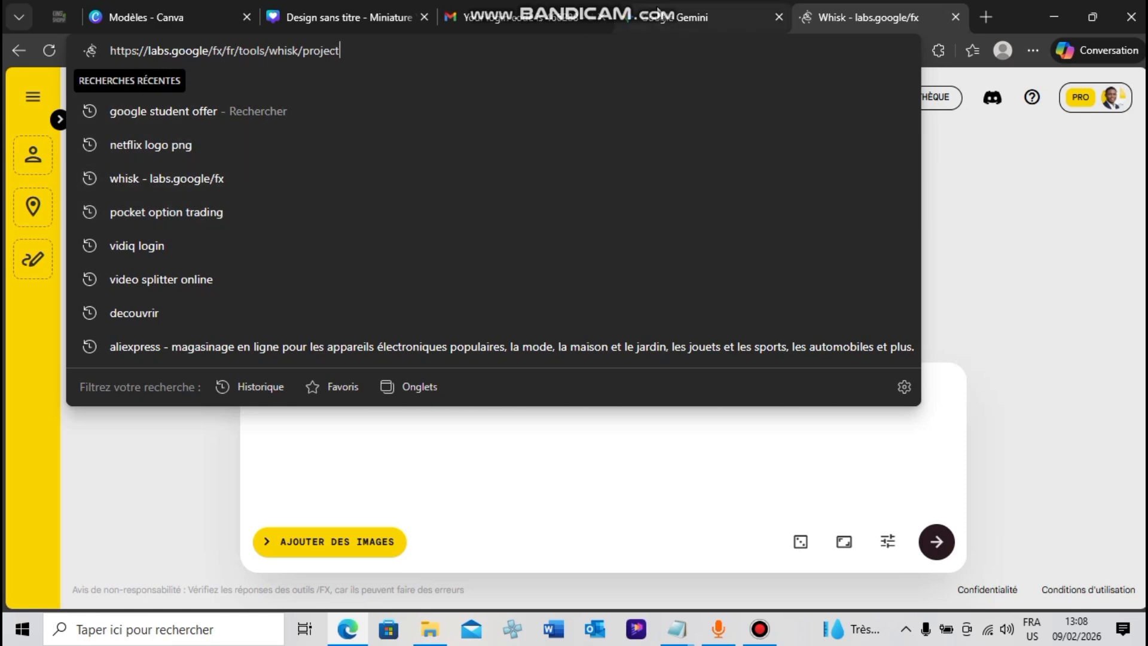
pyautogui.click(982, 16)
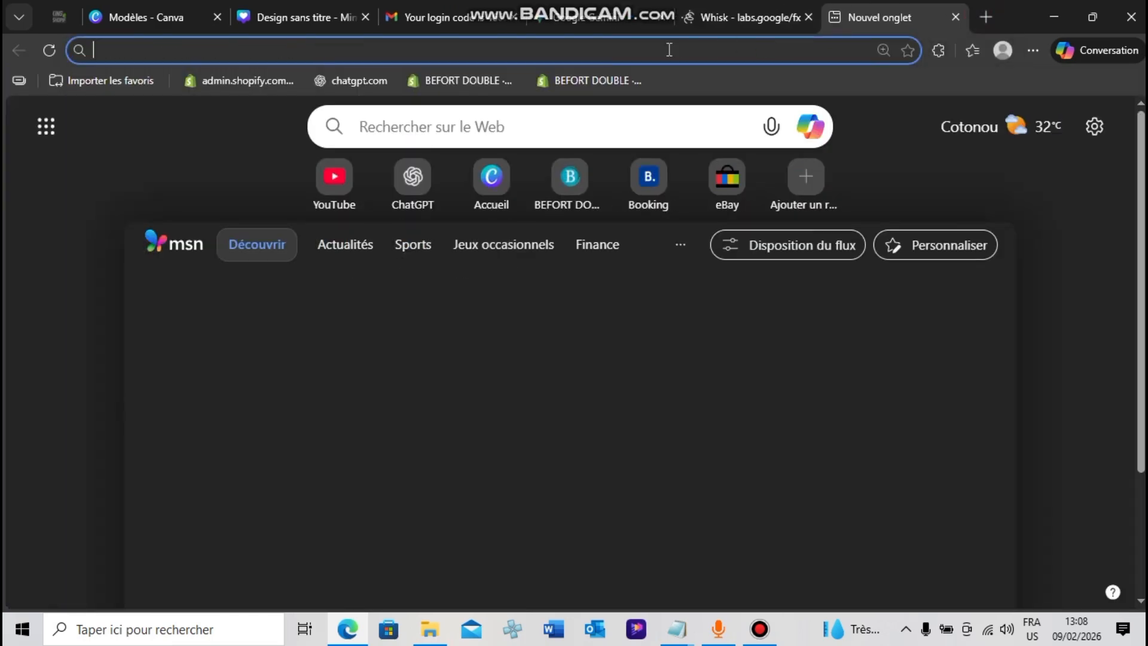
pyautogui.write('whis')
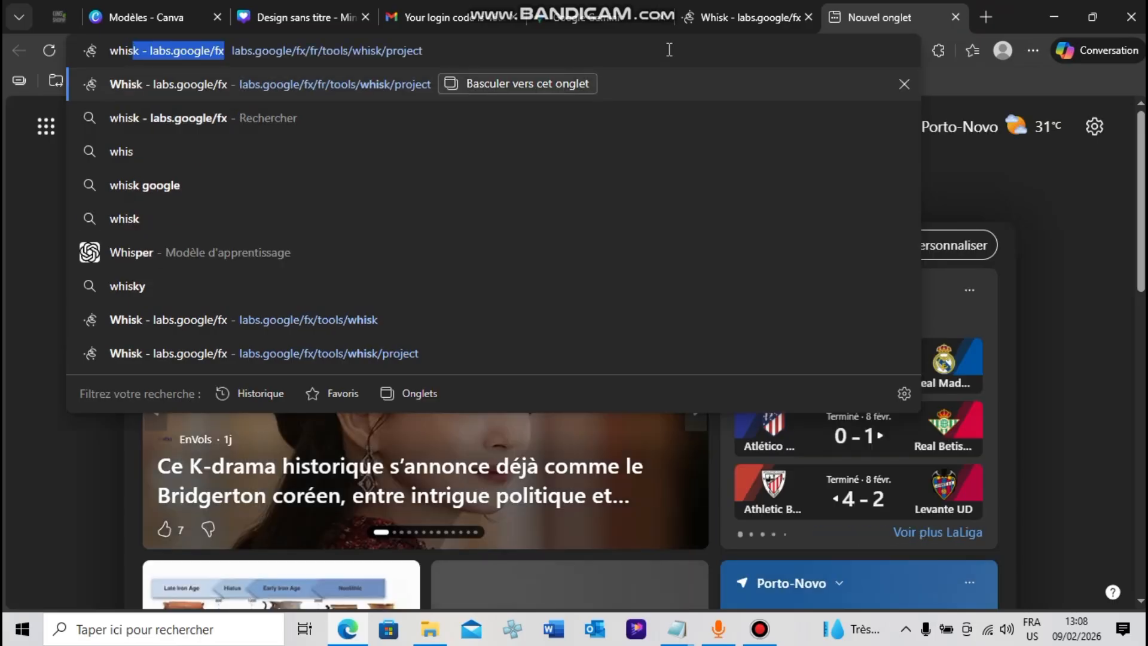
pyautogui.write('k ai')
pyautogui.press('Return')
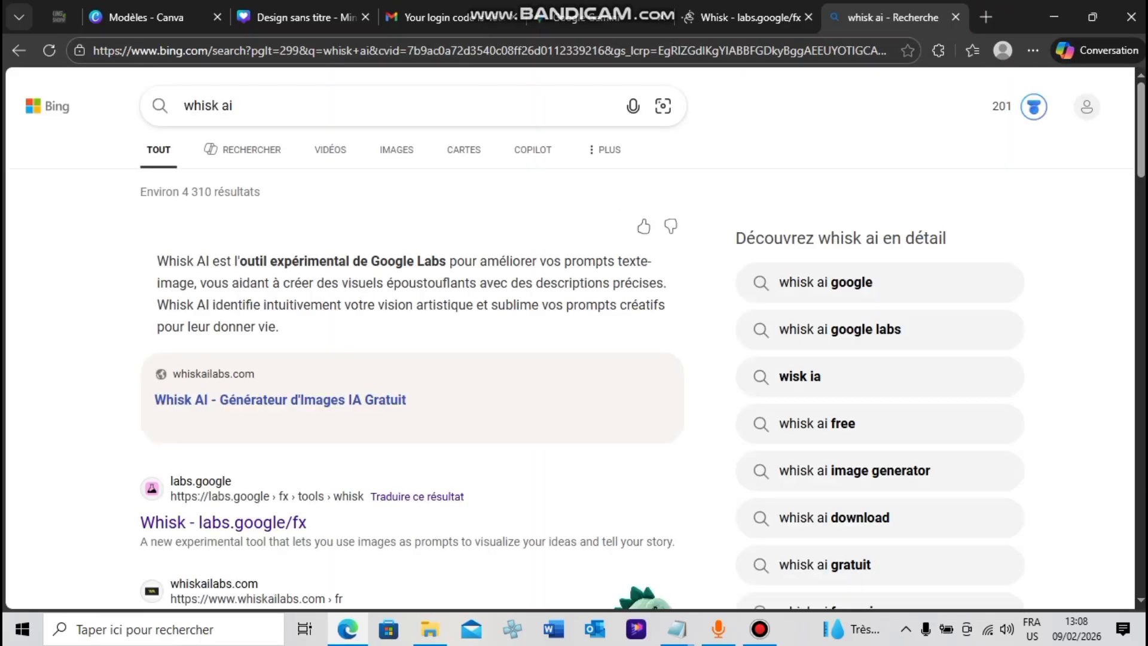
pyautogui.scroll(-4, 1141, 105)
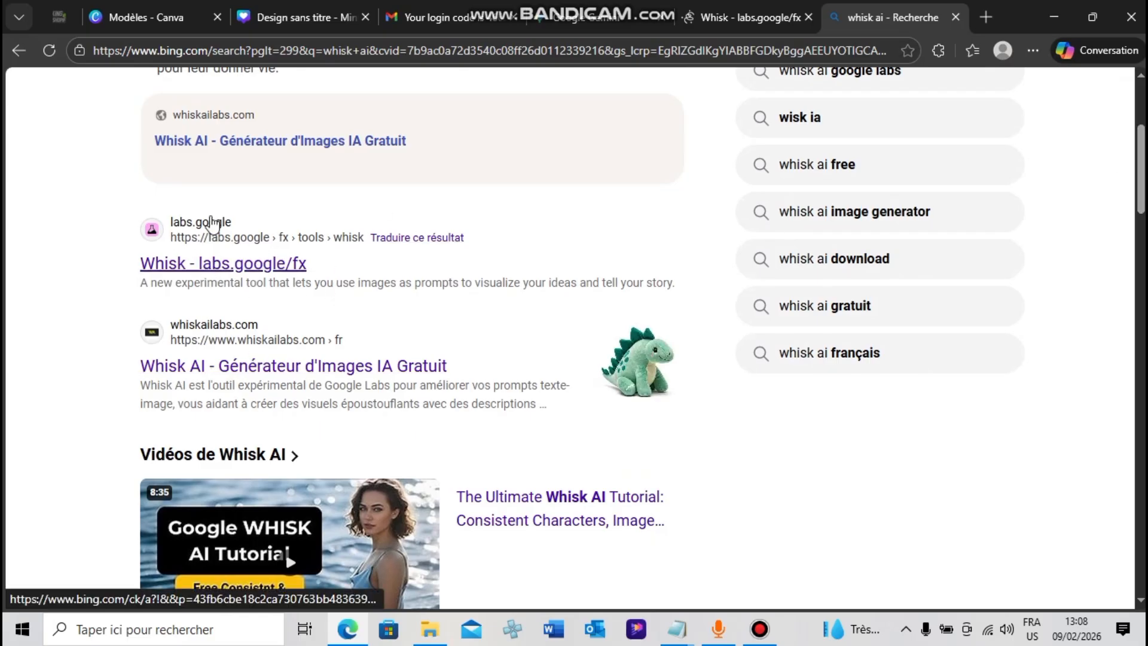
pyautogui.click(956, 17)
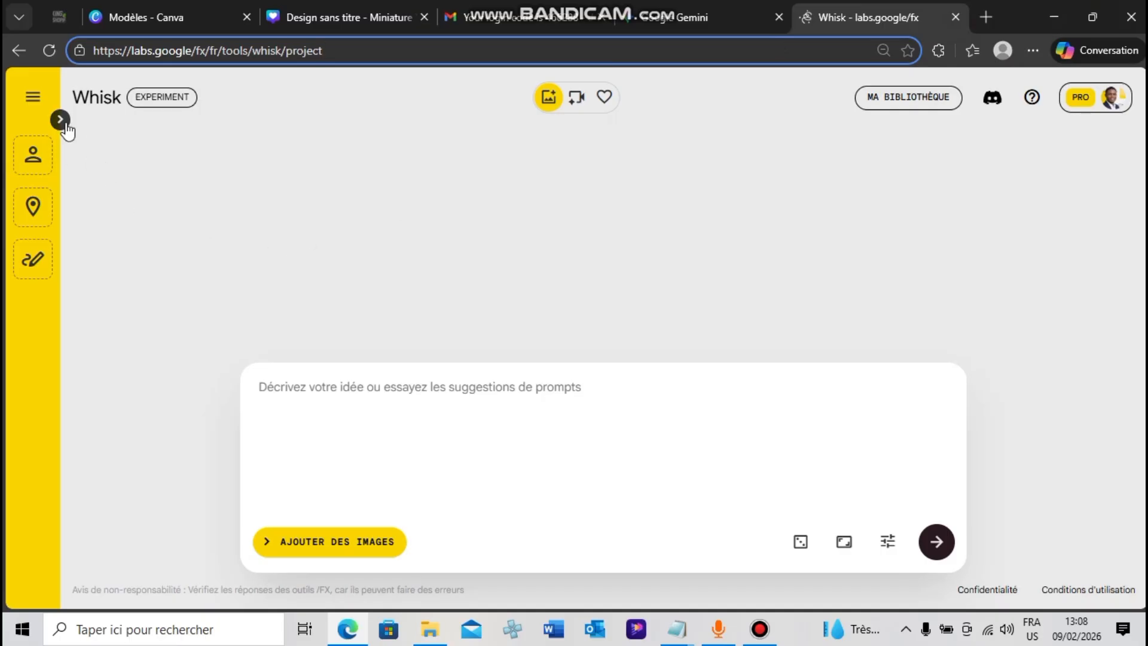
# Set the format of the images to generate to 16:9 landscape (Paysage)
pyautogui.click(838, 546)
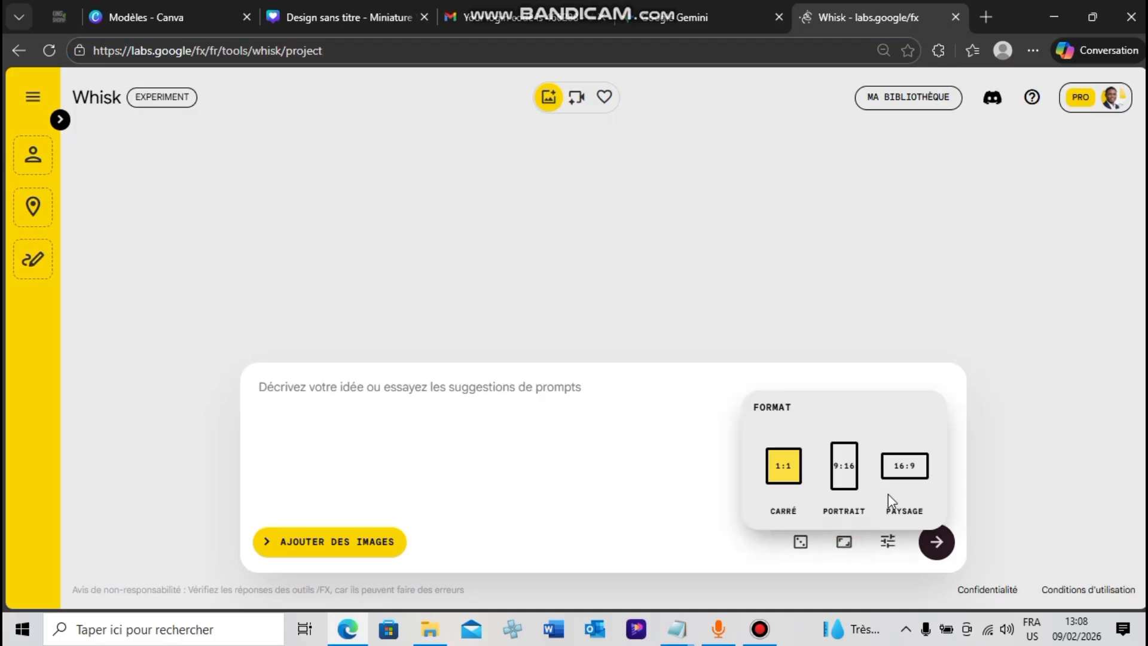
pyautogui.click(906, 472)
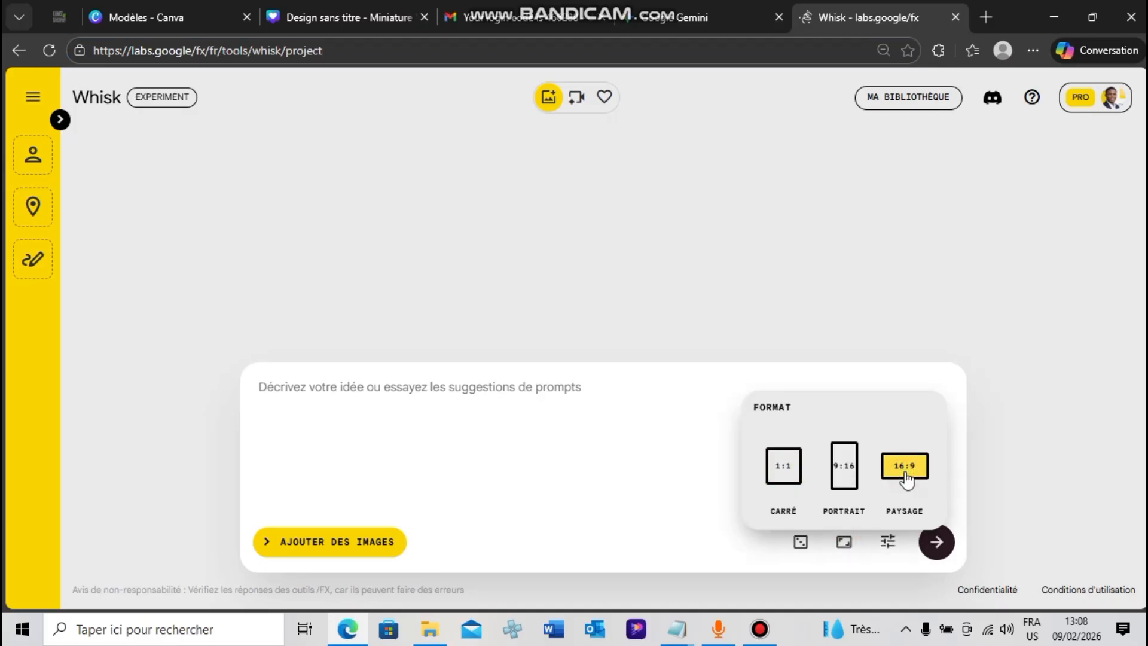
pyautogui.click(711, 492)
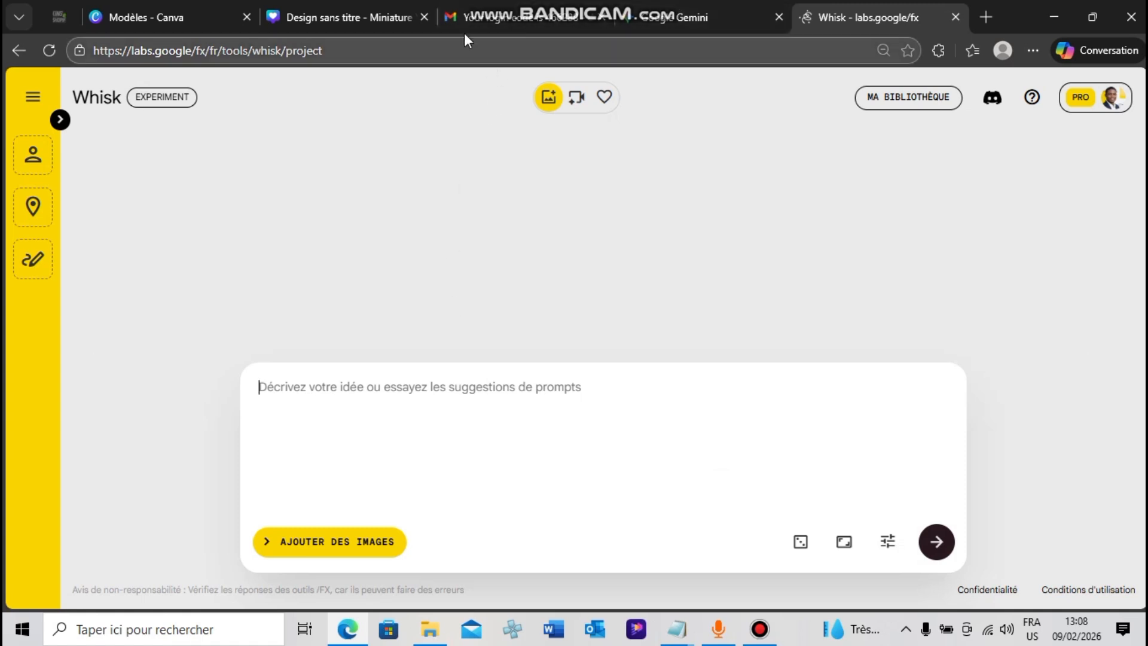
# Show the reference image slots and add the portrait photo from the Gemini conversation as the Objet image
pyautogui.click(64, 122)
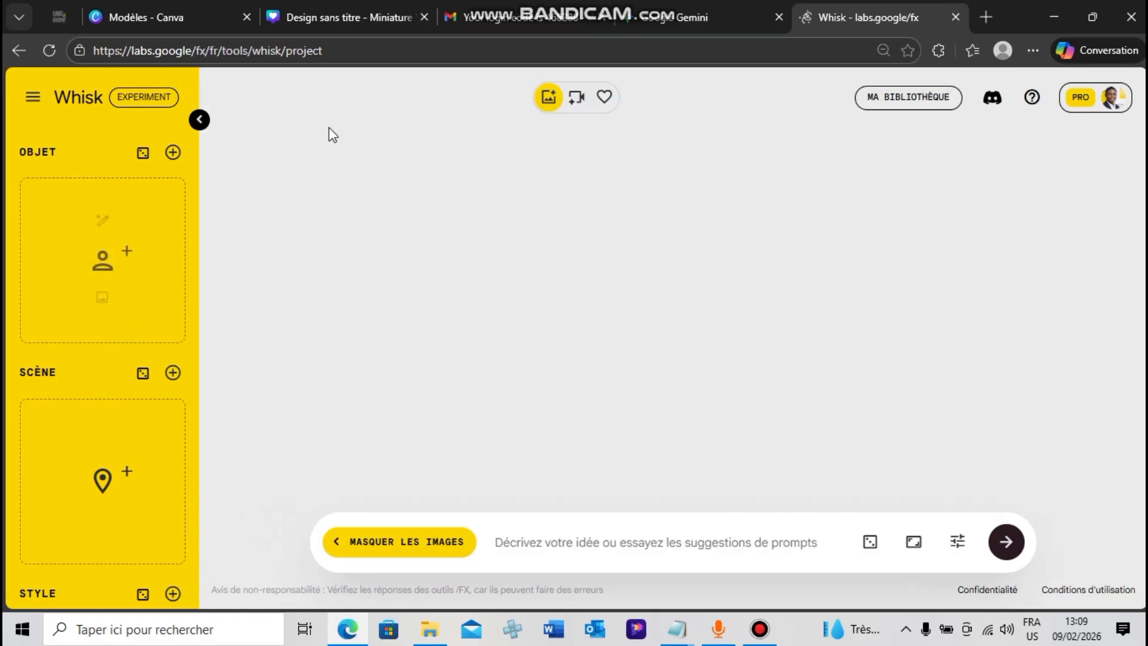
pyautogui.click(733, 2)
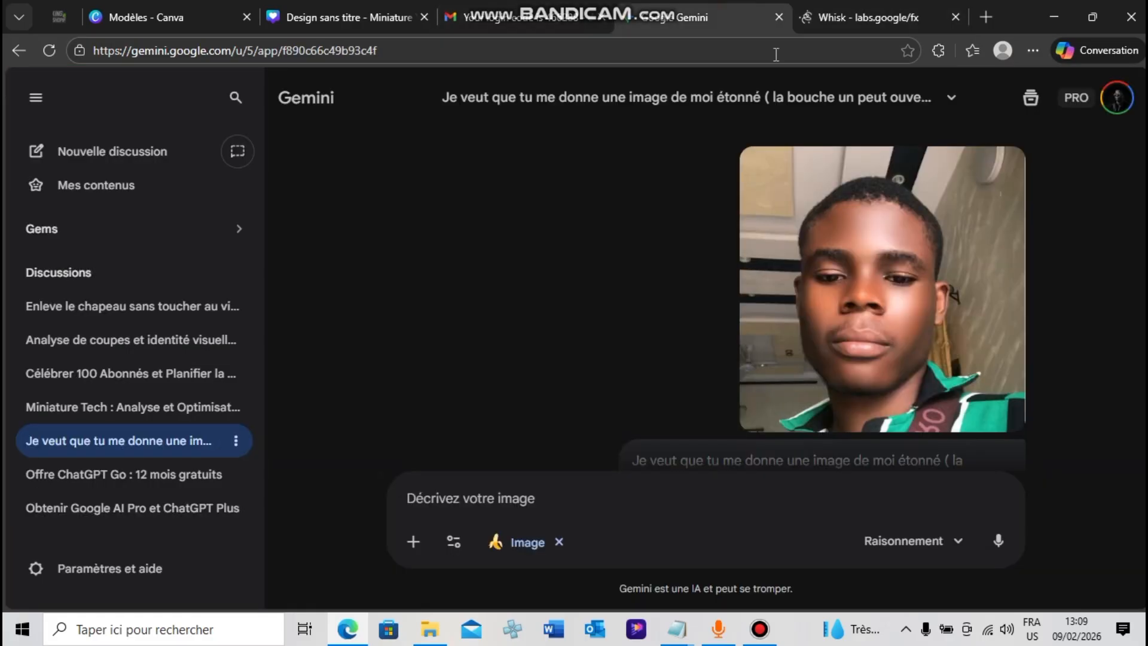
pyautogui.moveTo(879, 269); pyautogui.dragTo(127, 246)
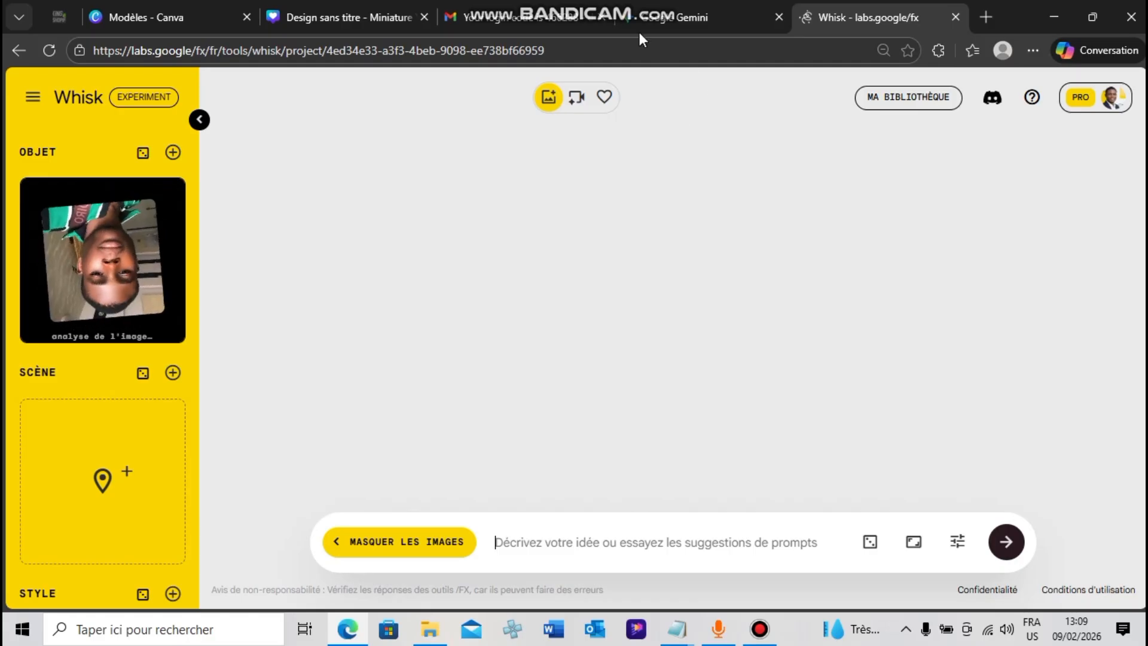
# Begin the image prompt with "Donne moi une image de moi en tenu elegant"
pyautogui.moveTo(580, 5)
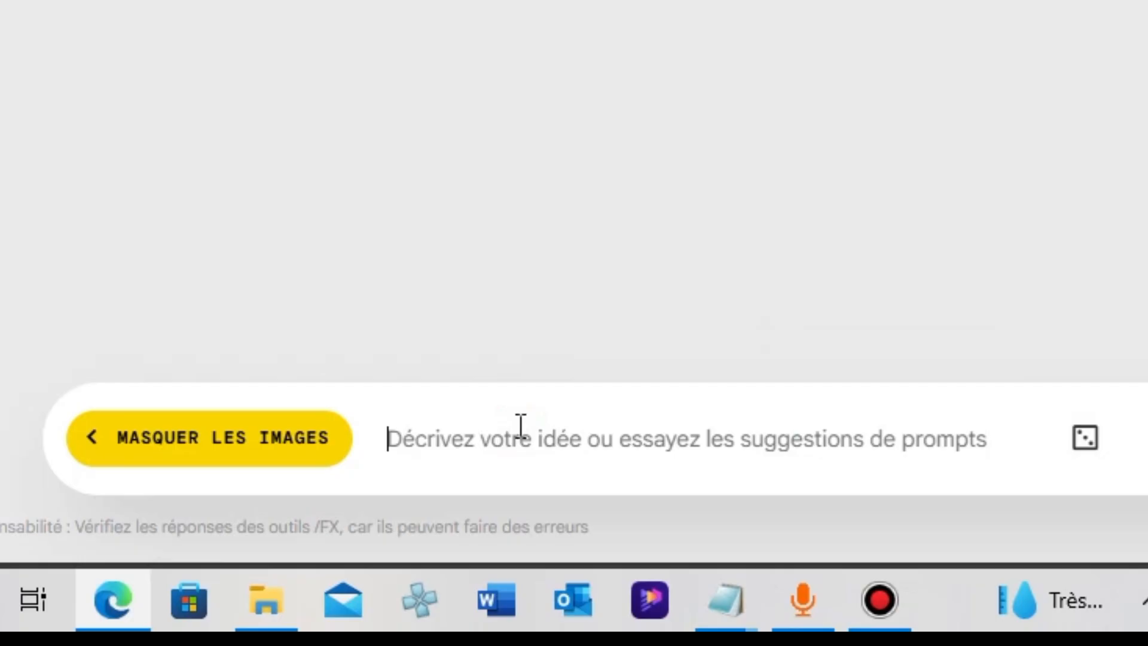
pyautogui.write('Do')
pyautogui.press('BackSpace')
pyautogui.press('BackSpace')
pyautogui.write('DXone')
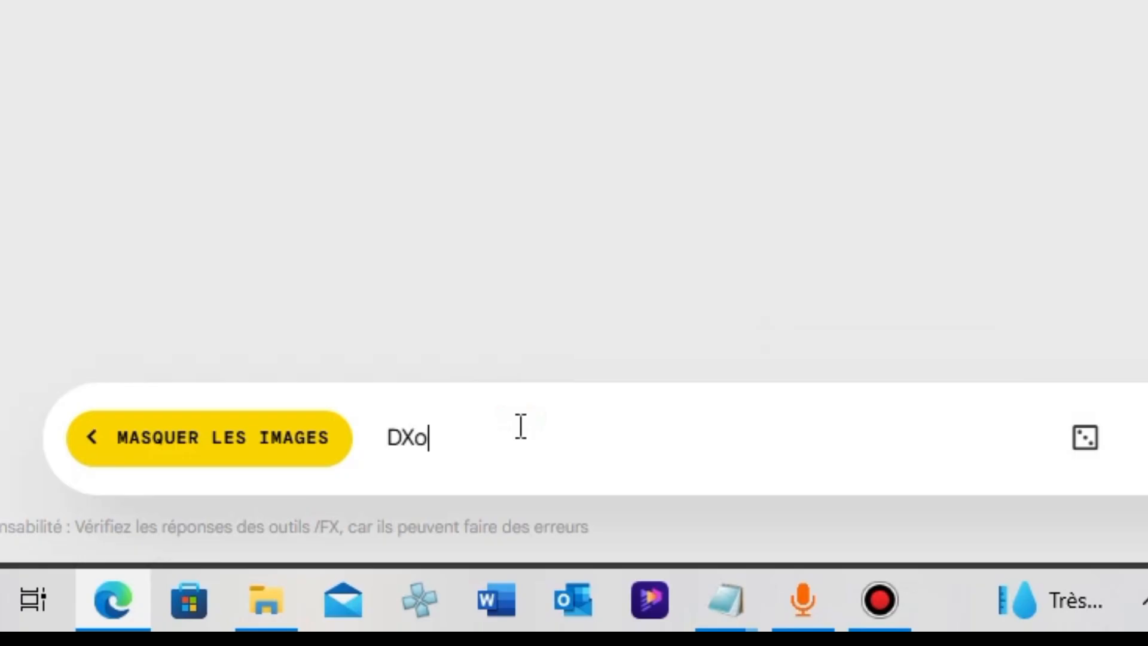
pyautogui.press('BackSpace')
pyautogui.press('BackSpace')
pyautogui.press('BackSpace')
pyautogui.press('BackSpace')
pyautogui.press('BackSpace')
pyautogui.write('onne ')
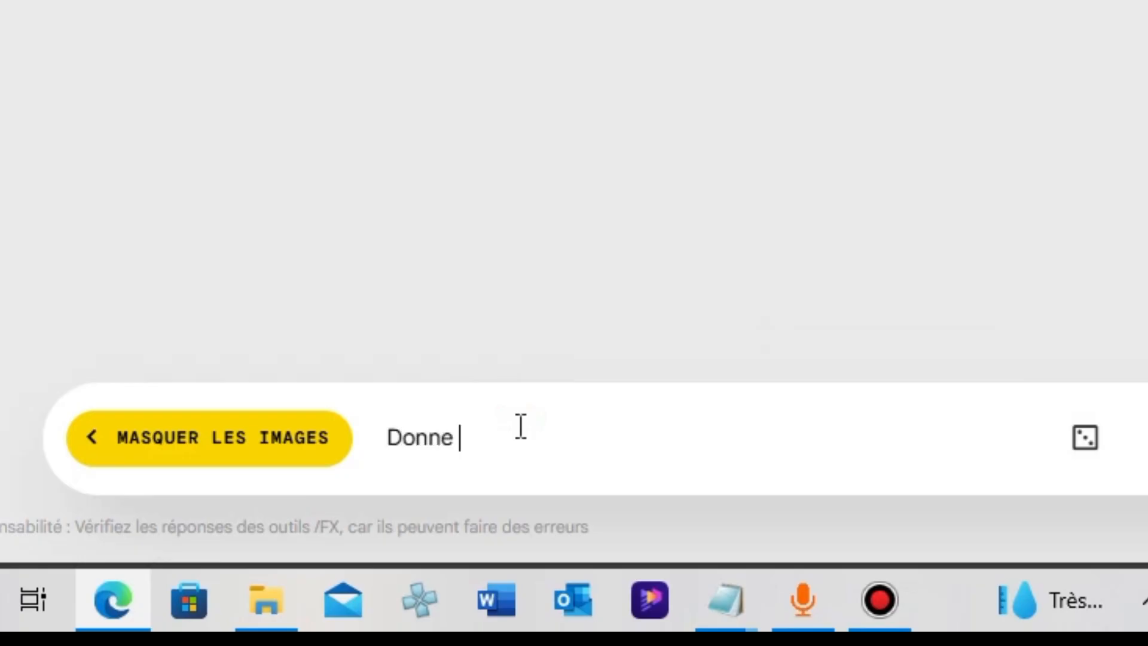
pyautogui.write('moi une image de ')
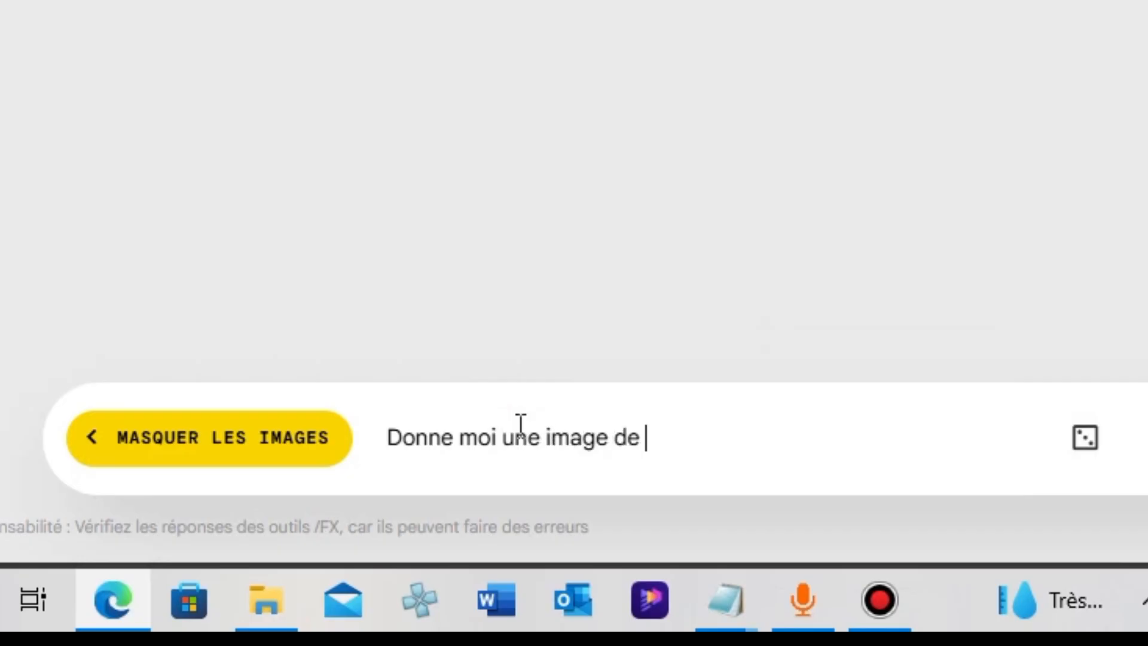
pyautogui.write('moi e')
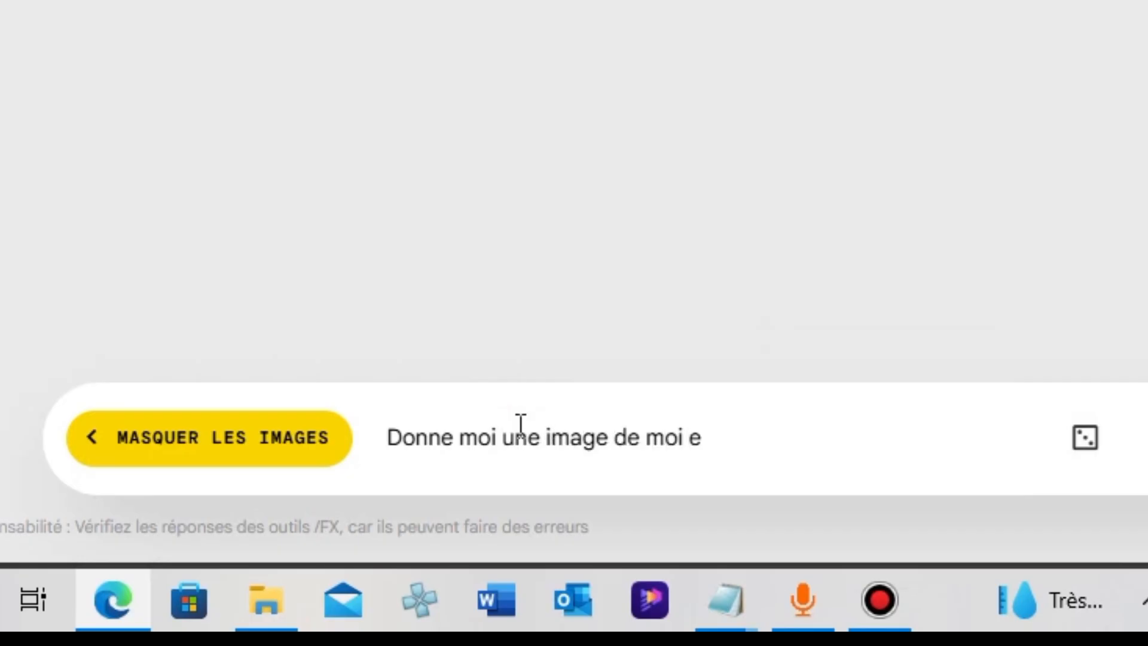
pyautogui.write('n chem')
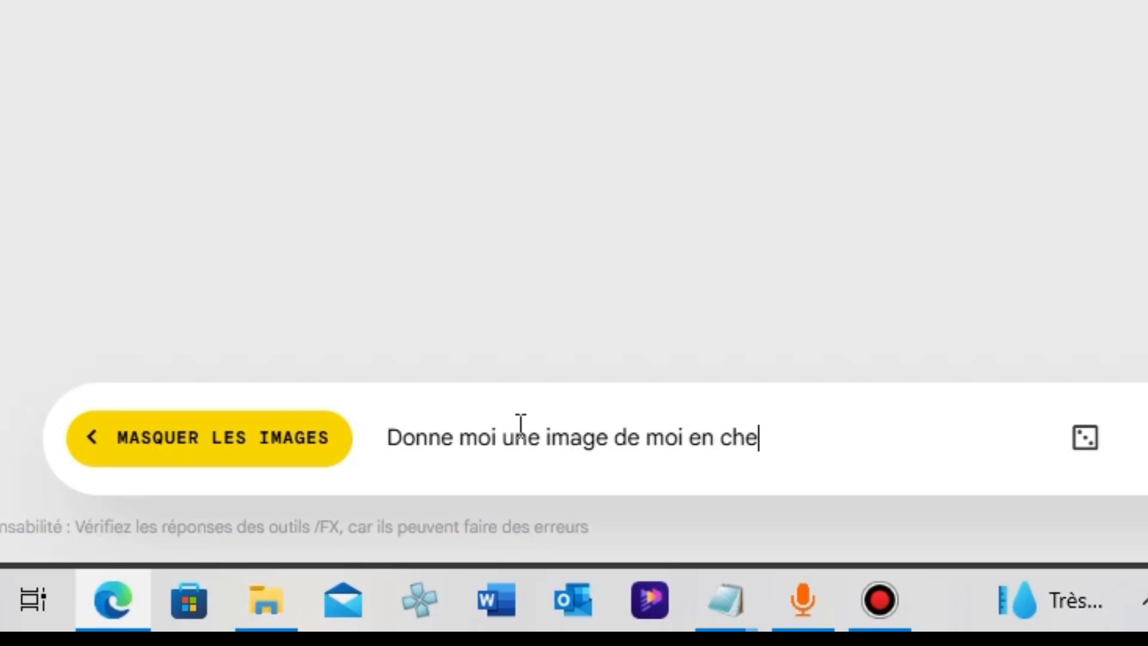
pyautogui.press('BackSpace')
pyautogui.press('BackSpace')
pyautogui.press('BackSpace')
pyautogui.press('BackSpace')
pyautogui.write('tenu e')
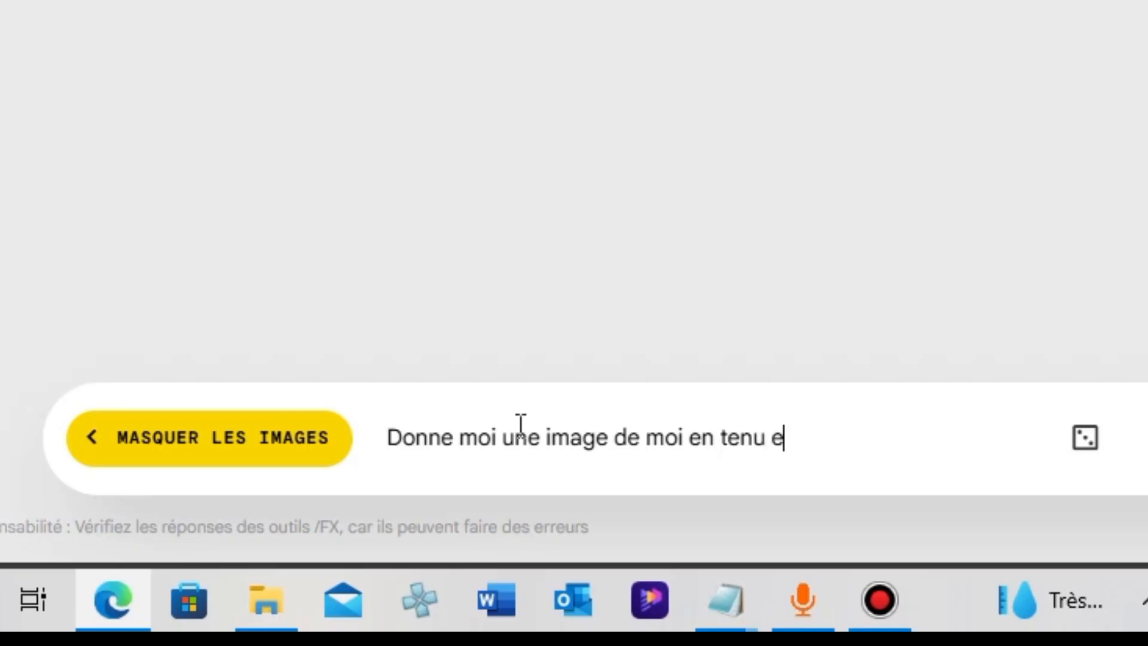
pyautogui.write('legant')
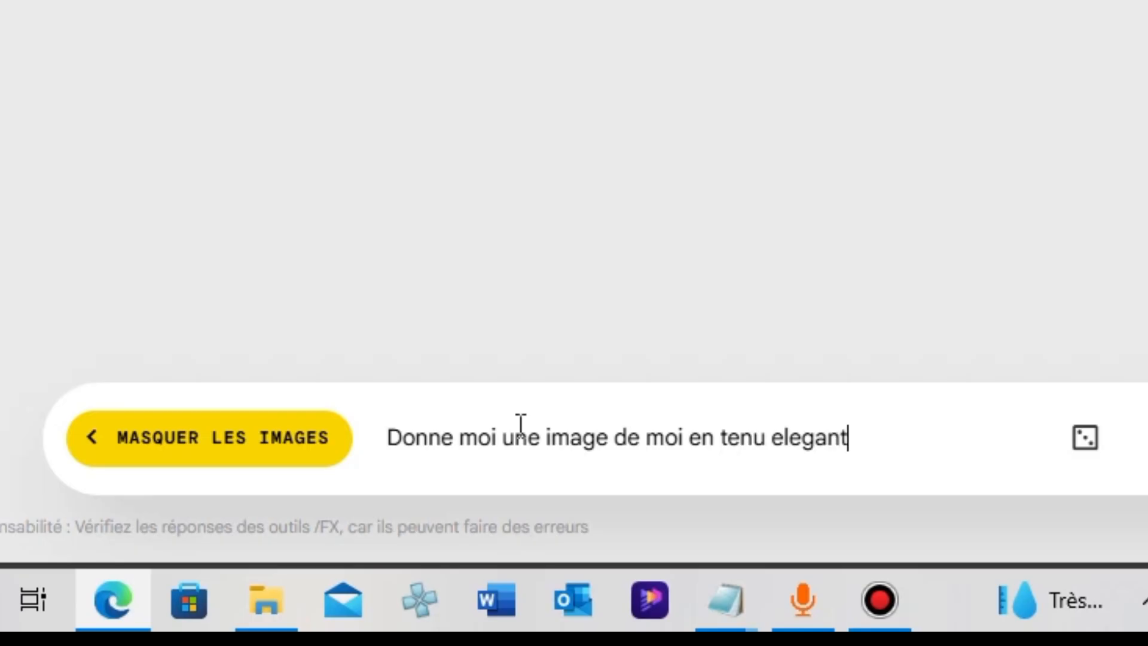
pyautogui.write('. Du')
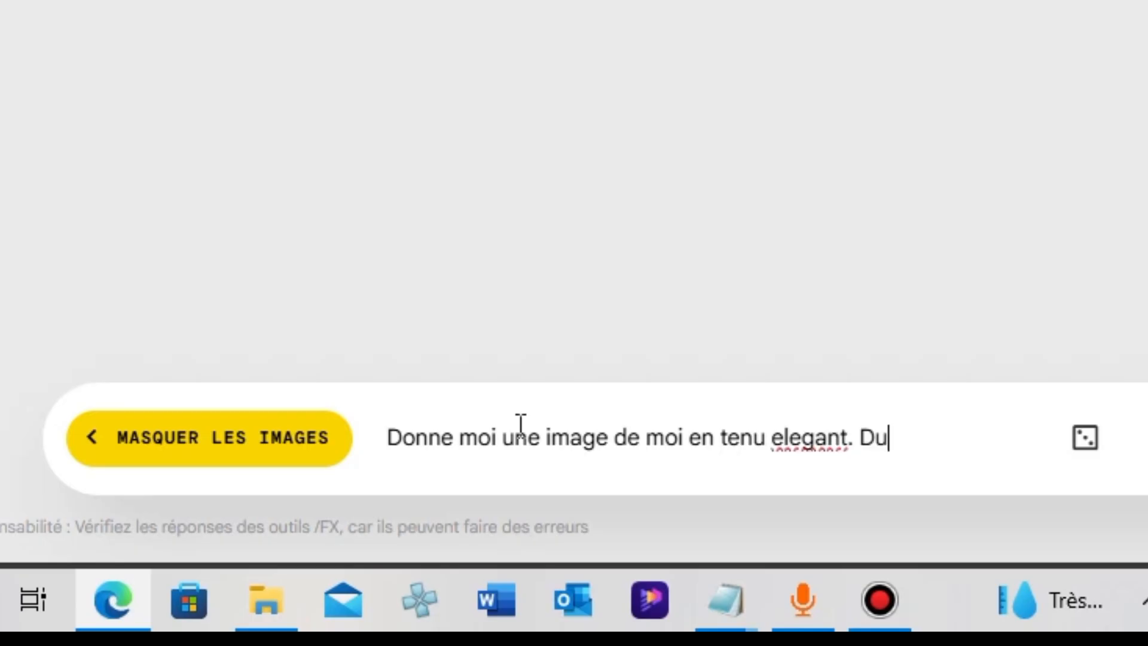
pyautogui.write(' genre u')
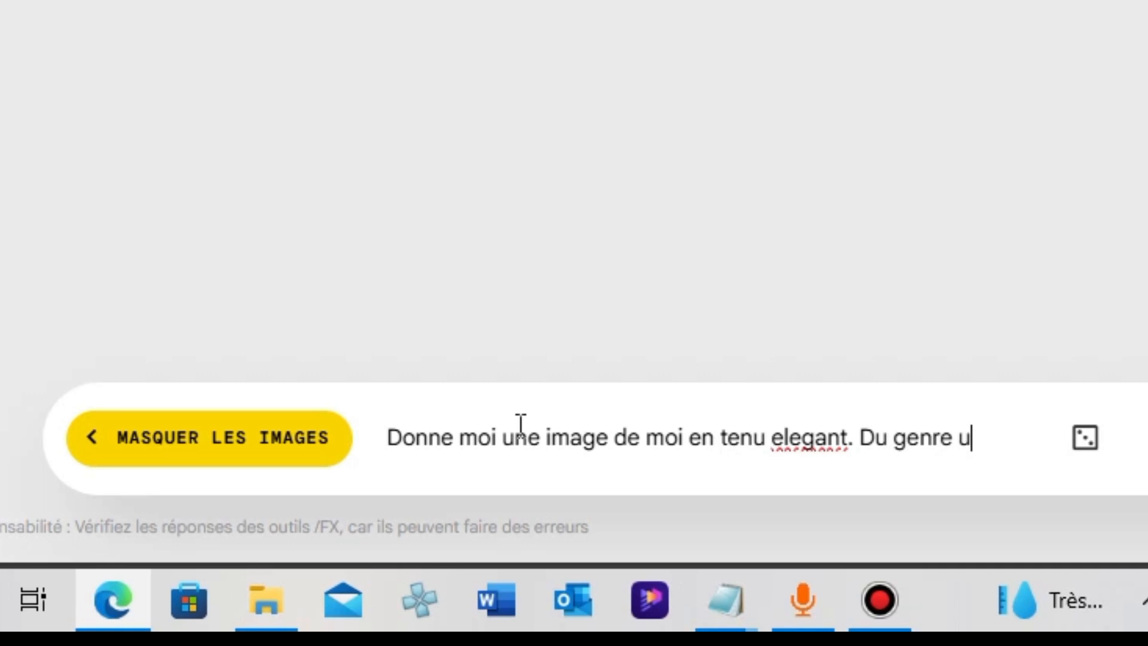
pyautogui.write('n chemi')
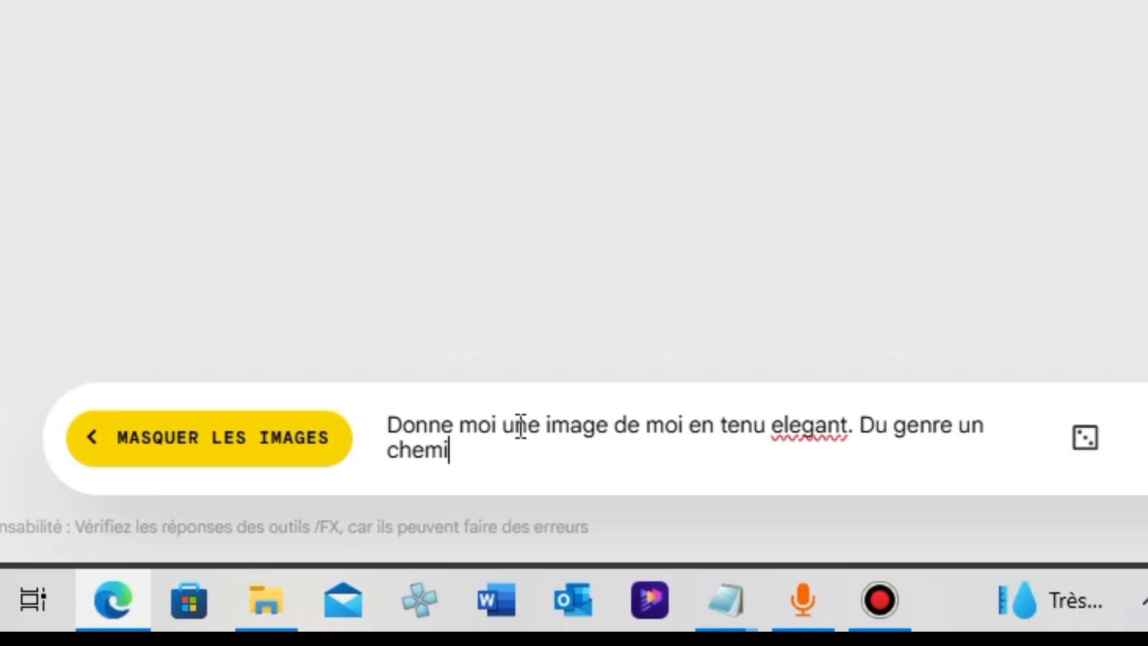
pyautogui.write('se blanc avec des ')
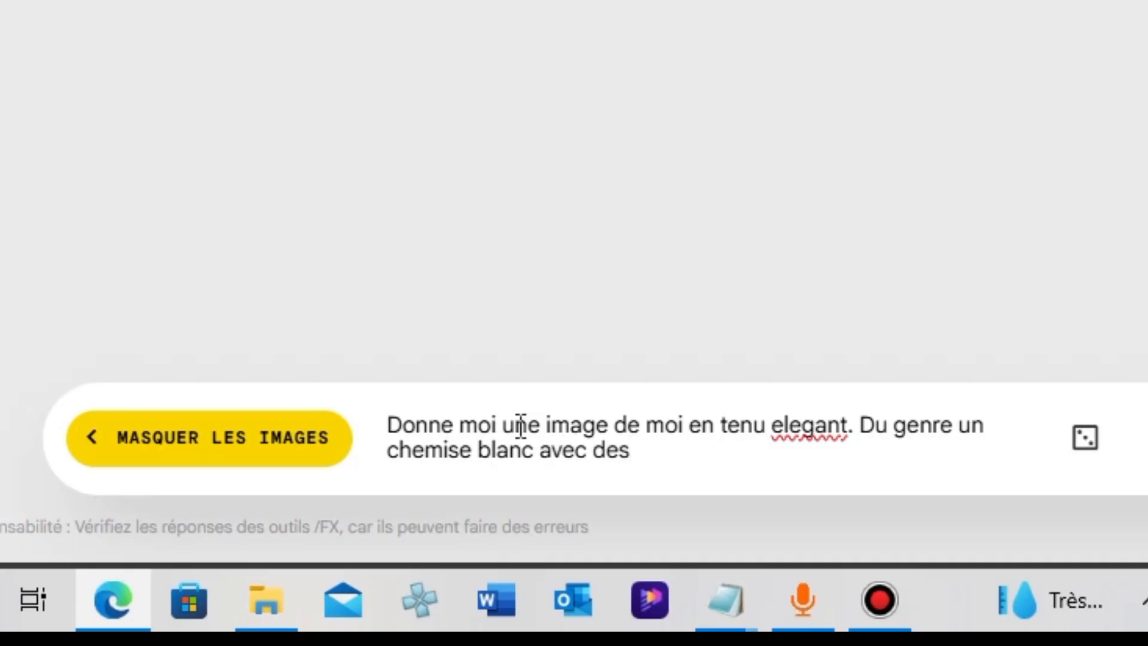
pyautogui.write('trait ')
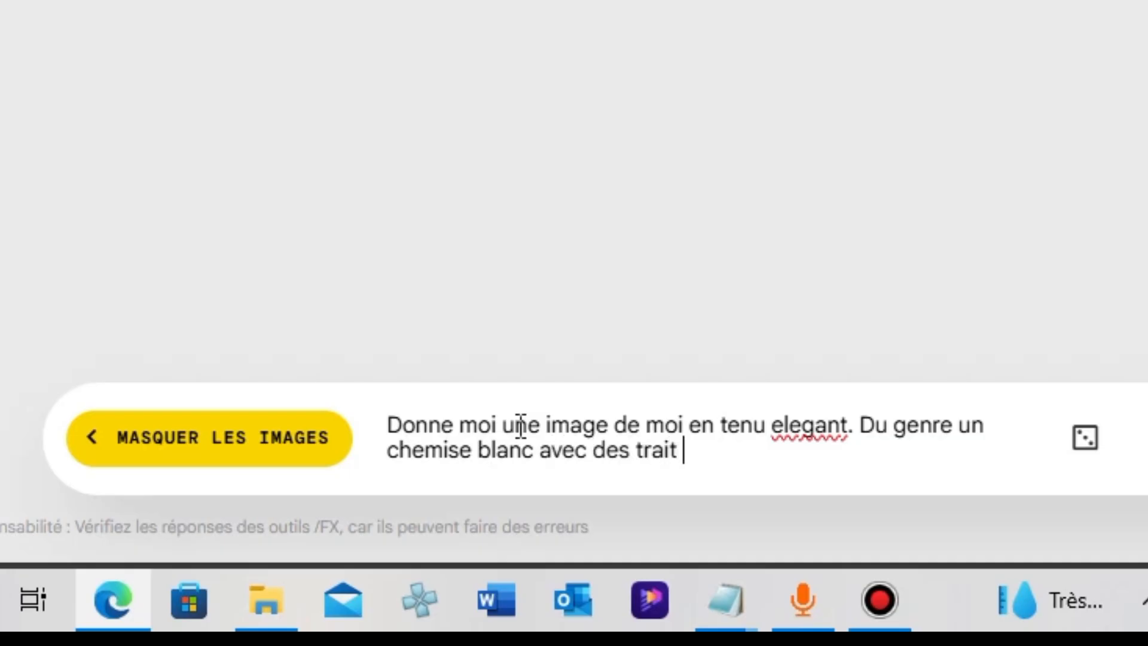
pyautogui.write('bleu')
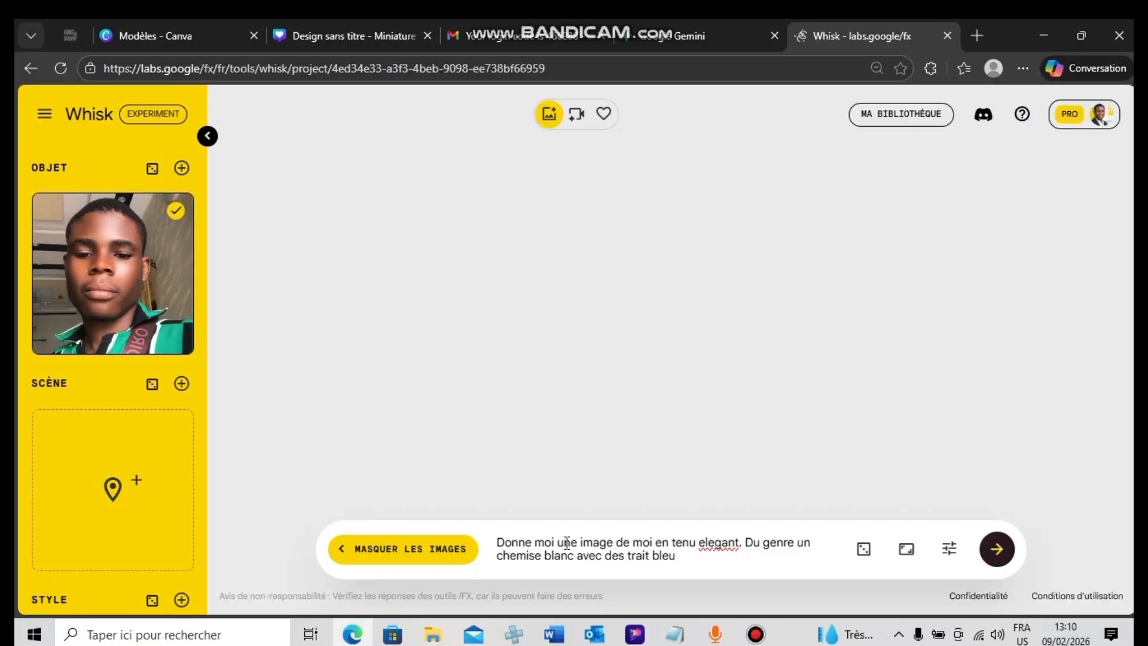
# Extend the prompt with ". Du genre un chemise blanc avec des trait bleu" and generate the images
pyautogui.press('Return')
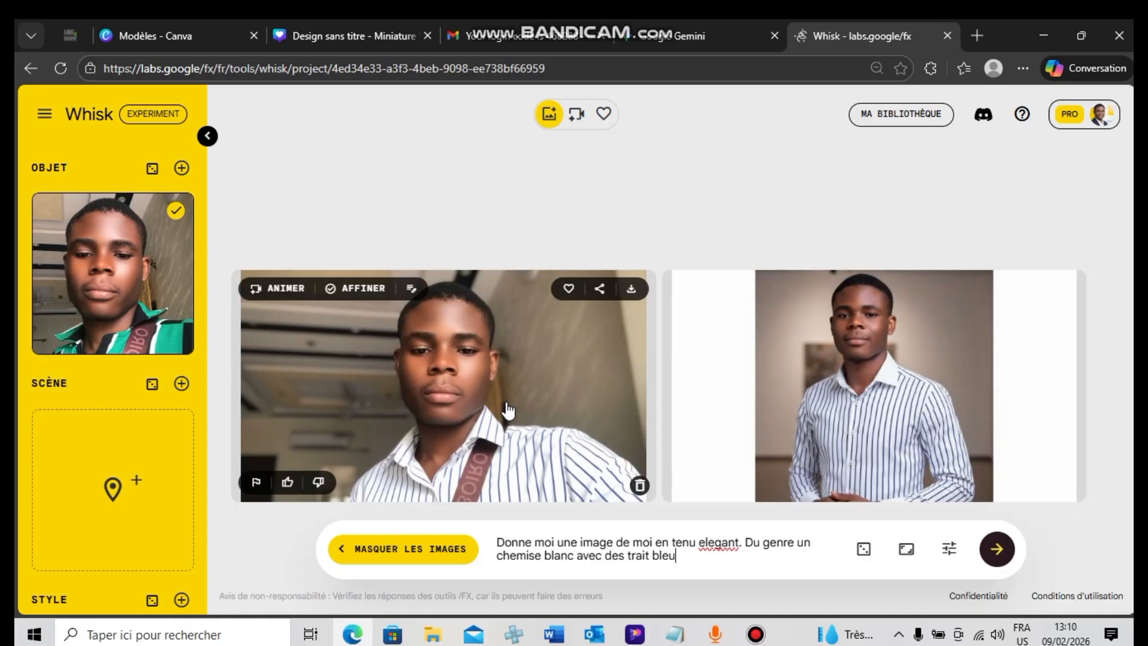
pyautogui.click(507, 410)
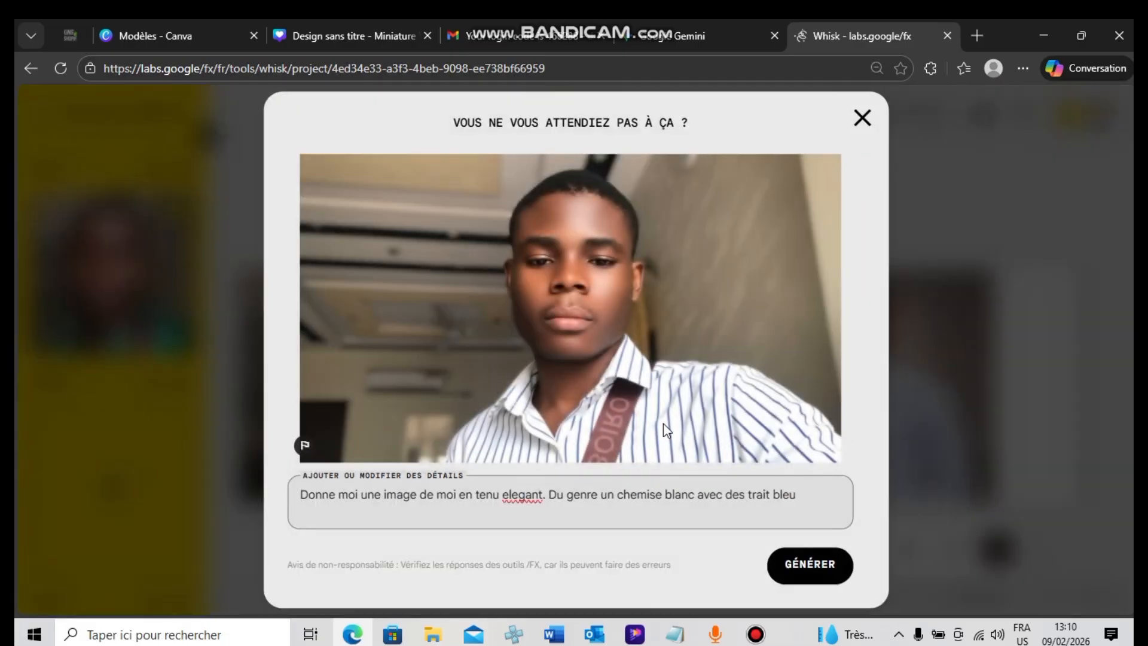
pyautogui.click(818, 508)
pyautogui.moveTo(818, 507); pyautogui.dragTo(586, 496)
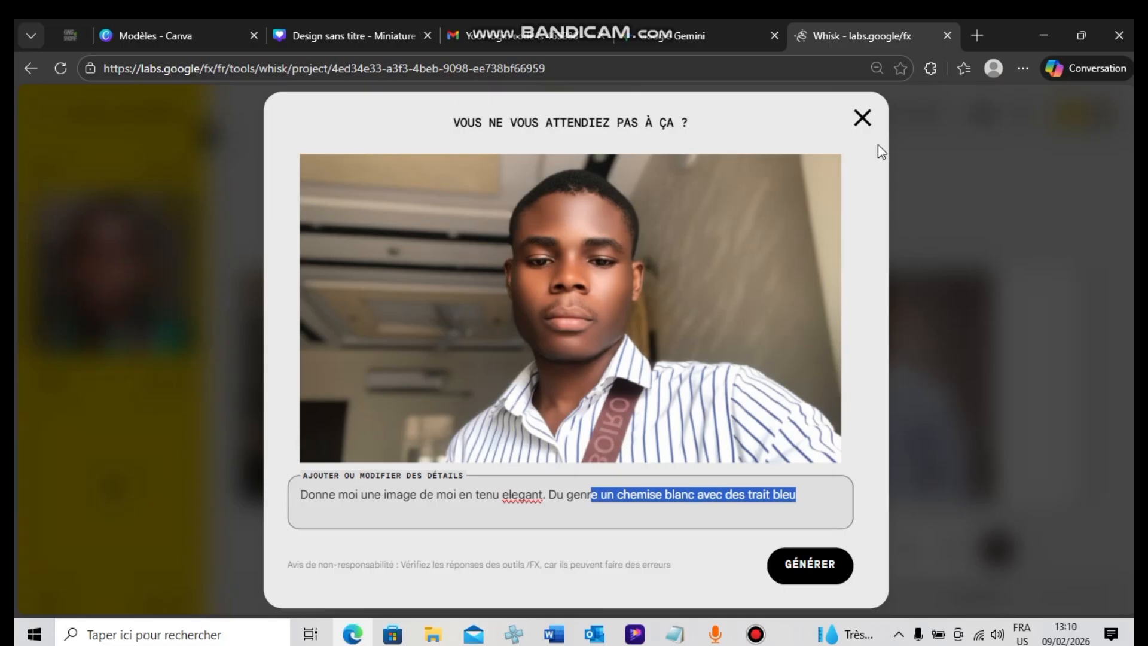
pyautogui.click(862, 117)
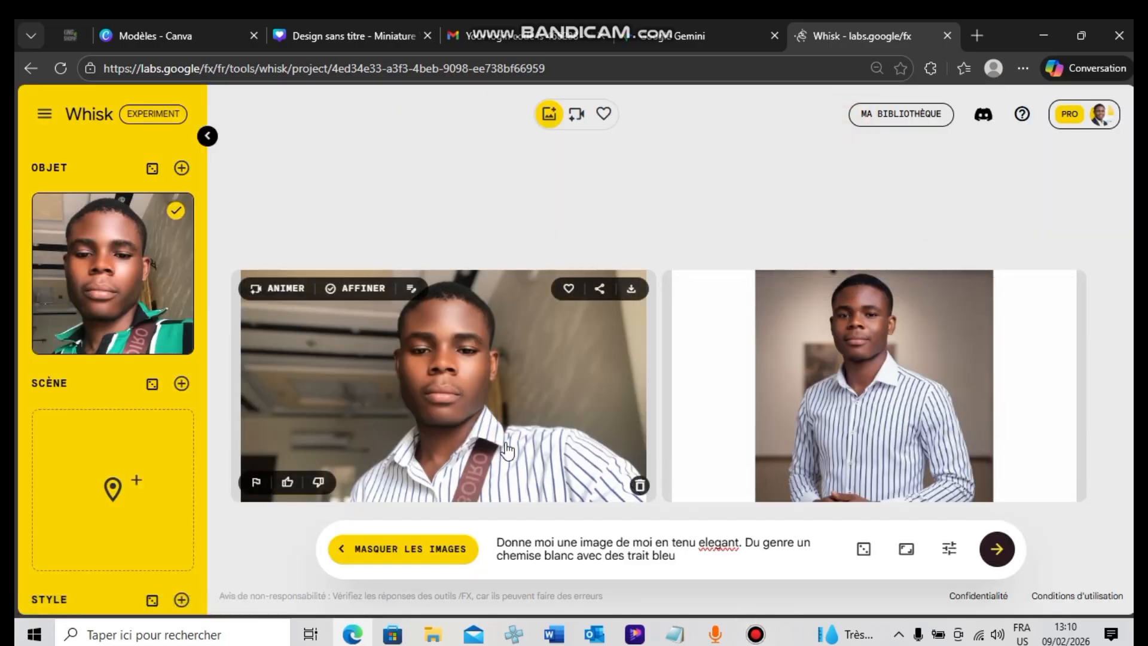
# Open the first striped-shirt result and replace its detail text with "montre un peu mon corps"
pyautogui.click(559, 432)
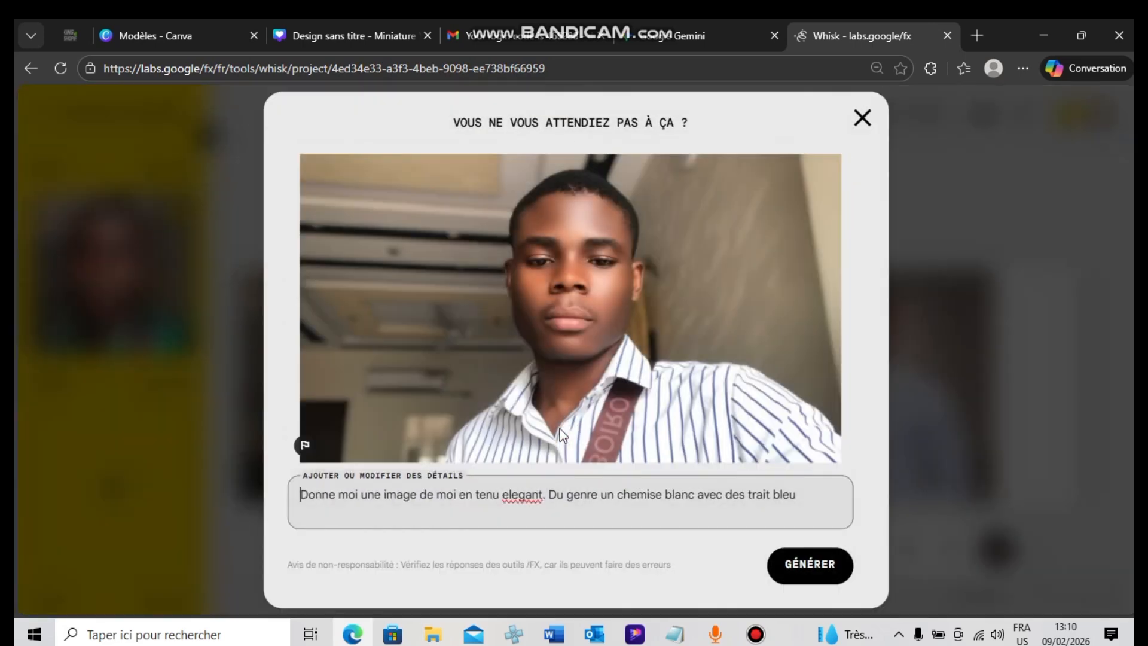
pyautogui.moveTo(807, 495); pyautogui.dragTo(301, 516)
pyautogui.press('BackSpace')
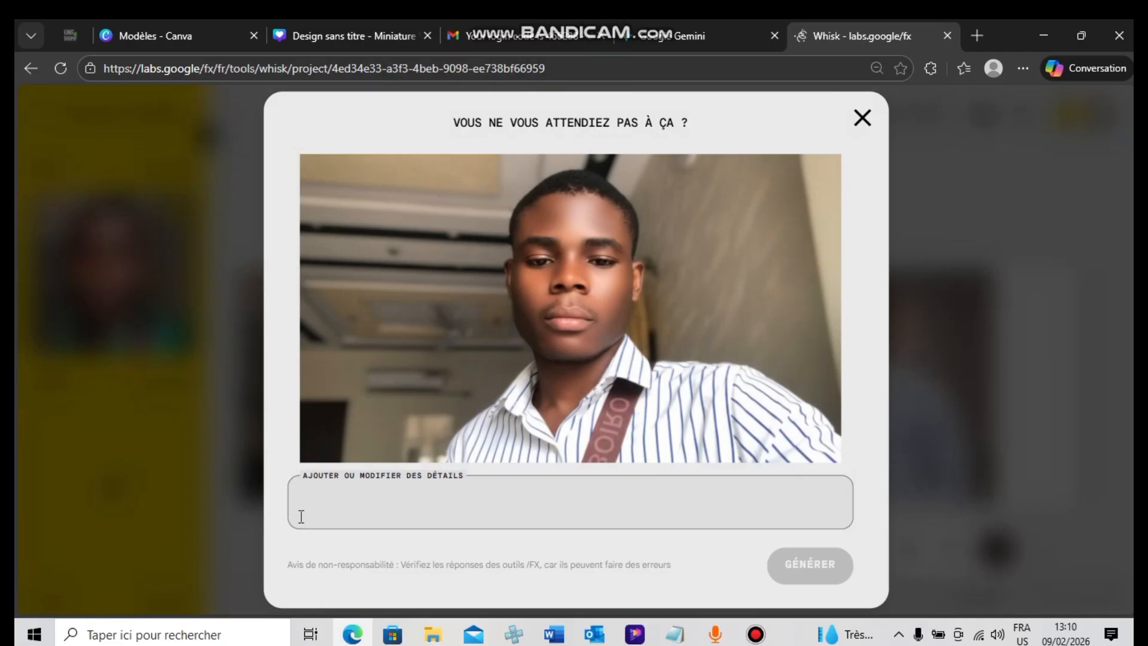
pyautogui.write('mo')
pyautogui.press('BackSpace')
pyautogui.press('BackSpace')
pyautogui.write('mo')
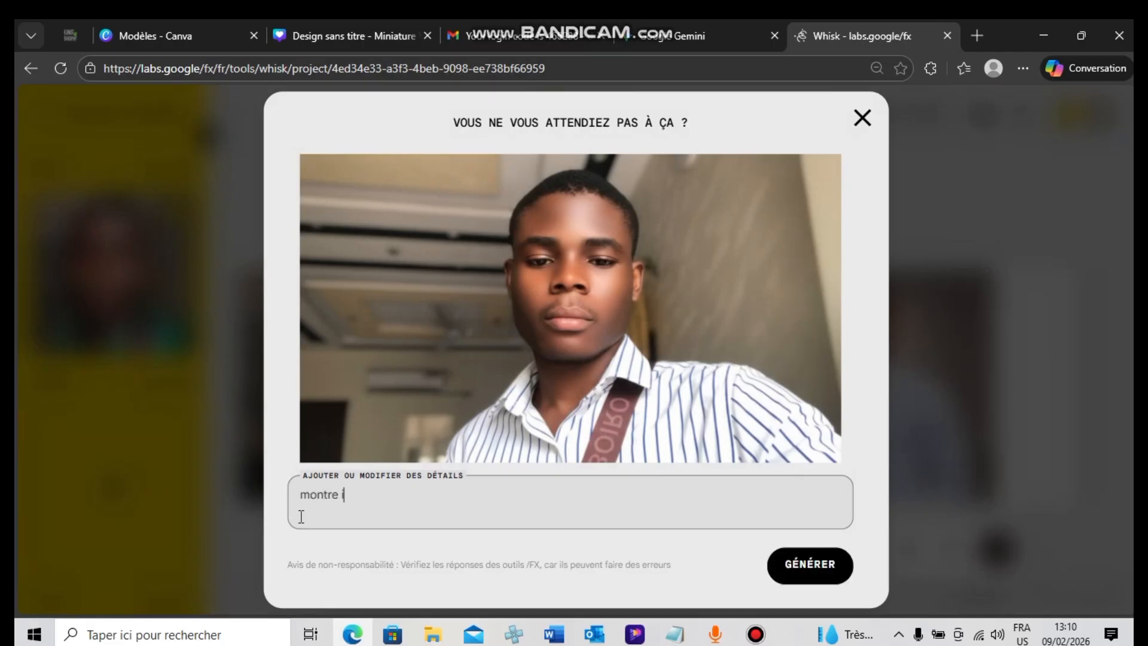
pyautogui.write('ntre un peu mon c')
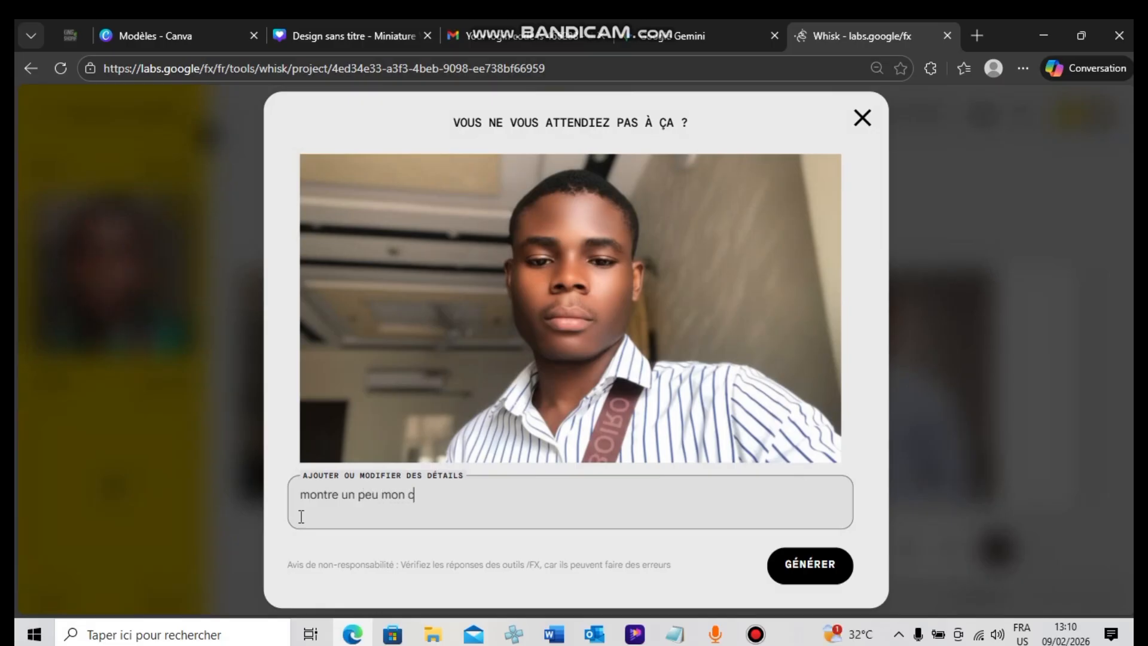
pyautogui.write('orps')
# Extend the details with ". je veut un arrriere plan bleu un peut noir" and generate the refined images
pyautogui.write('. je veut une ')
pyautogui.write('rrriere')
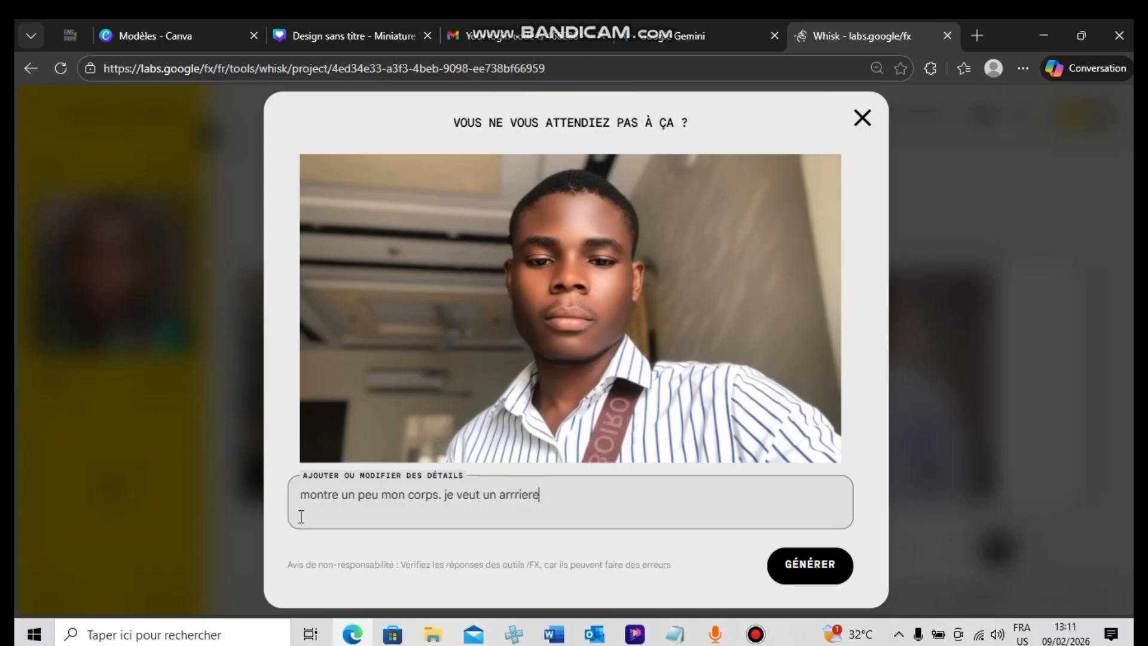
pyautogui.write(' plan')
pyautogui.write(' bel')
pyautogui.write('le')
pyautogui.write('u noi')
pyautogui.write('un')
pyautogui.write(' pe')
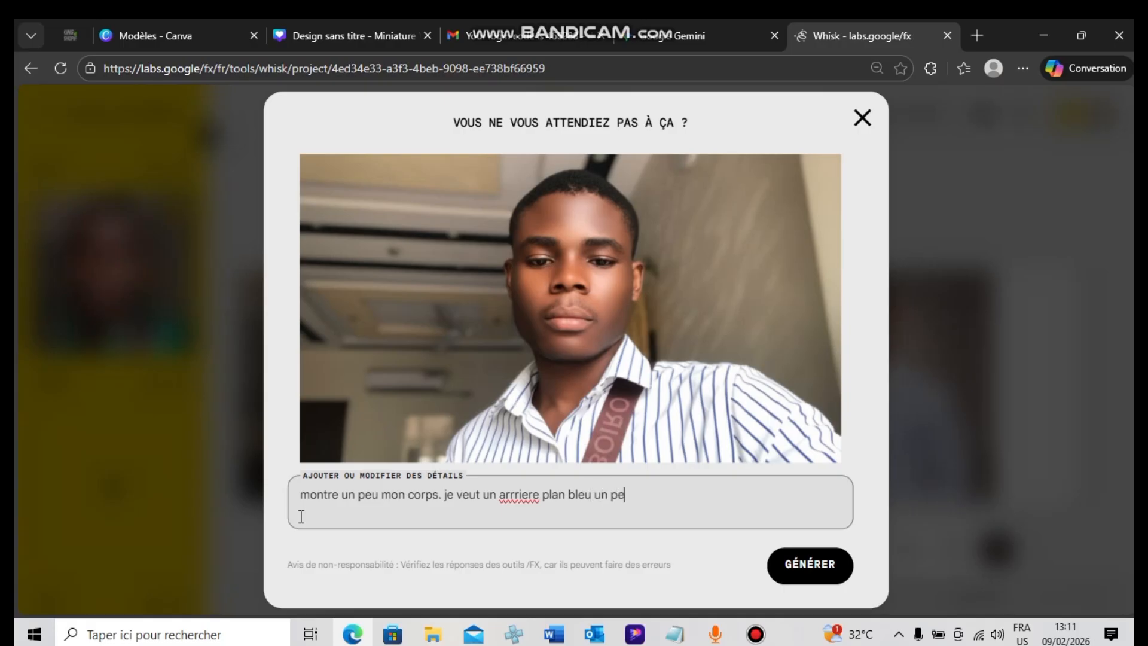
pyautogui.write('u noi')
pyautogui.press('Left')
pyautogui.press('Left')
pyautogui.press('Left')
pyautogui.press('Left')
pyautogui.write('tr')
pyautogui.click(815, 571)
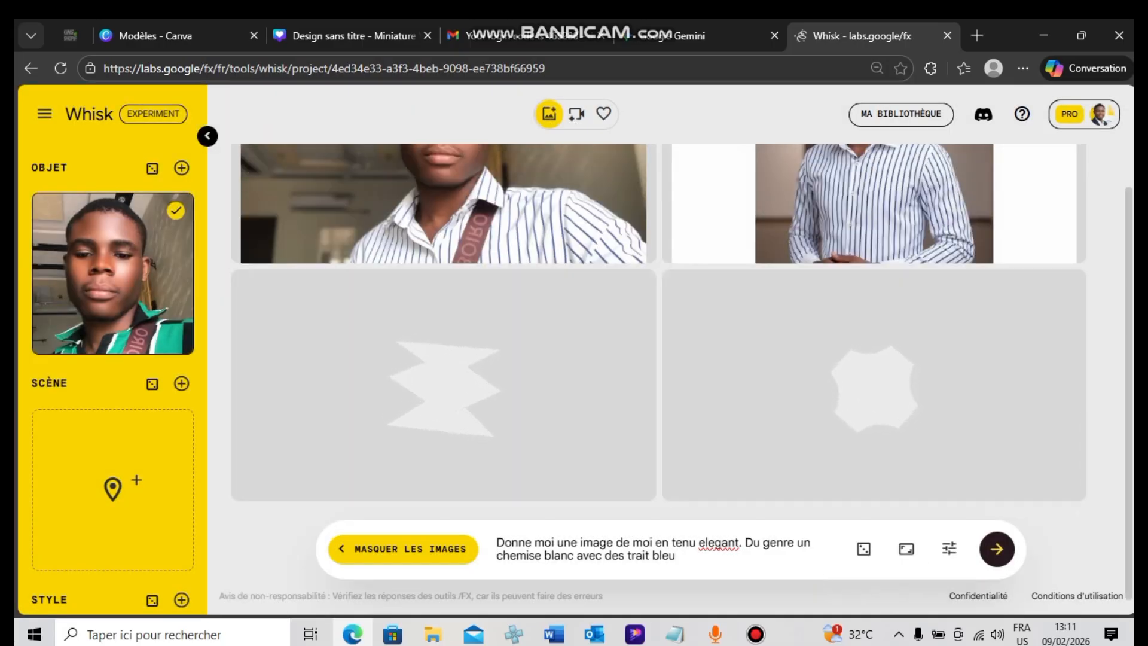
# View the result with white bands on both sides enlarged, and return to the results
pyautogui.moveTo(1128, 556); pyautogui.dragTo(1127, 467)
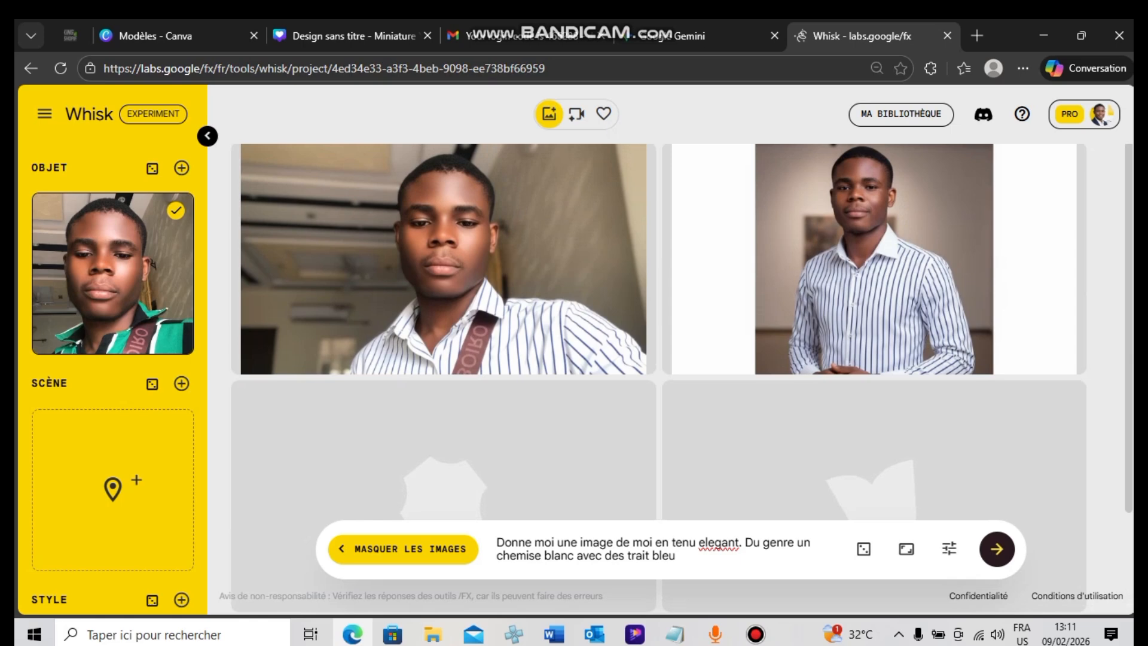
pyautogui.click(994, 320)
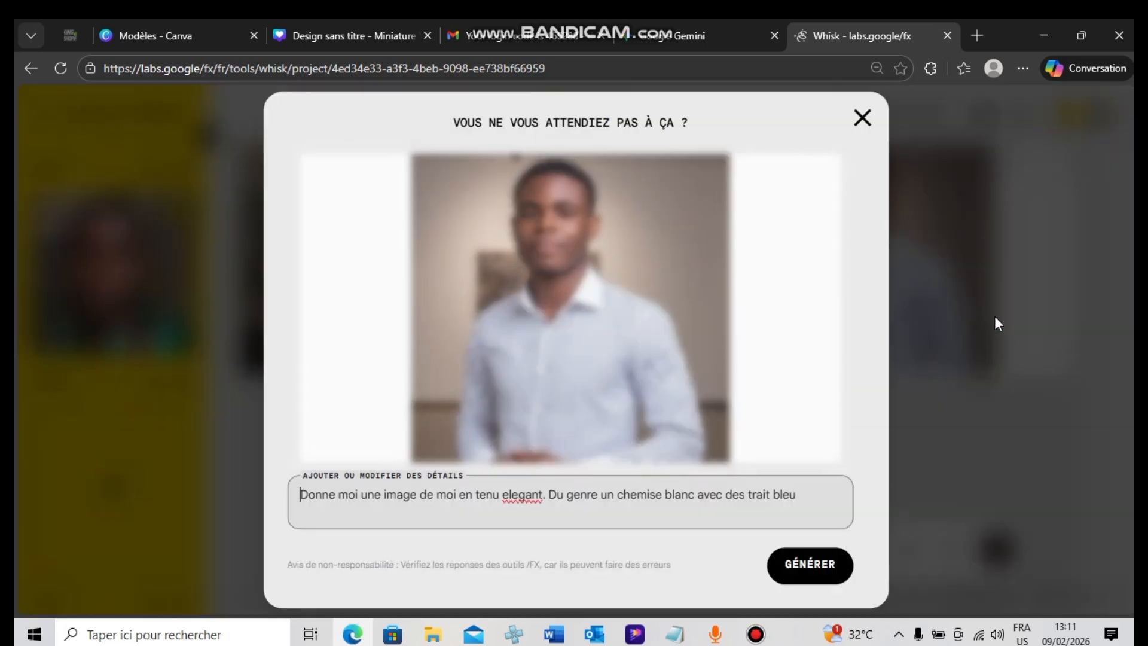
pyautogui.click(862, 118)
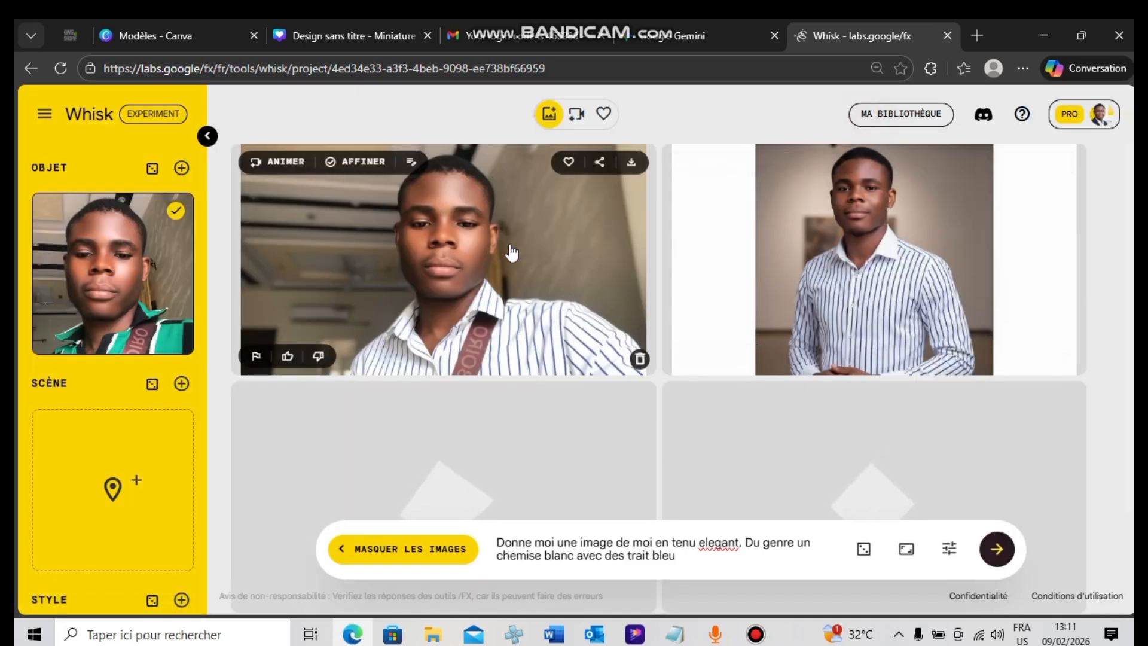
# Open the second dark blue background result and replace its detail text with "je veut que l'arriere soit"
pyautogui.scroll(-2, 1132, 369)
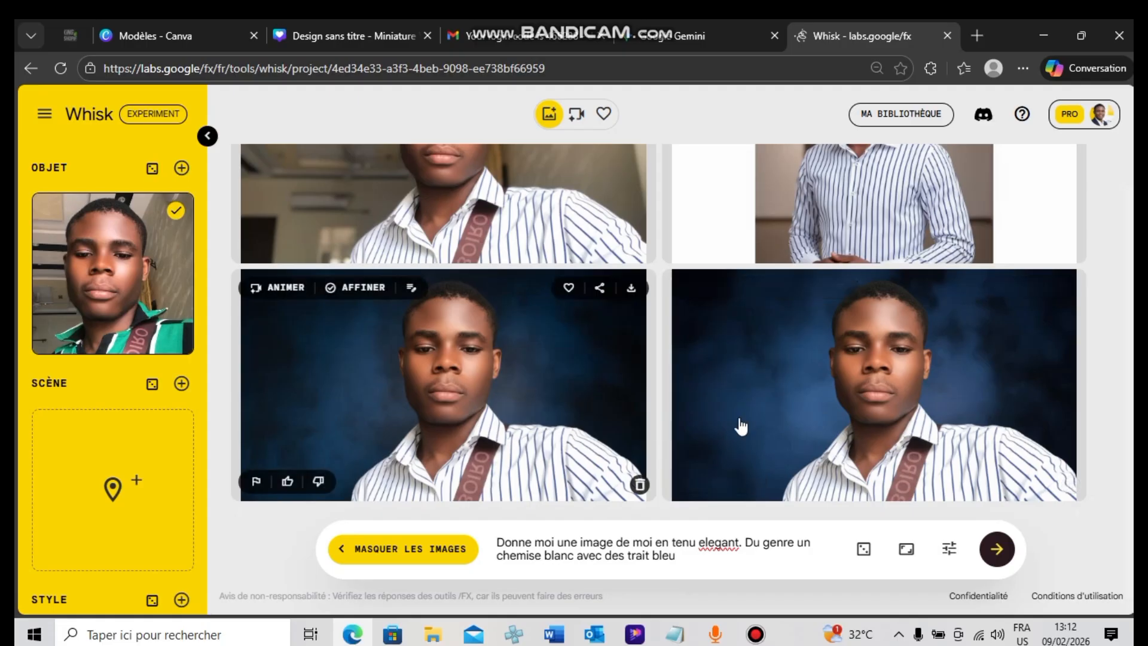
pyautogui.click(791, 411)
pyautogui.moveTo(692, 497); pyautogui.dragTo(238, 534)
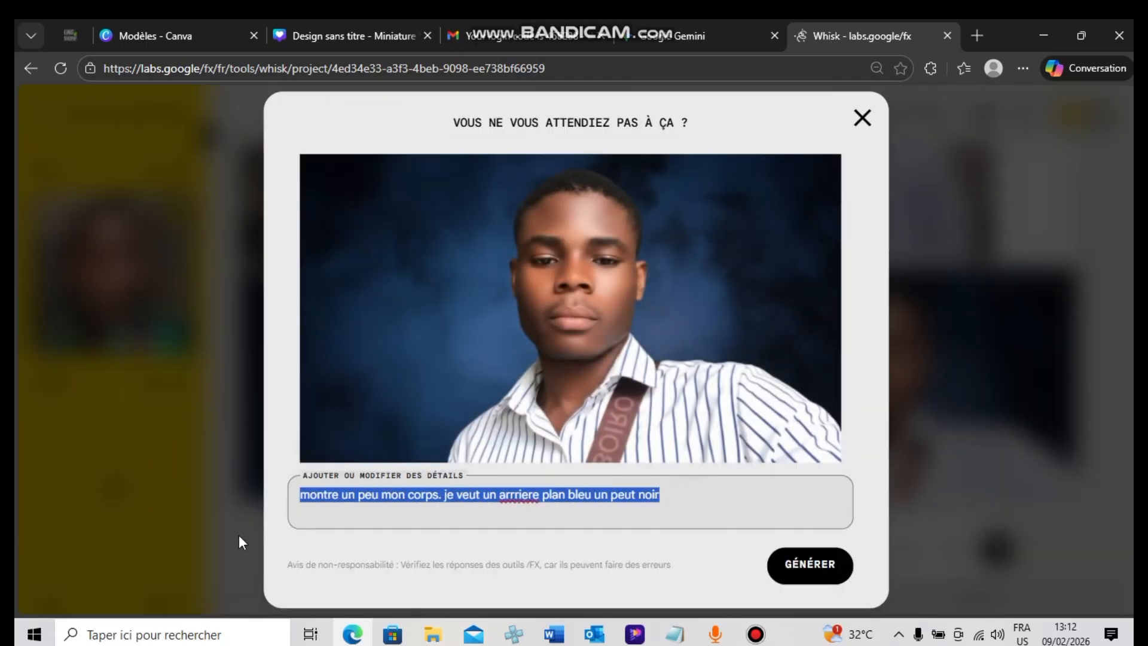
pyautogui.write('je veu')
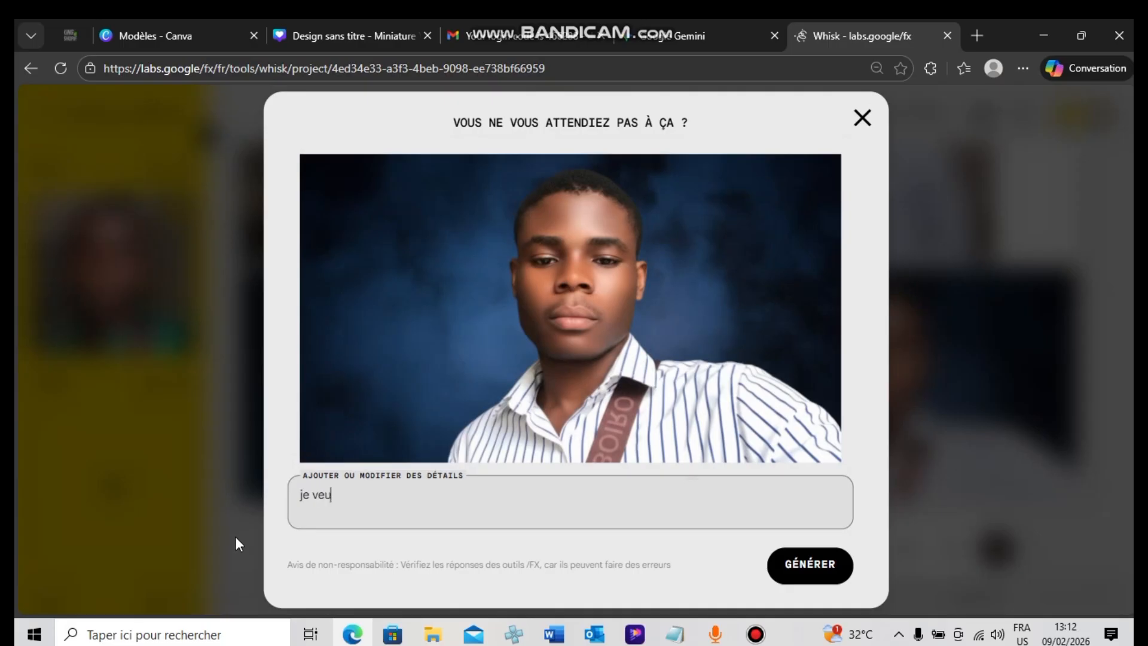
pyautogui.write("t que l'arriere soi")
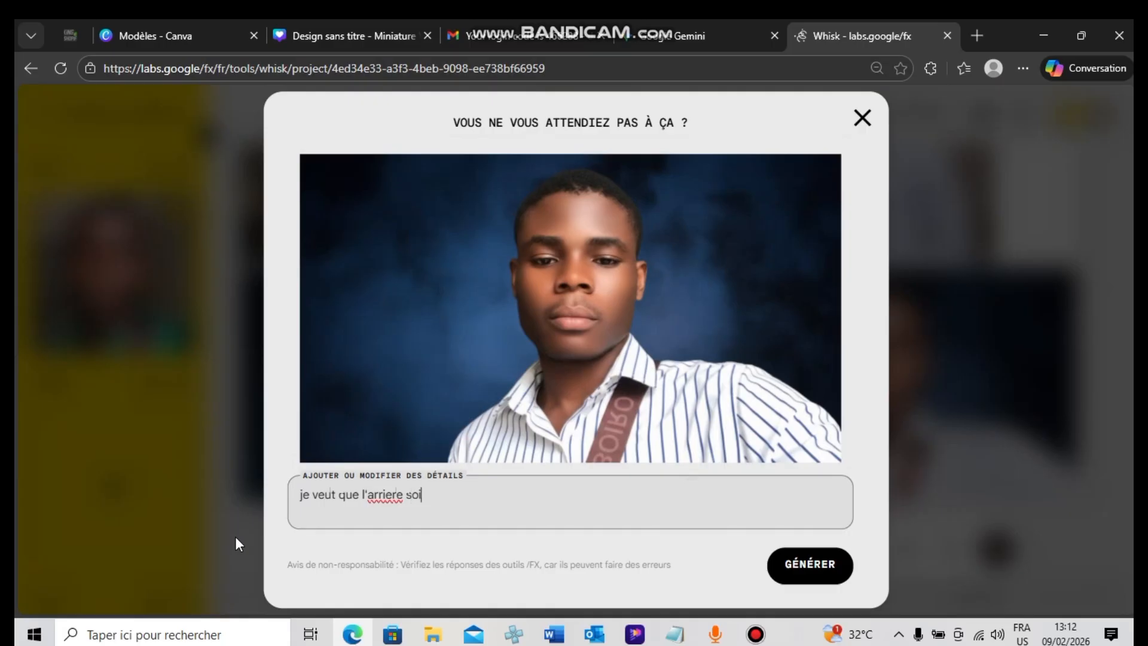
pyautogui.write('t bleu ')
pyautogui.write('seiul')
pyautogui.write(';l')
# Complete the details with "bleu seul mais un bleu qui rend l'image attirant" and generate new variants
pyautogui.press('BackSpace')
pyautogui.press('BackSpace')
pyautogui.write('l mais un bleu qui')
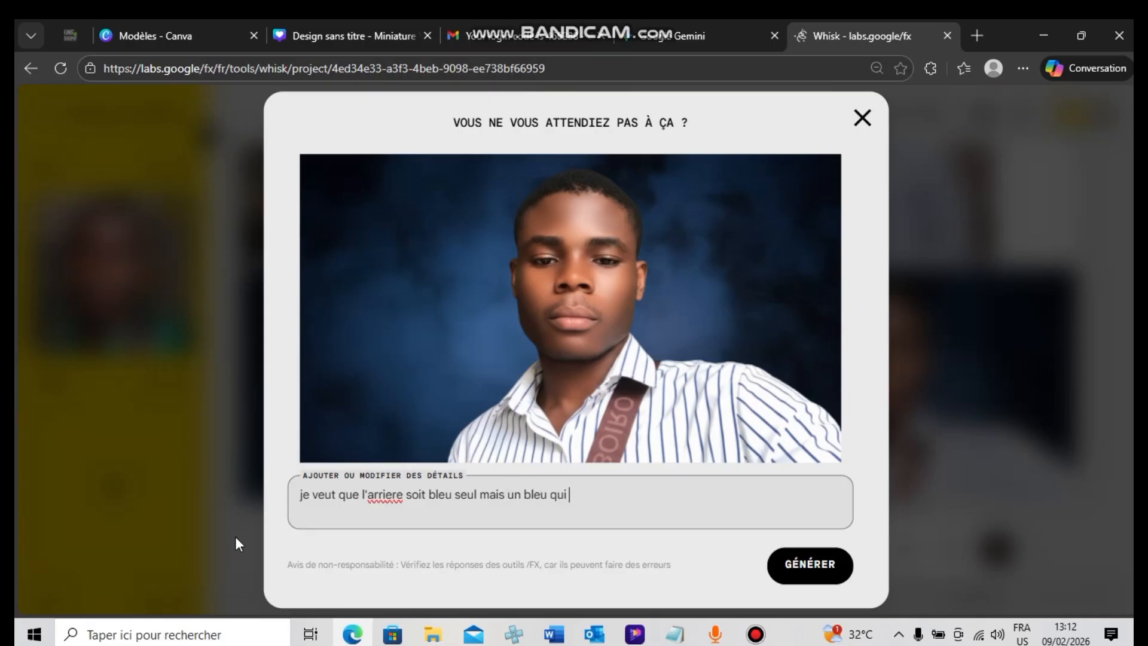
pyautogui.write(' rens')
pyautogui.write(" l'image attirant")
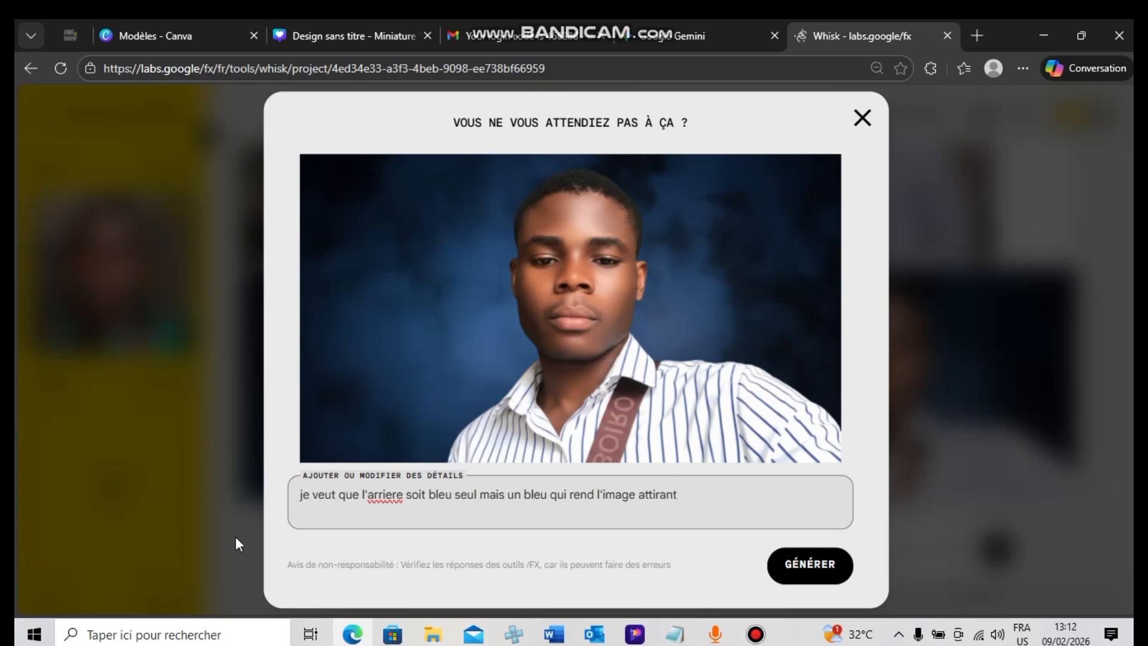
pyautogui.press('Return')
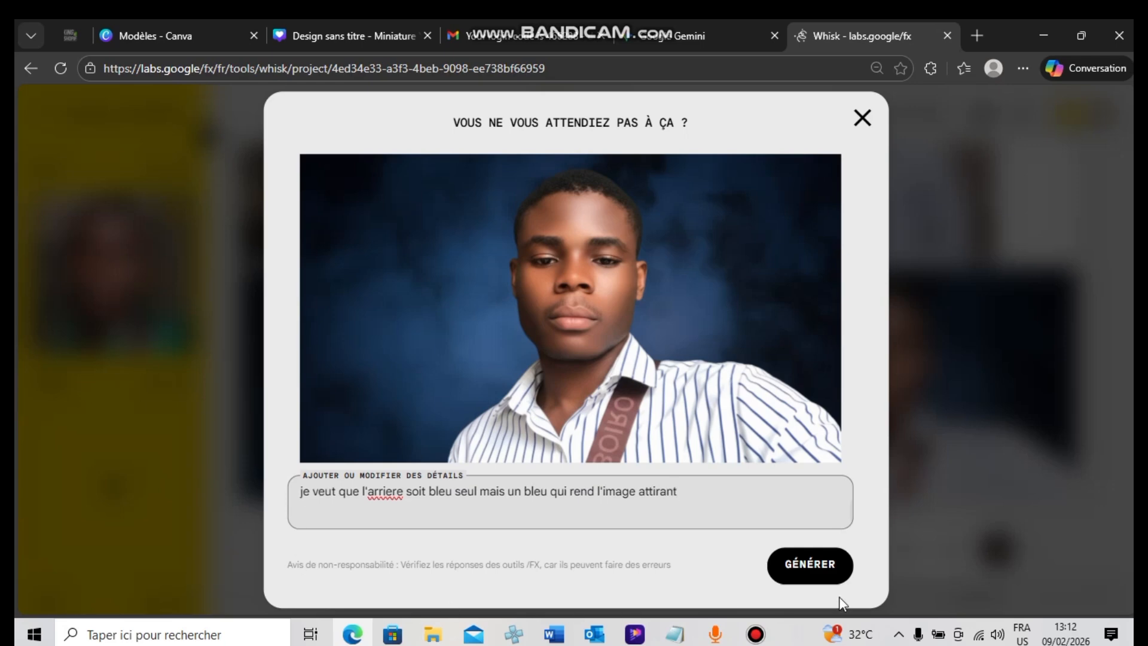
pyautogui.click(808, 574)
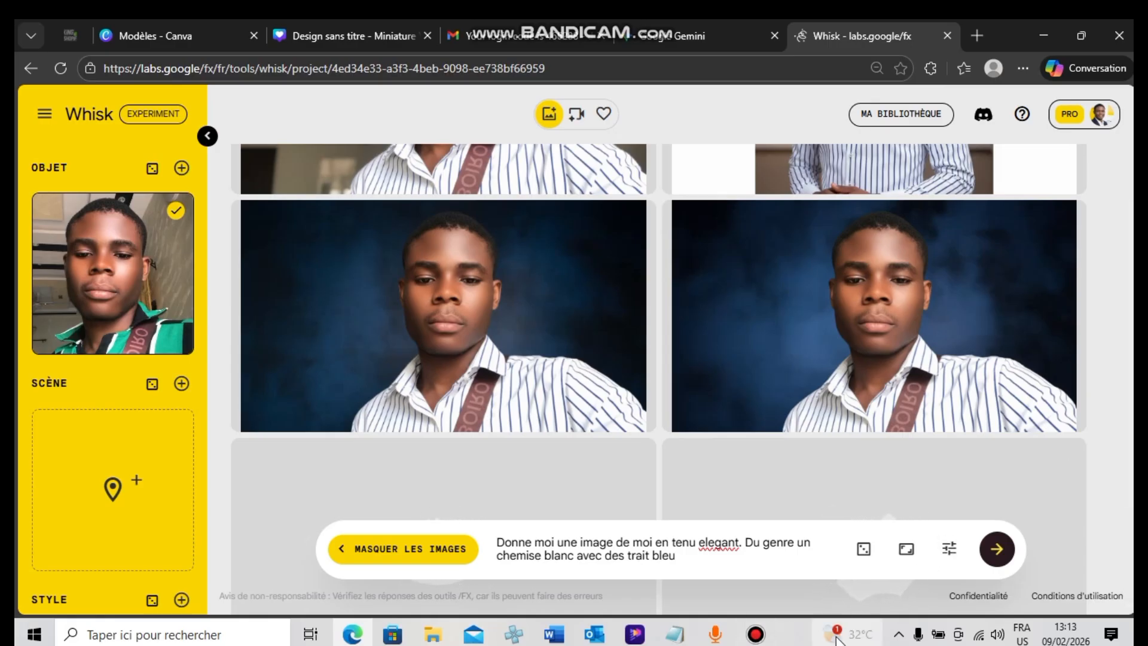
# View the first newly generated blue-background image enlarged, and return to the results
pyautogui.moveTo(847, 635)
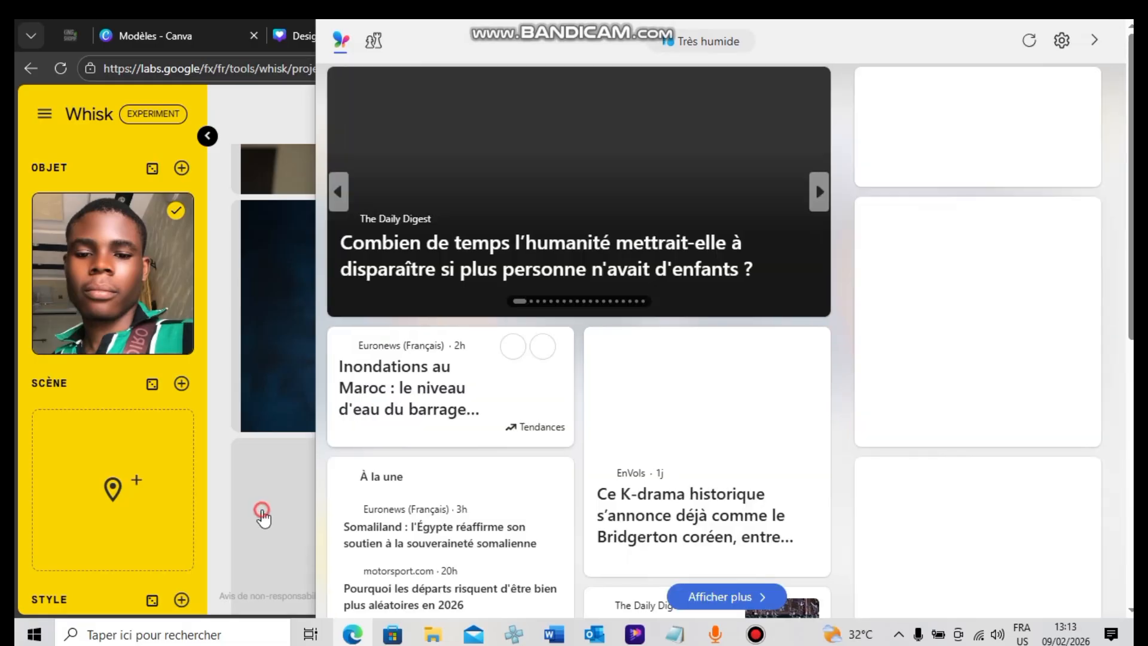
pyautogui.click(264, 507)
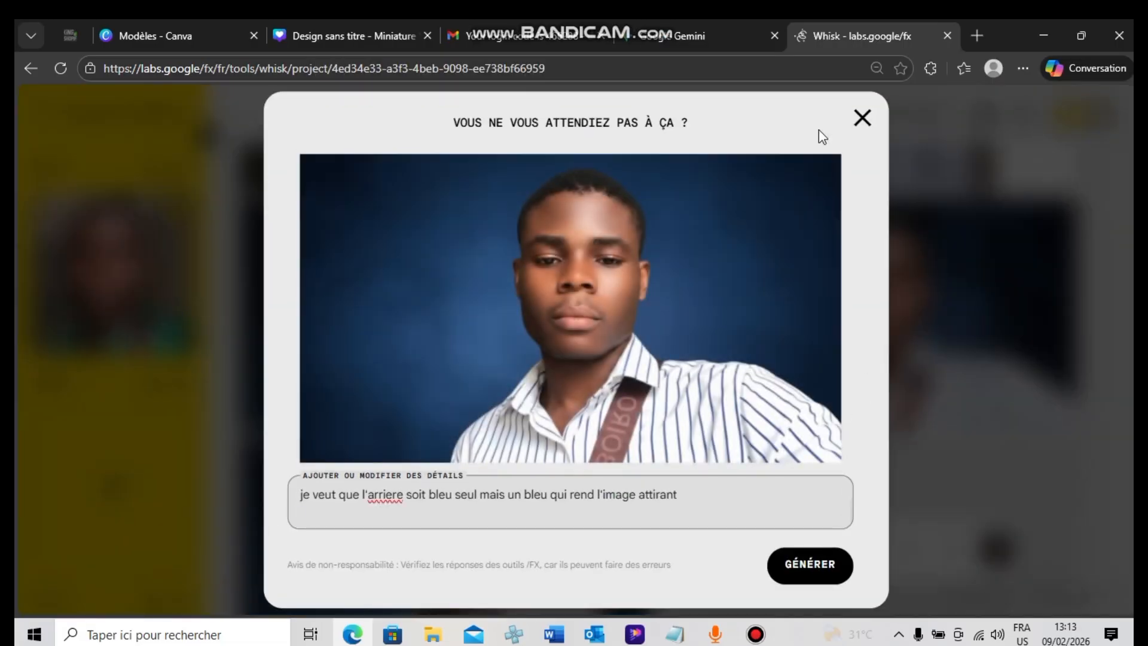
pyautogui.click(861, 118)
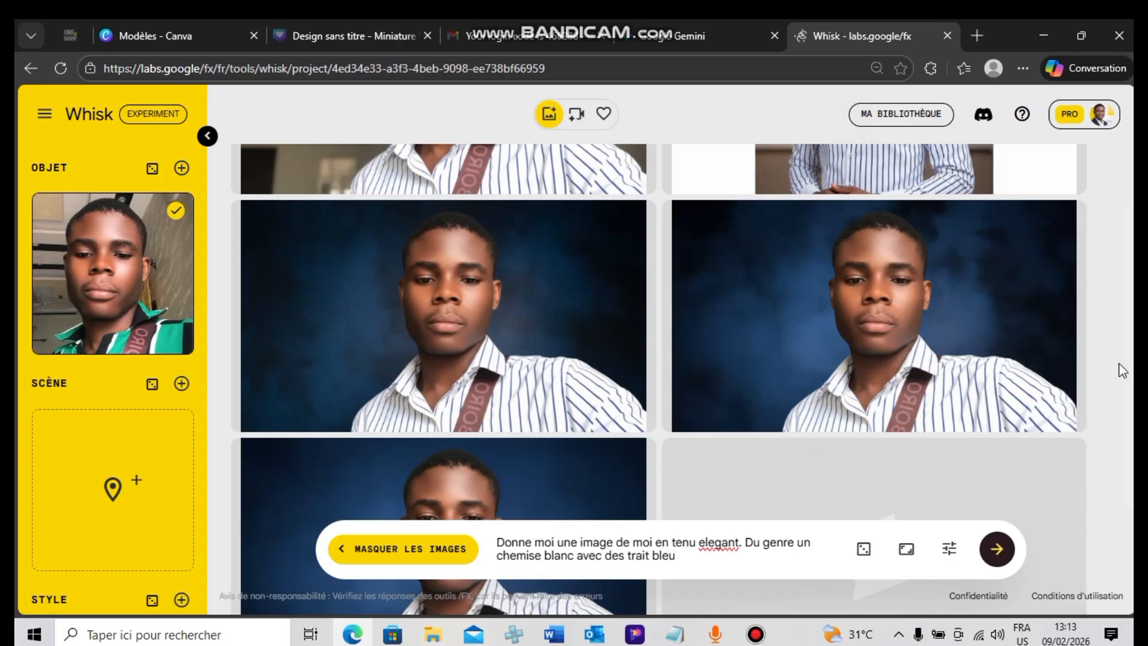
# Open the darker of the two newest blue-background results and replace its detail text with "enleve"
pyautogui.scroll(-3, 1005, 430)
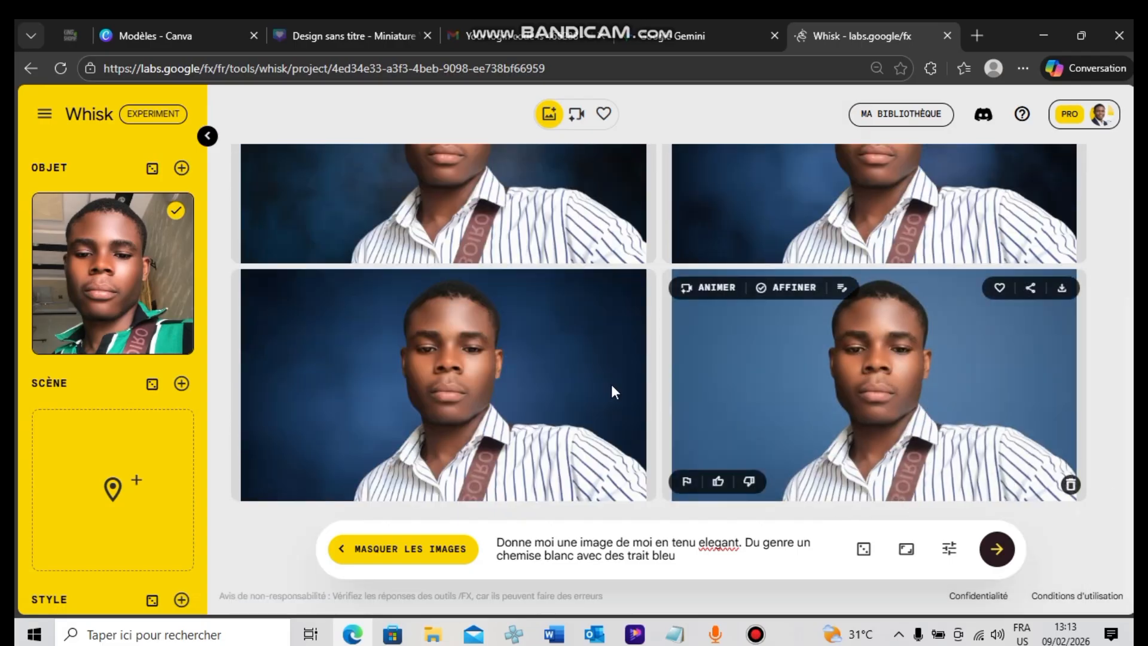
pyautogui.click(550, 386)
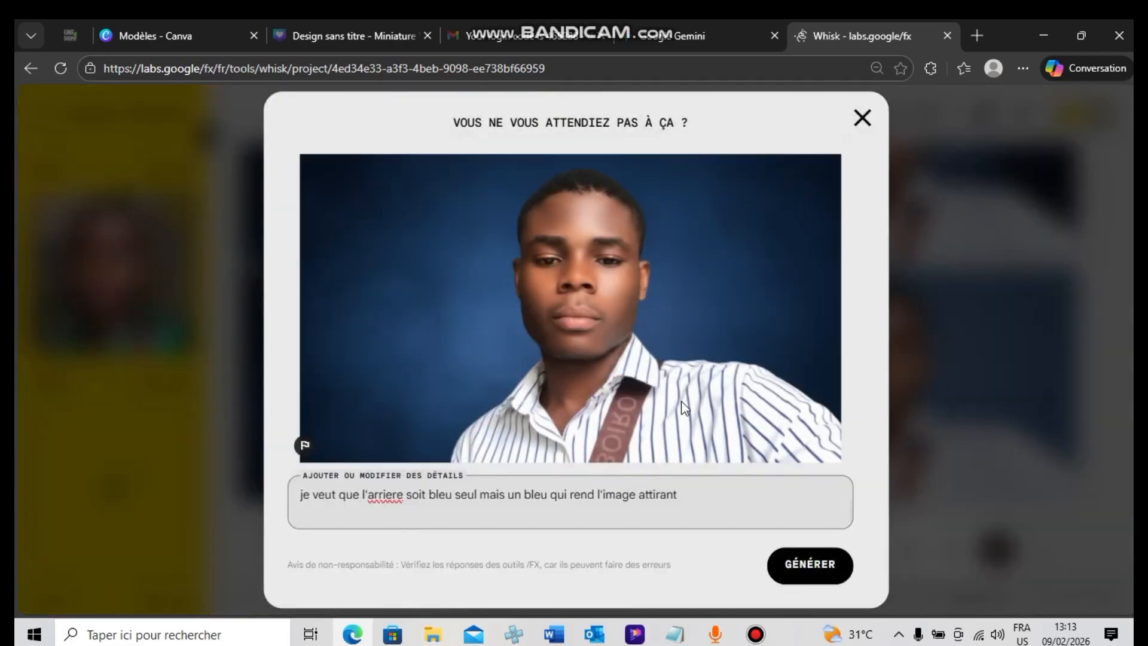
pyautogui.moveTo(679, 495); pyautogui.dragTo(332, 503)
pyautogui.click(301, 495)
pyautogui.moveTo(697, 495); pyautogui.dragTo(264, 507)
pyautogui.write('enleve')
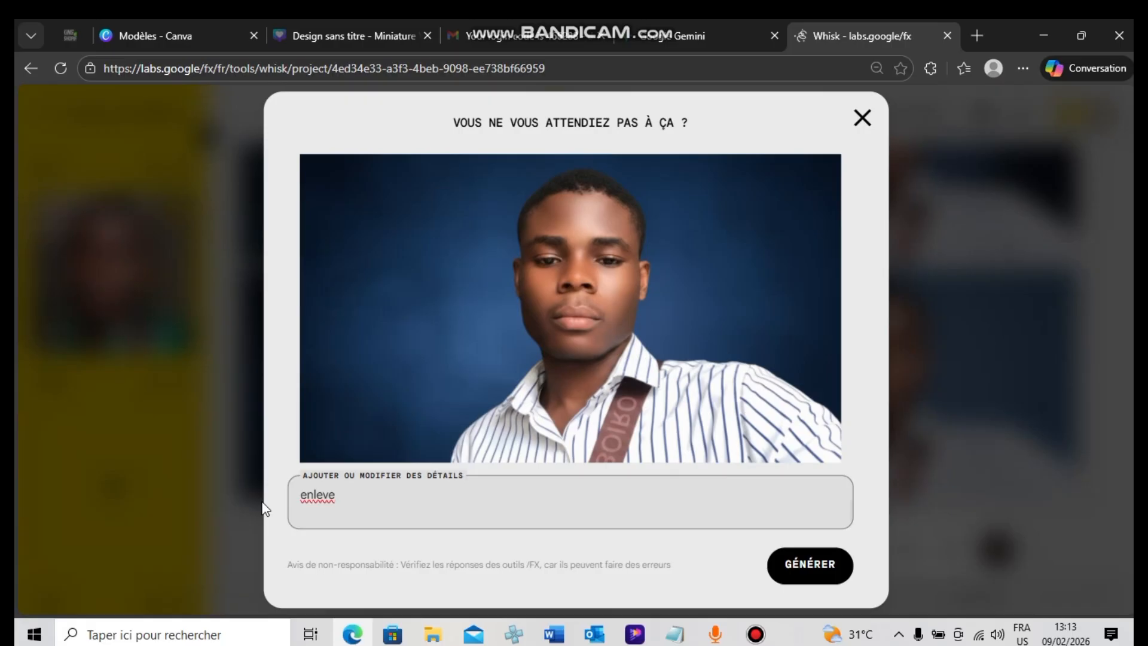
pyautogui.write(' le brt')
# Complete the details as "enleve le sac de mon cou" and generate the images without the bag
pyautogui.press('BackSpace')
pyautogui.press('BackSpace')
pyautogui.press('BackSpace')
pyautogui.write('sac de mon couy')
pyautogui.click(813, 579)
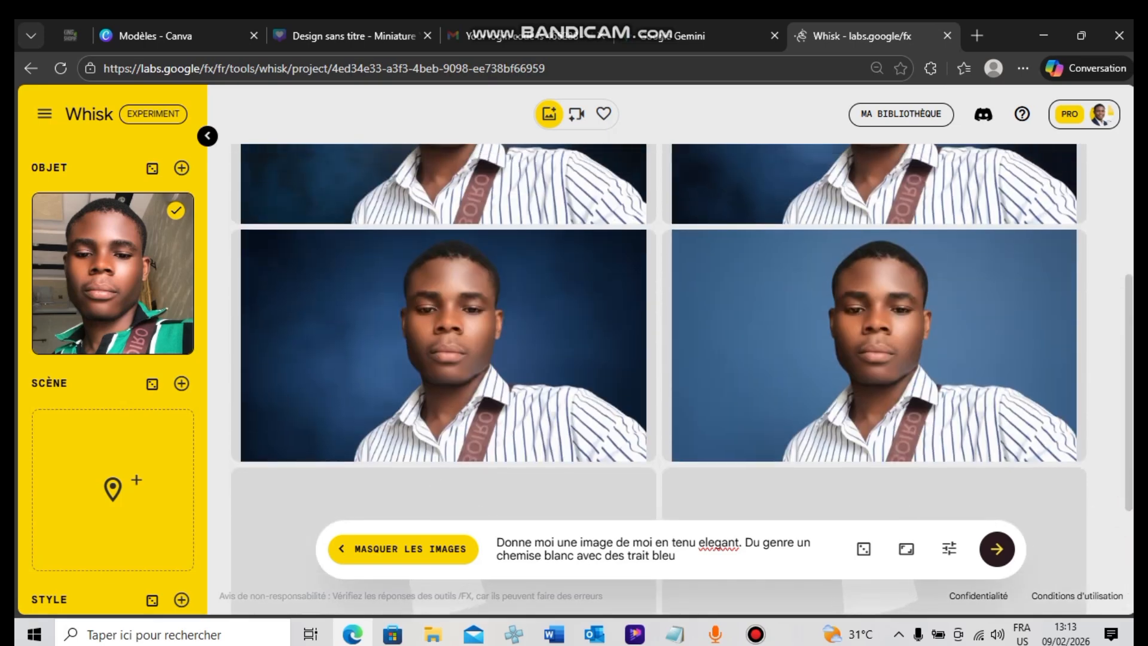
# View the lighter plain-blue result enlarged, and return to the newest results
pyautogui.click(937, 411)
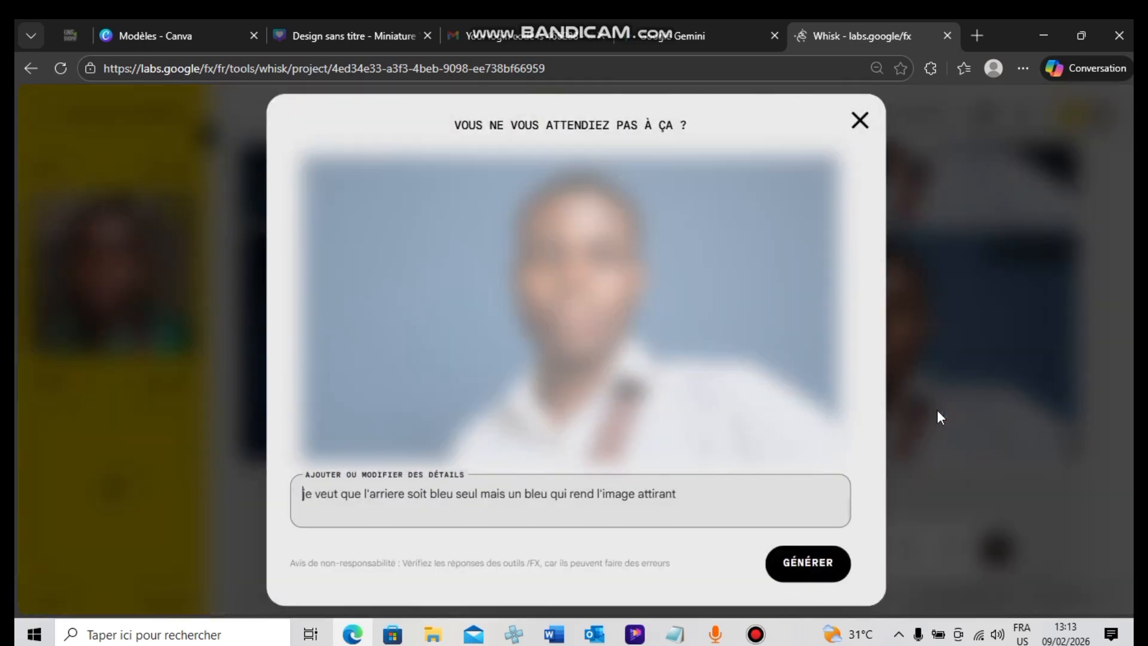
pyautogui.click(863, 121)
pyautogui.scroll(-3, 657, 323)
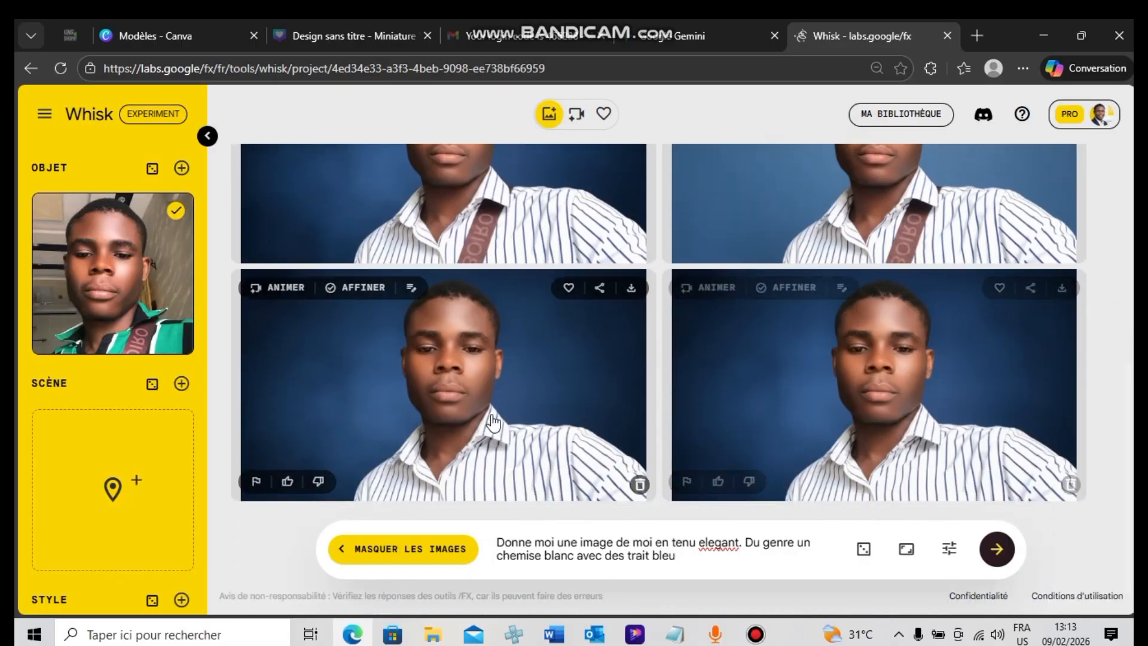
# Refine the second result without the bag strap using the details "je suis bras croiser et au milieu" and generate
pyautogui.click(843, 411)
pyautogui.click(487, 505)
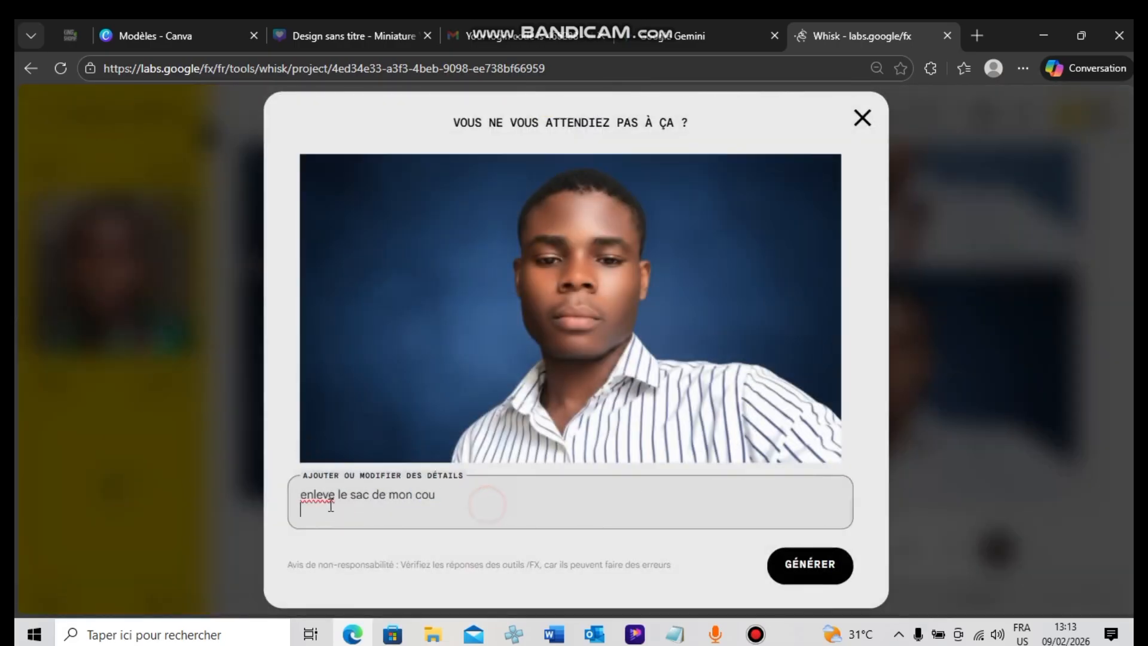
pyautogui.moveTo(331, 506); pyautogui.dragTo(304, 491)
pyautogui.press('BackSpace')
pyautogui.write('e suis bras croiser et')
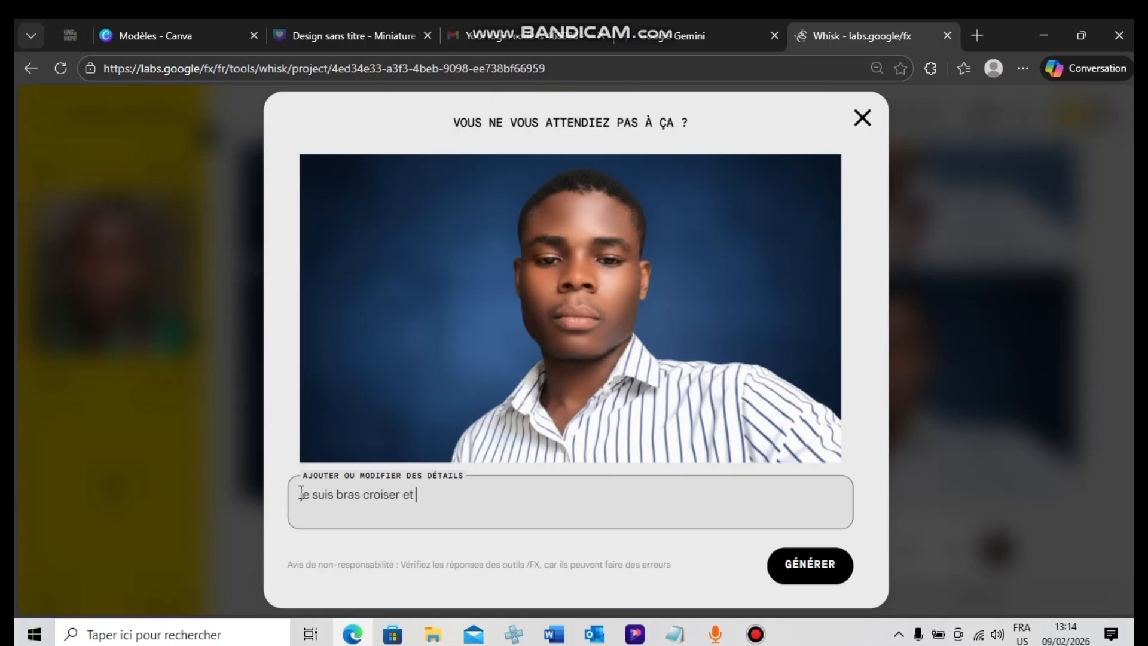
pyautogui.write('au milieu')
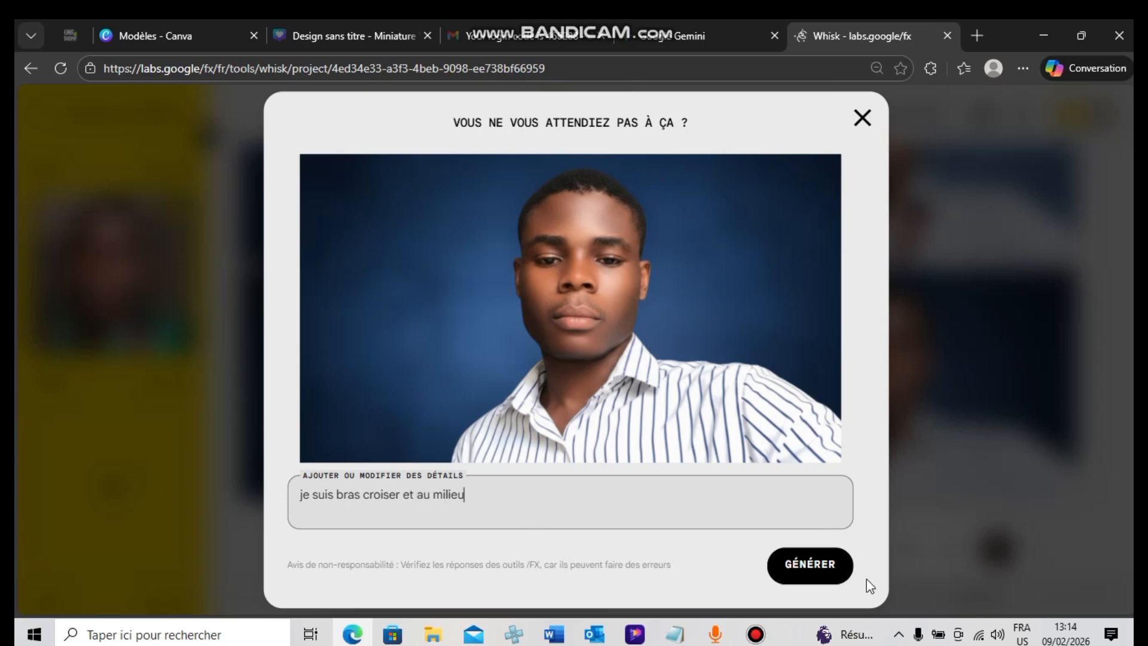
pyautogui.click(837, 575)
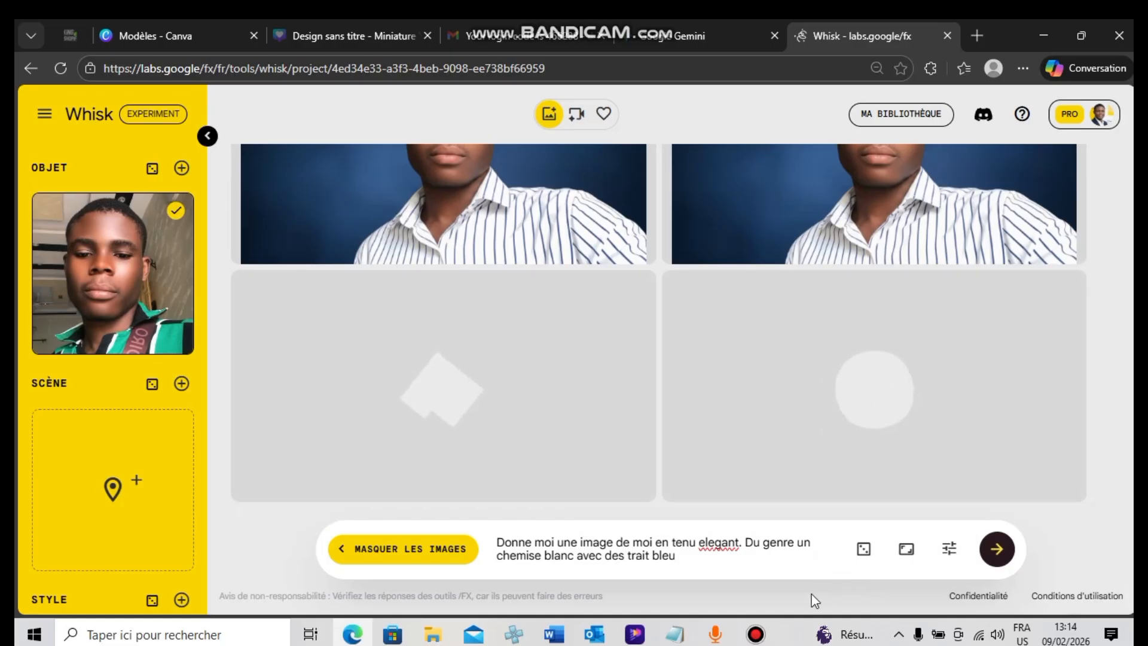
pyautogui.click(756, 634)
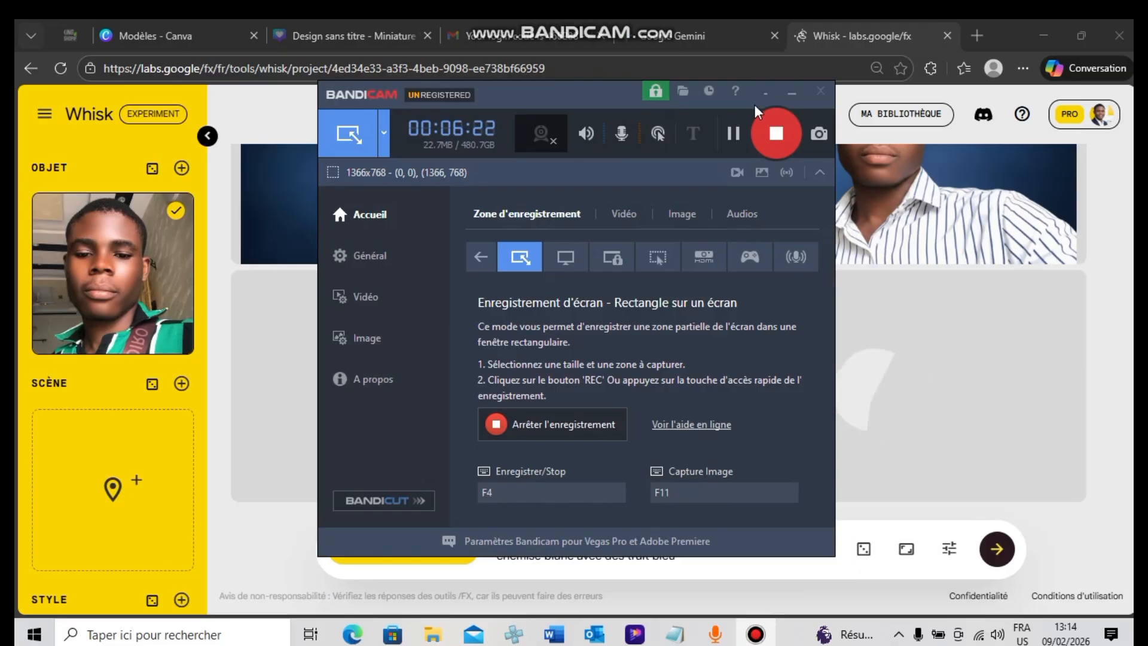
pyautogui.click(791, 94)
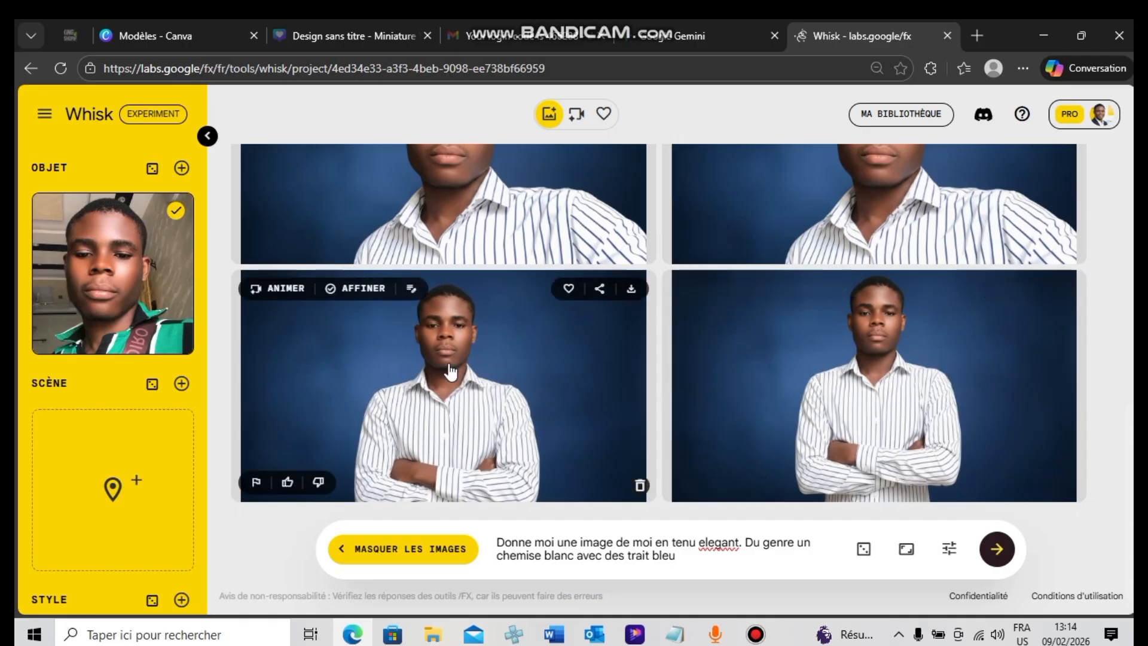
# View the first crossed-arms result enlarged, and return to the results
pyautogui.click(458, 395)
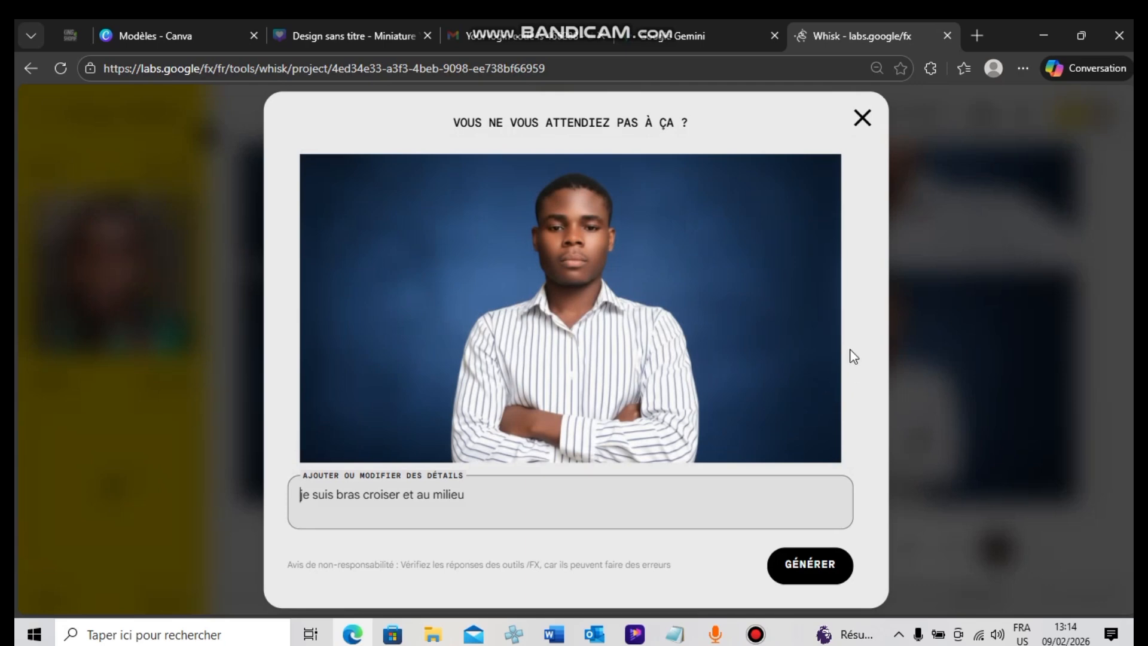
pyautogui.click(862, 118)
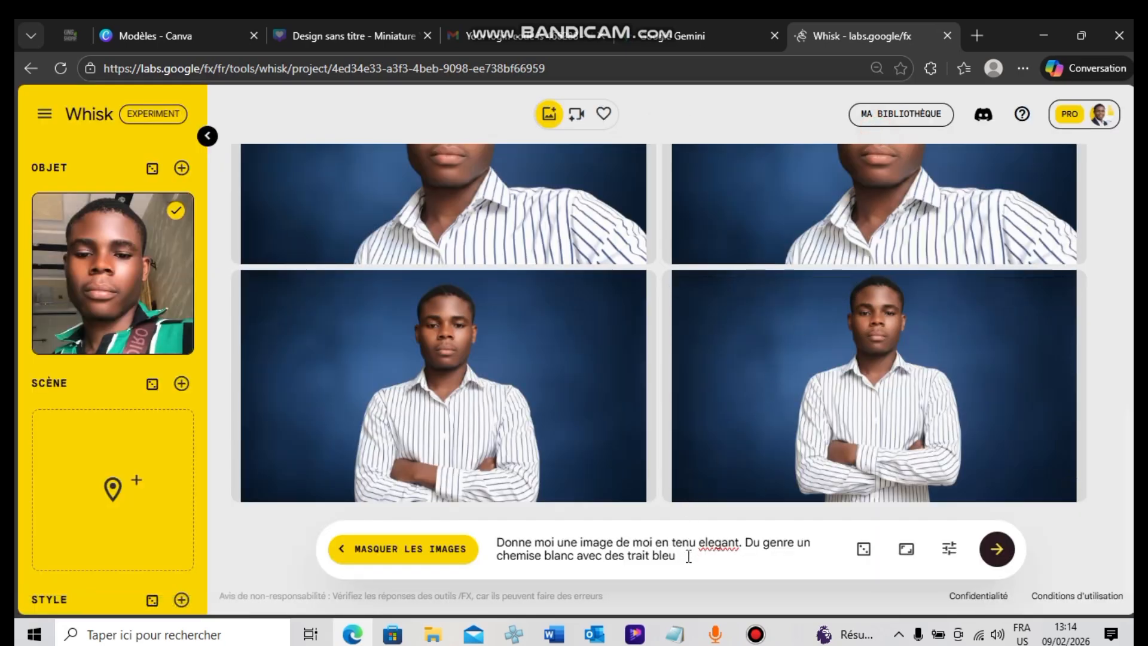
# Open the first crossed-arms result for refinement and clear its existing details
pyautogui.moveTo(682, 555); pyautogui.dragTo(494, 520)
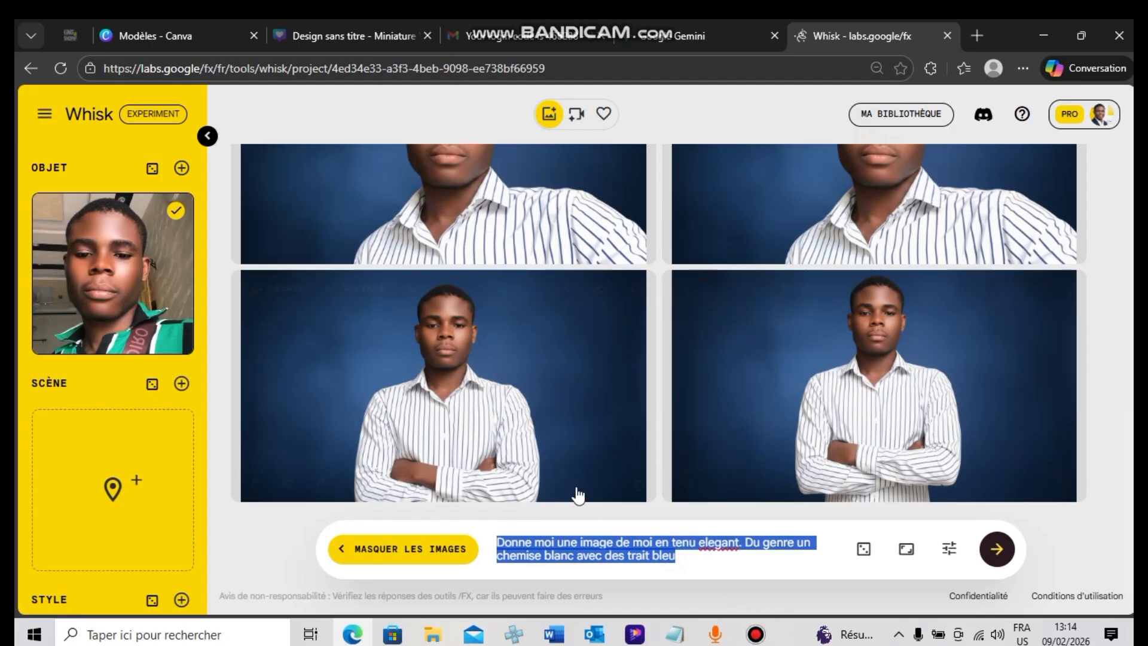
pyautogui.click(467, 451)
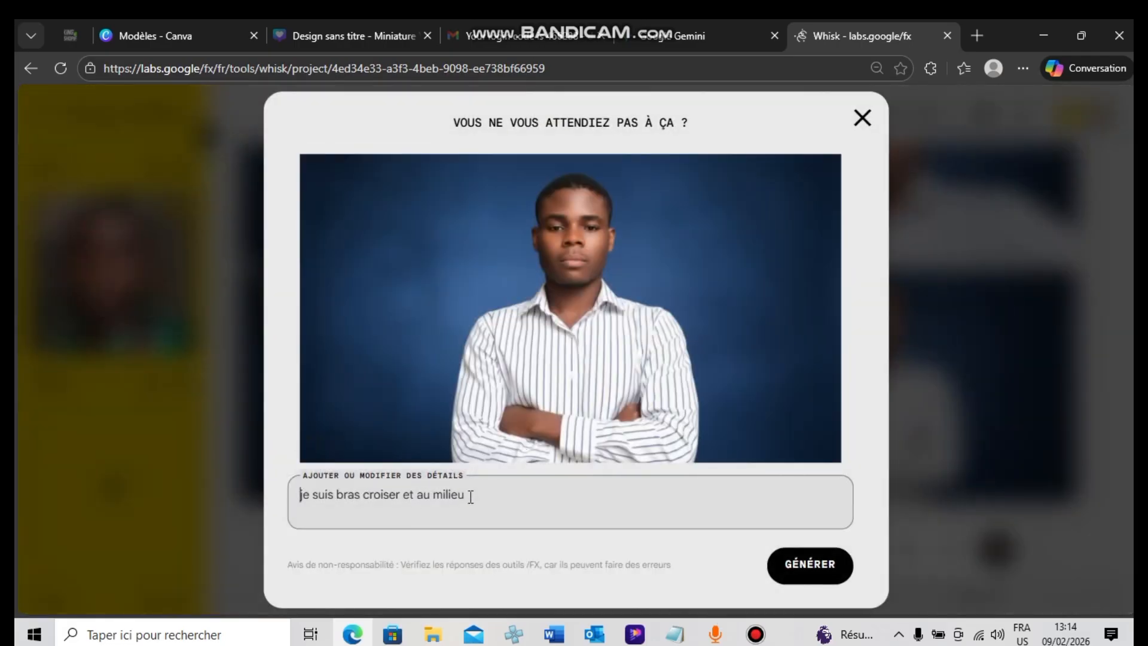
pyautogui.moveTo(471, 497); pyautogui.dragTo(239, 496)
pyautogui.press('BackSpace')
pyautogui.write('j')
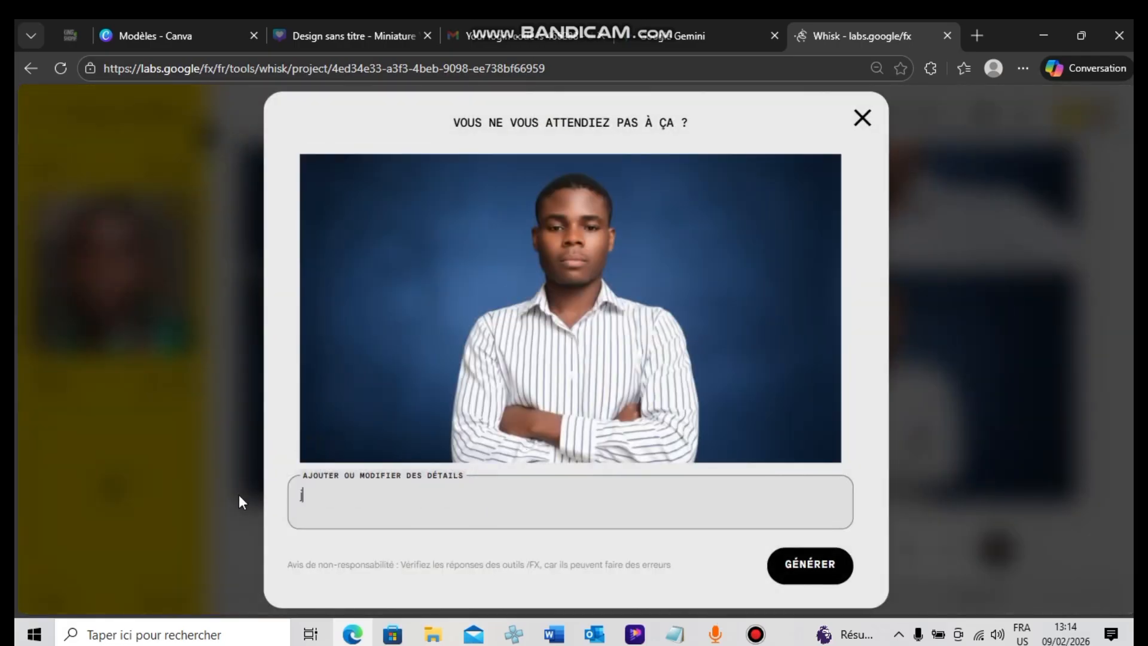
pyautogui.write('e suis entrs')
pyautogui.press('BackSpace')
pyautogui.write('ain de ')
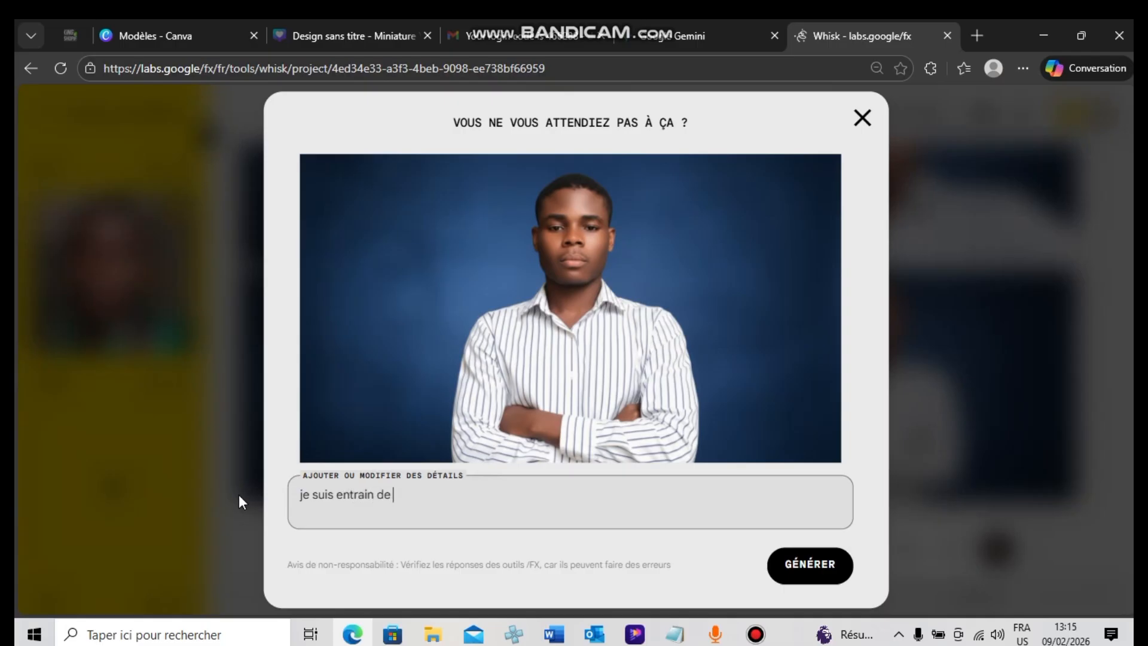
pyautogui.write('fai')
pyautogui.press('BackSpace')
pyautogui.press('BackSpace')
pyautogui.press('BackSpace')
pyautogui.press('BackSpace')
pyautogui.press('BackSpace')
pyautogui.press('BackSpace')
pyautogui.press('BackSpace')
pyautogui.press('BackSpace')
pyautogui.press('BackSpace')
pyautogui.press('BackSpace')
pyautogui.press('BackSpace')
pyautogui.press('BackSpace')
pyautogui.press('BackSpace')
pyautogui.press('BackSpace')
pyautogui.press('BackSpace')
pyautogui.press('BackSpace')
pyautogui.press('BackSpace')
pyautogui.press('BackSpace')
pyautogui.press('BackSpace')
pyautogui.press('BackSpace')
# Enter the refinement details "ajoute un peut de logo de youtube dans l'arriere plan."
pyautogui.write('aj')
pyautogui.write('te')
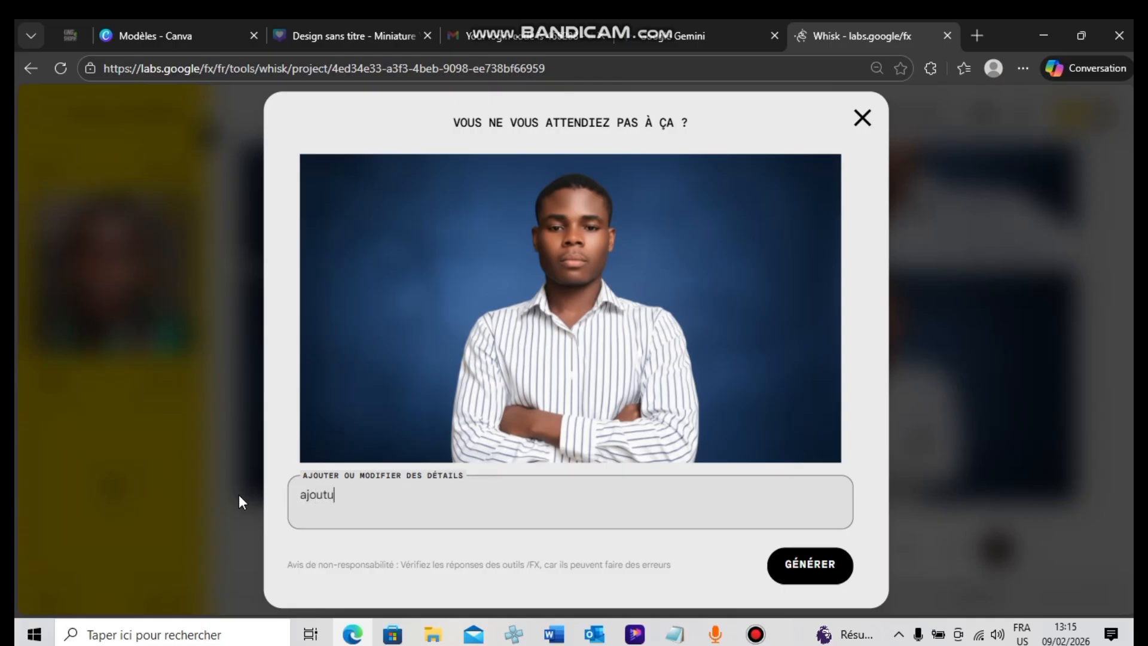
pyautogui.write(' des logos')
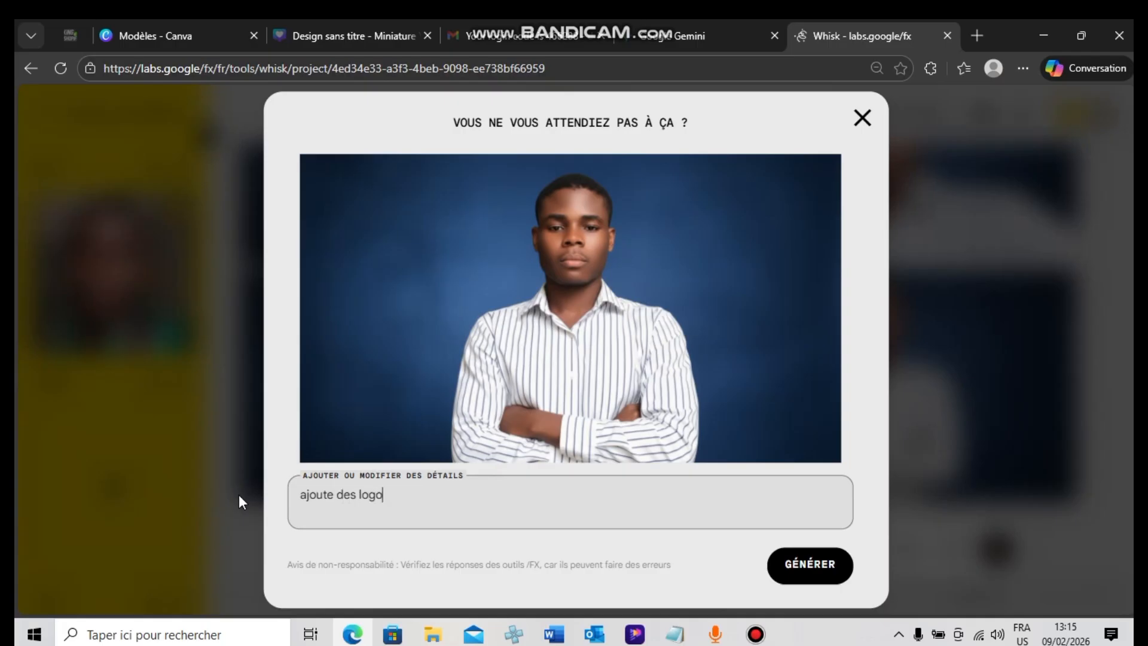
pyautogui.press('BackSpace')
pyautogui.press('BackSpace')
pyautogui.press('BackSpace')
pyautogui.press('BackSpace')
pyautogui.press('BackSpace')
pyautogui.press('BackSpace')
pyautogui.press('BackSpace')
pyautogui.press('BackSpace')
pyautogui.press('BackSpace')
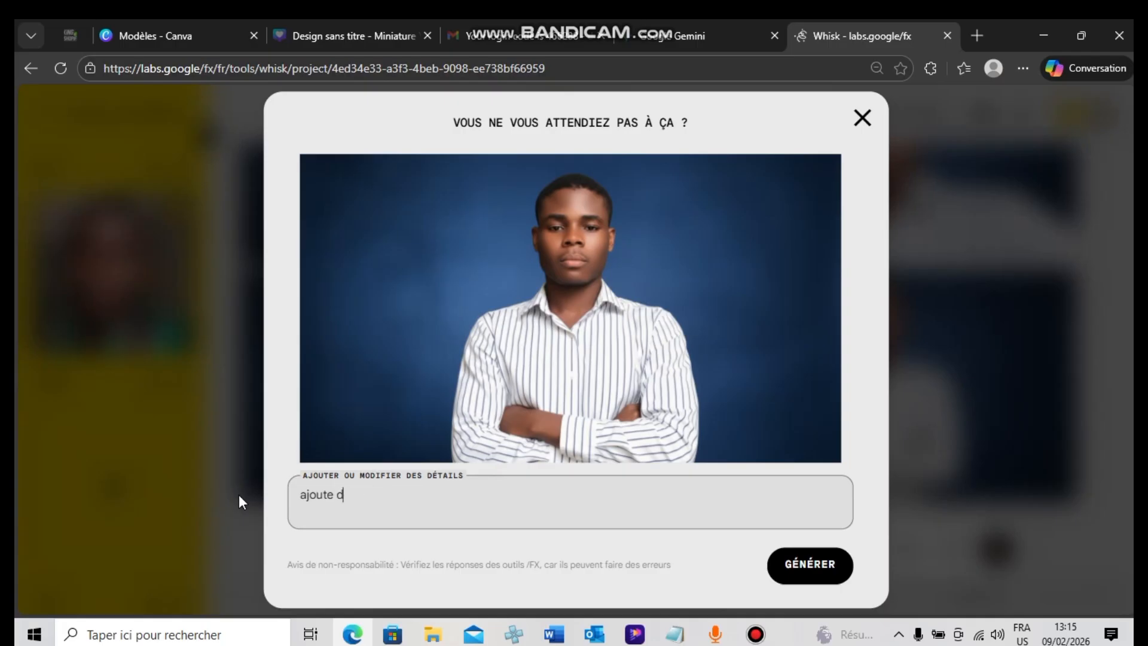
pyautogui.write('un peut des')
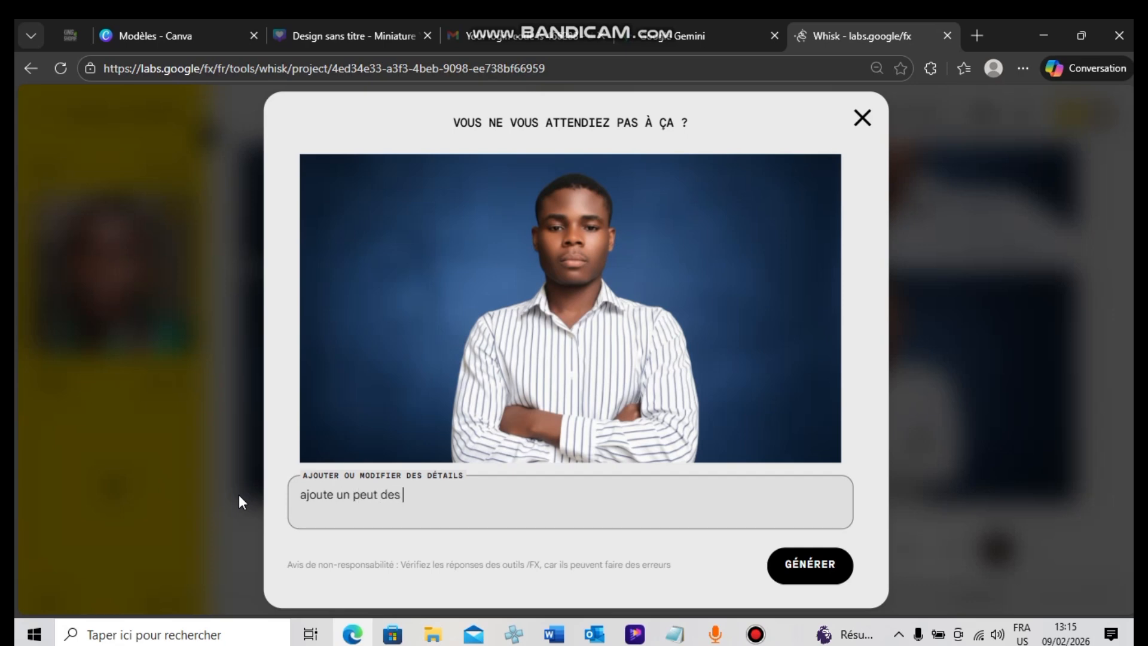
pyautogui.press('BackSpace')
pyautogui.write('logo f')
pyautogui.write("e youtube dans l'arrier")
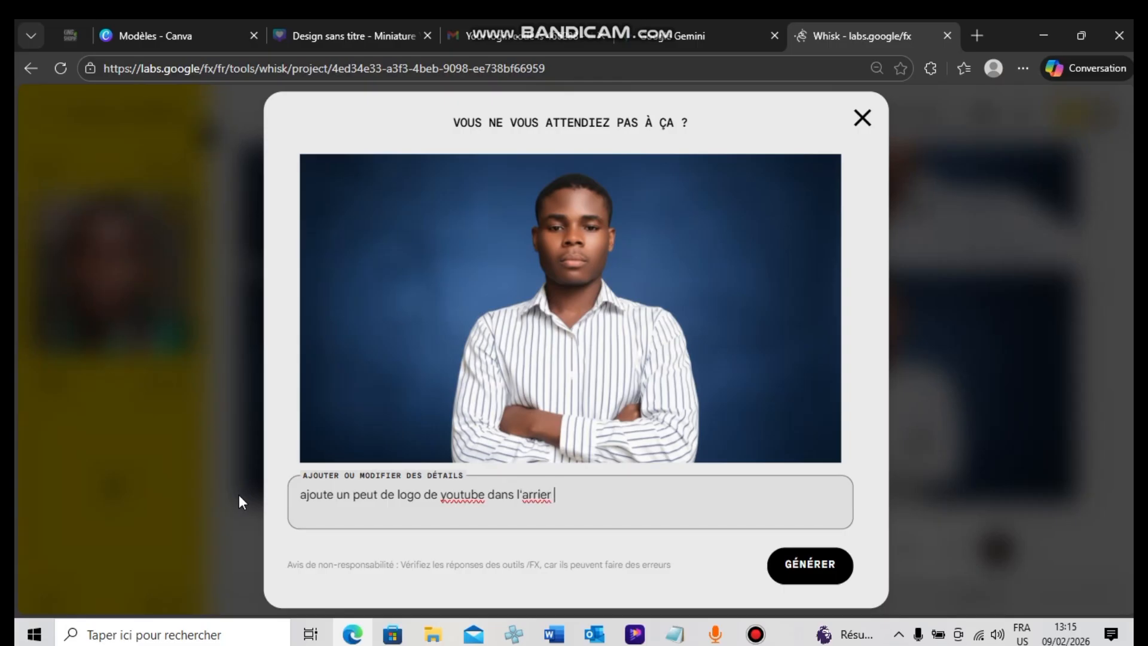
pyautogui.write('e plan.')
# Insert the word "transparent" after "youtube" in the refinement details, with its spelling corrected
pyautogui.click(485, 496)
pyautogui.write('tran')
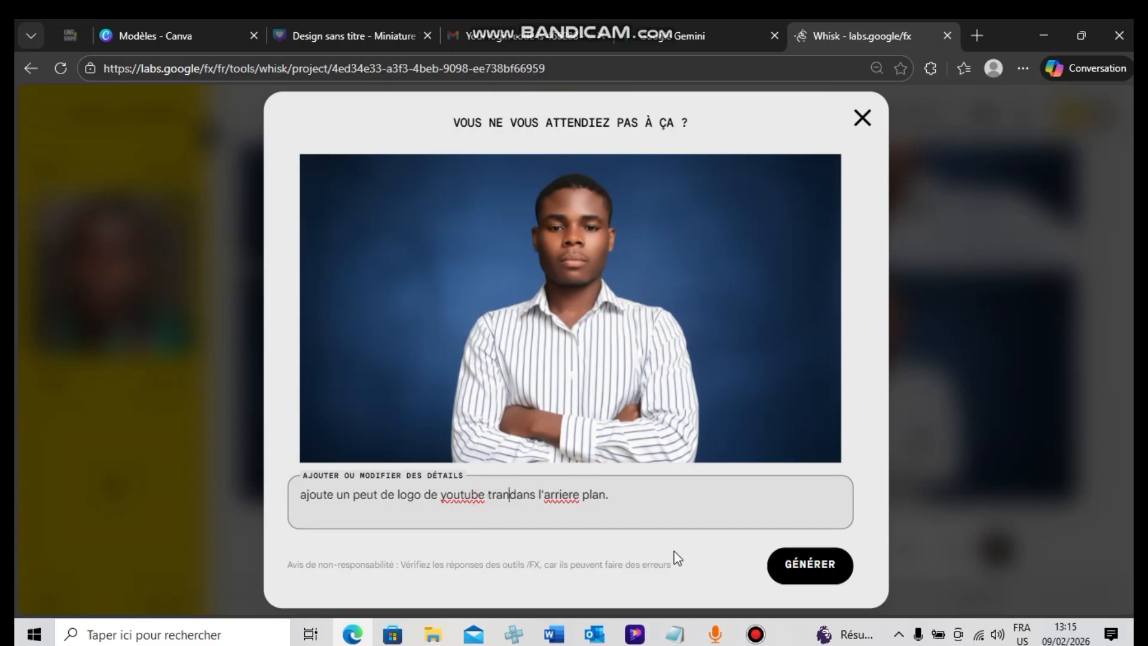
pyautogui.write('sp')
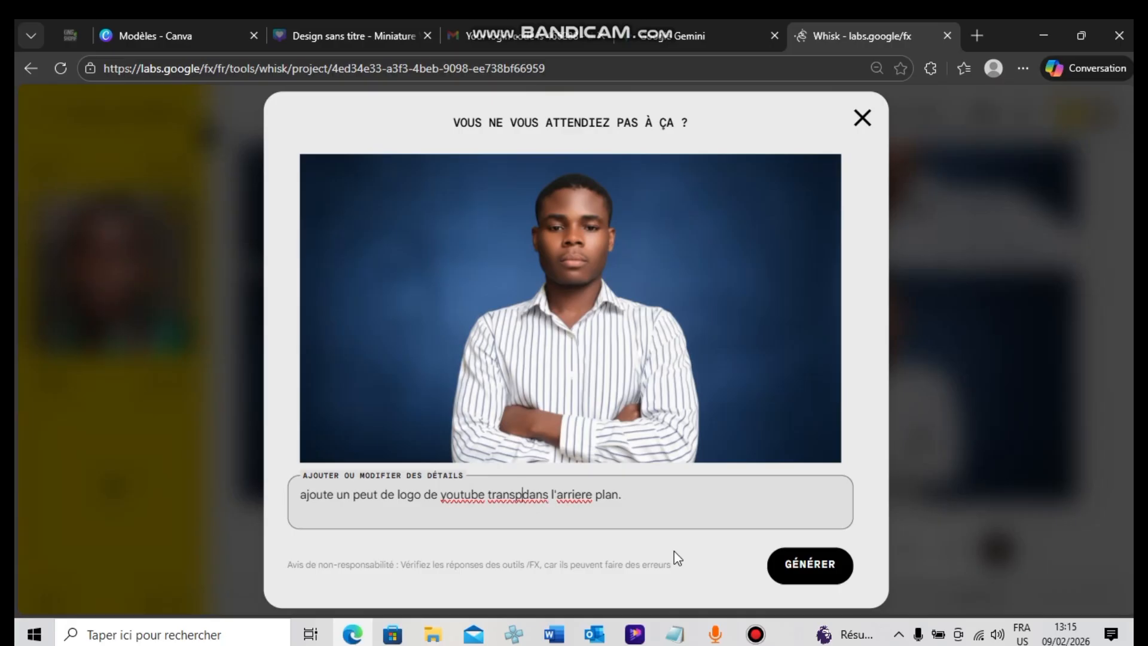
pyautogui.write('ar')
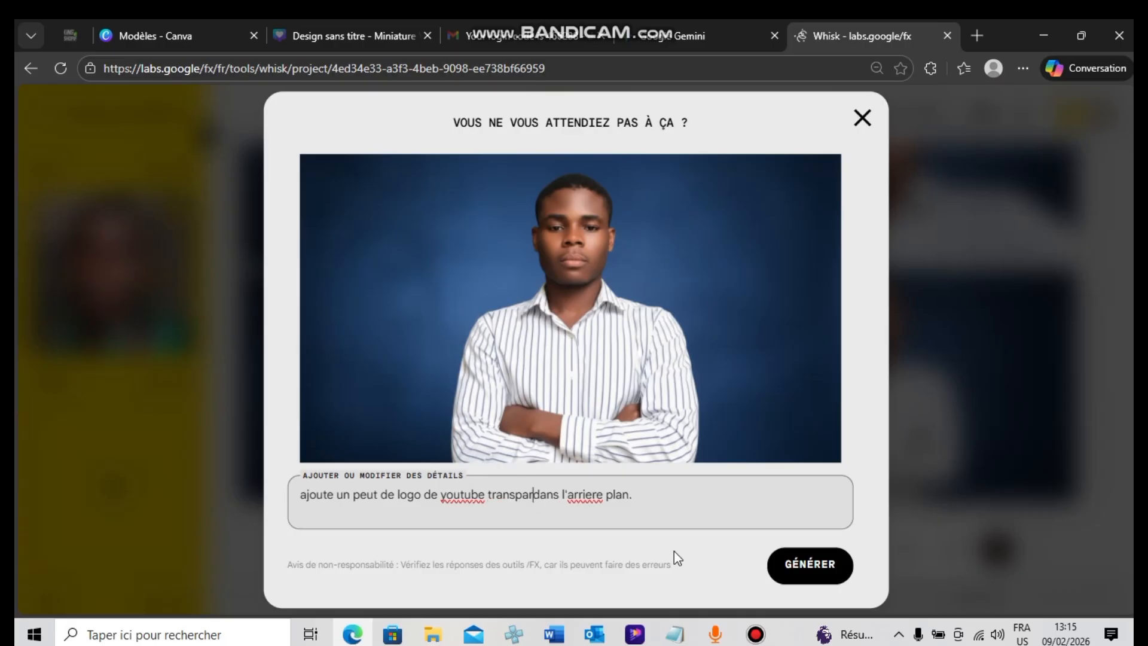
pyautogui.write('at')
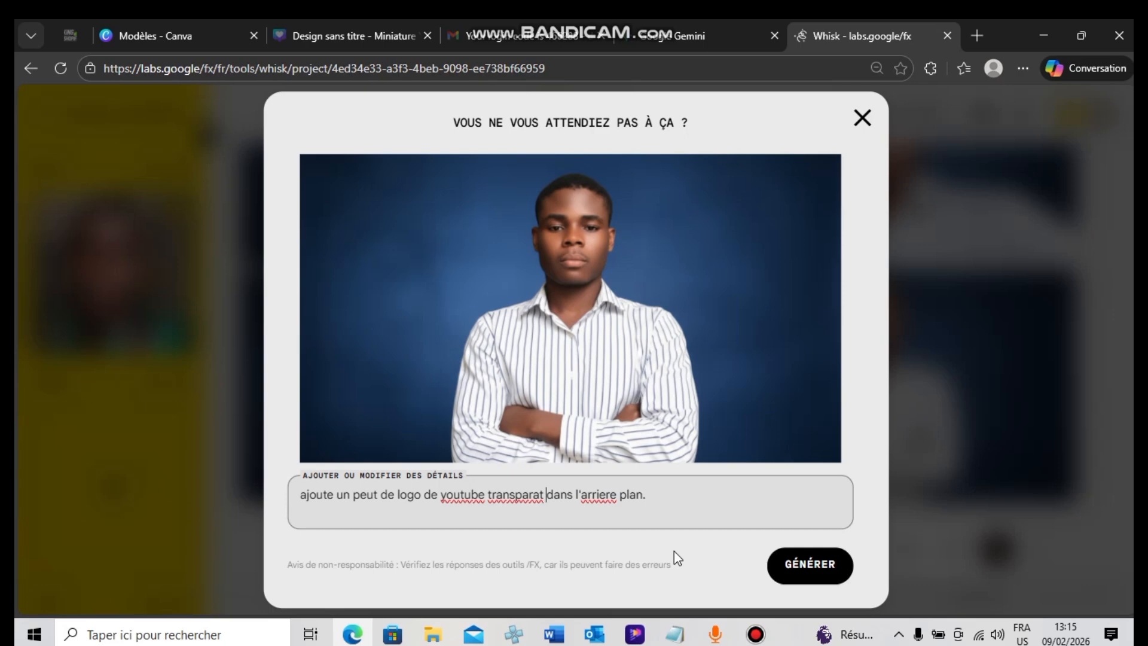
pyautogui.press('BackSpace')
pyautogui.press('BackSpace')
pyautogui.write('nt')
pyautogui.rightClick(528, 493)
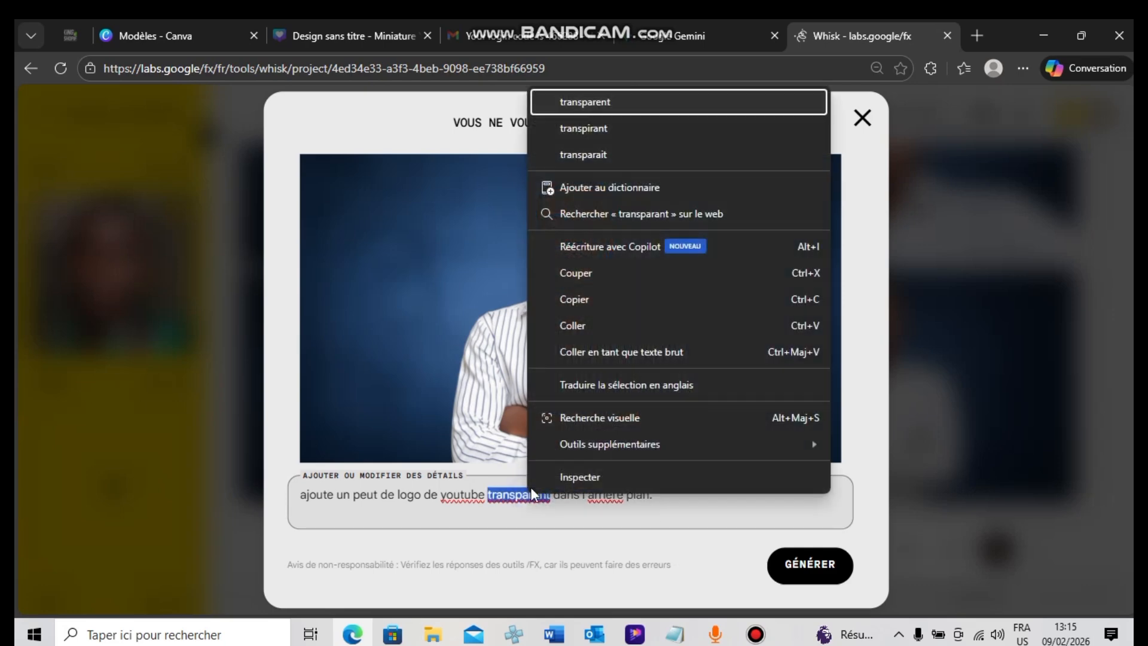
pyautogui.click(654, 103)
# Correct "youtube" to "YouTube" in the details and generate the images with the transparent background logo
pyautogui.rightClick(482, 494)
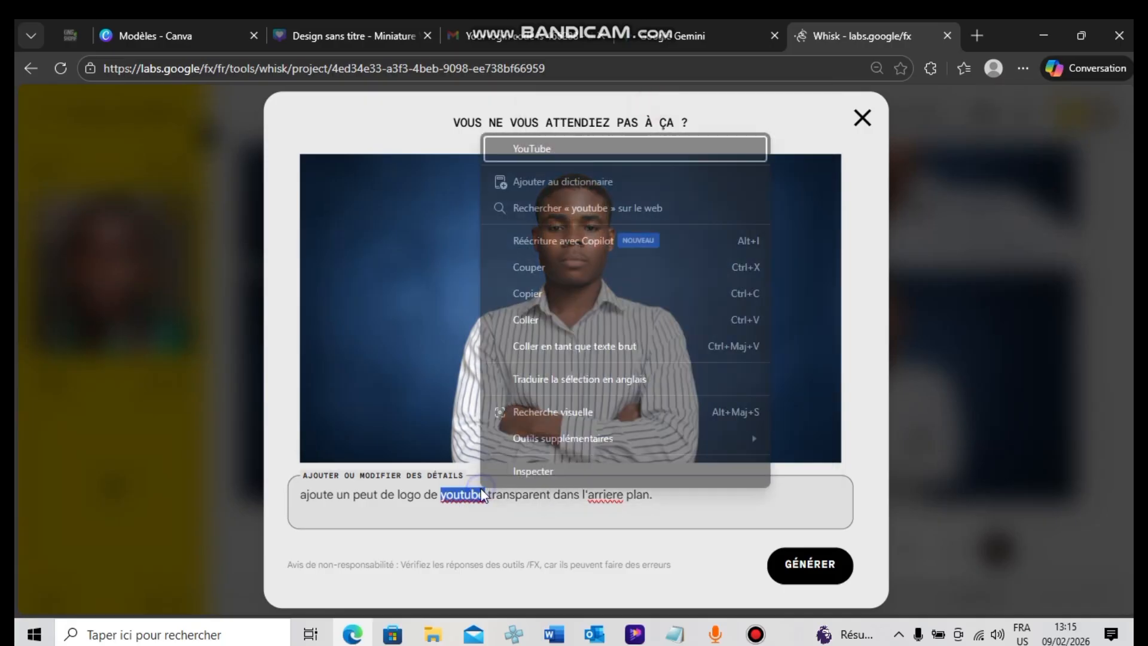
pyautogui.click(571, 149)
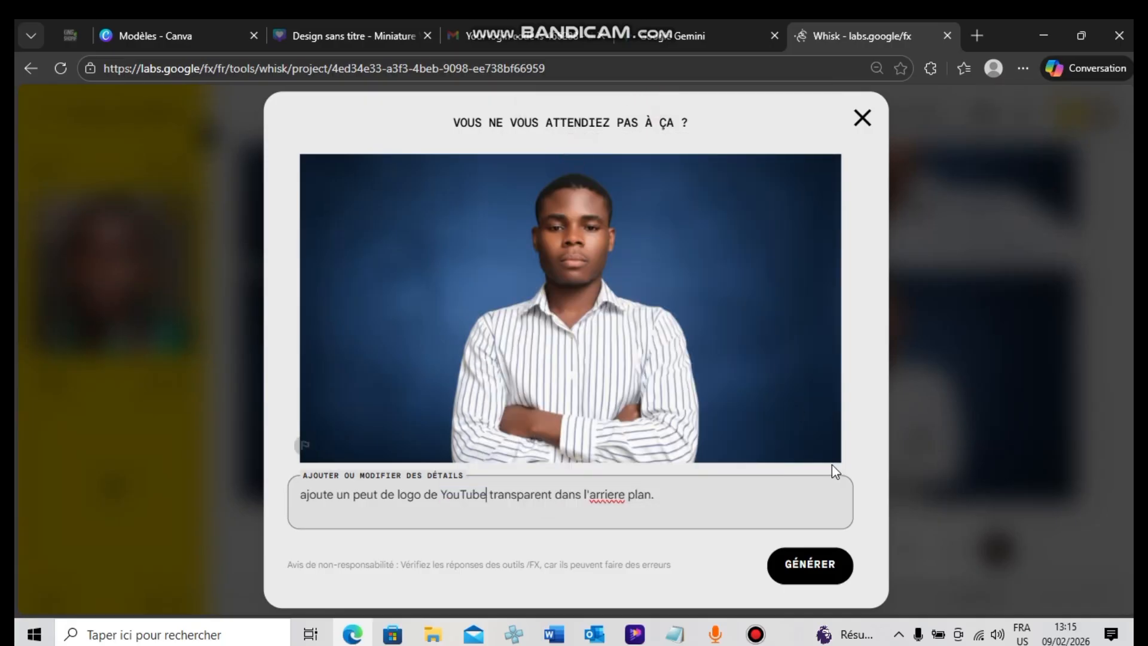
pyautogui.click(828, 572)
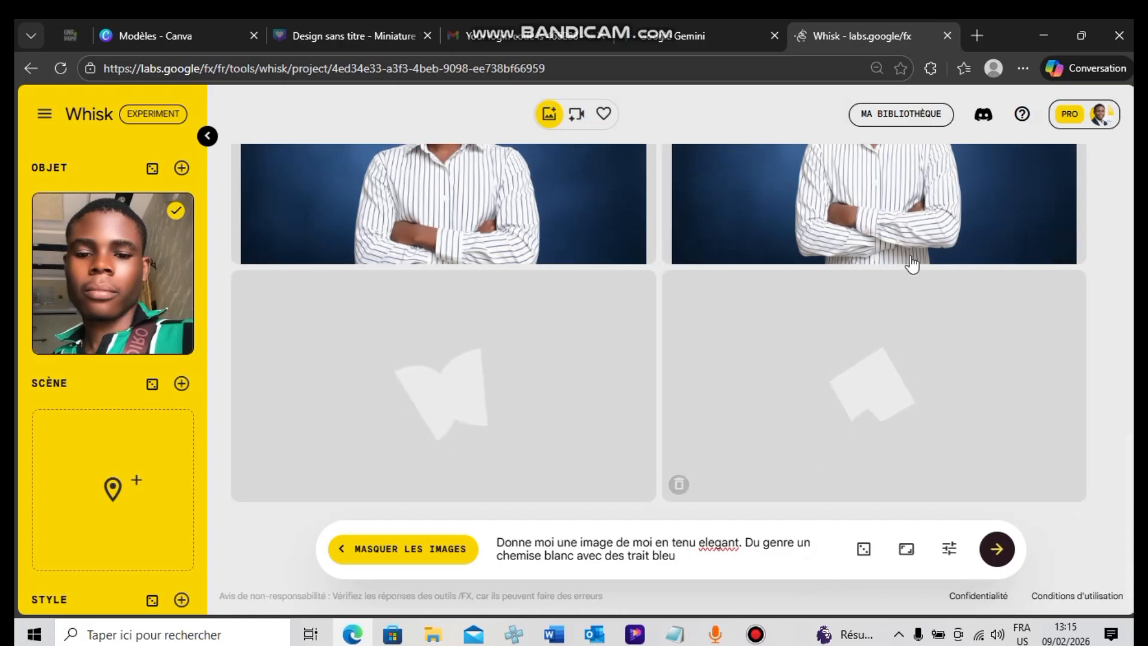
pyautogui.click(1117, 300)
pyautogui.scroll(1, 1118, 300)
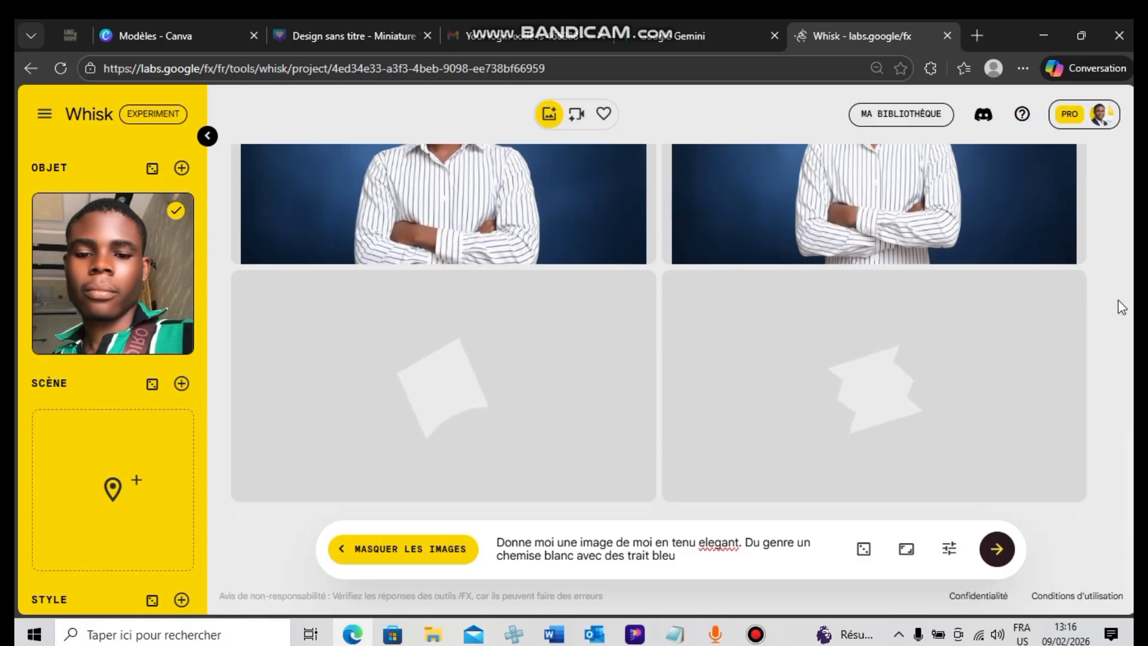
# Switch to Canva, create another Miniature YouTube design, and close its tab in favour of the blank design already open
pyautogui.click(161, 25)
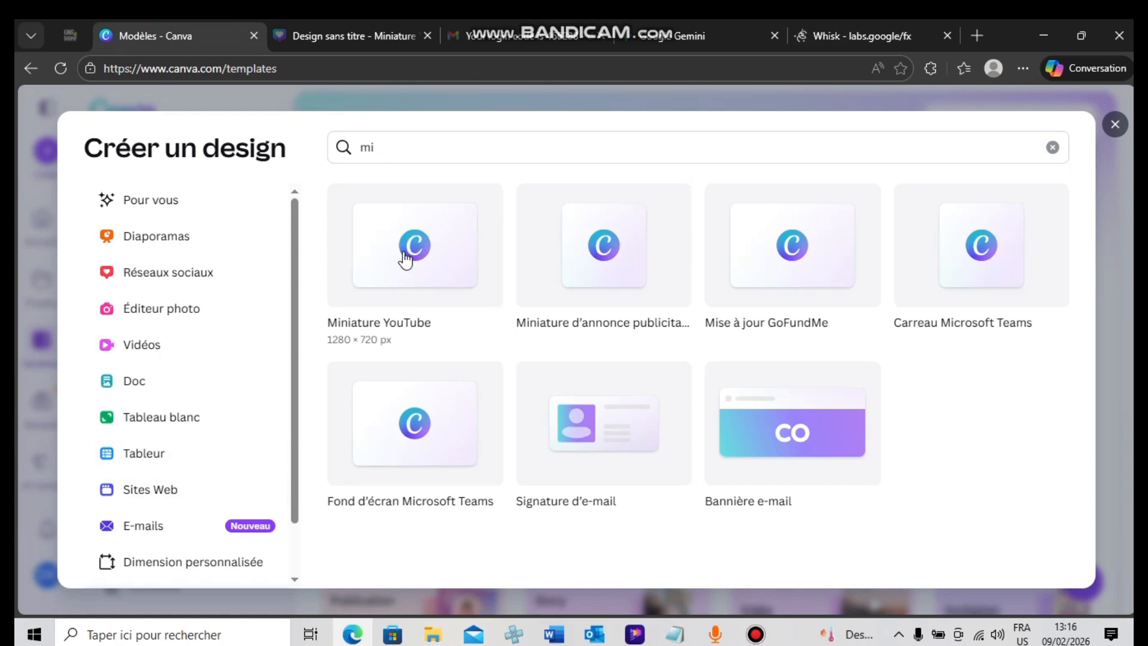
pyautogui.click(436, 269)
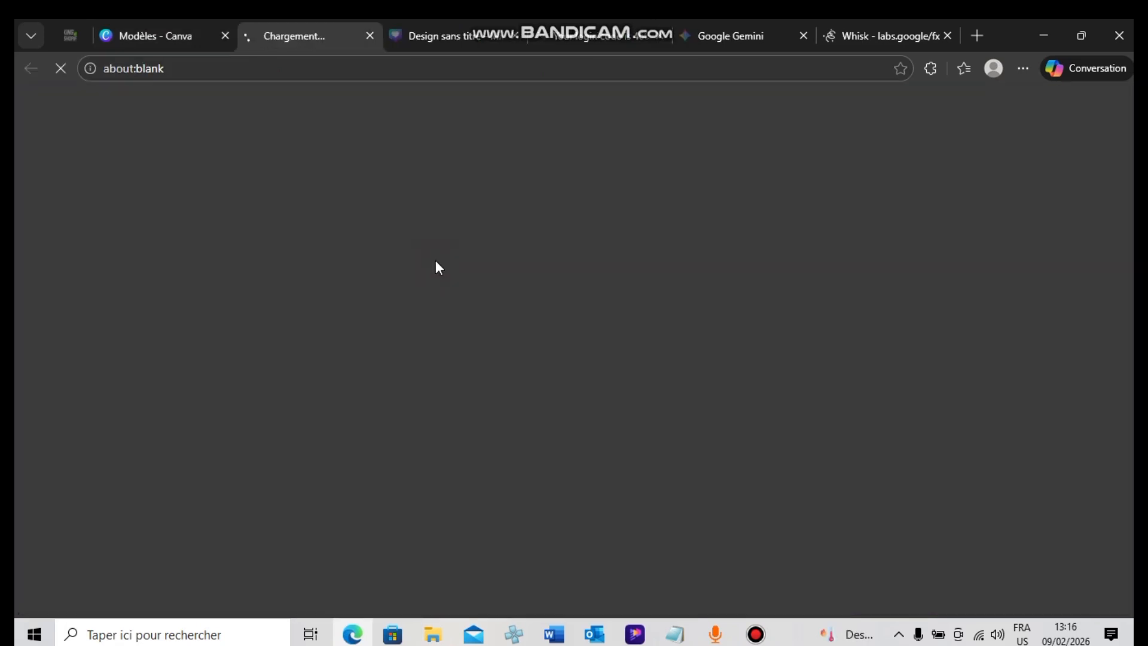
pyautogui.click(504, 34)
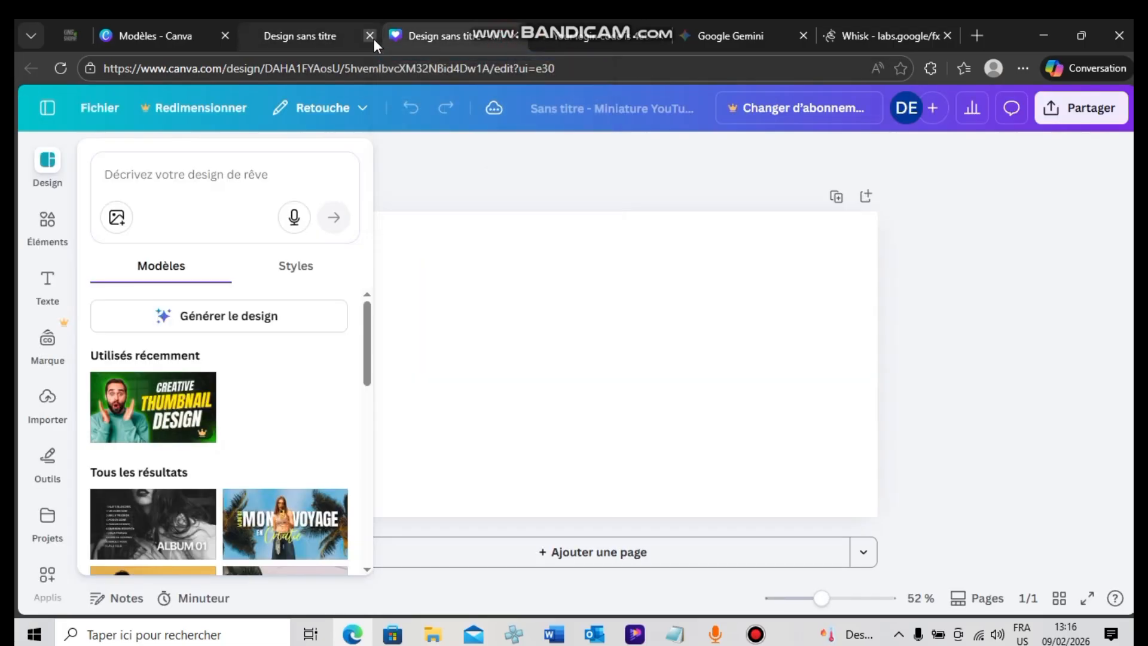
pyautogui.click(370, 36)
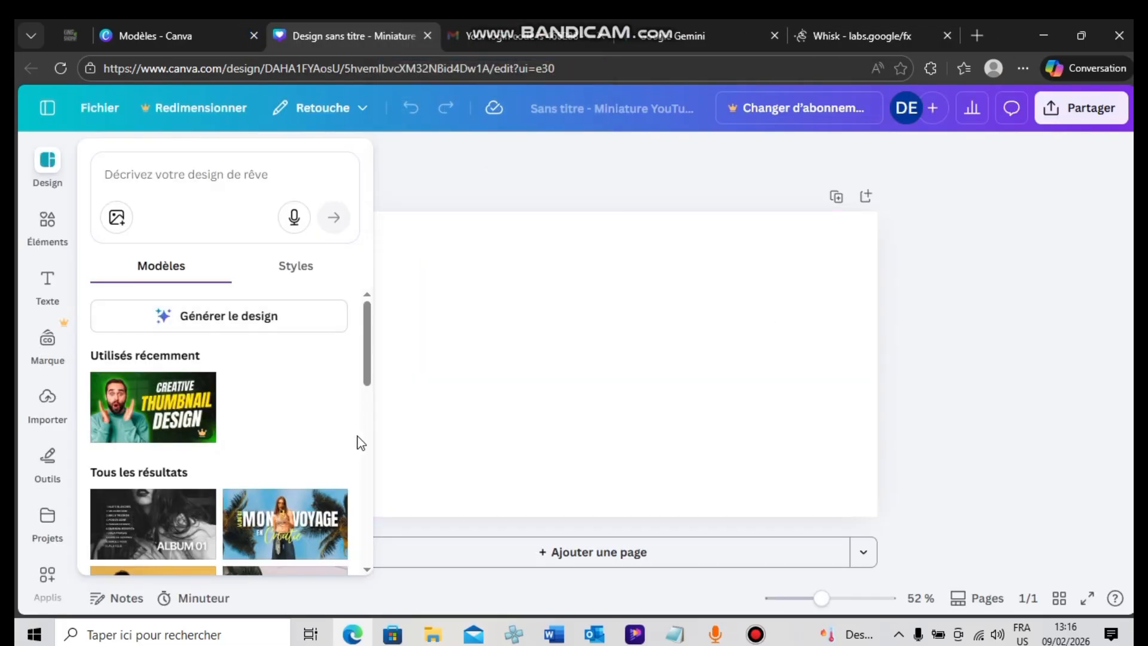
pyautogui.click(788, 329)
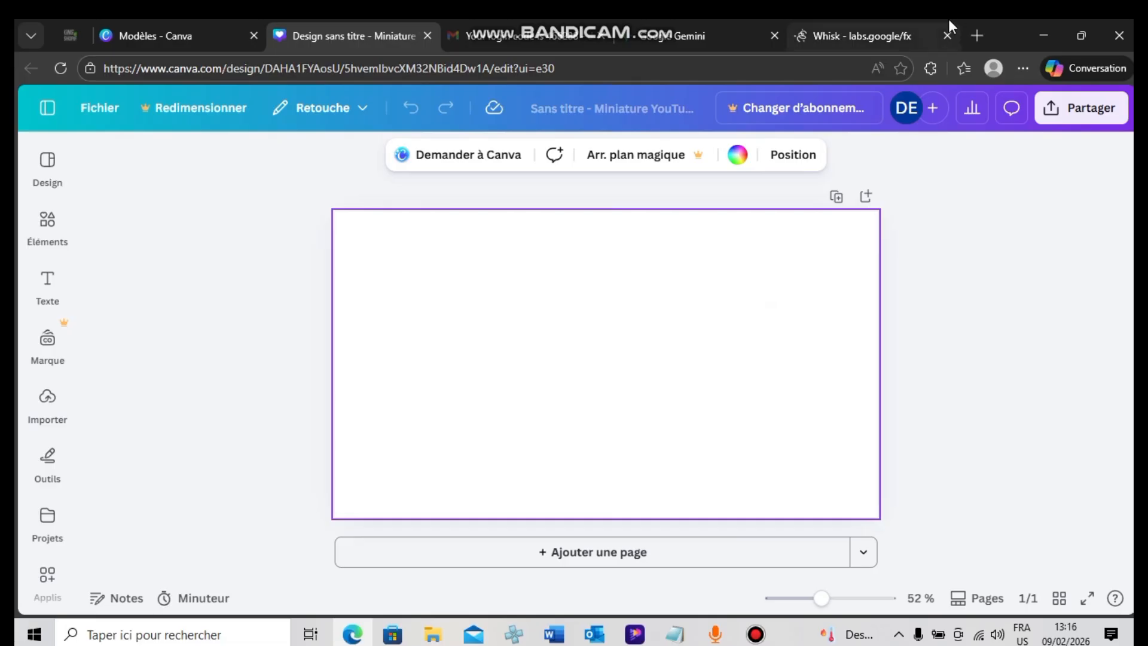
# Switch back to Whisk, open the second YouTube-logo result for refinement and clear its details
pyautogui.click(915, 33)
pyautogui.moveTo(1067, 374)
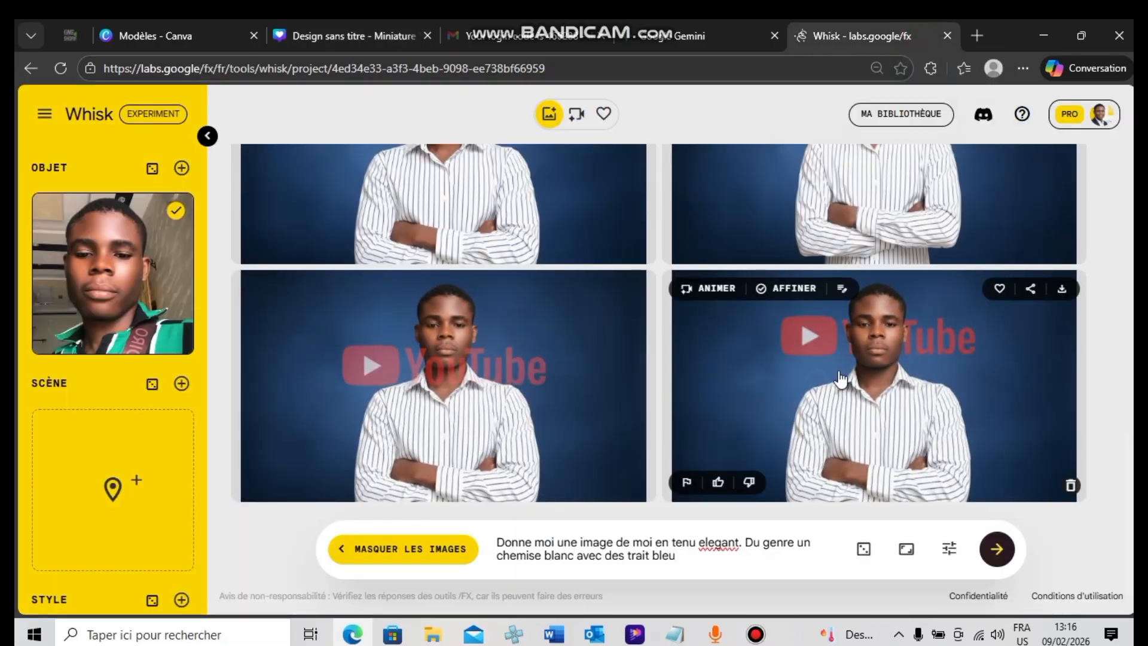
pyautogui.click(947, 357)
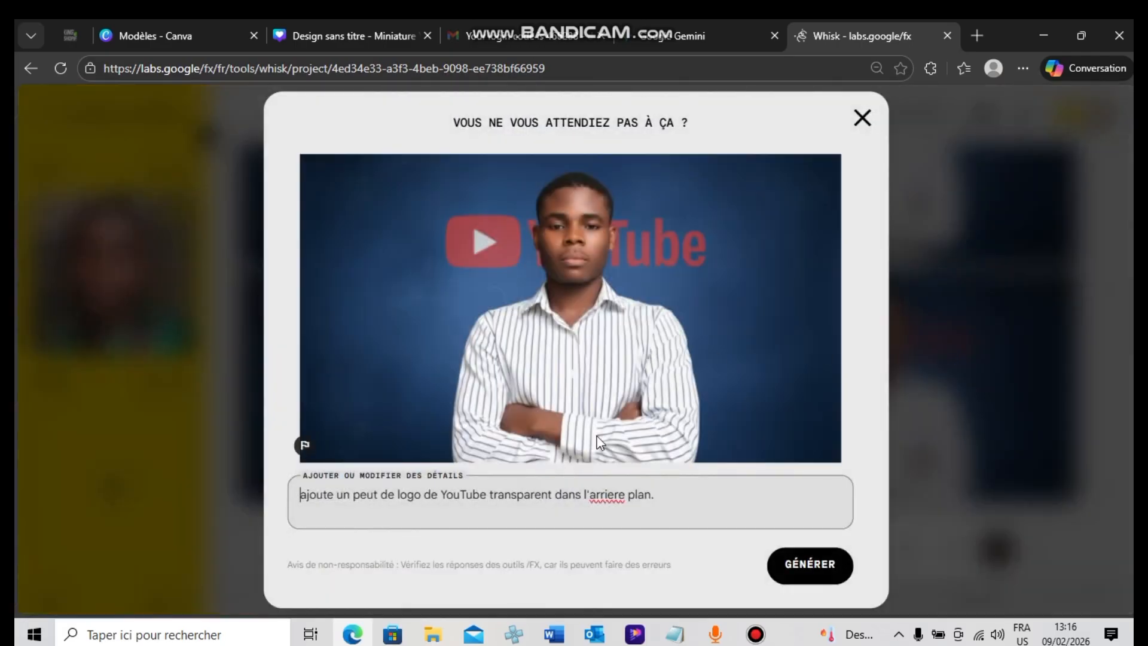
pyautogui.moveTo(670, 500); pyautogui.dragTo(252, 544)
pyautogui.click(252, 544)
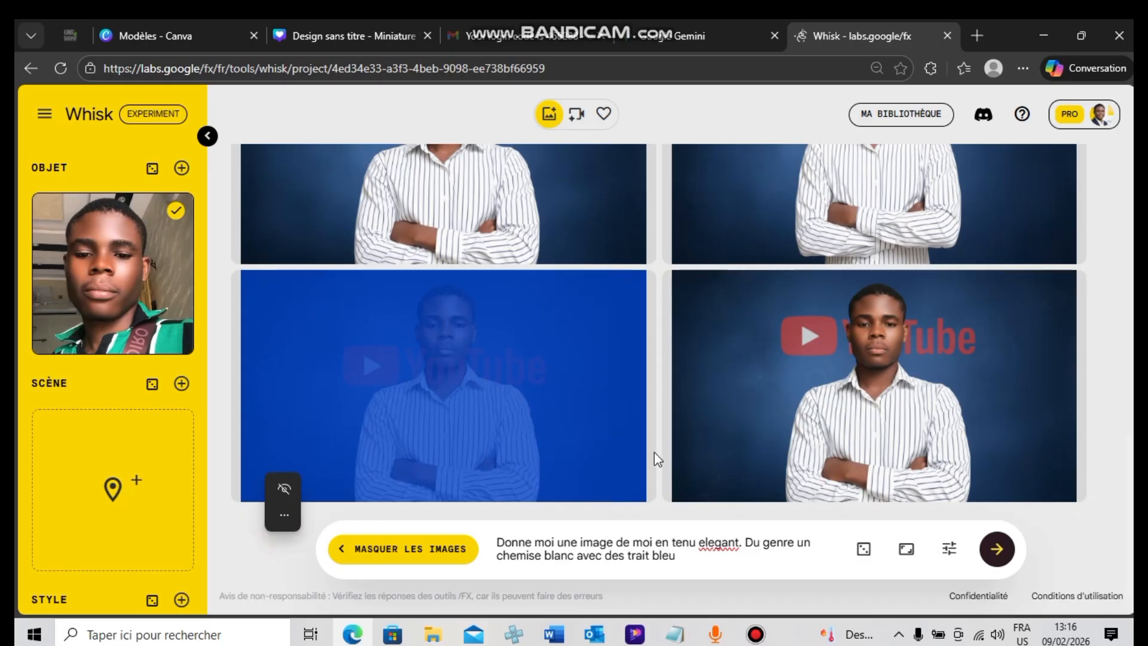
pyautogui.click(898, 420)
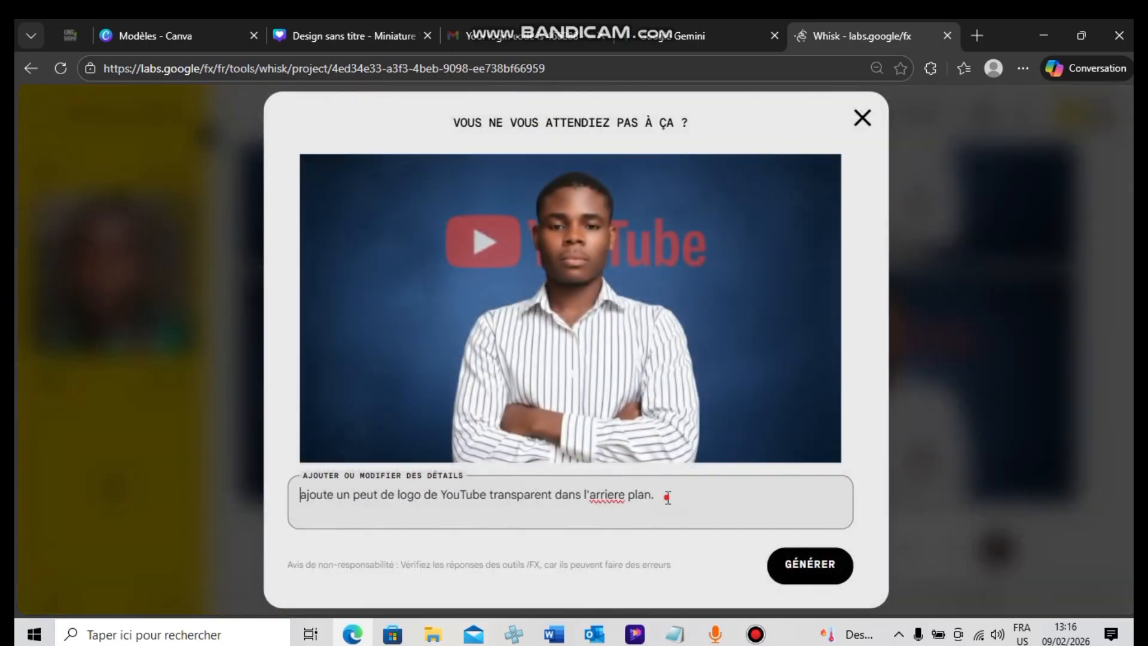
pyautogui.moveTo(668, 497); pyautogui.dragTo(282, 498)
pyautogui.press('BackSpace')
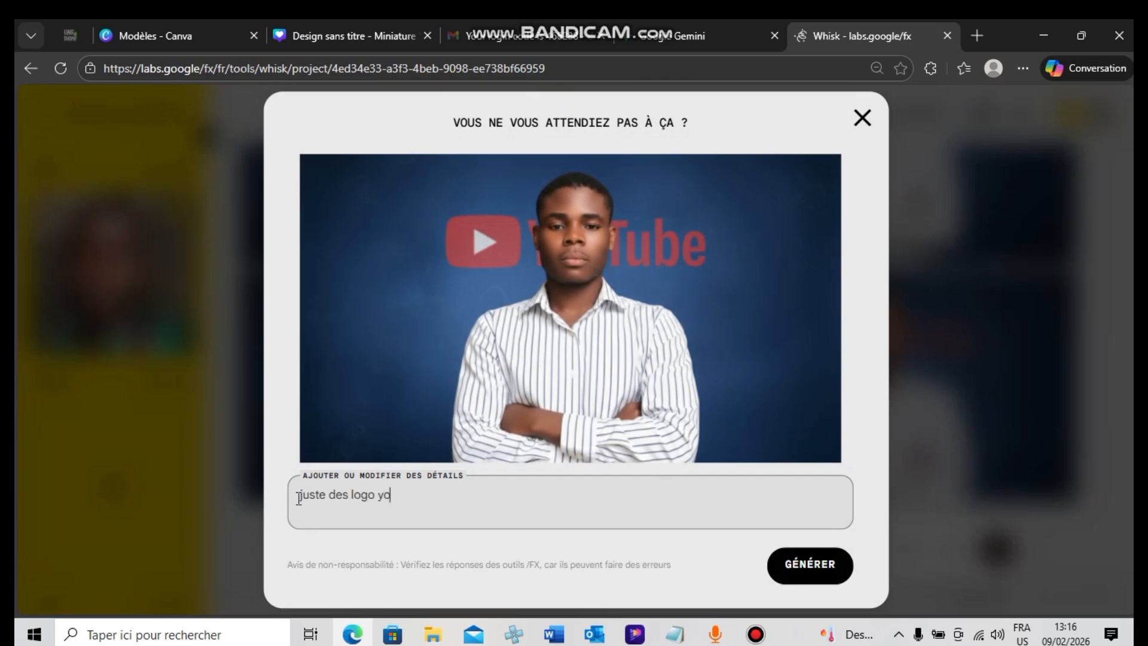
# Enter the details "juste des logo youtube et non l'ecriture de youtube" and generate the images
pyautogui.write("juste des logo youtube et non l'e")
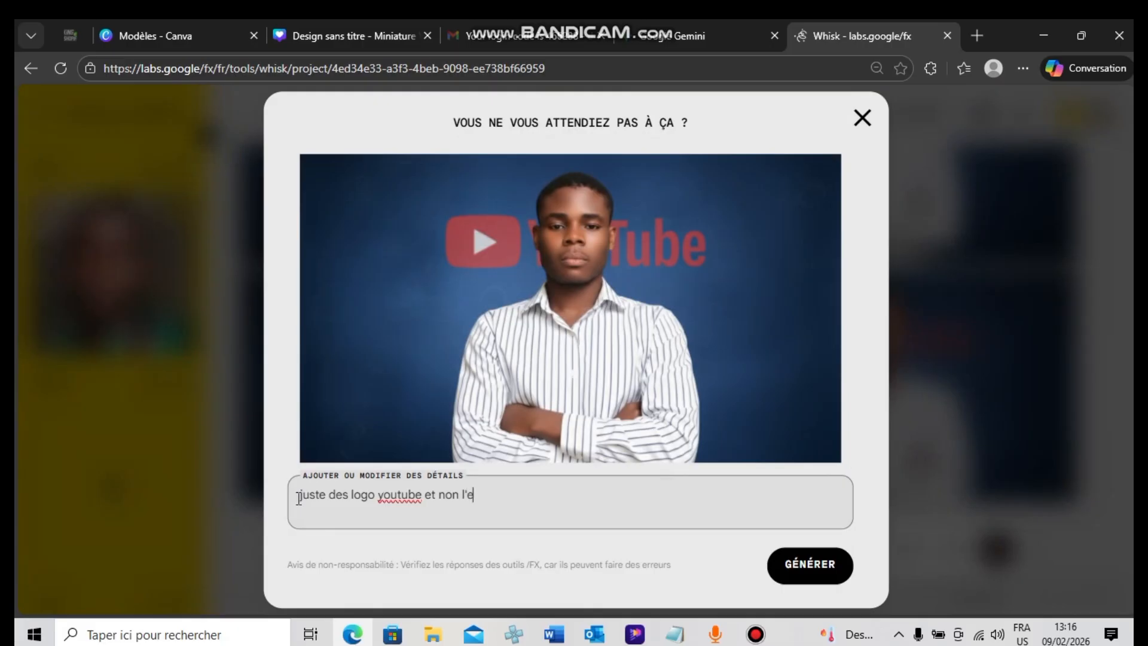
pyautogui.write('cris de')
pyautogui.press('Left')
pyautogui.press('Left')
pyautogui.press('Left')
pyautogui.press('BackSpace')
pyautogui.press('BackSpace')
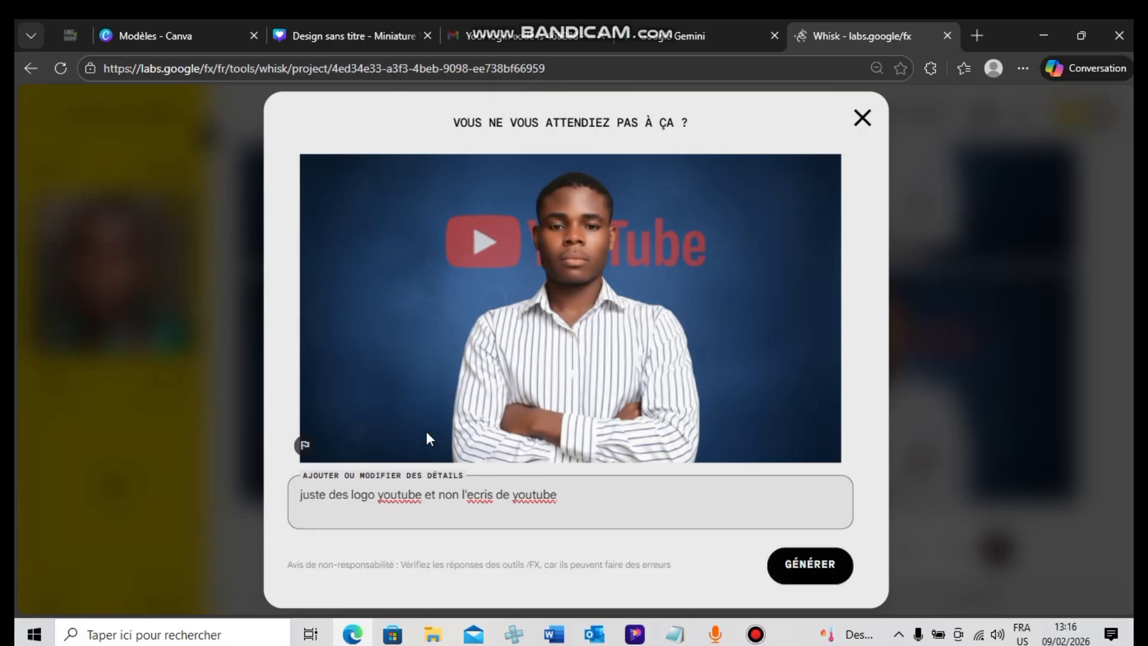
pyautogui.click(491, 494)
pyautogui.press('BackSpace')
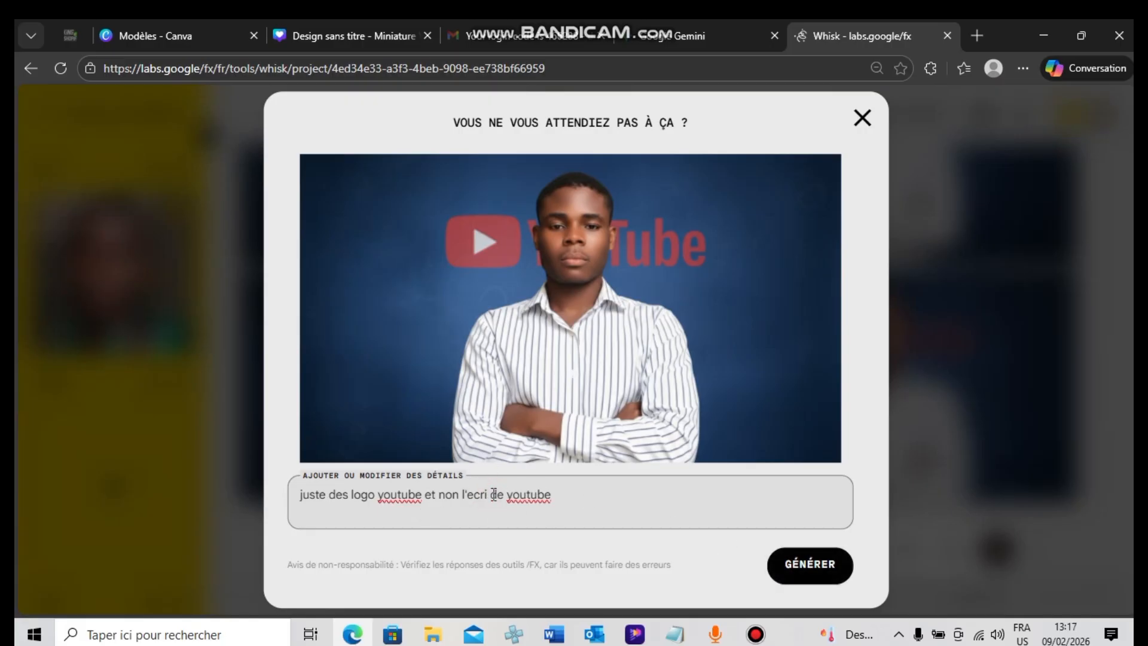
pyautogui.write('ture')
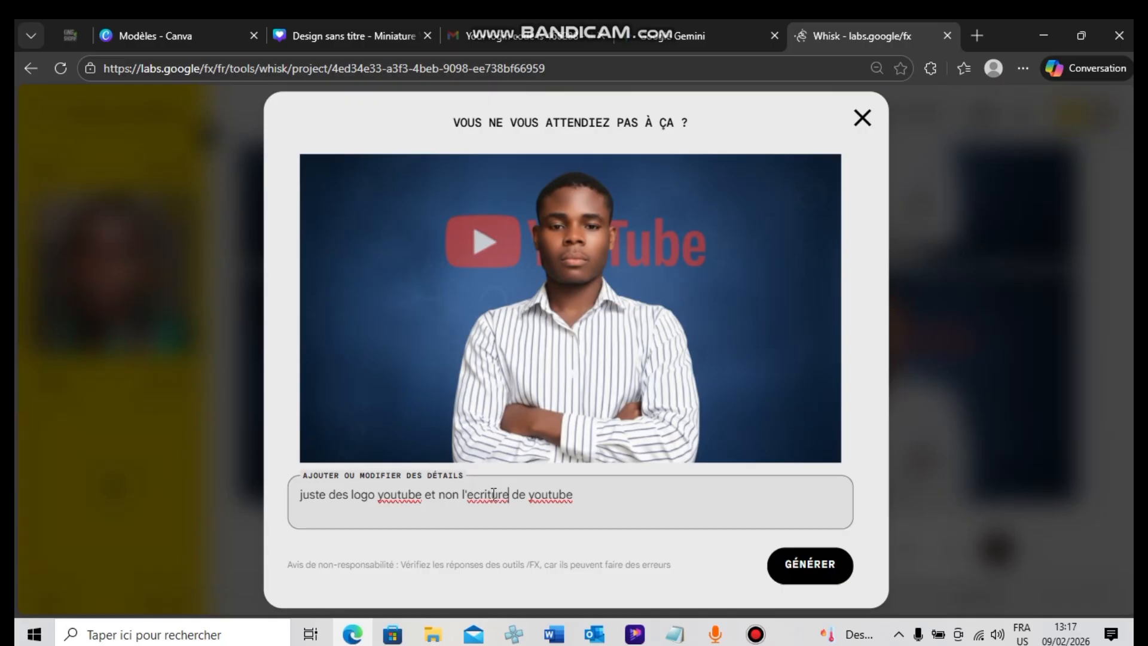
pyautogui.press('Return')
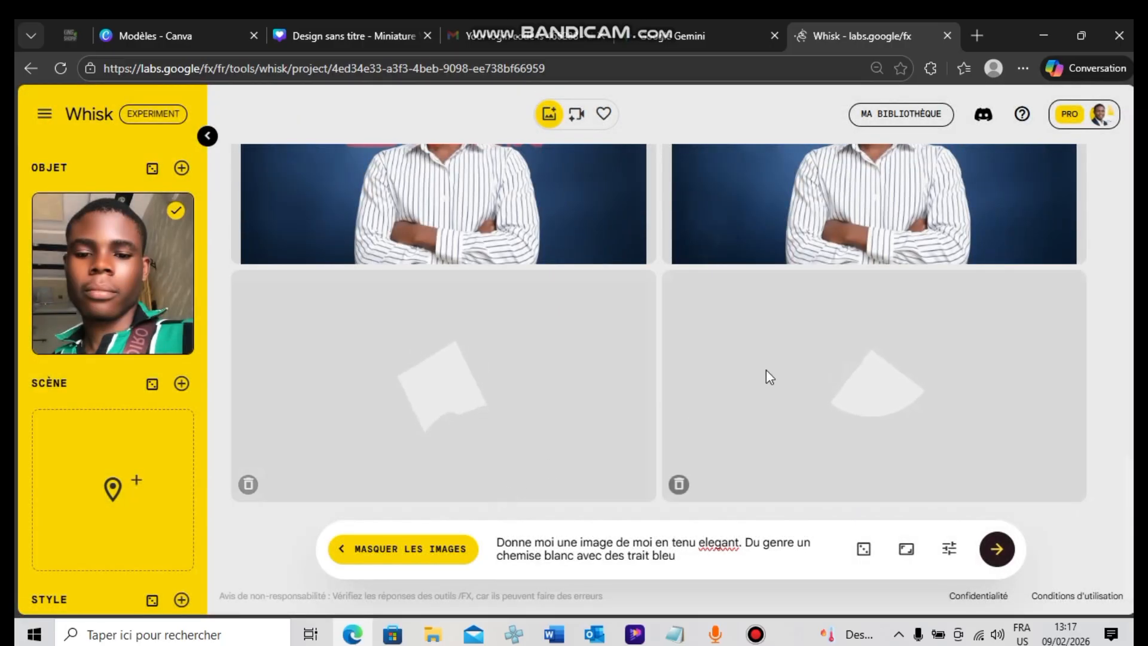
pyautogui.click(756, 635)
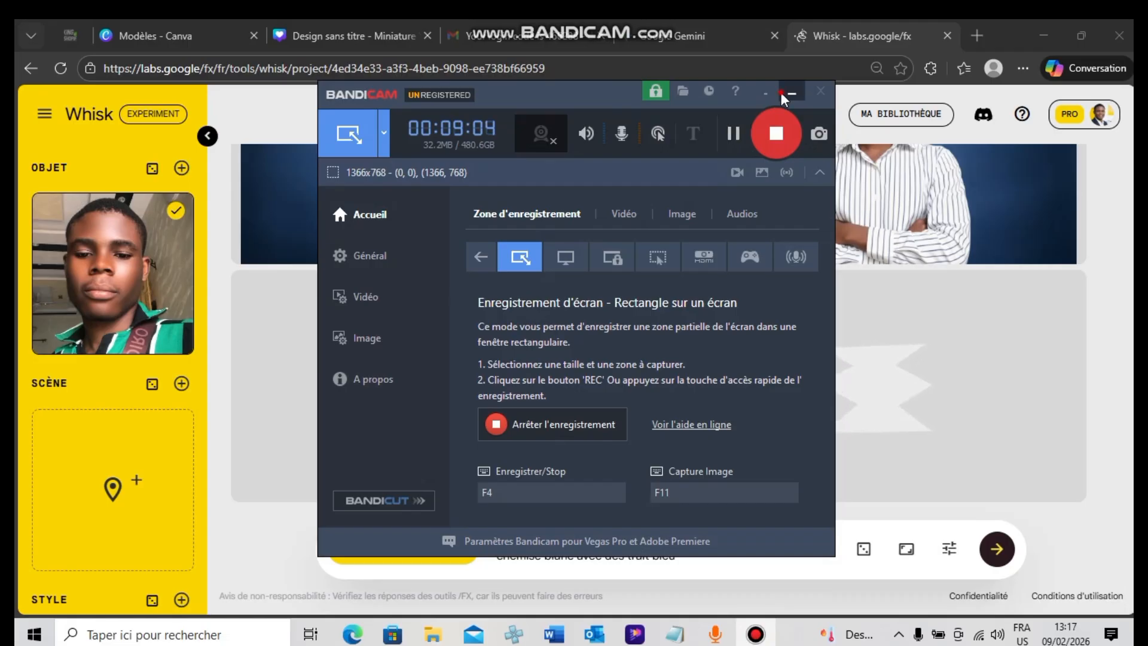
pyautogui.click(793, 113)
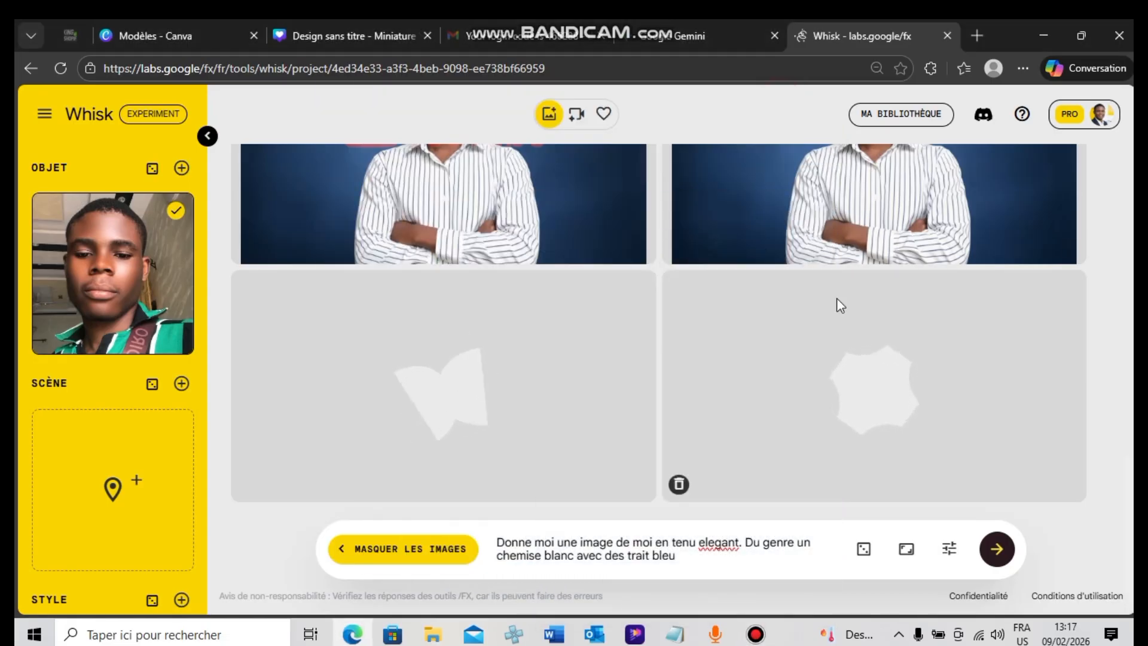
# Download the Whisk result with the transparent YouTube logo and wordmark level with the man's head on the blue background
pyautogui.click(331, 21)
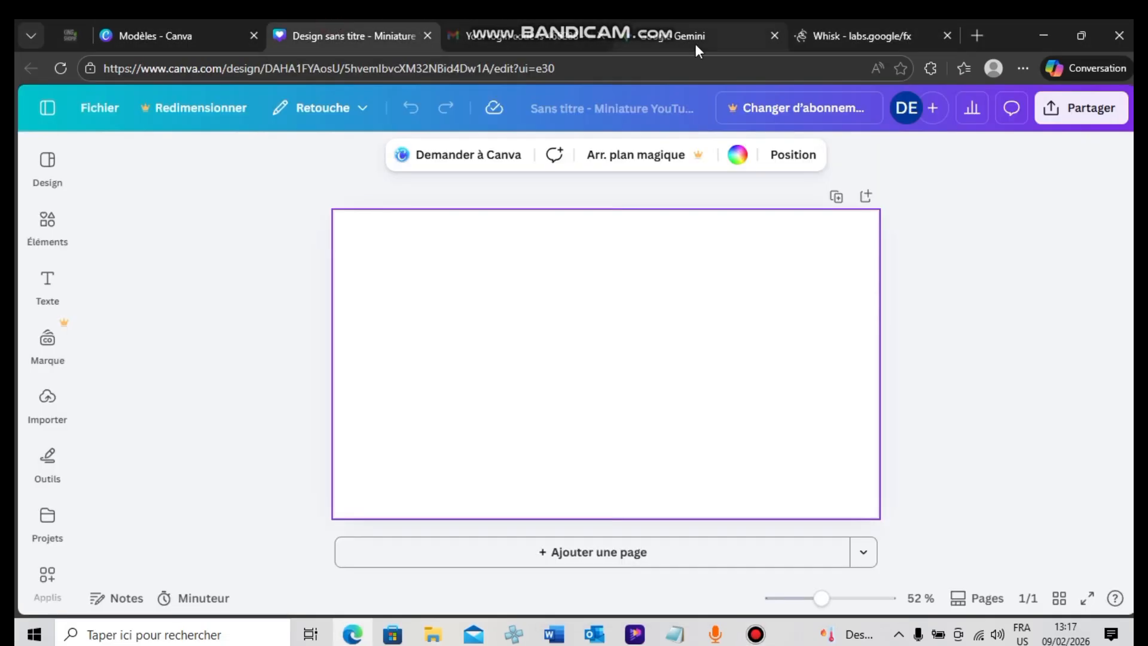
pyautogui.click(866, 22)
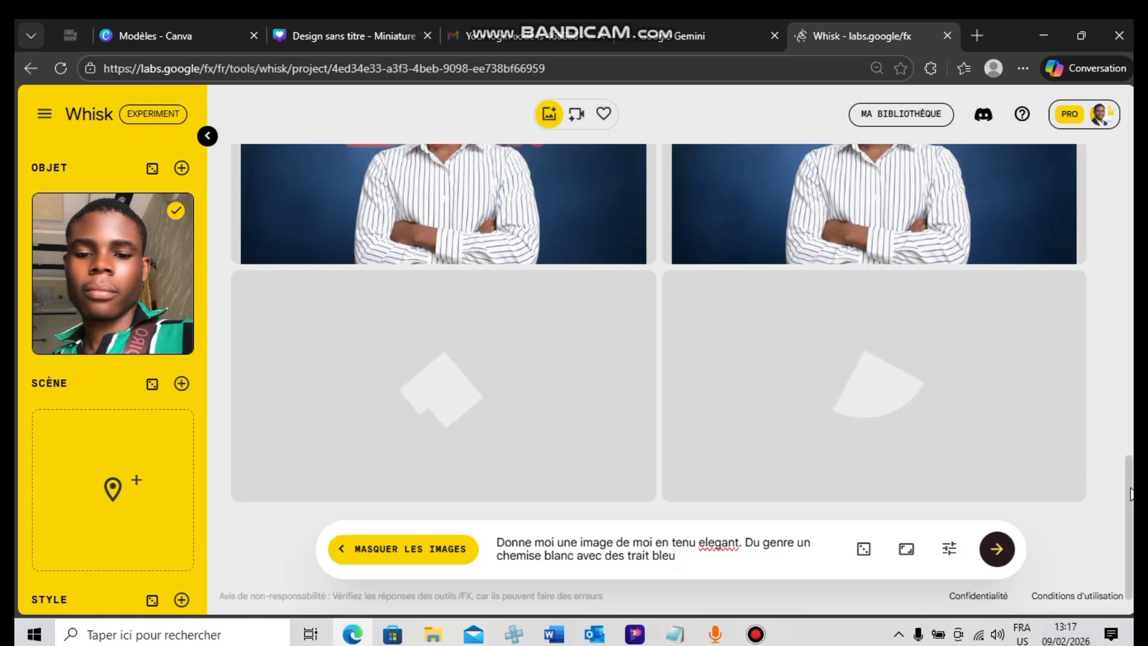
pyautogui.moveTo(1130, 478); pyautogui.dragTo(1131, 437)
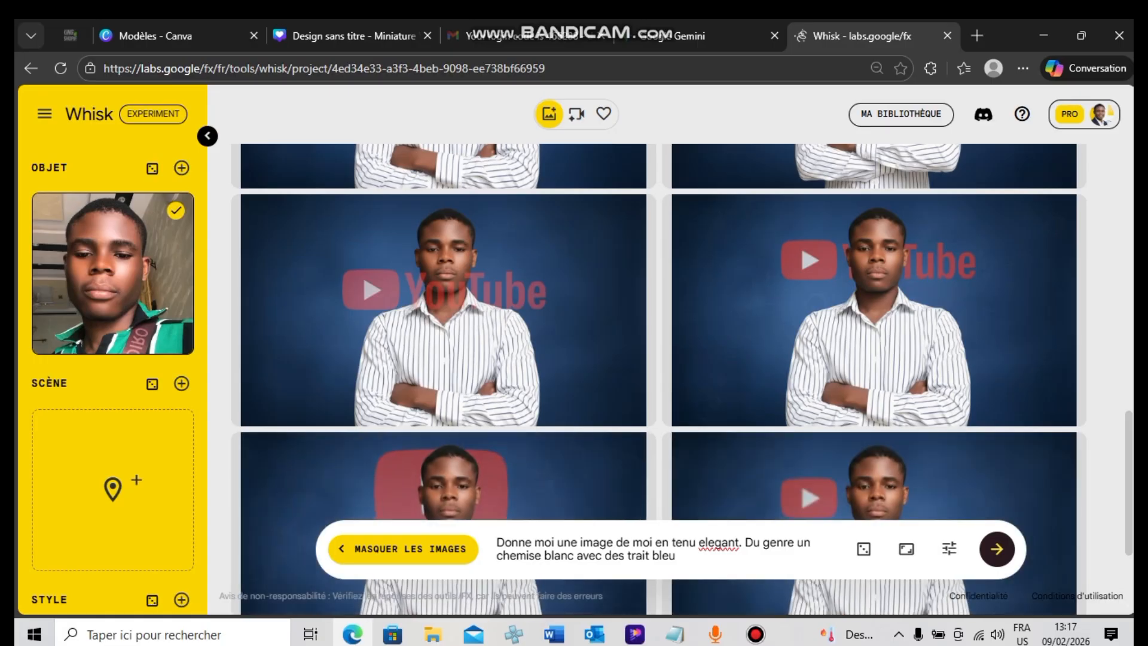
pyautogui.moveTo(1128, 475)
pyautogui.mouseDown()
pyautogui.moveTo(1129, 521)
pyautogui.moveTo(1126, 482)
pyautogui.mouseUp()
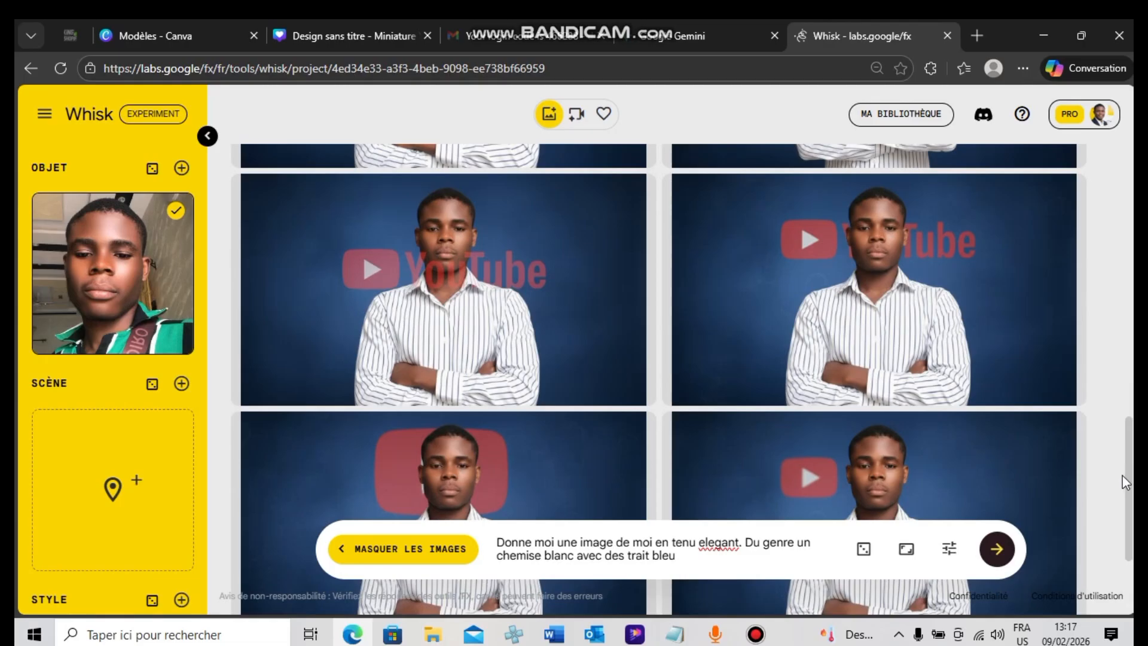
pyautogui.moveTo(829, 328)
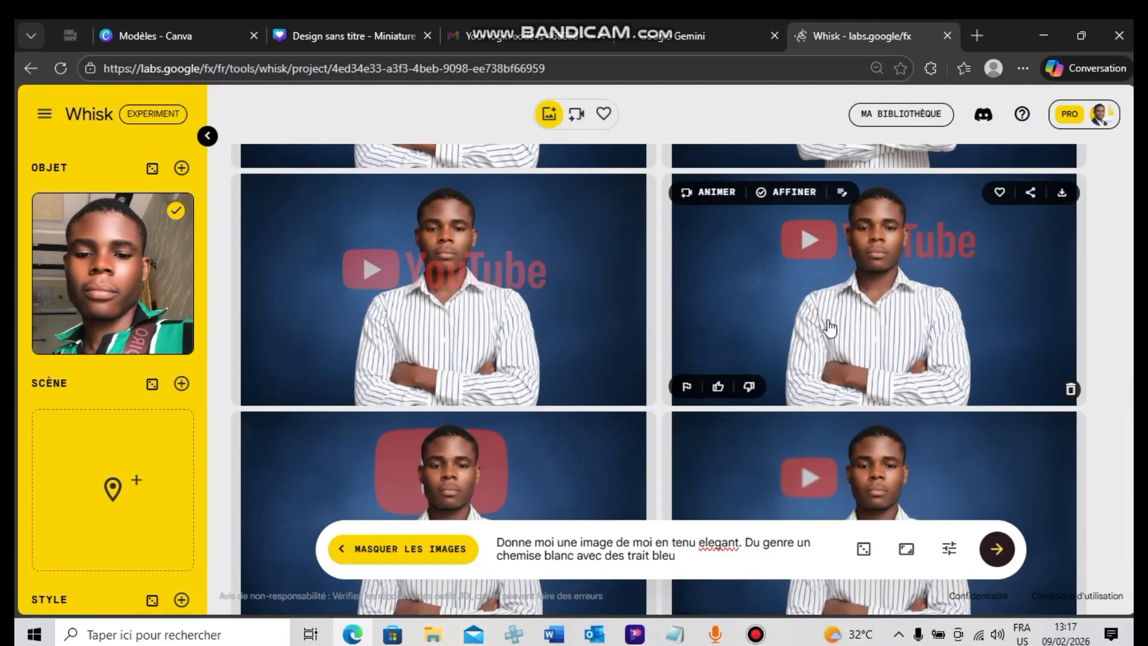
pyautogui.click(895, 326)
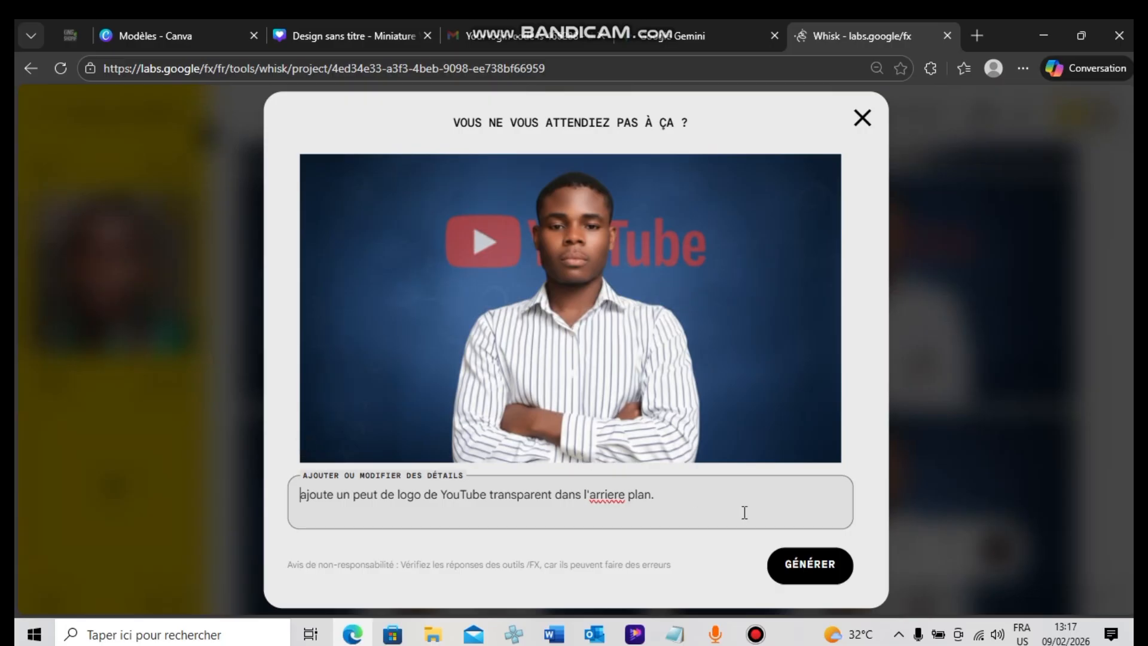
pyautogui.click(864, 119)
pyautogui.moveTo(981, 243)
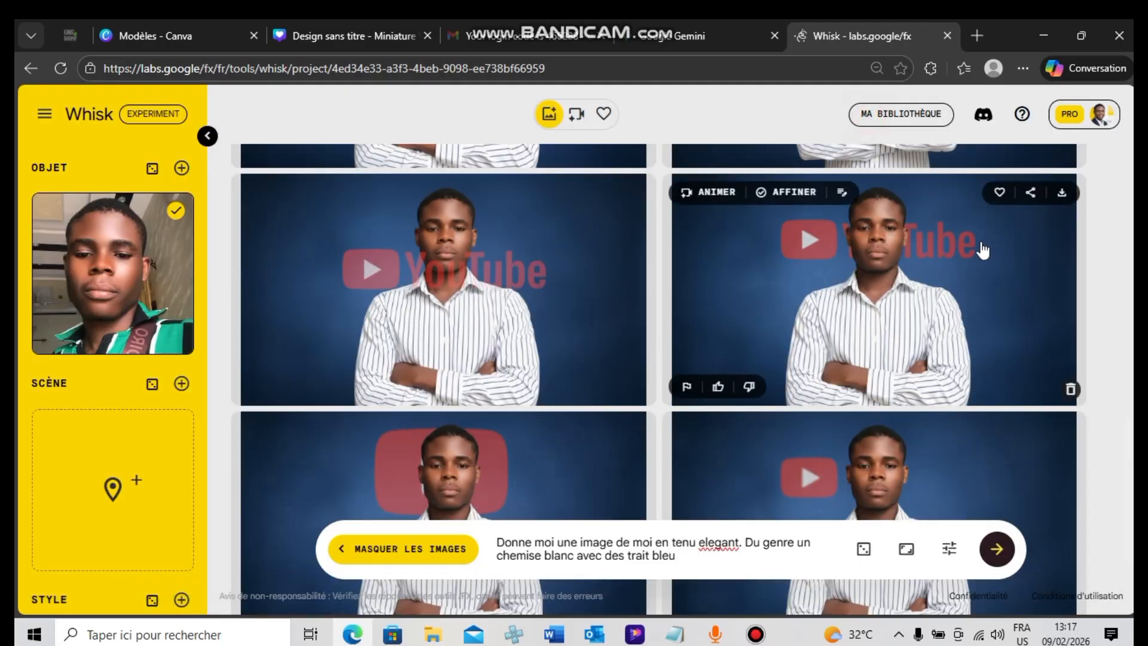
pyautogui.click(1062, 195)
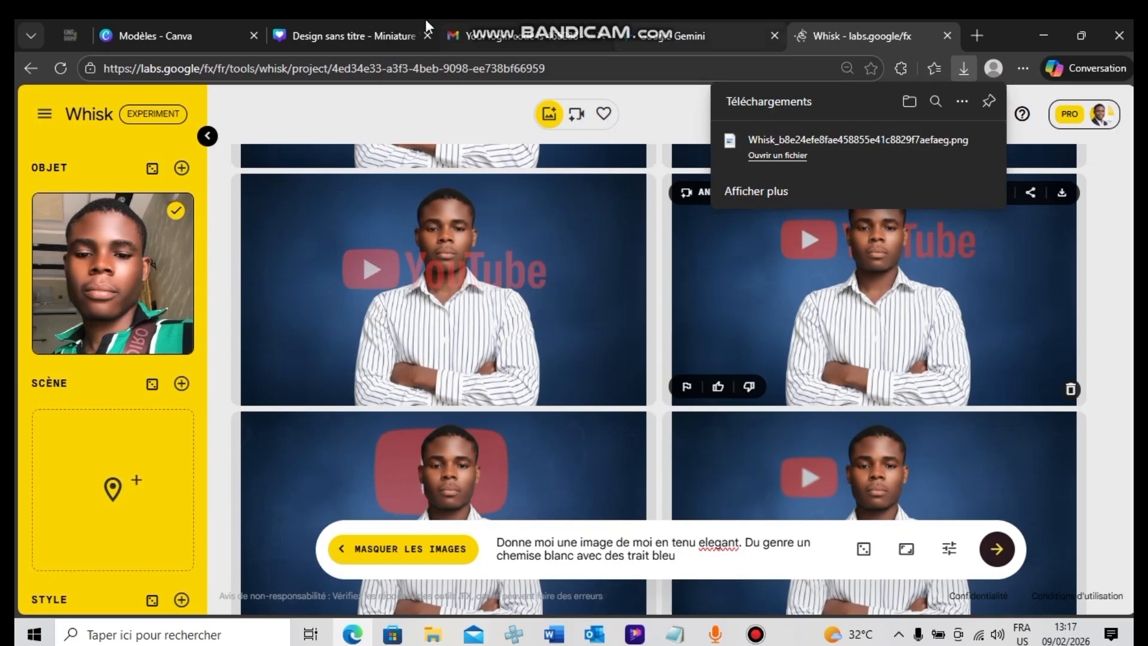
# Switch to the blank Canva design, place the downloaded portrait on it and enlarge it to fill the whole page
pyautogui.click(388, 34)
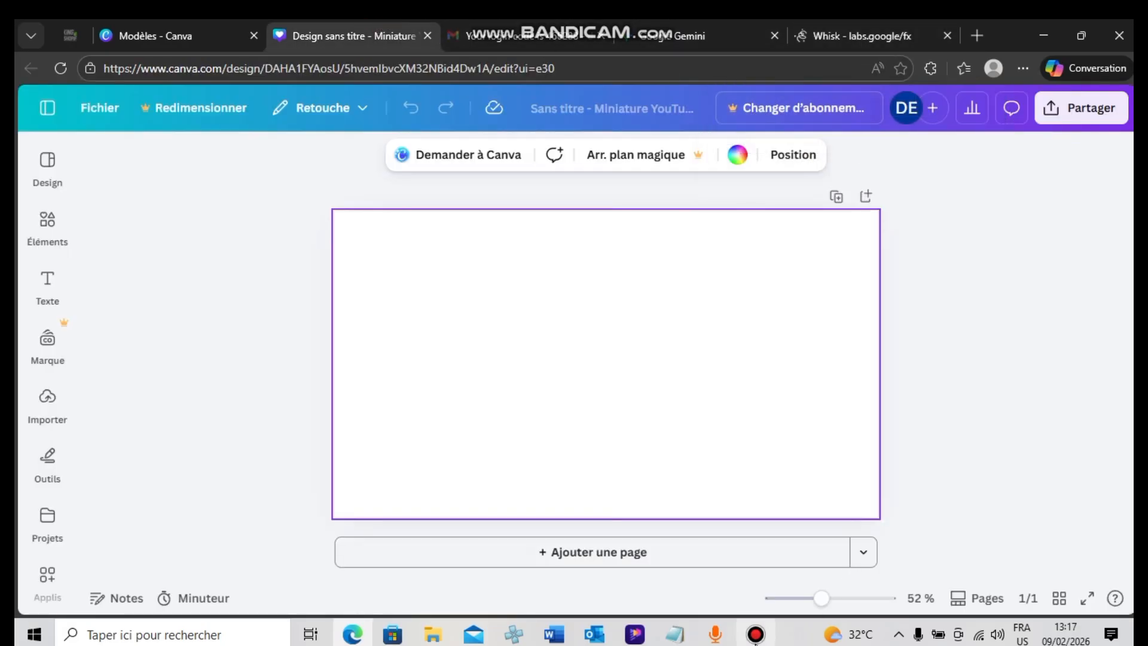
pyautogui.click(755, 635)
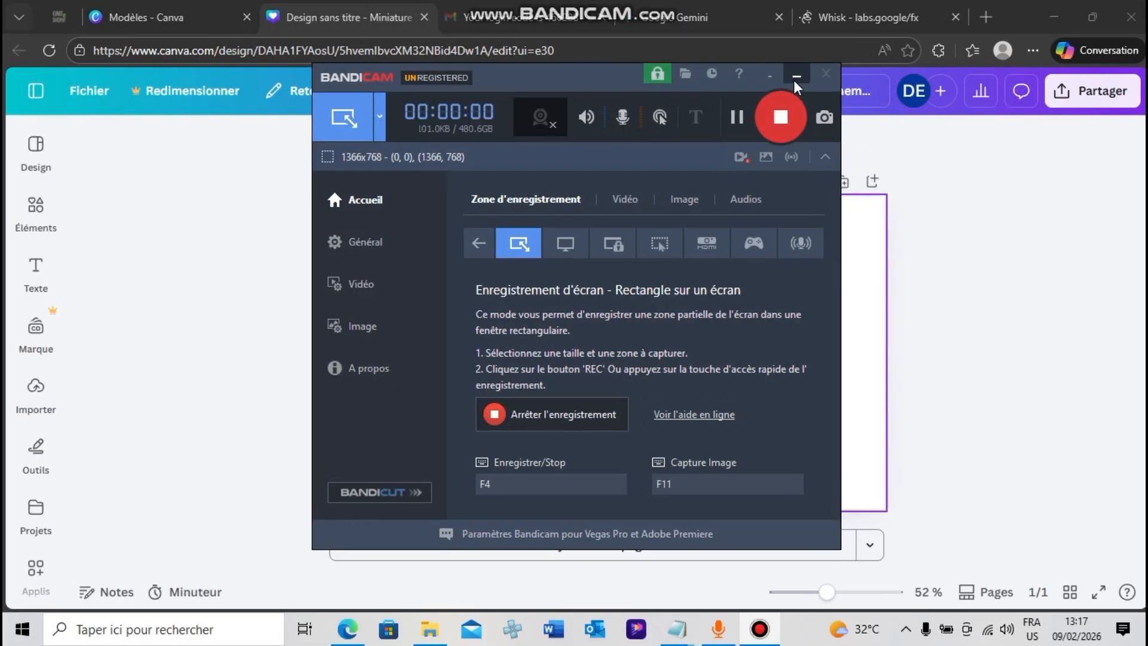
pyautogui.click(795, 77)
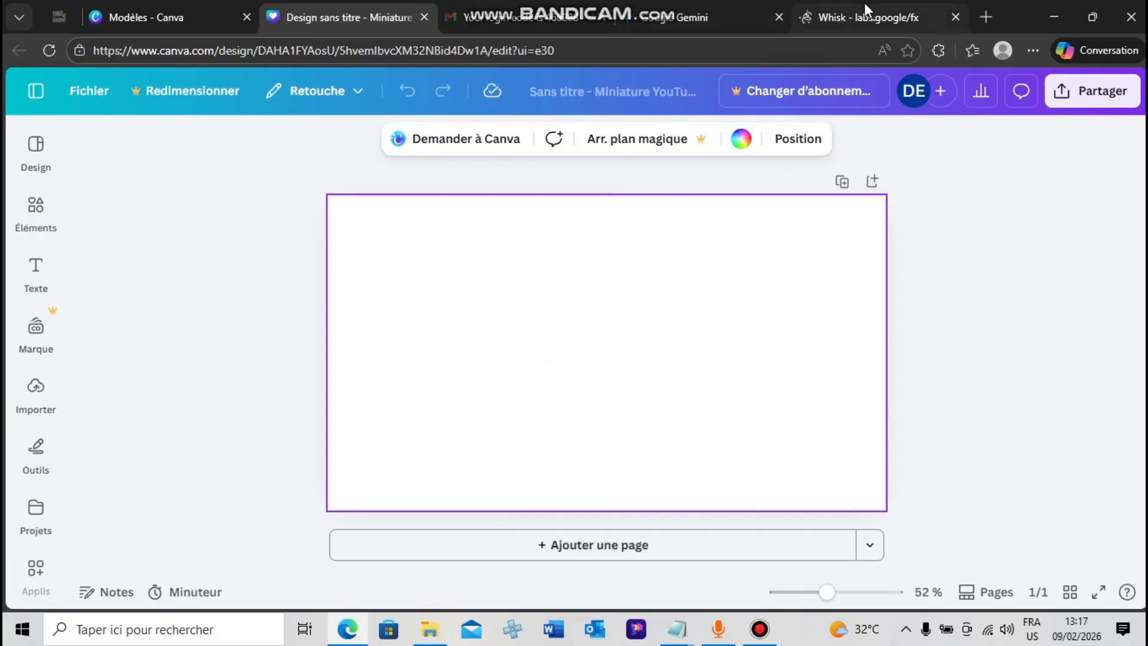
pyautogui.click(995, 276)
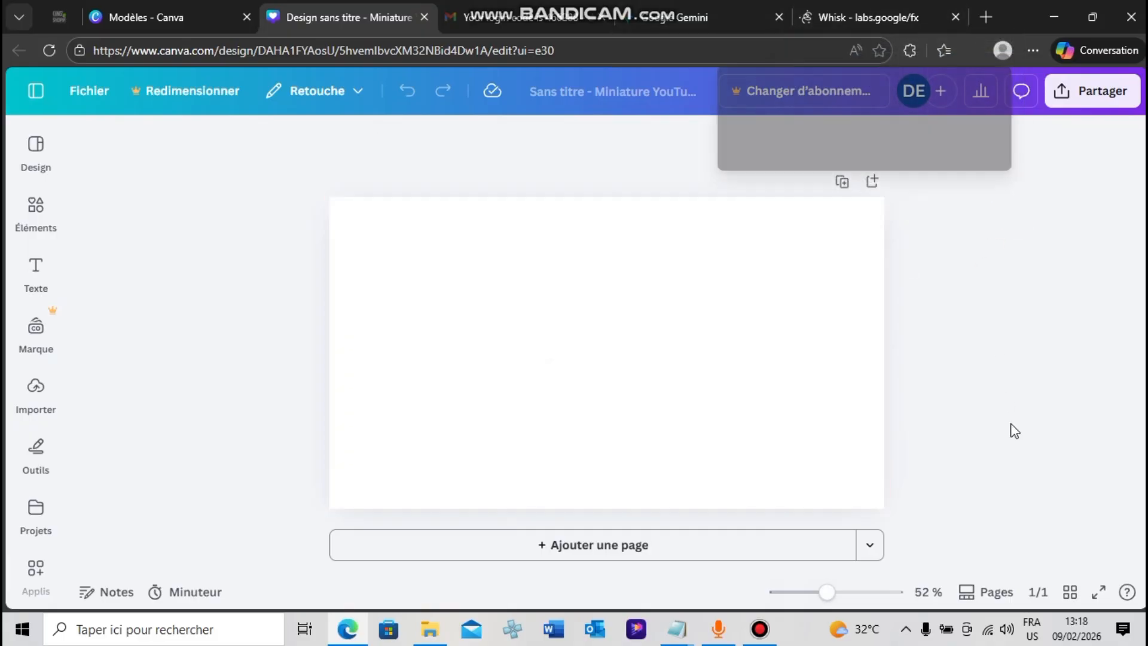
pyautogui.moveTo(897, 137); pyautogui.dragTo(488, 238)
pyautogui.moveTo(629, 367); pyautogui.dragTo(889, 466)
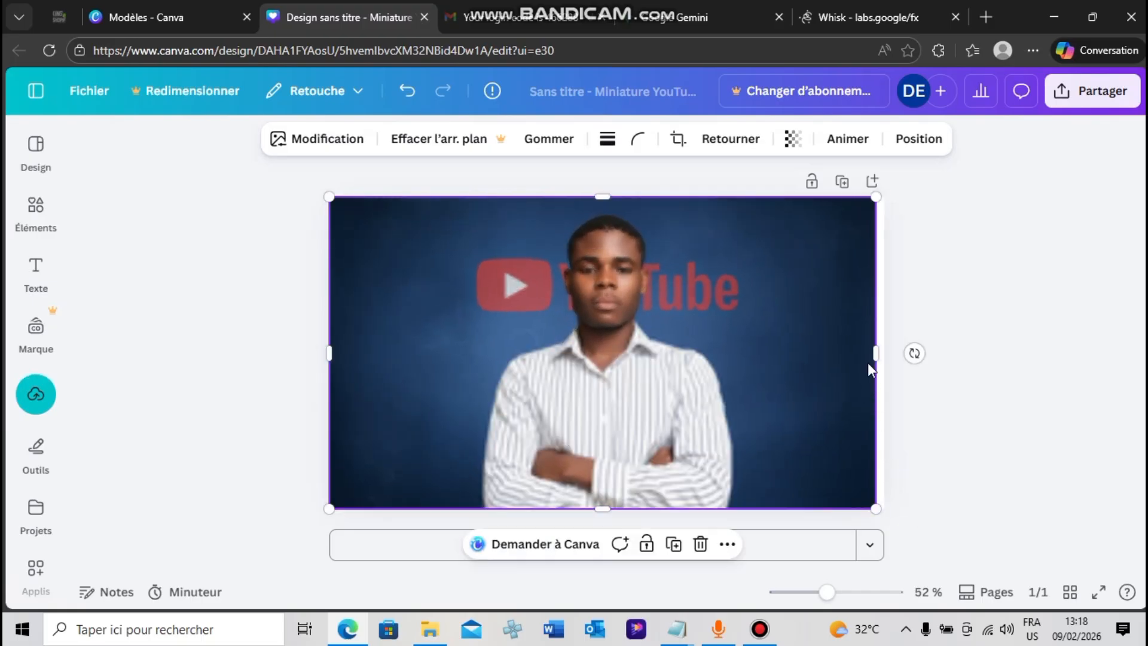
pyautogui.moveTo(875, 353); pyautogui.dragTo(885, 353)
pyautogui.click(984, 329)
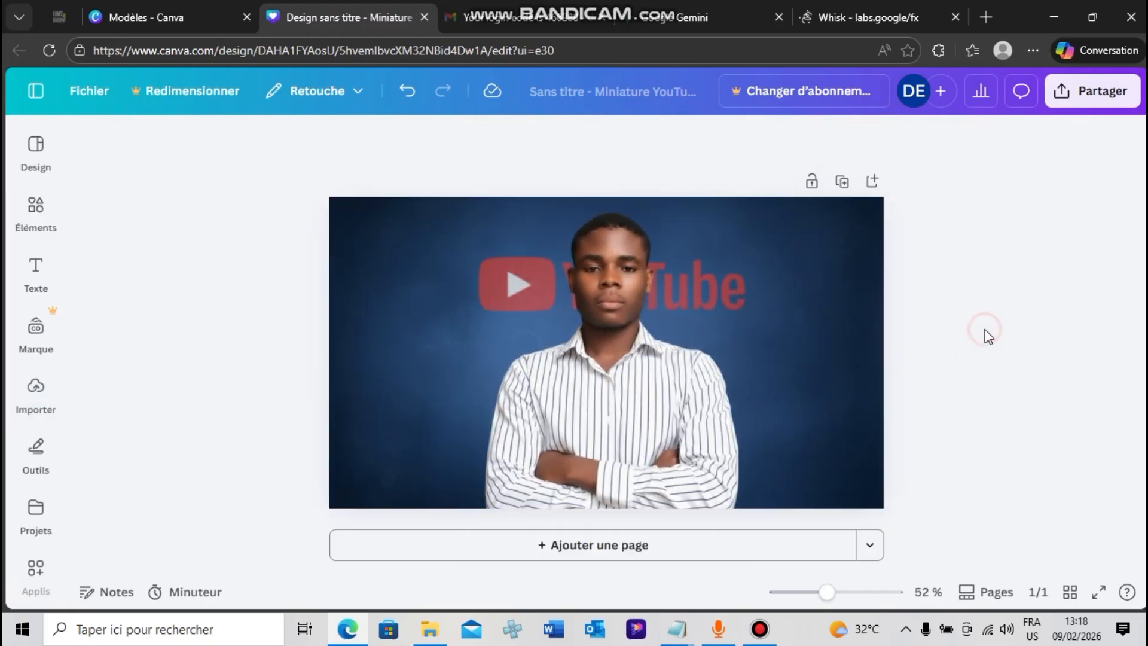
pyautogui.click(648, 331)
pyautogui.click(1011, 222)
pyautogui.click(683, 283)
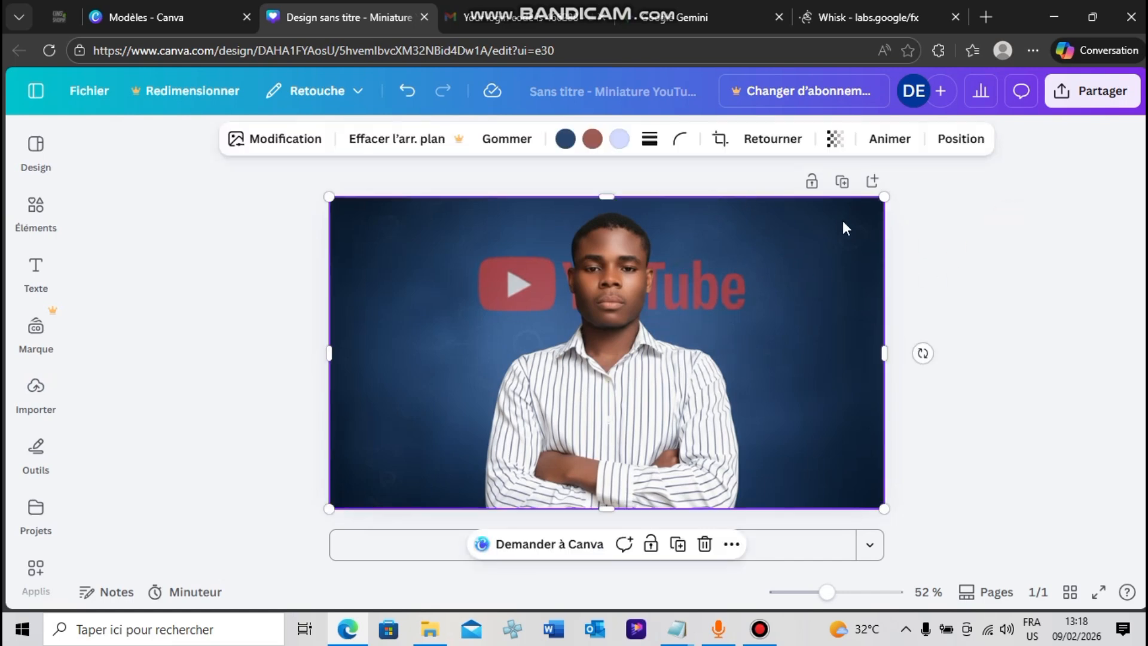
pyautogui.click(940, 232)
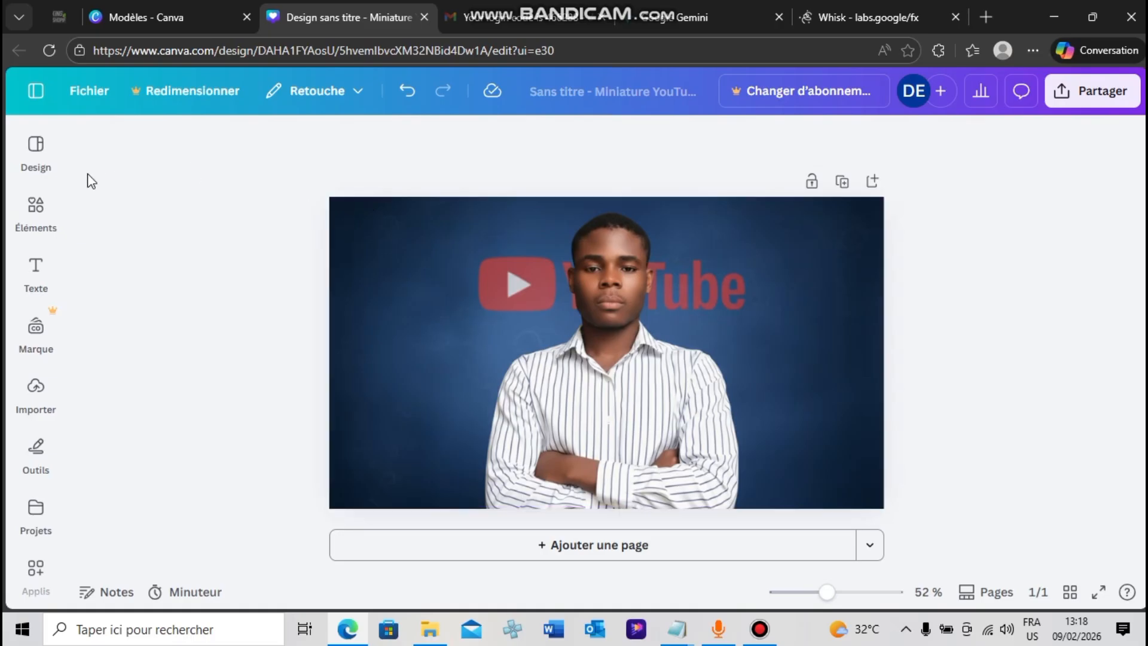
pyautogui.click(37, 208)
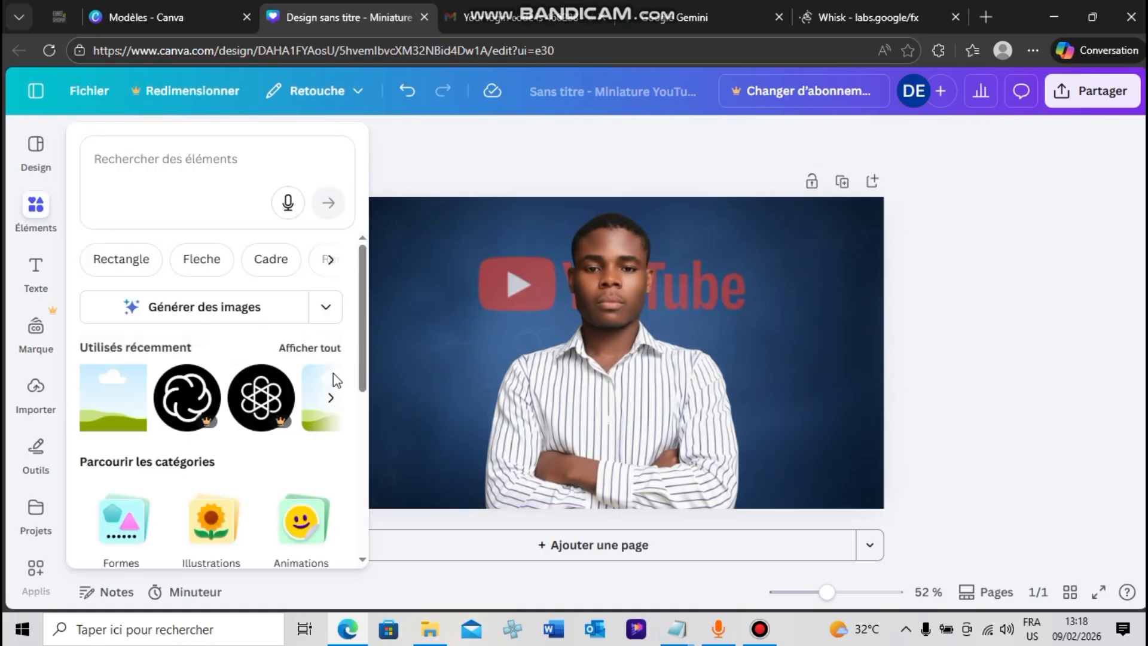
pyautogui.moveTo(362, 357); pyautogui.dragTo(362, 433)
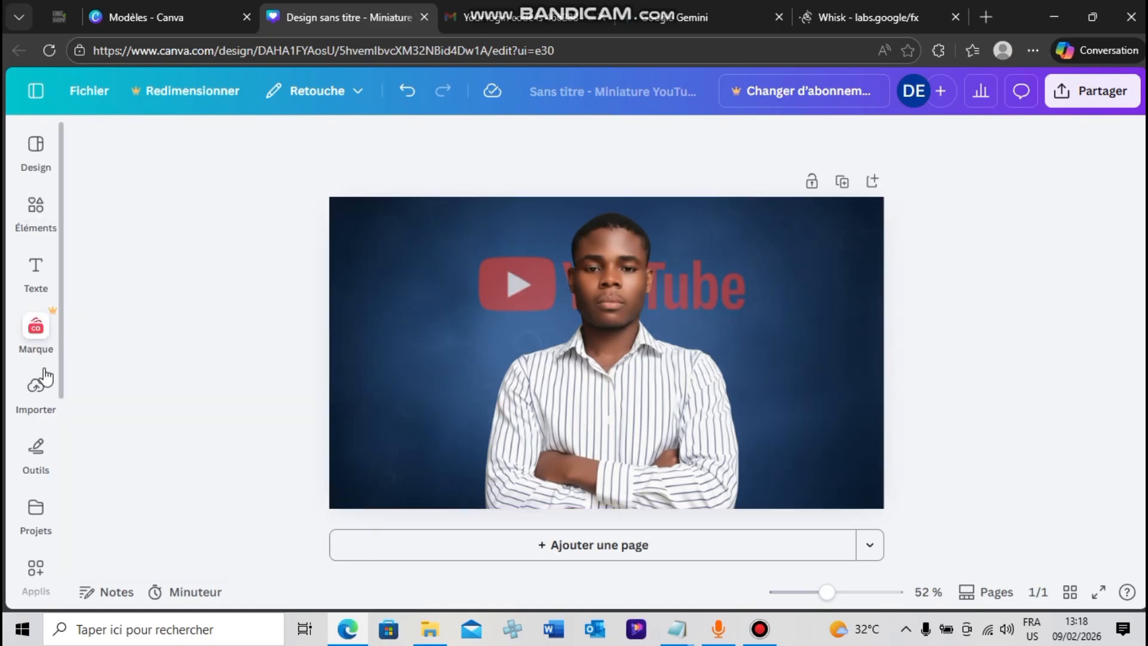
# Find the Google Play "Abonné" confirmation picture among the uploaded images and add it to the page
pyautogui.click(43, 381)
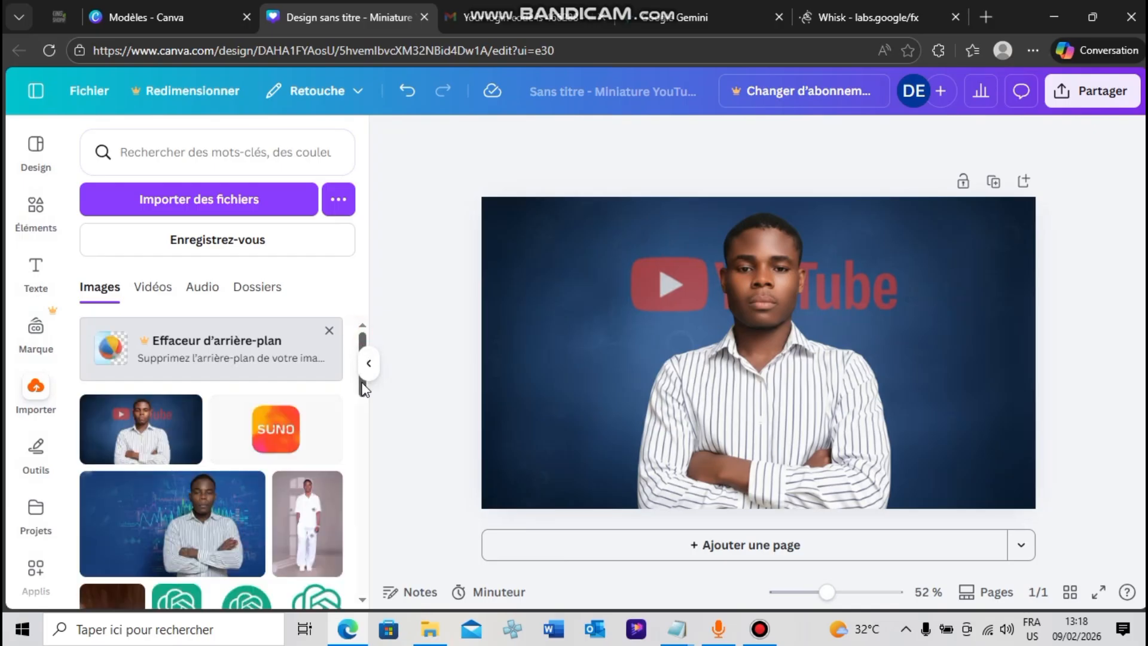
pyautogui.moveTo(362, 388); pyautogui.dragTo(370, 549)
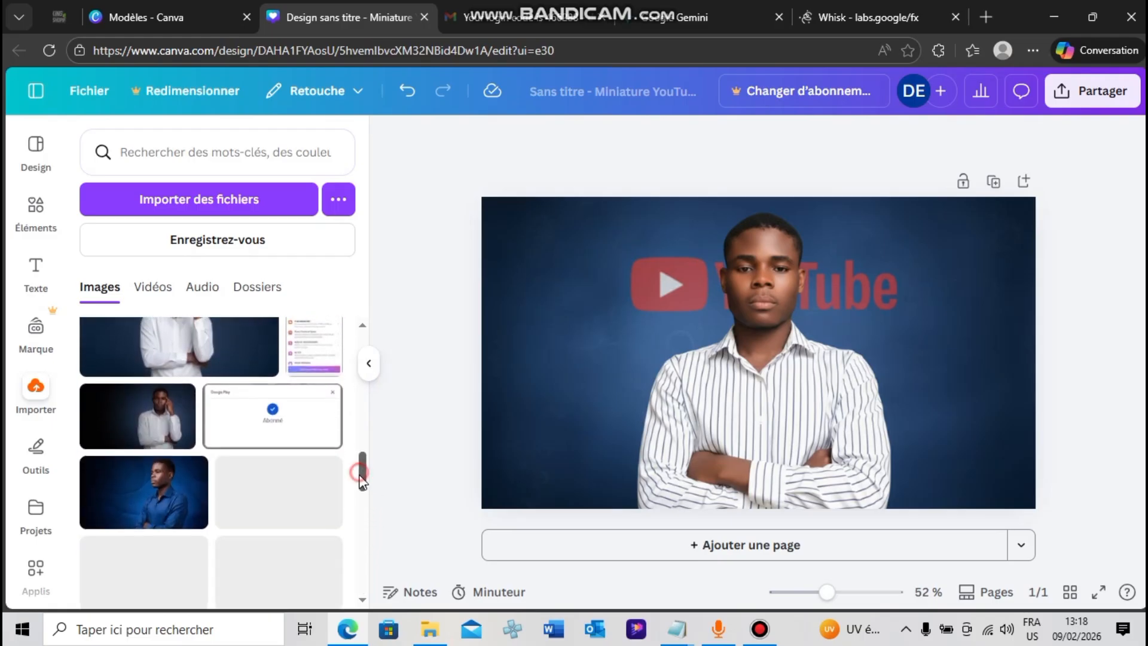
pyautogui.scroll(-1, 363, 476)
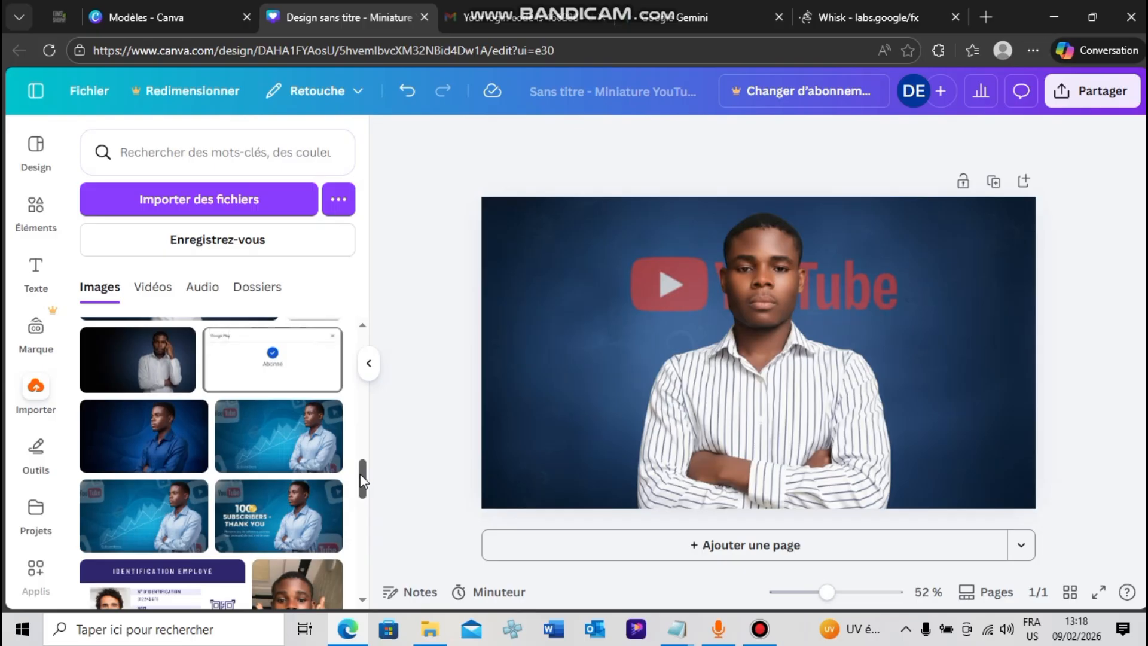
pyautogui.scroll(-2, 362, 481)
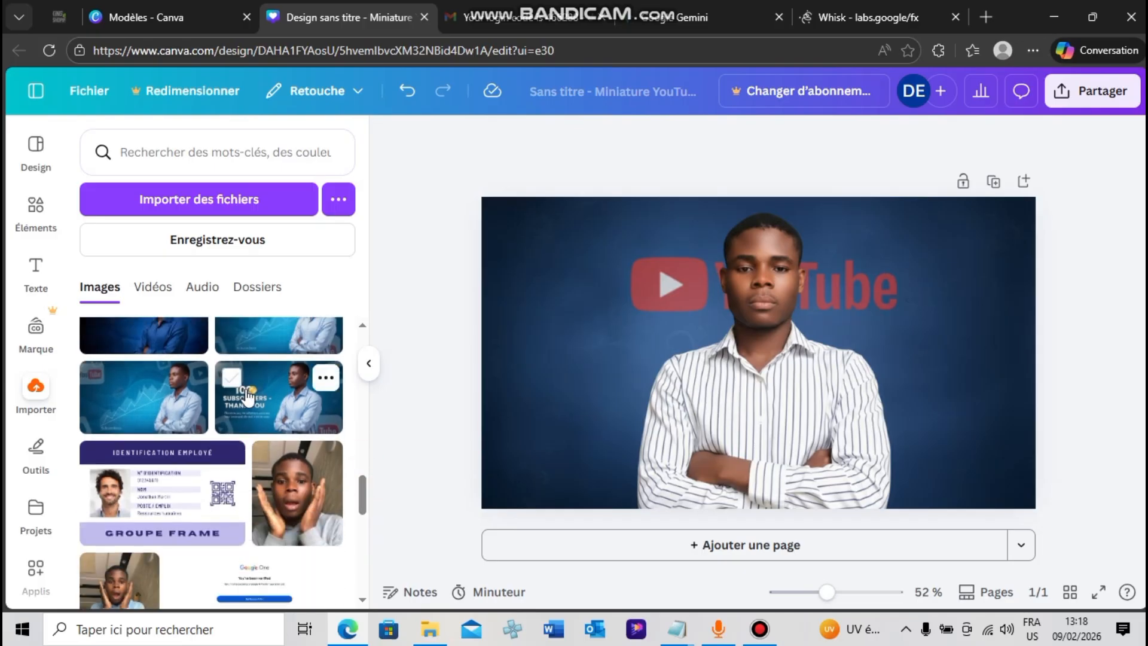
pyautogui.moveTo(364, 486)
pyautogui.mouseDown()
pyautogui.moveTo(363, 559)
pyautogui.moveTo(367, 440)
pyautogui.moveTo(369, 479)
pyautogui.mouseUp()
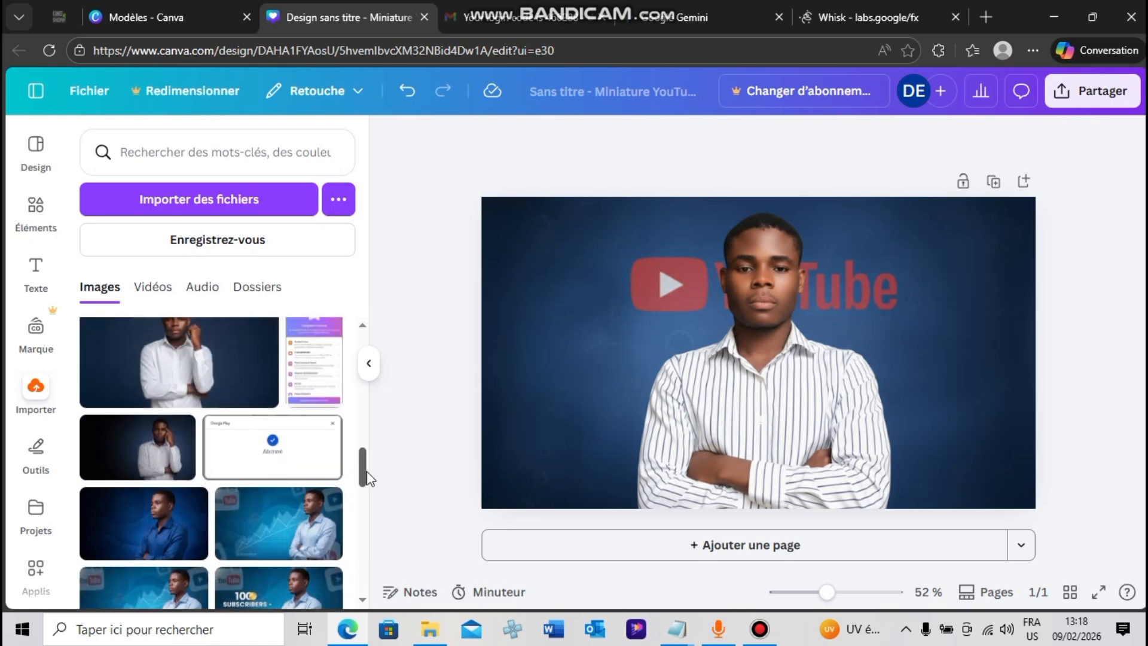
pyautogui.click(307, 467)
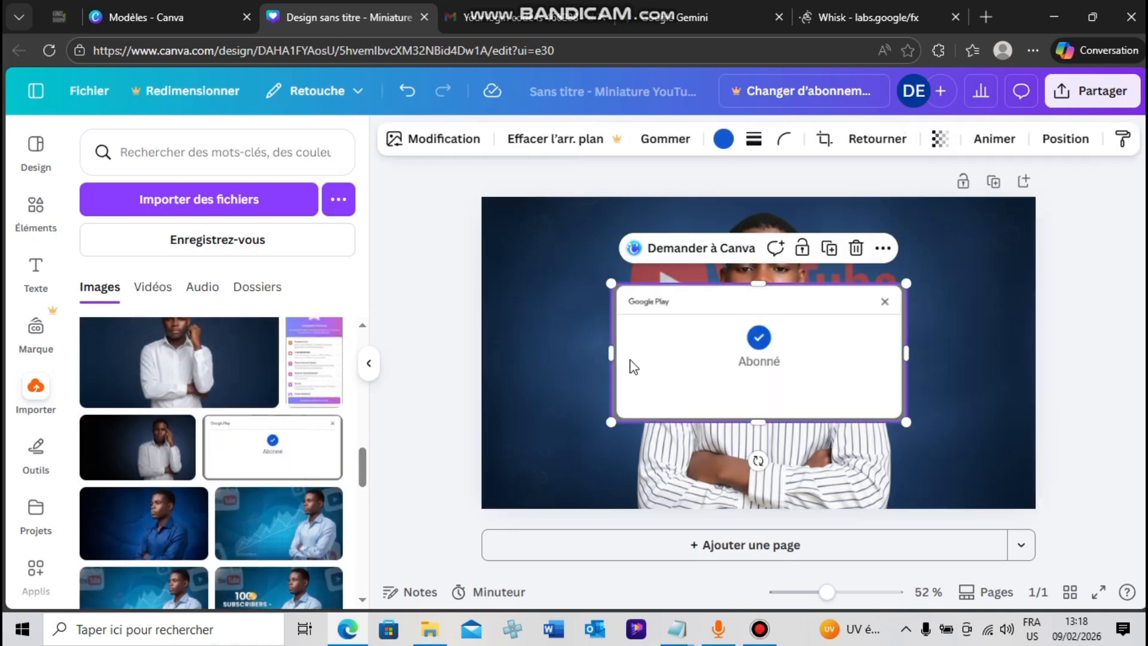
# Crop both sides of the "Abonné" picture to a narrow card around the blue check mark
pyautogui.moveTo(607, 357); pyautogui.dragTo(708, 357)
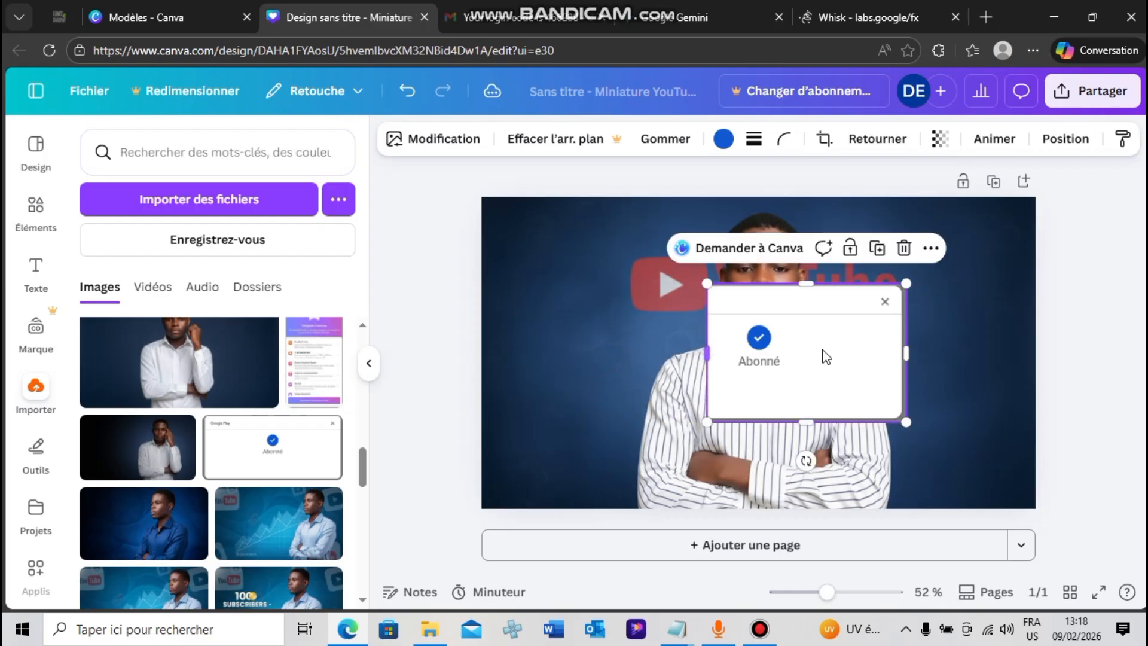
pyautogui.moveTo(910, 355); pyautogui.dragTo(810, 356)
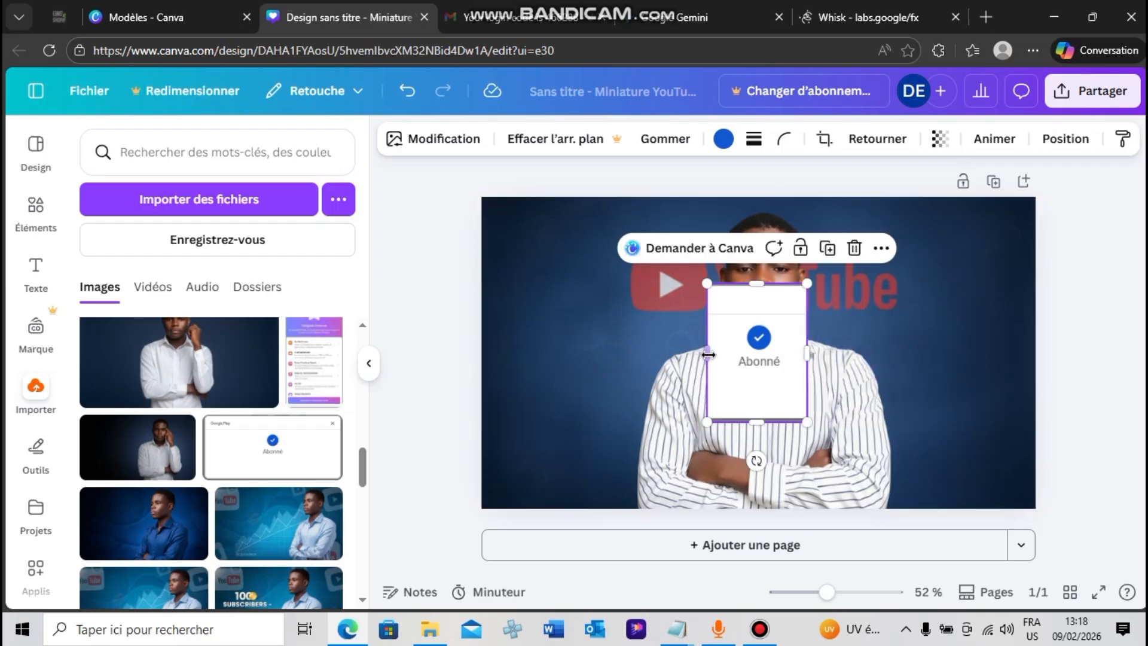
pyautogui.moveTo(708, 353); pyautogui.dragTo(701, 349)
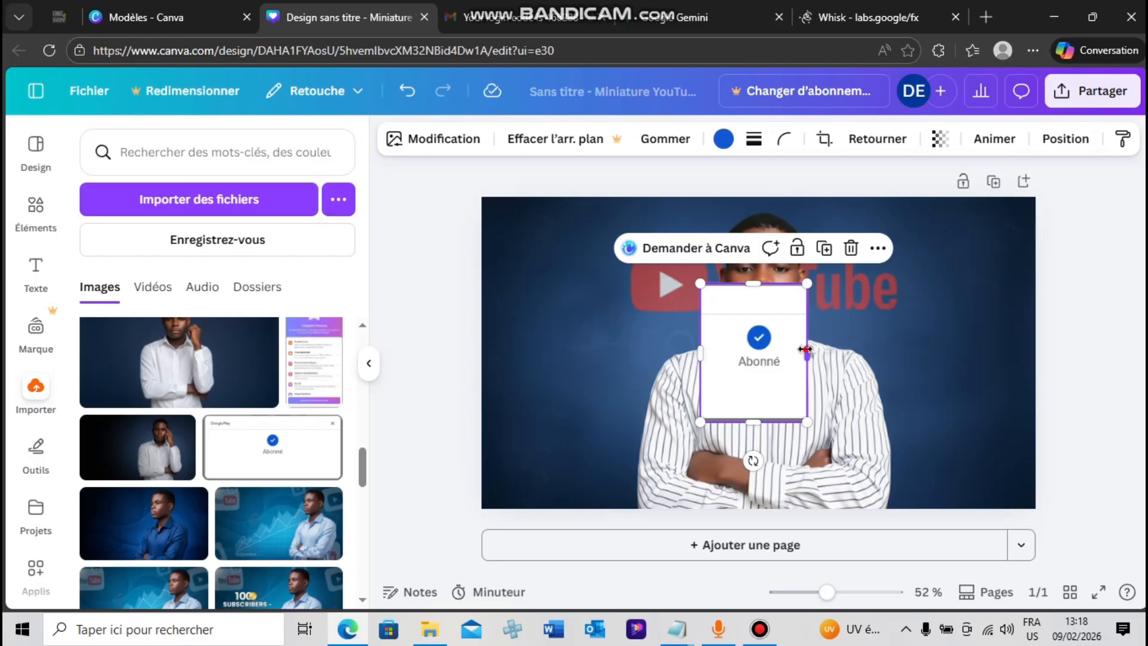
pyautogui.moveTo(805, 349); pyautogui.dragTo(813, 351)
pyautogui.click(688, 307)
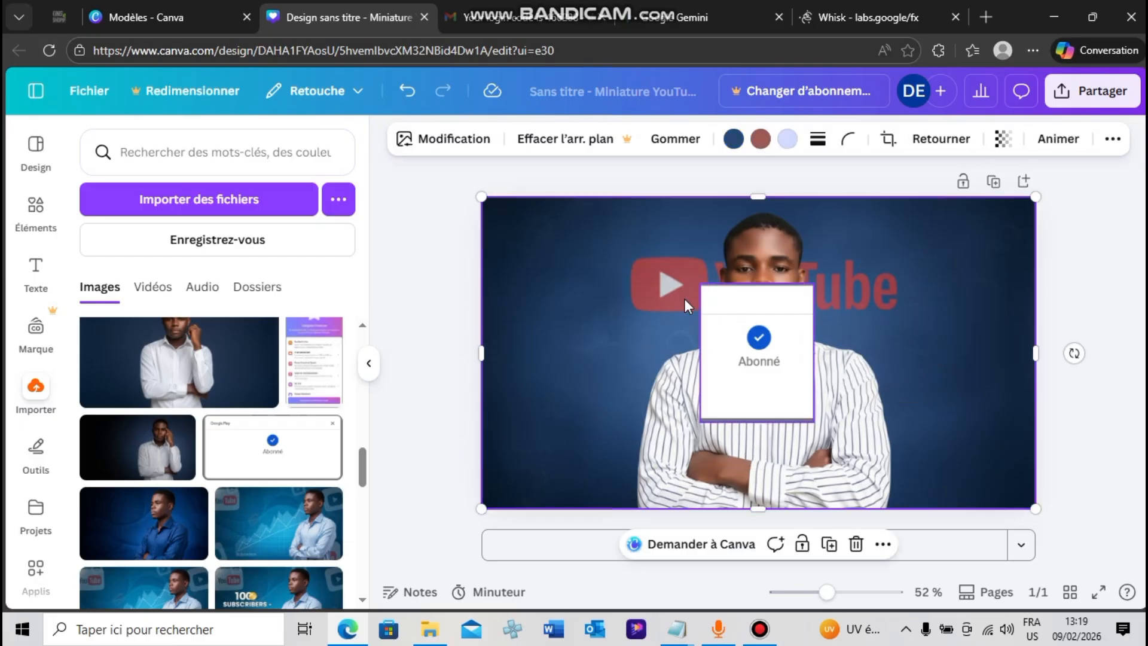
# Add the recently used square frame beside the man's chest and fill it with the cropped "Abonné" picture
pyautogui.click(36, 207)
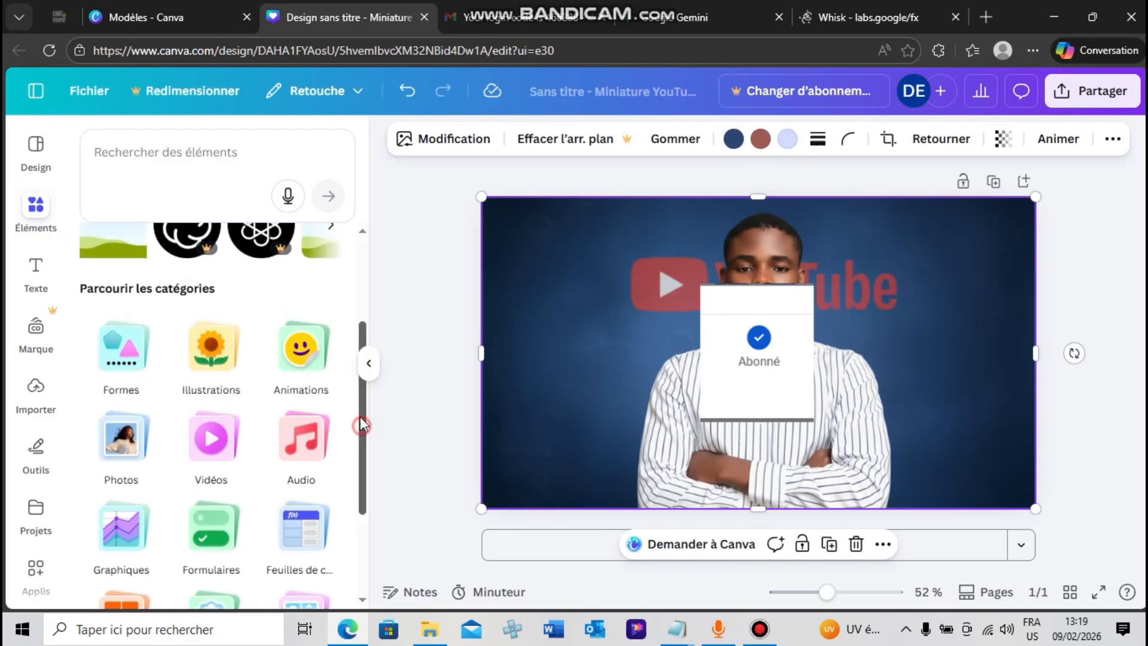
pyautogui.scroll(3, 335, 388)
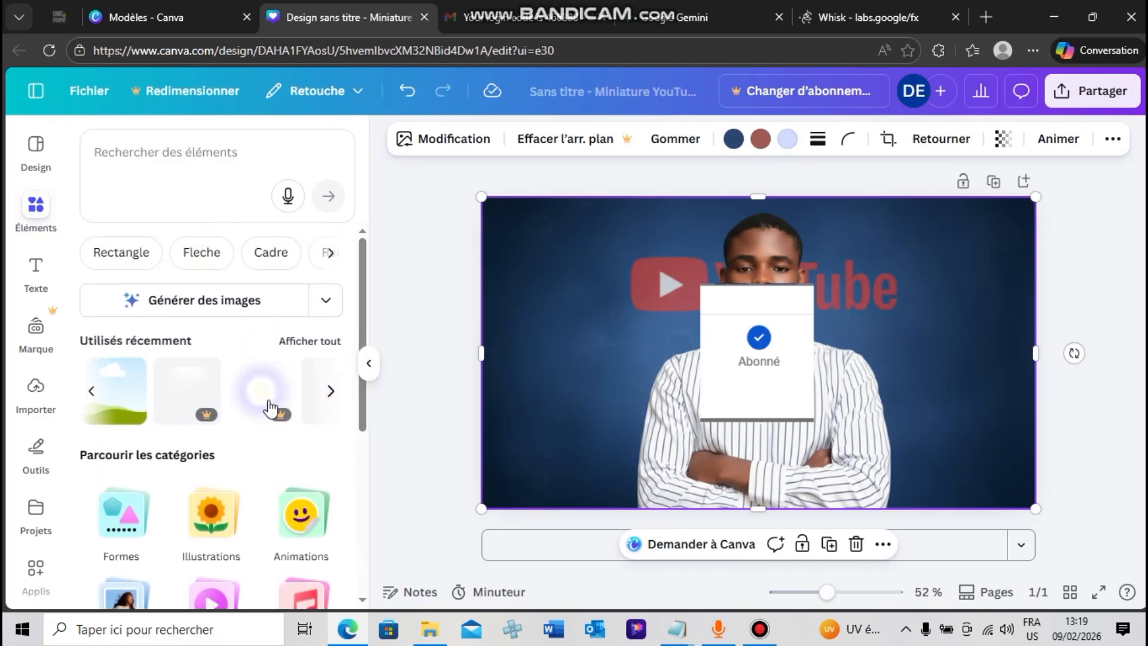
pyautogui.click(111, 394)
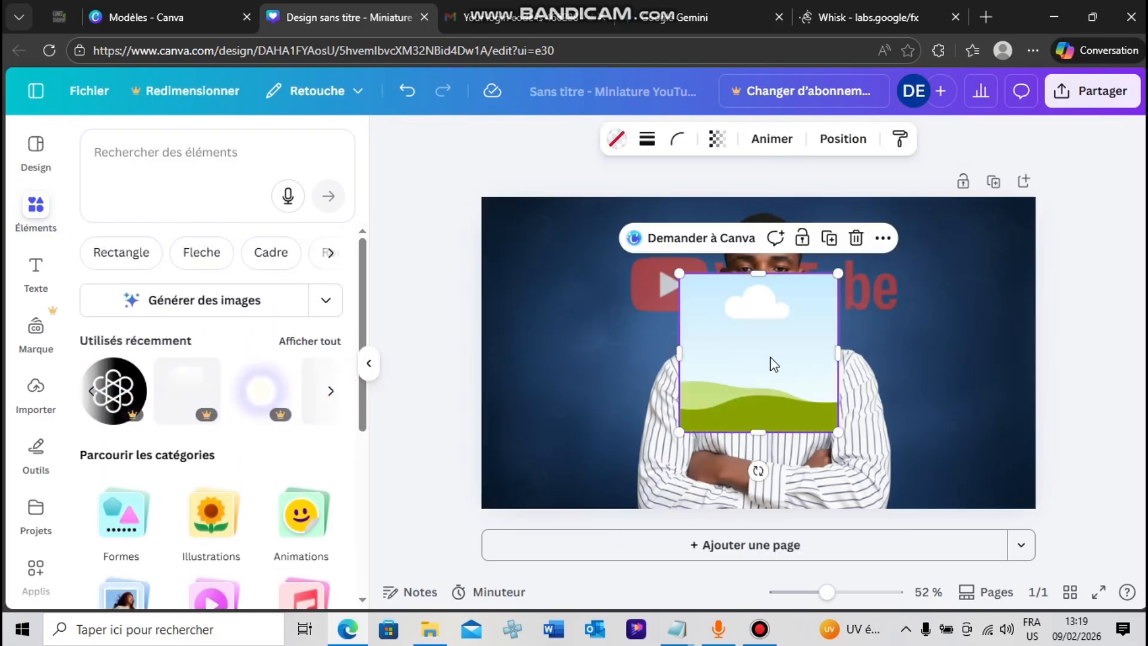
pyautogui.moveTo(769, 361); pyautogui.dragTo(661, 362)
pyautogui.moveTo(820, 373); pyautogui.dragTo(732, 370)
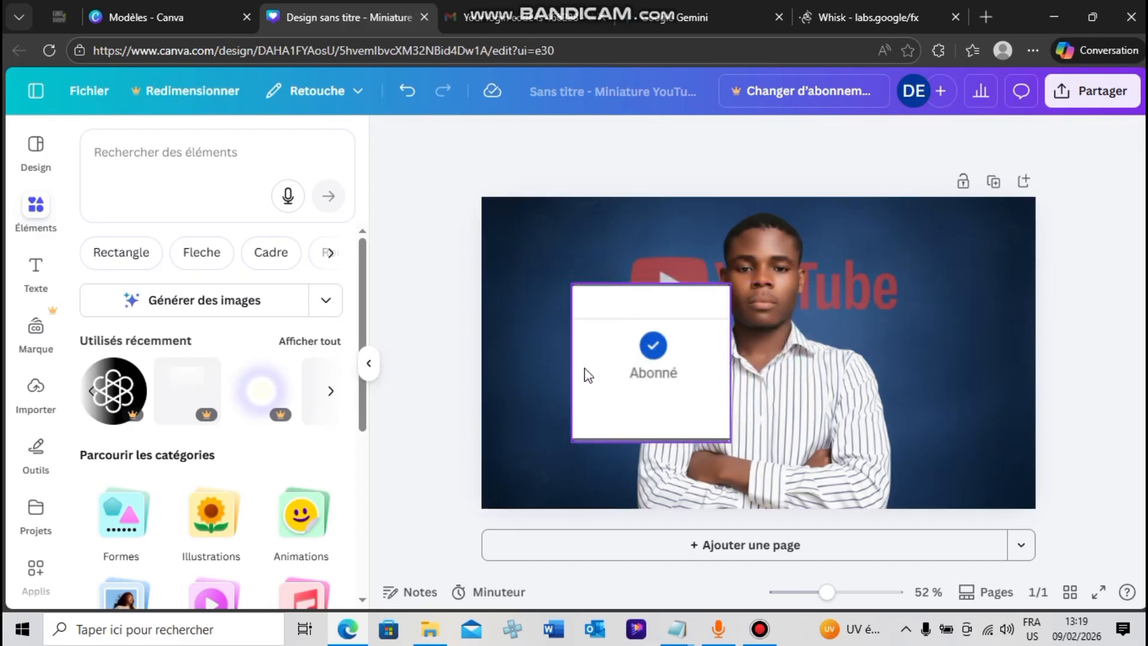
# Narrow and shorten the "Abonné" card, centre it on the man's chest and slightly enlarge it there
pyautogui.click(643, 359)
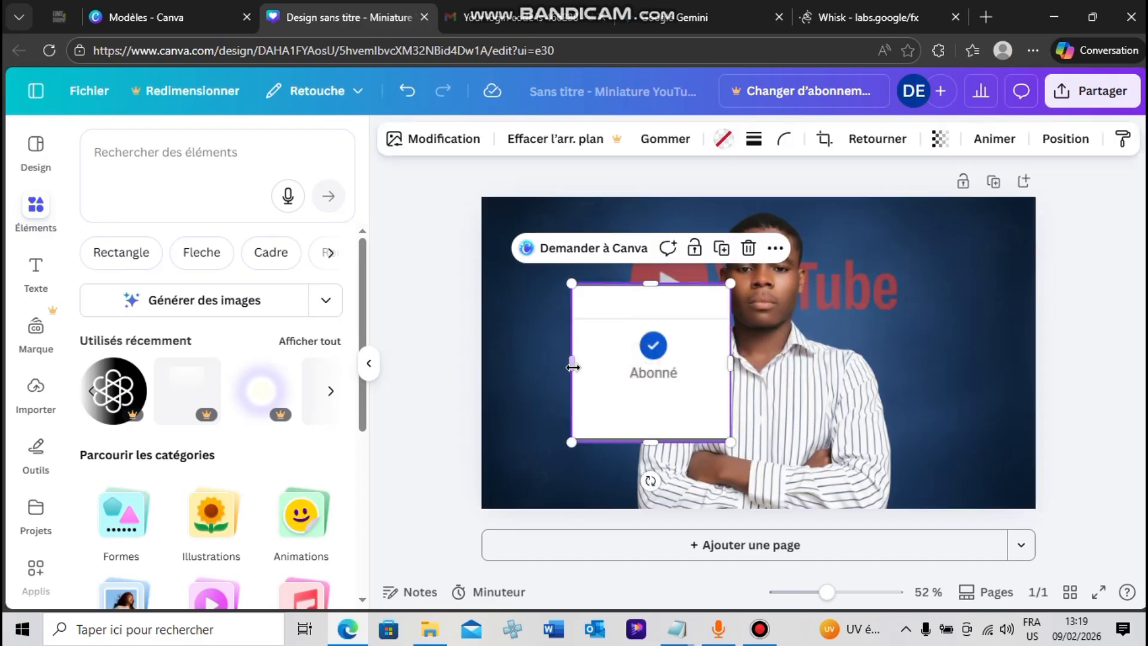
pyautogui.moveTo(572, 367); pyautogui.dragTo(628, 362)
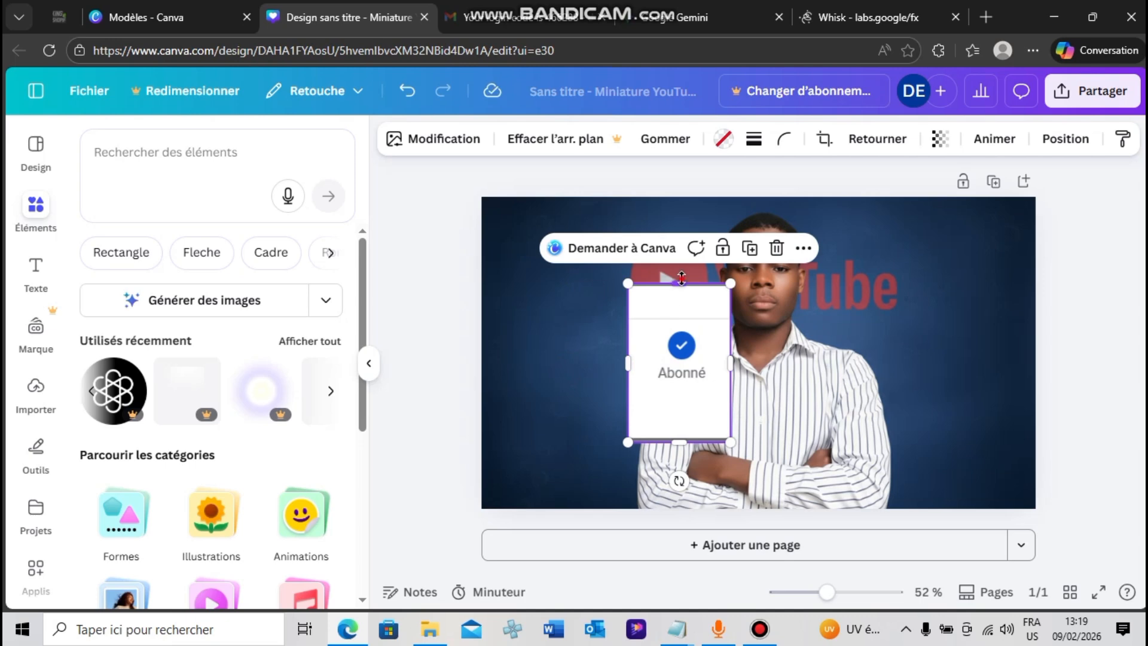
pyautogui.moveTo(682, 277); pyautogui.dragTo(681, 325)
pyautogui.moveTo(693, 368); pyautogui.dragTo(768, 412)
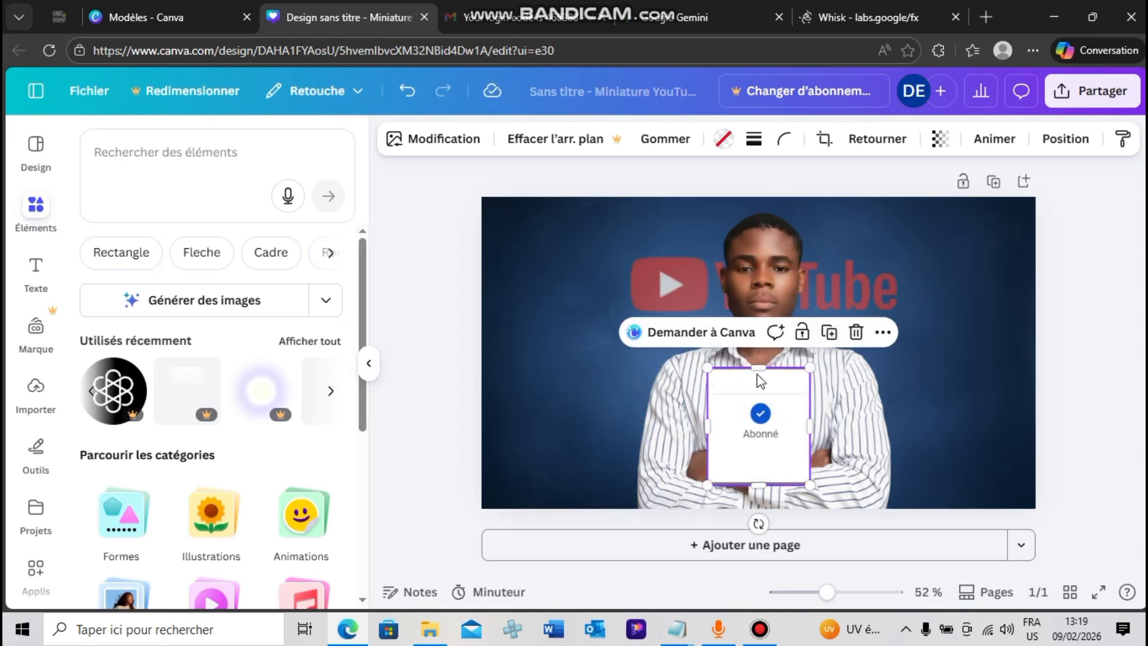
pyautogui.moveTo(755, 361); pyautogui.dragTo(755, 346)
pyautogui.moveTo(813, 421); pyautogui.dragTo(815, 423)
pyautogui.moveTo(701, 426); pyautogui.dragTo(699, 426)
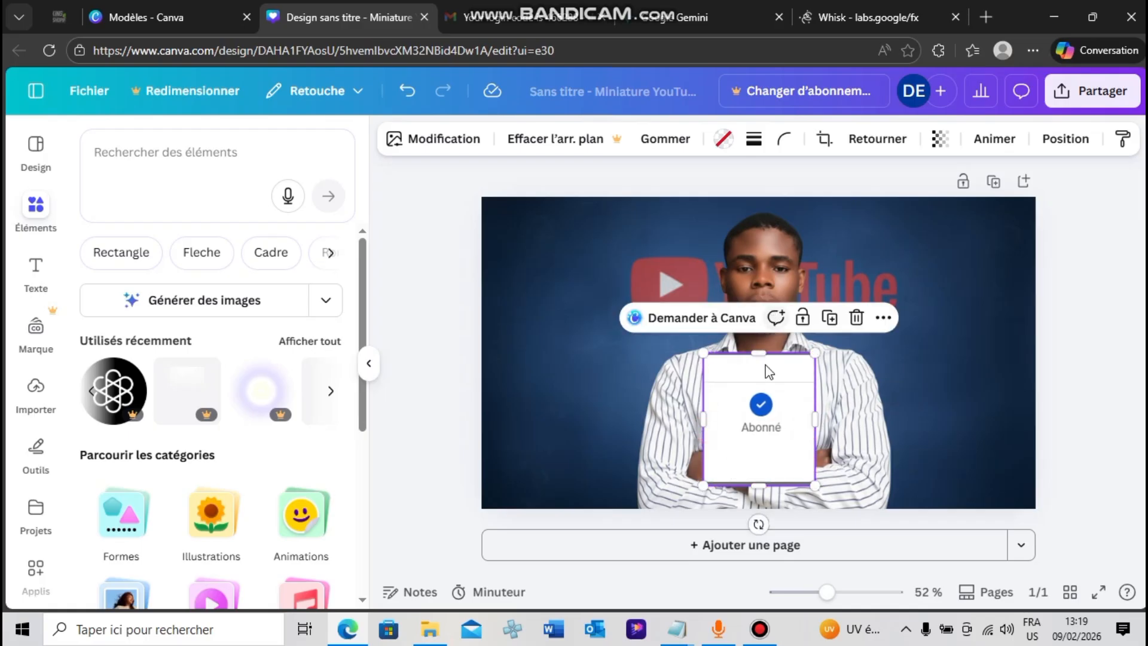
# Round the corners of the "Abonné" card on the man's chest
pyautogui.click(913, 355)
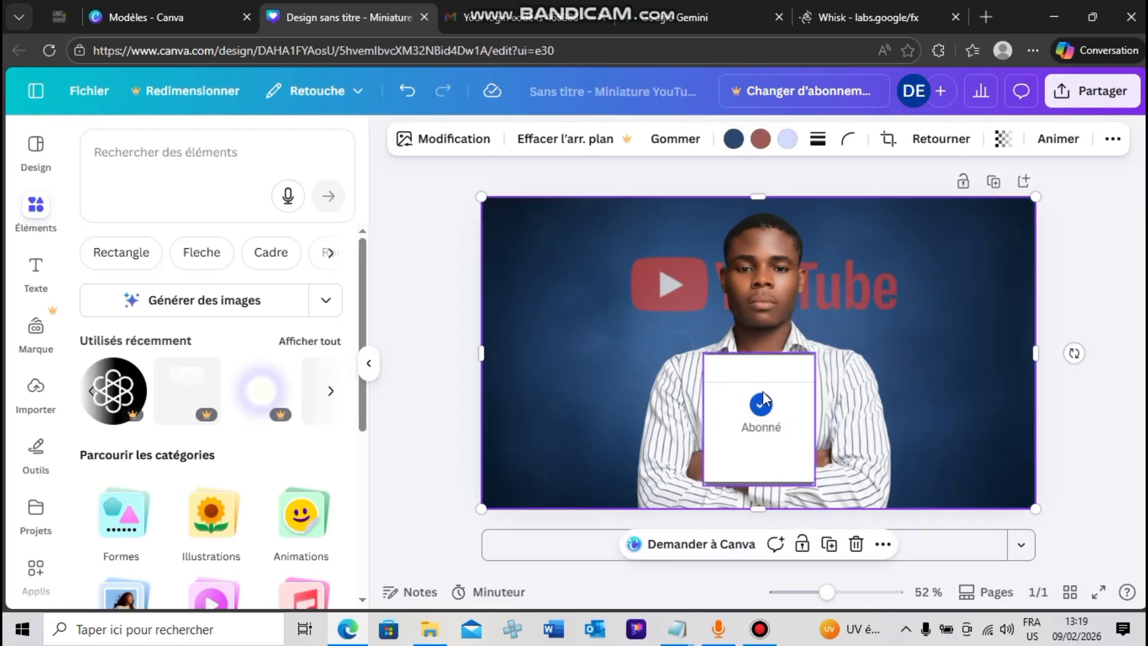
pyautogui.click(755, 393)
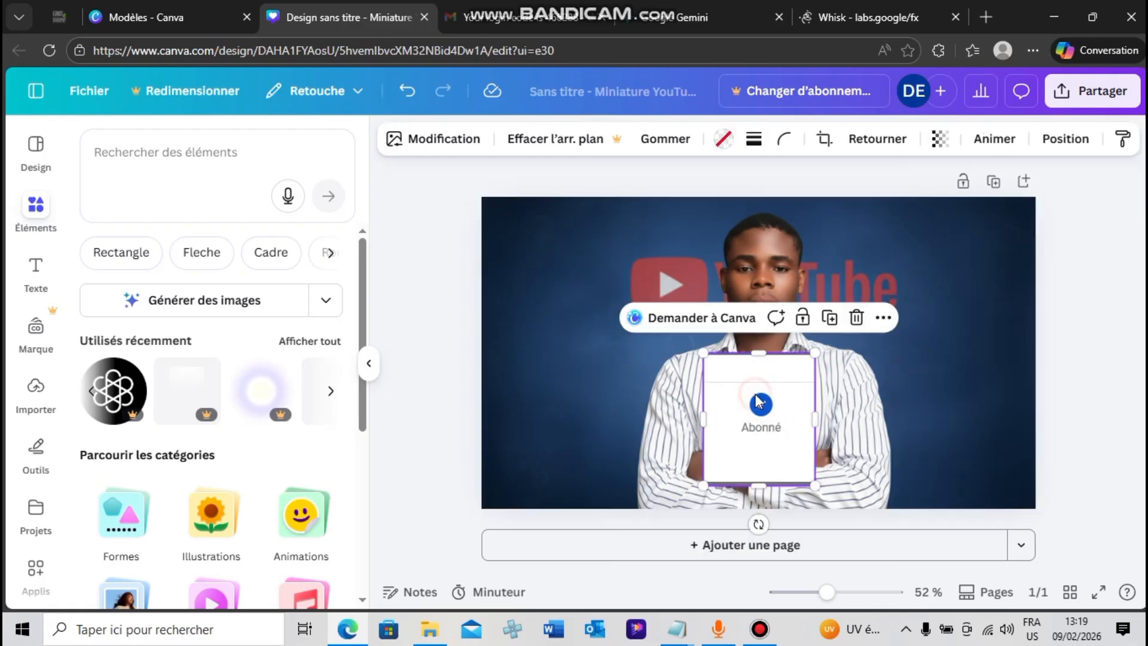
pyautogui.click(784, 141)
pyautogui.moveTo(717, 207); pyautogui.dragTo(747, 208)
pyautogui.click(1062, 324)
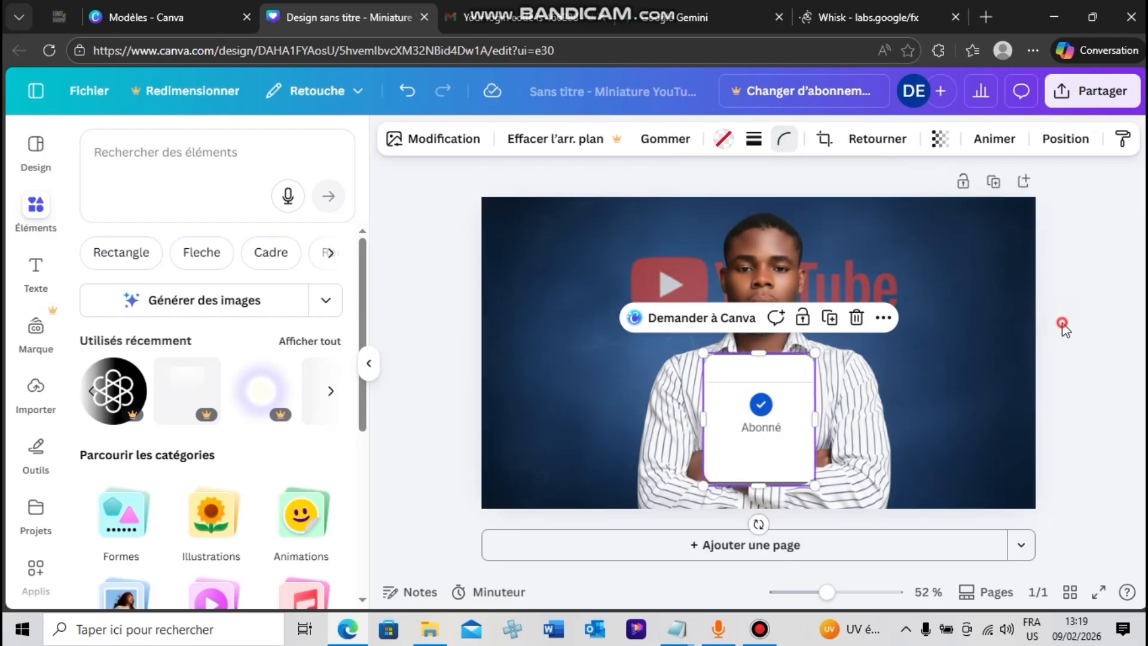
pyautogui.click(1083, 372)
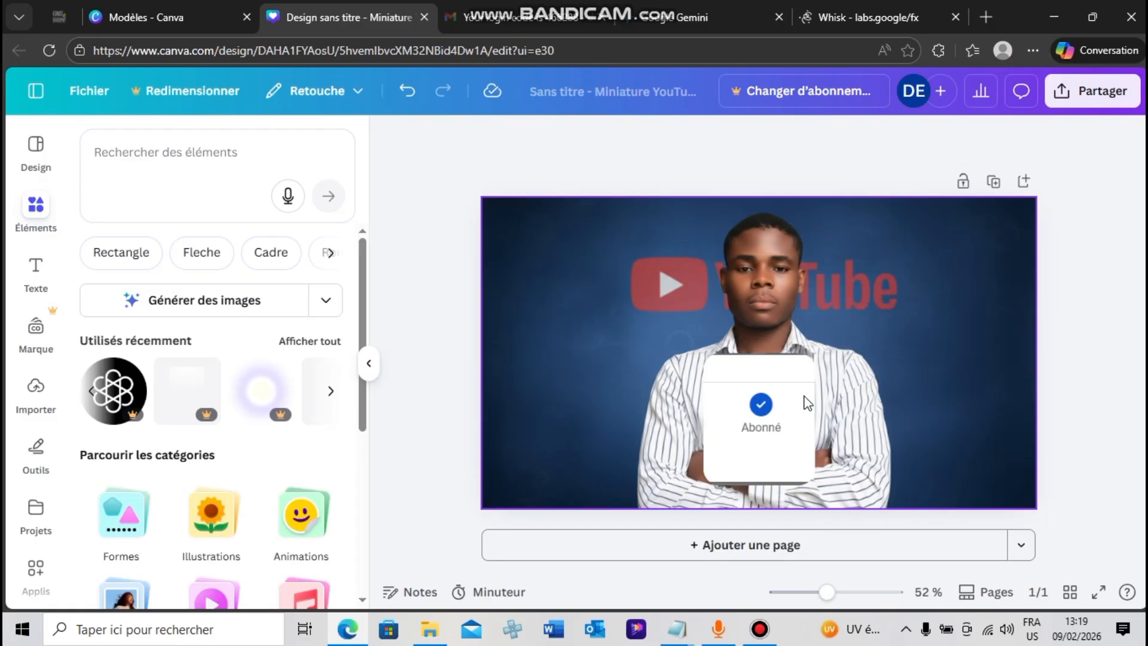
# Move the "Abonné" card off the man's chest to the empty background right of the YouTube logo
pyautogui.moveTo(807, 402); pyautogui.dragTo(867, 271)
pyautogui.click(1099, 413)
pyautogui.click(1075, 299)
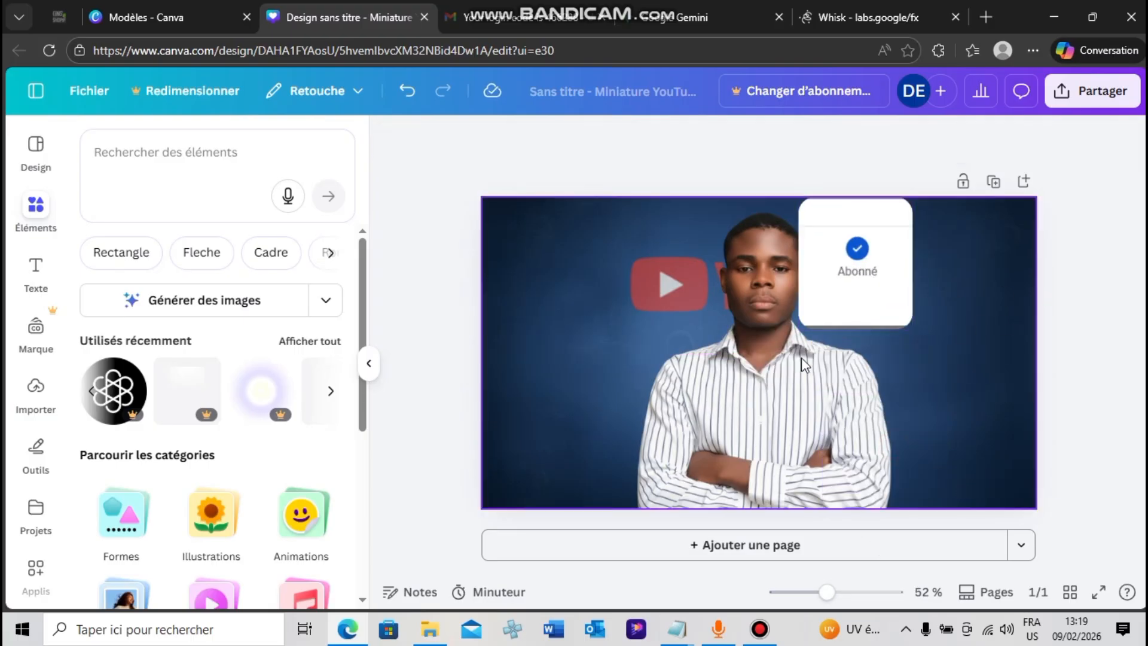
pyautogui.moveTo(848, 330); pyautogui.dragTo(937, 367)
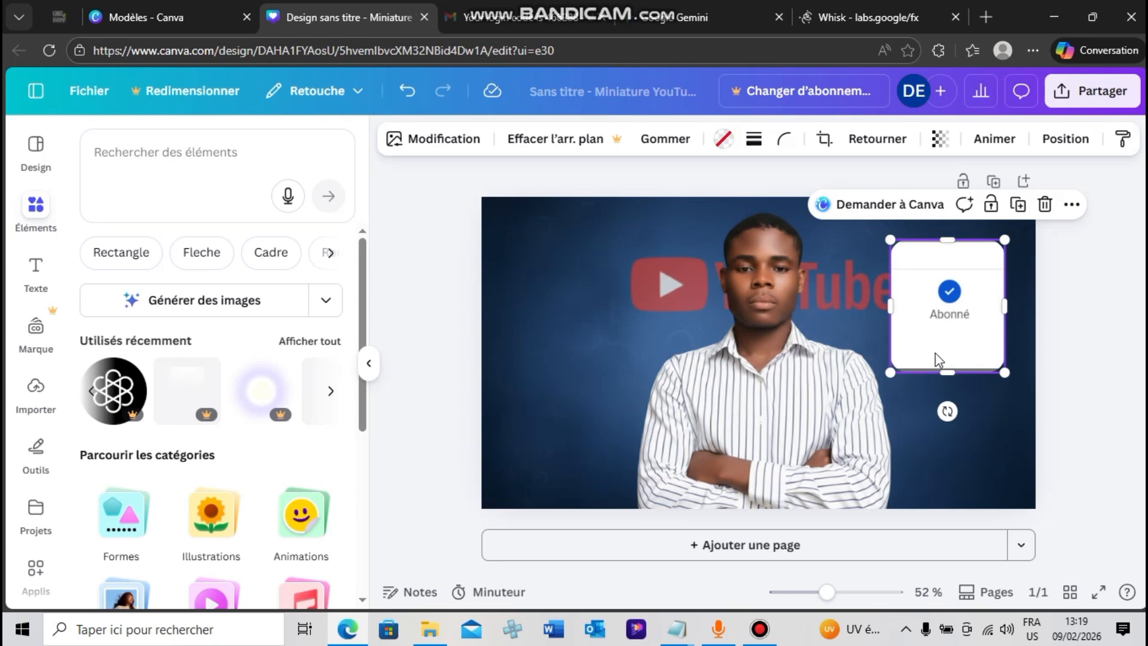
pyautogui.moveTo(956, 323); pyautogui.dragTo(978, 320)
pyautogui.click(767, 381)
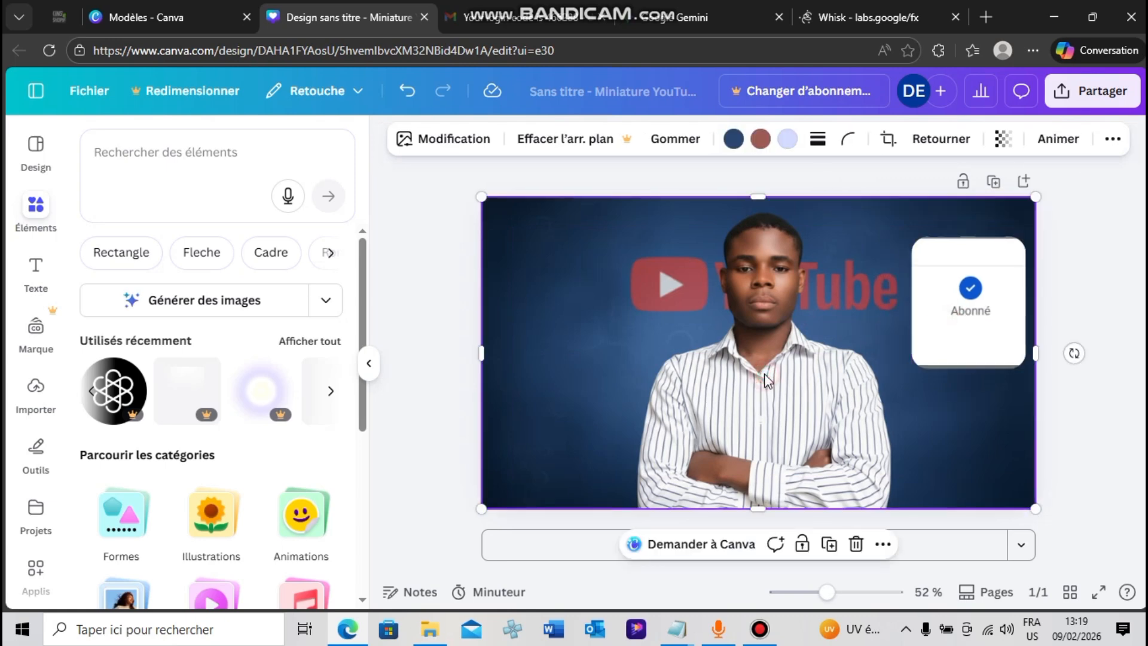
# Duplicate the page and delete the duplicate
pyautogui.click(993, 181)
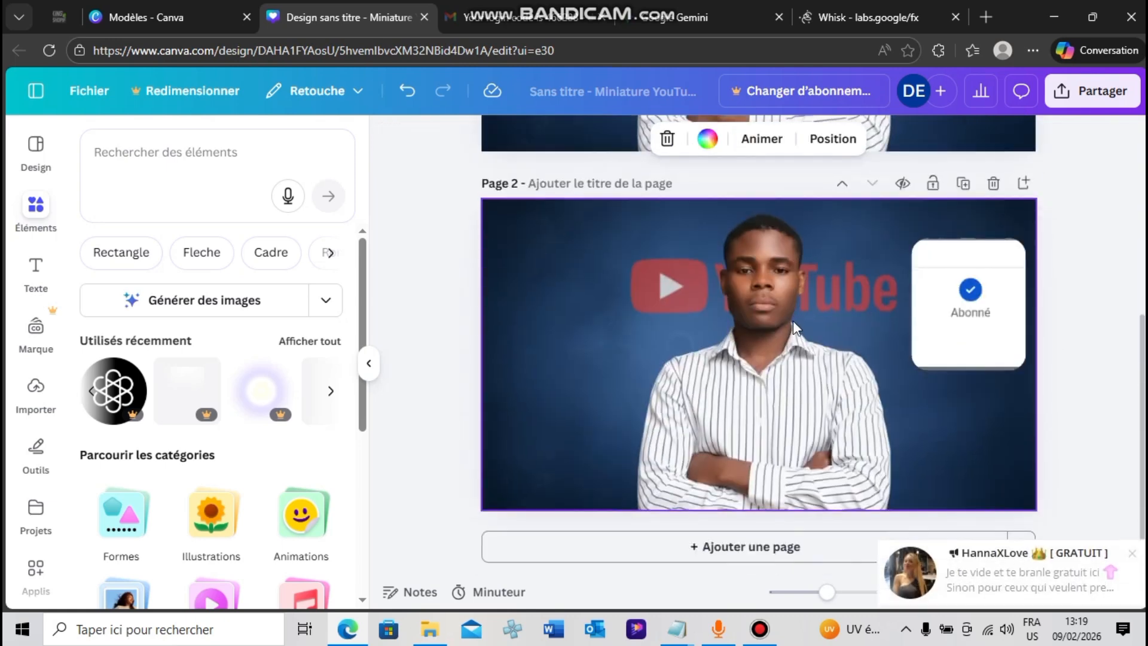
pyautogui.click(993, 182)
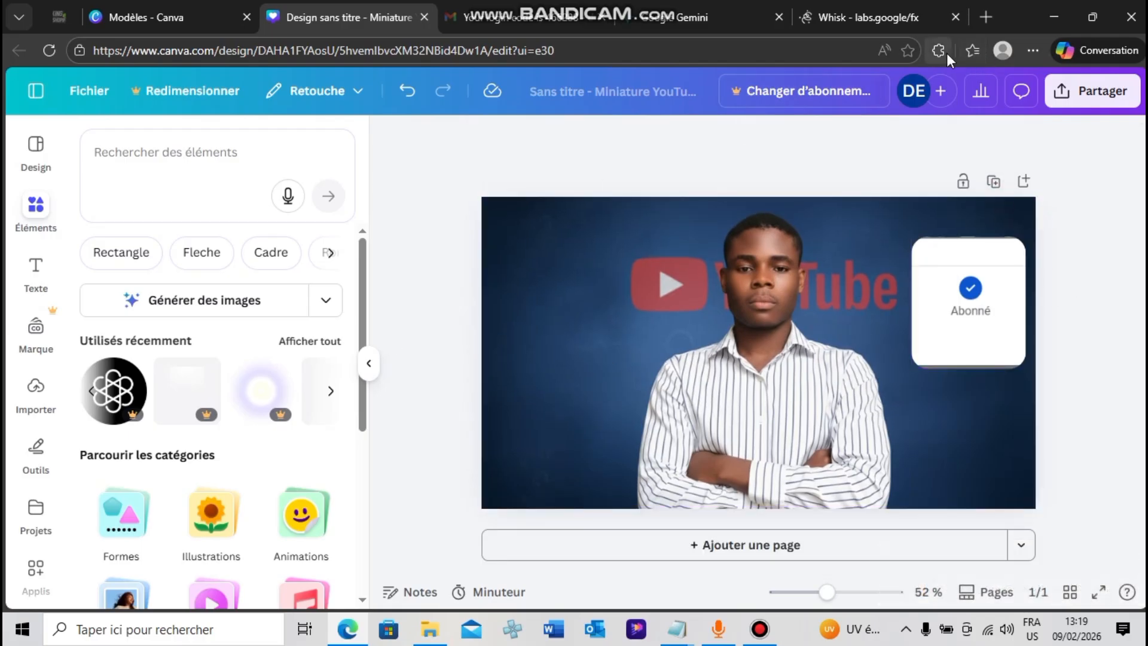
# Add a second copy of the downloaded Whisk portrait to the page and enlarge it to cover everything
pyautogui.hotkey('ctrl', 'j')
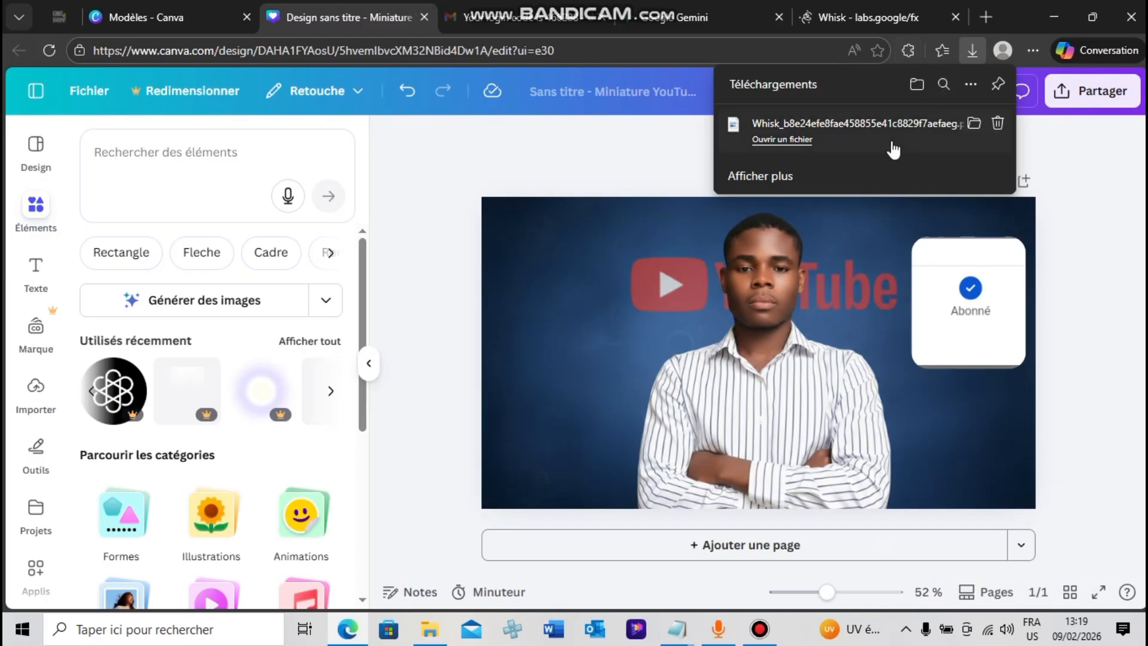
pyautogui.moveTo(892, 139); pyautogui.dragTo(630, 279)
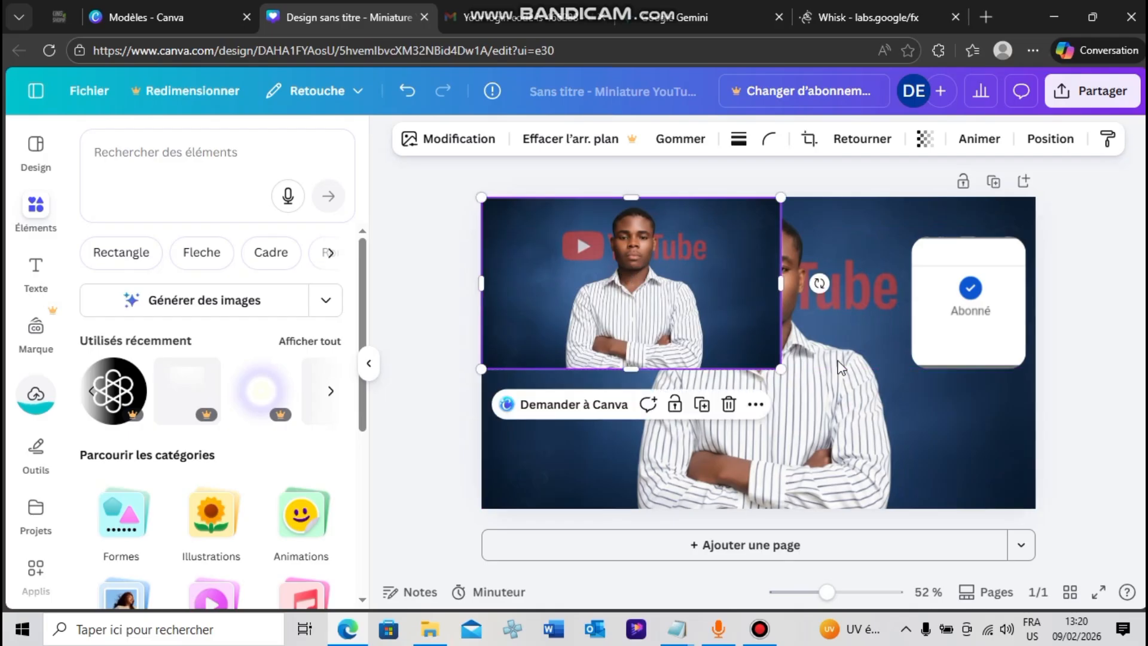
pyautogui.moveTo(783, 370); pyautogui.dragTo(1026, 514)
pyautogui.moveTo(1022, 366); pyautogui.dragTo(1036, 353)
pyautogui.click(1087, 375)
pyautogui.click(801, 365)
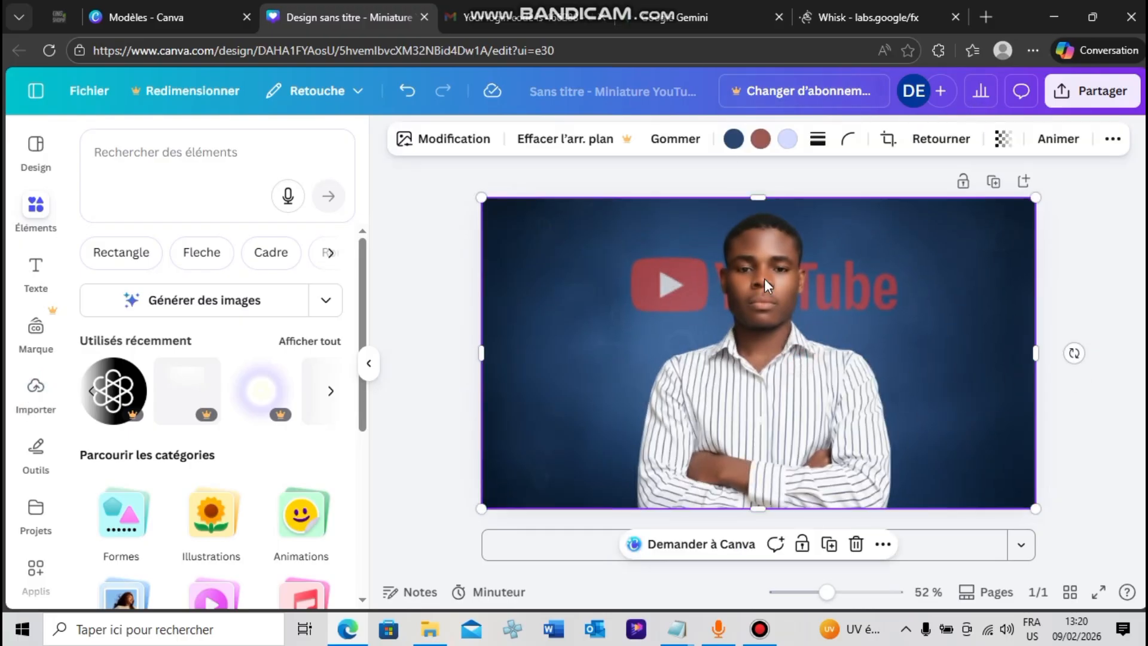
# Try to remove the background of the second portrait, dismiss the offer and take that portrait off the page
pyautogui.click(588, 154)
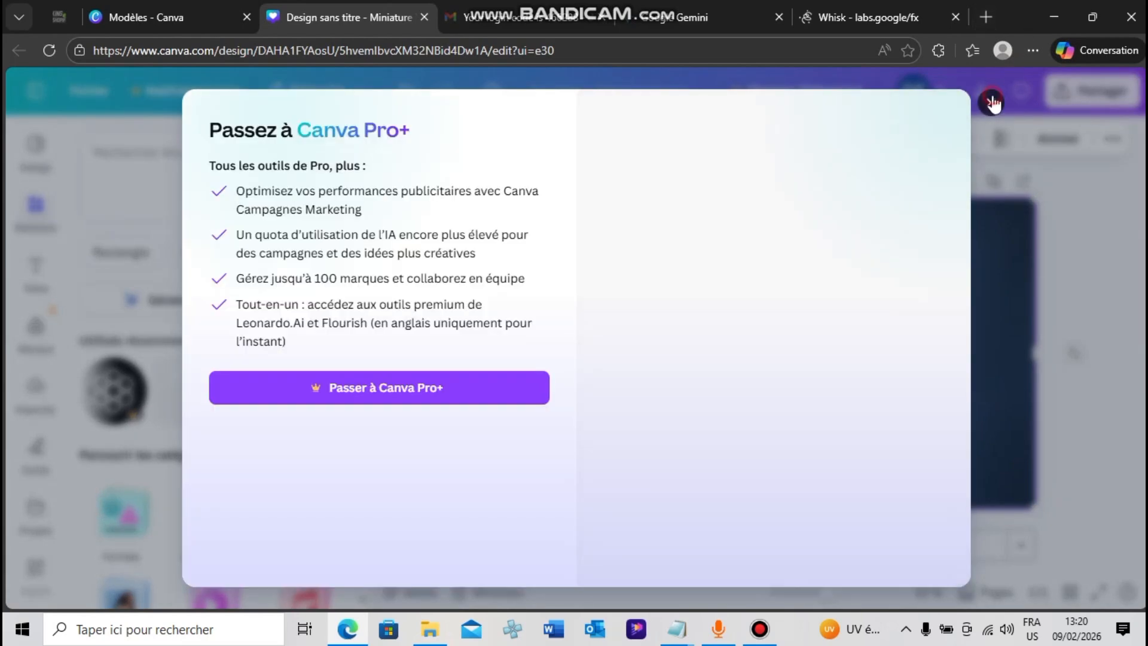
pyautogui.click(991, 102)
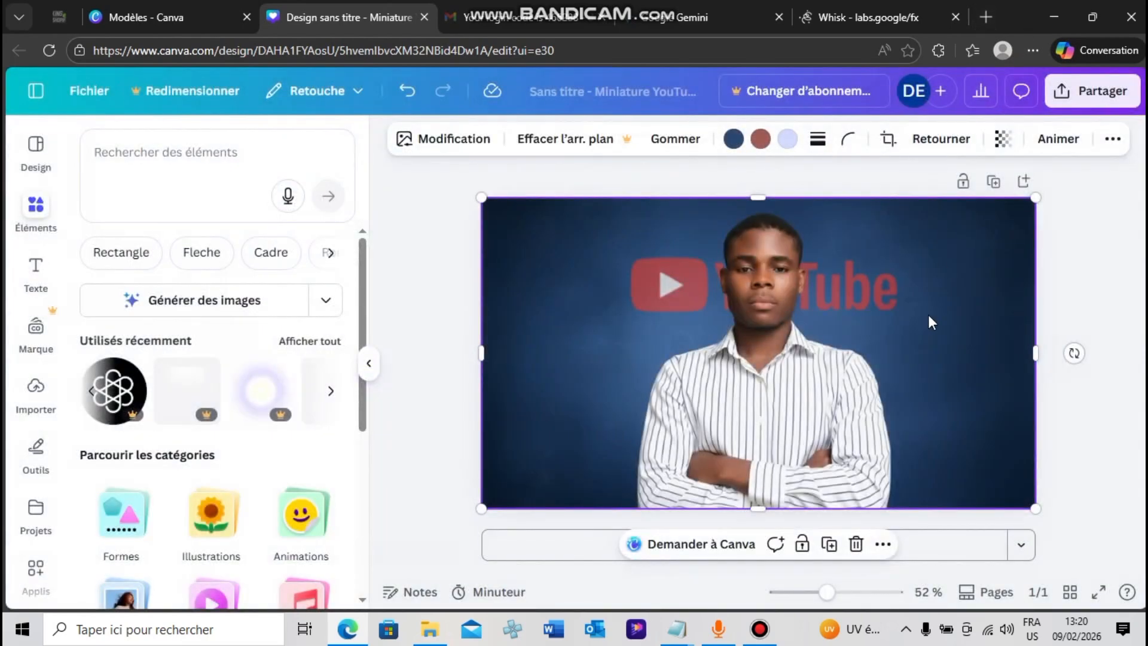
pyautogui.hotkey('ctrl', 'v')
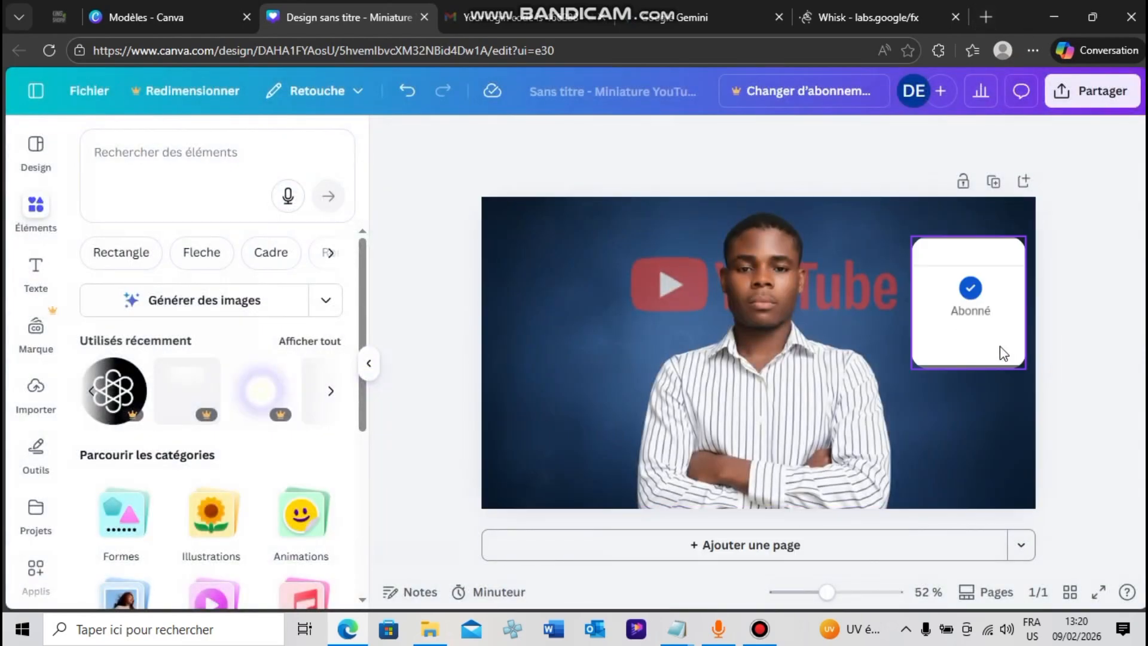
# Shrink the "Abonné" card slightly, tilt it clockwise and place it over the man's crossed arms
pyautogui.moveTo(999, 351); pyautogui.dragTo(912, 345)
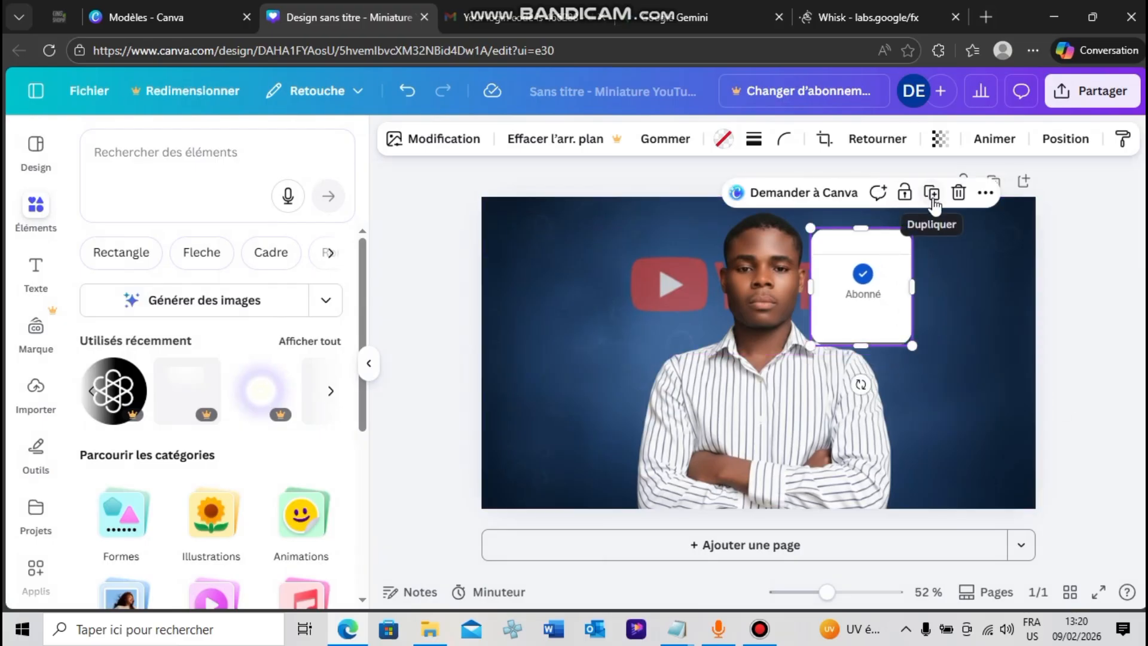
pyautogui.click(864, 392)
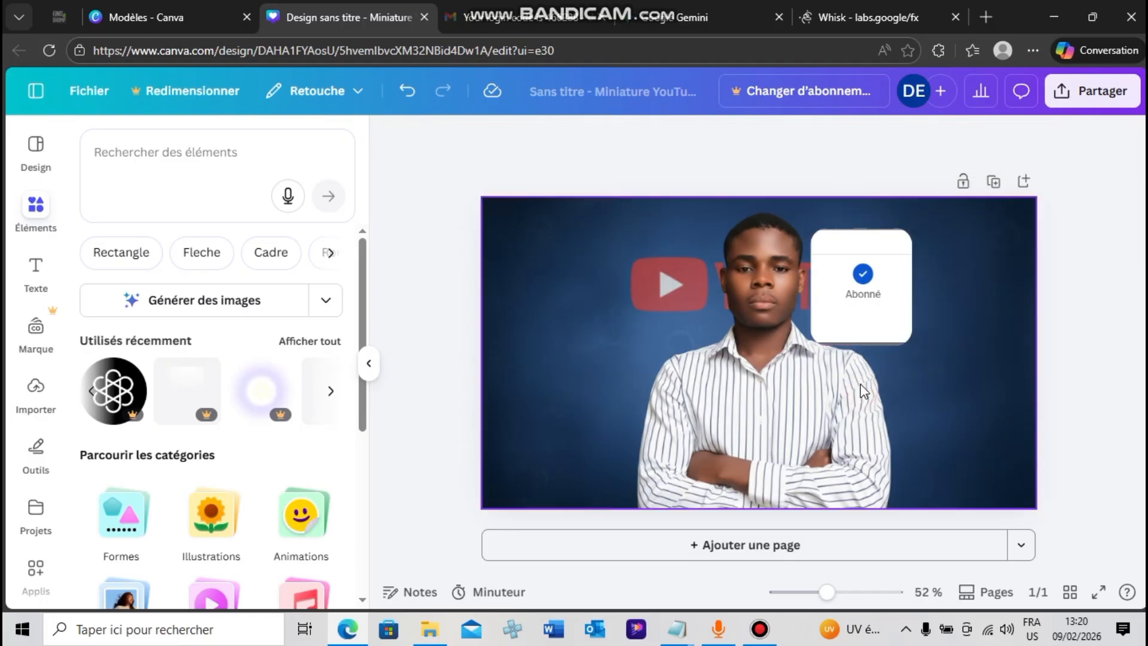
pyautogui.click(852, 348)
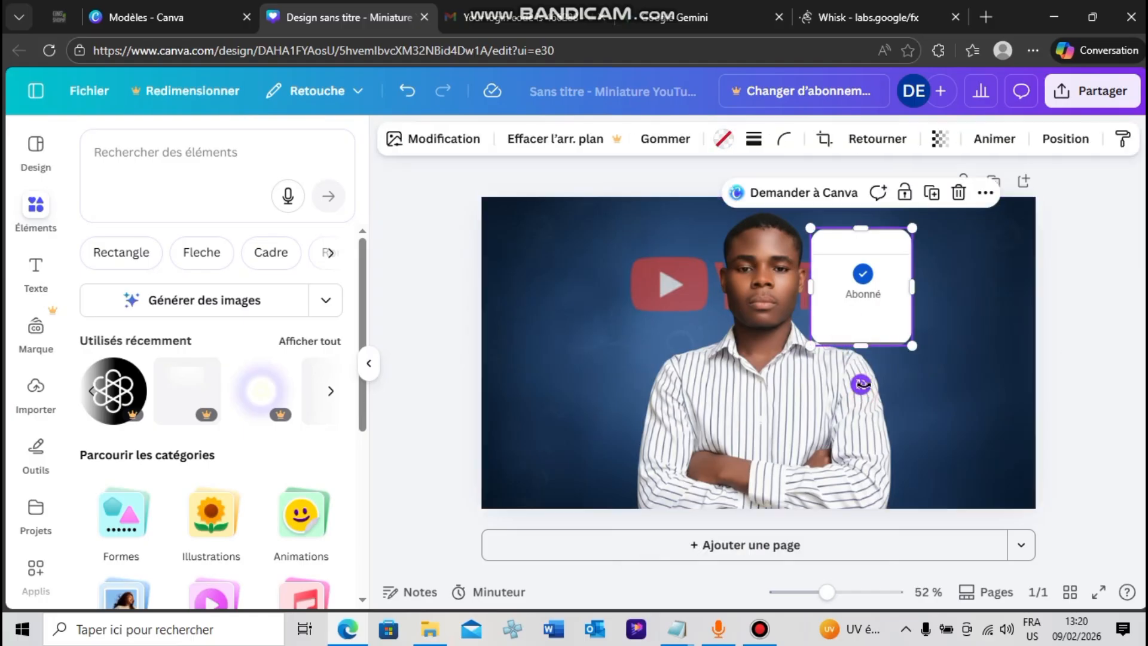
pyautogui.moveTo(861, 380)
pyautogui.mouseDown()
pyautogui.moveTo(849, 401)
pyautogui.moveTo(839, 383)
pyautogui.mouseUp()
pyautogui.moveTo(855, 314); pyautogui.dragTo(829, 462)
pyautogui.click(1056, 355)
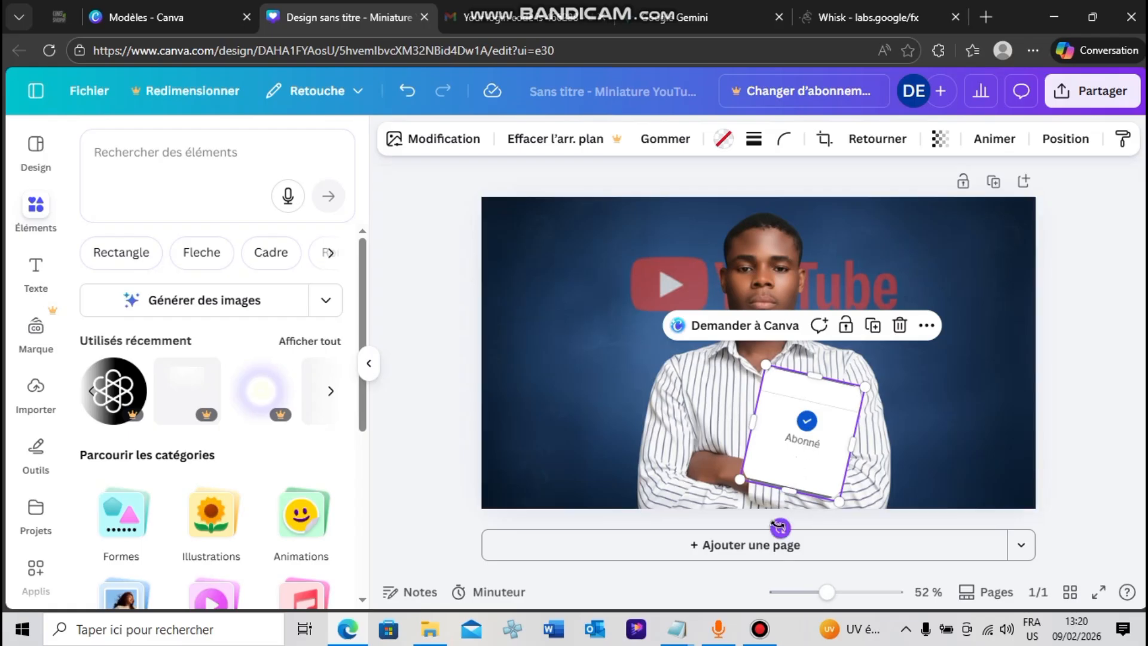
# Straighten the "Abonné" card almost upright and centre it below the man's chest, overlapping the page's lower edge
pyautogui.moveTo(779, 527); pyautogui.dragTo(834, 575)
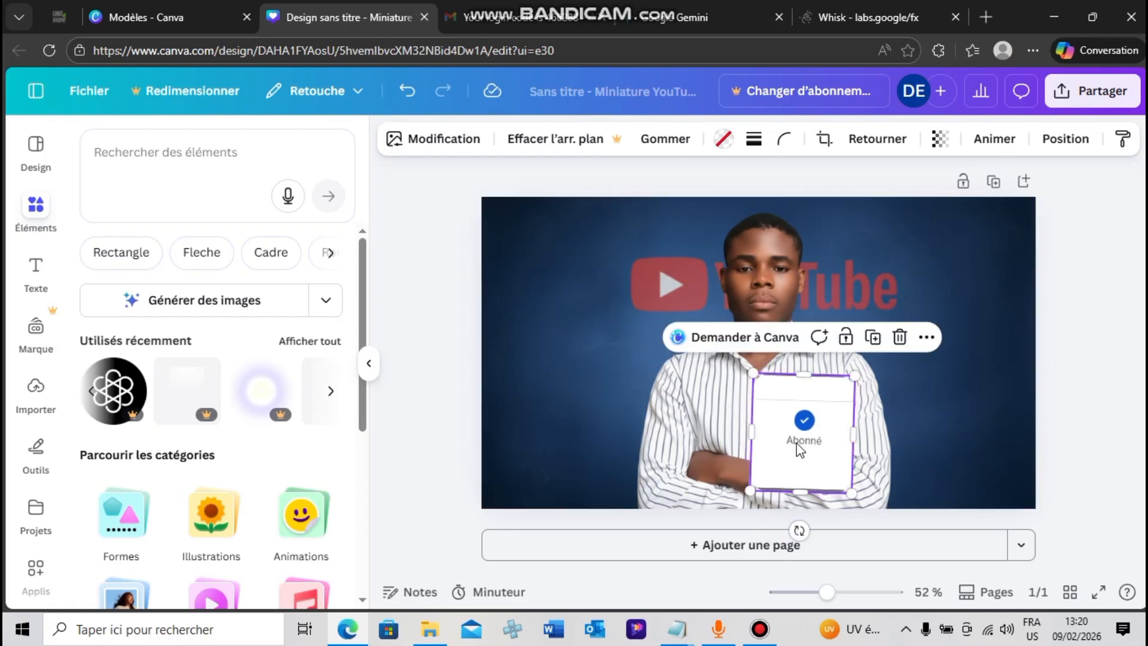
pyautogui.moveTo(800, 450); pyautogui.dragTo(756, 485)
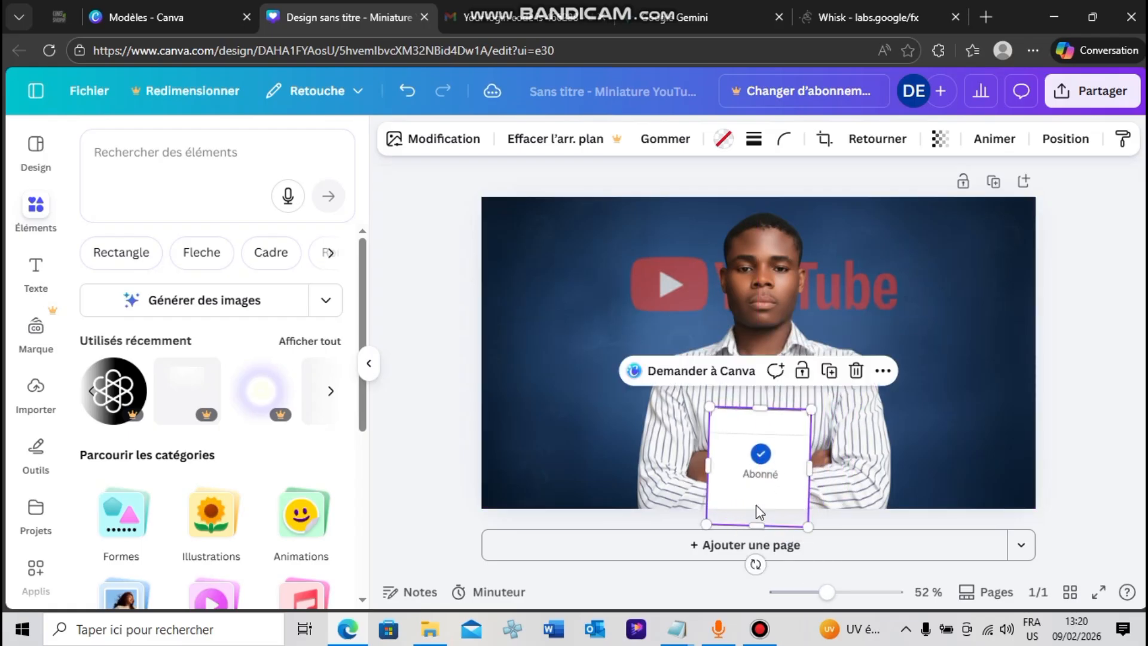
pyautogui.moveTo(756, 564); pyautogui.dragTo(759, 563)
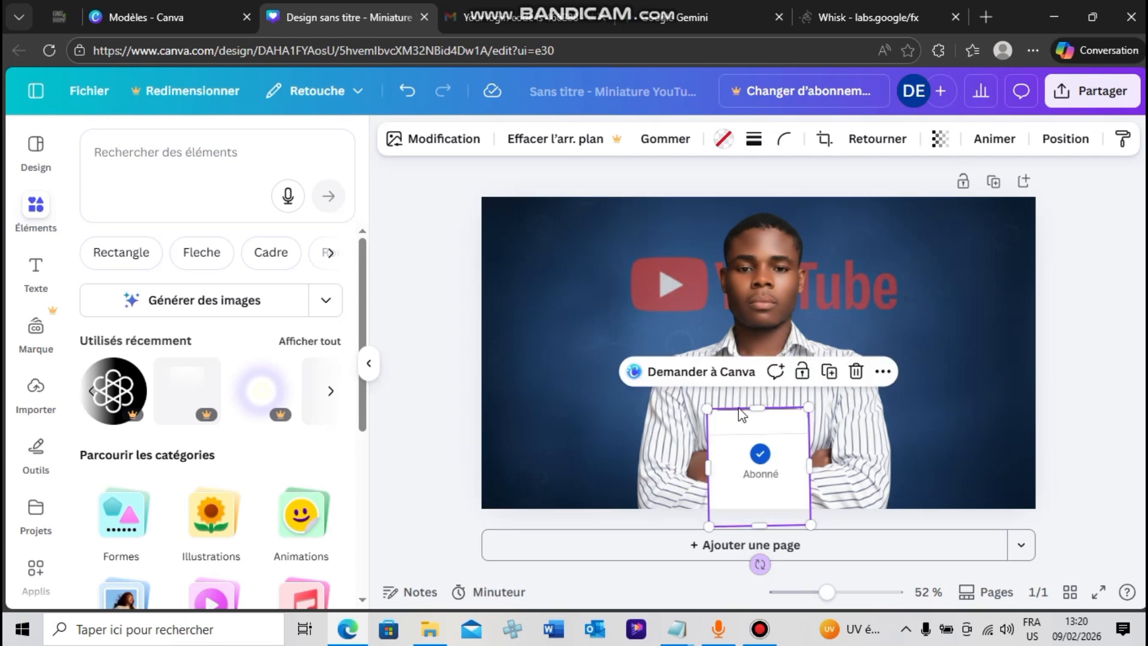
# Give the "Abonné" card a solid outline of thickness 6 in the blue of its check mark
pyautogui.click(754, 149)
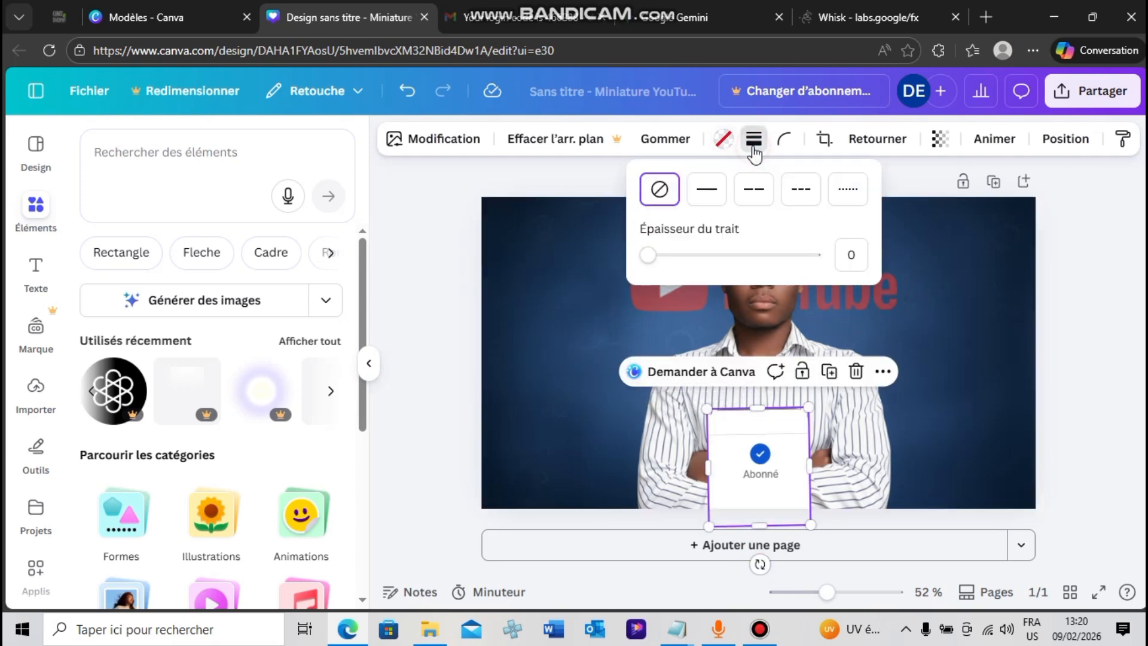
pyautogui.click(719, 200)
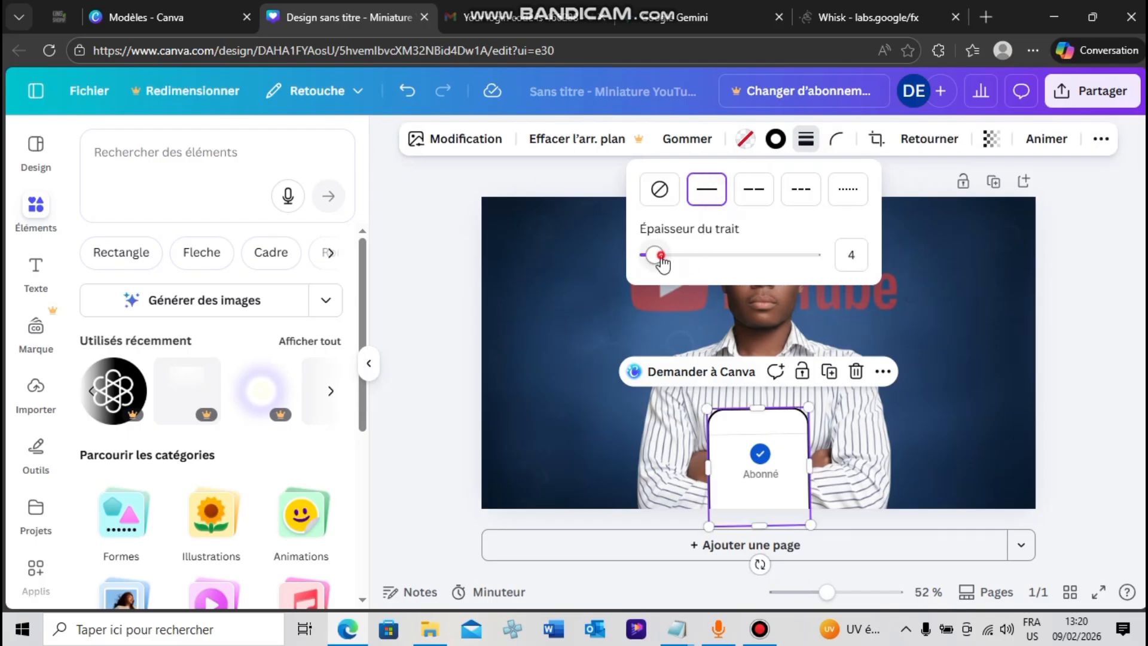
pyautogui.moveTo(662, 263); pyautogui.dragTo(659, 262)
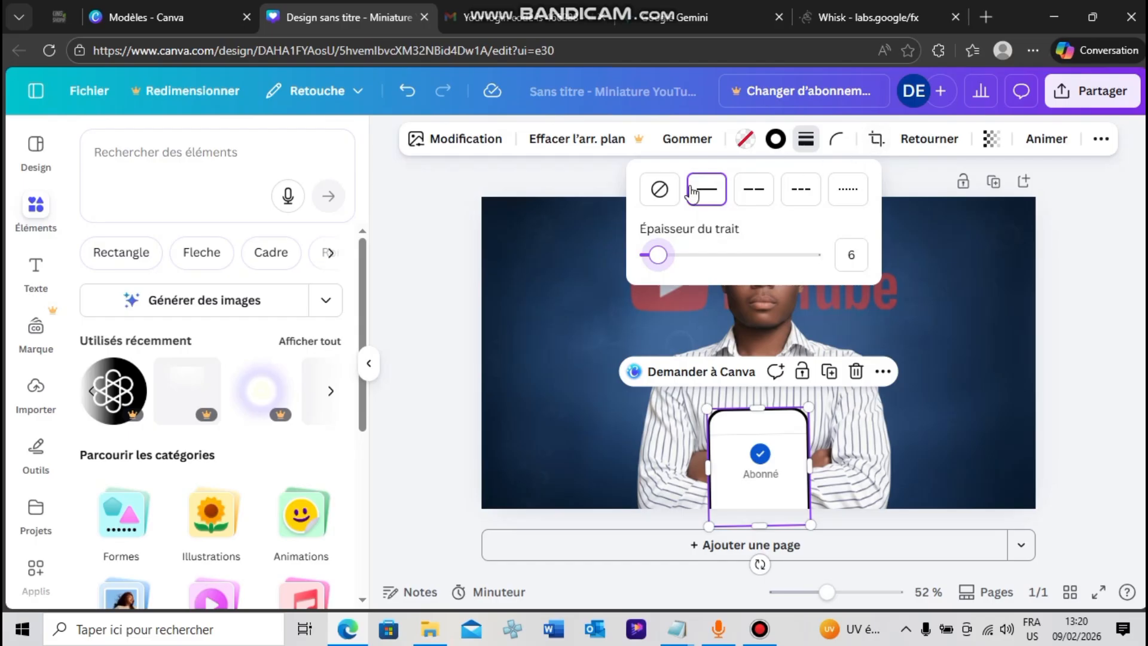
pyautogui.click(775, 141)
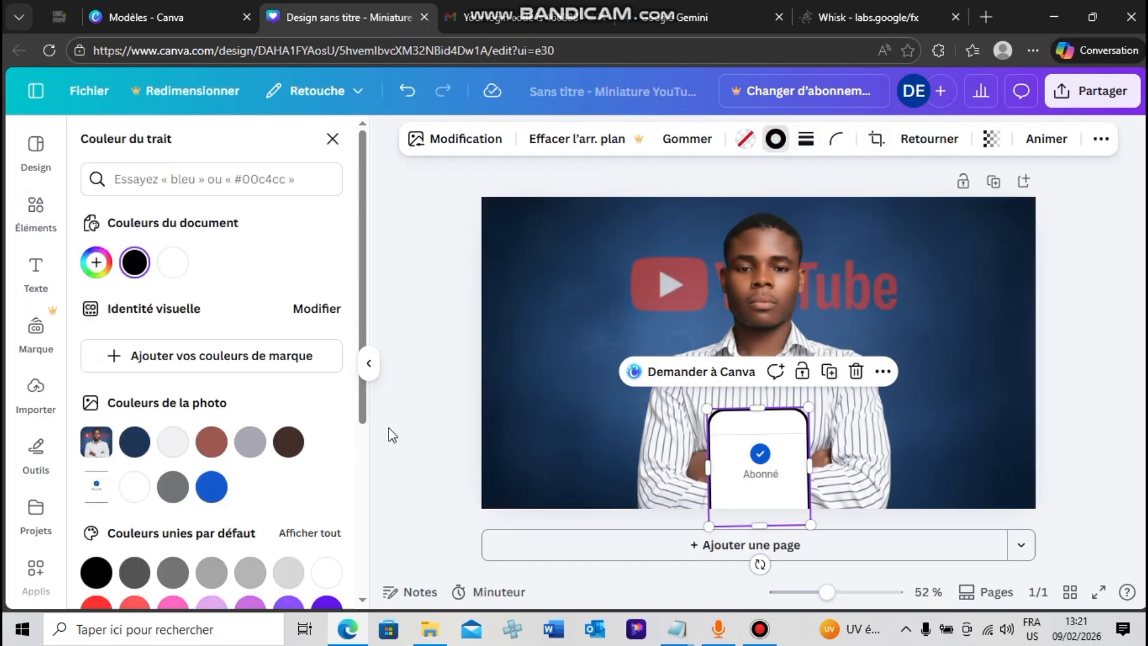
pyautogui.click(225, 494)
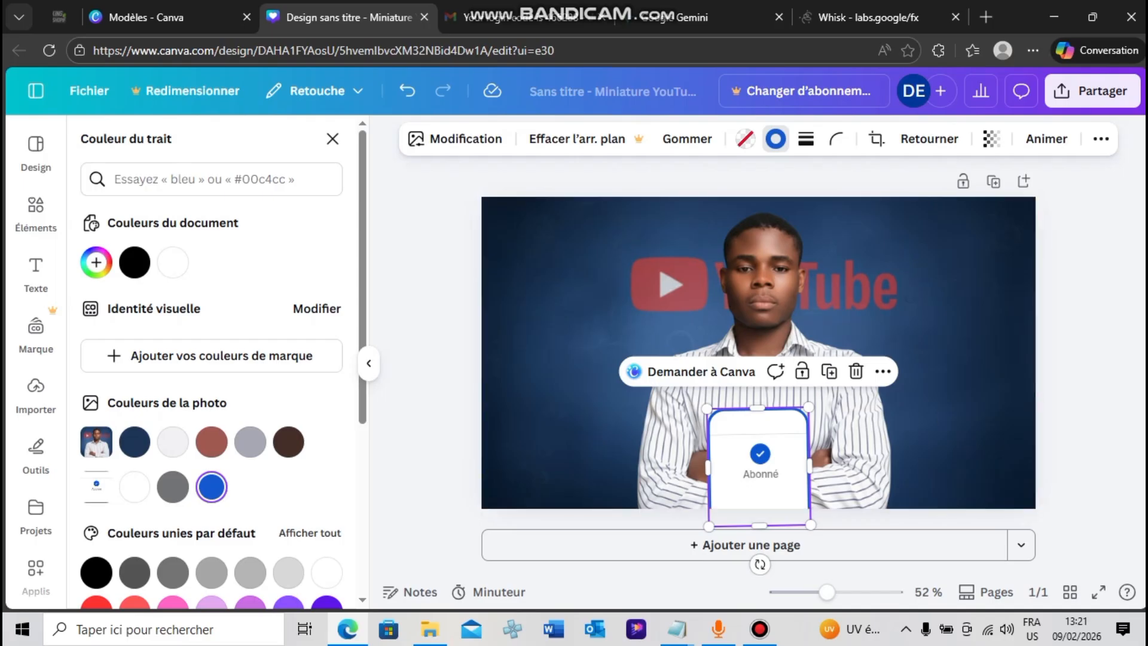
pyautogui.click(1110, 342)
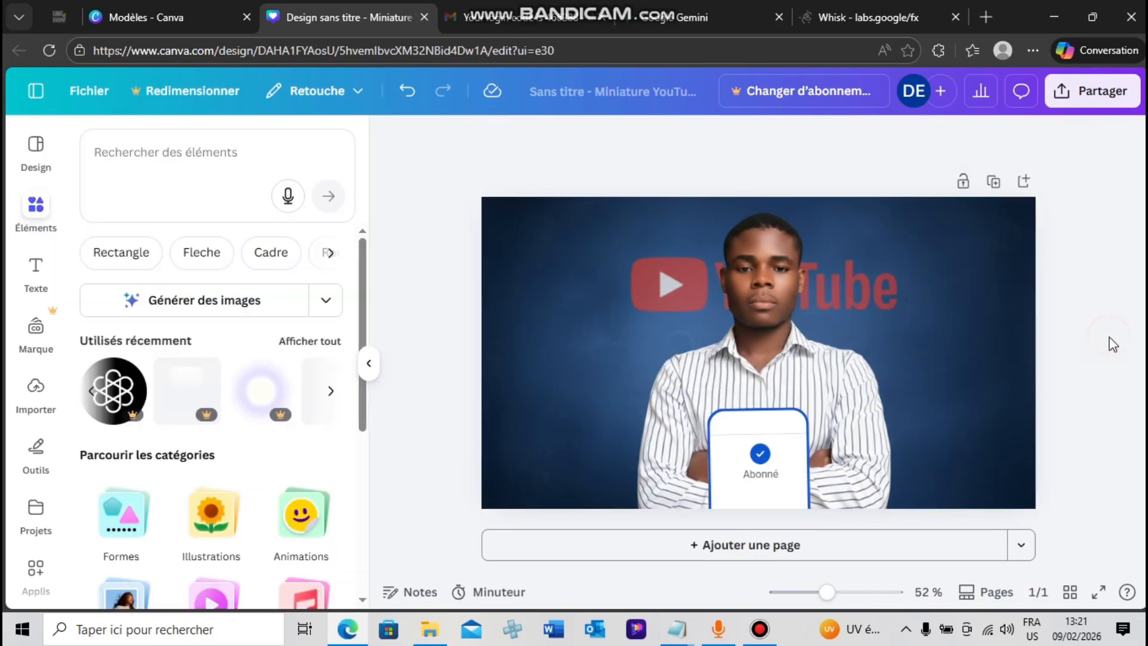
# Rotate the "Abonné" card until it stands perfectly upright
pyautogui.click(741, 454)
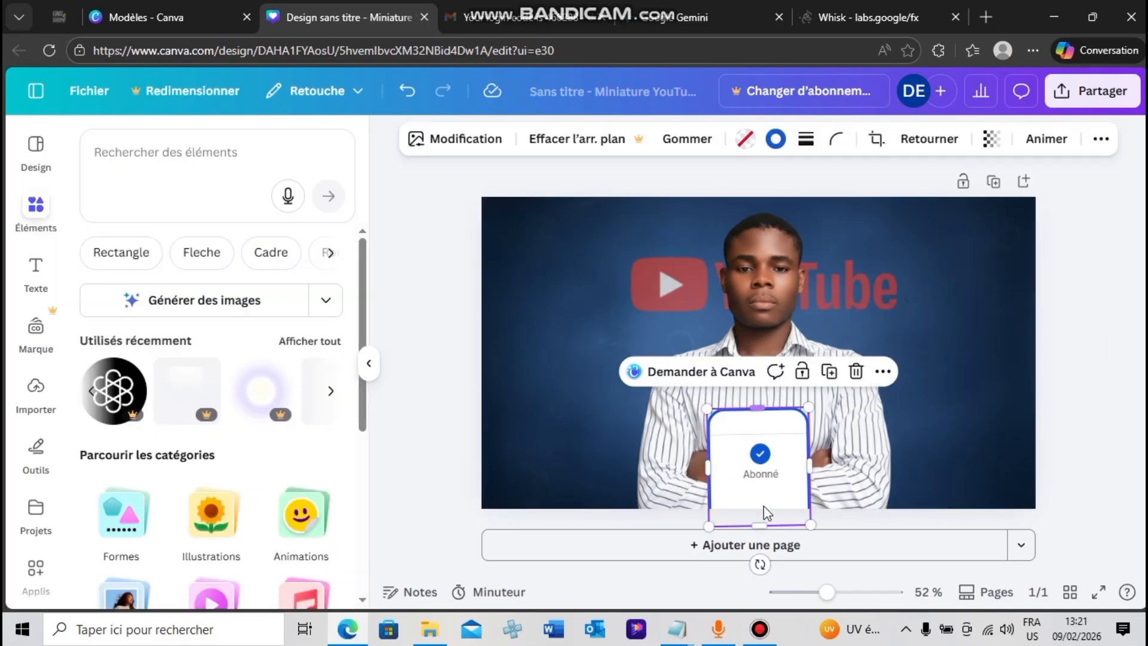
pyautogui.moveTo(758, 564); pyautogui.dragTo(755, 561)
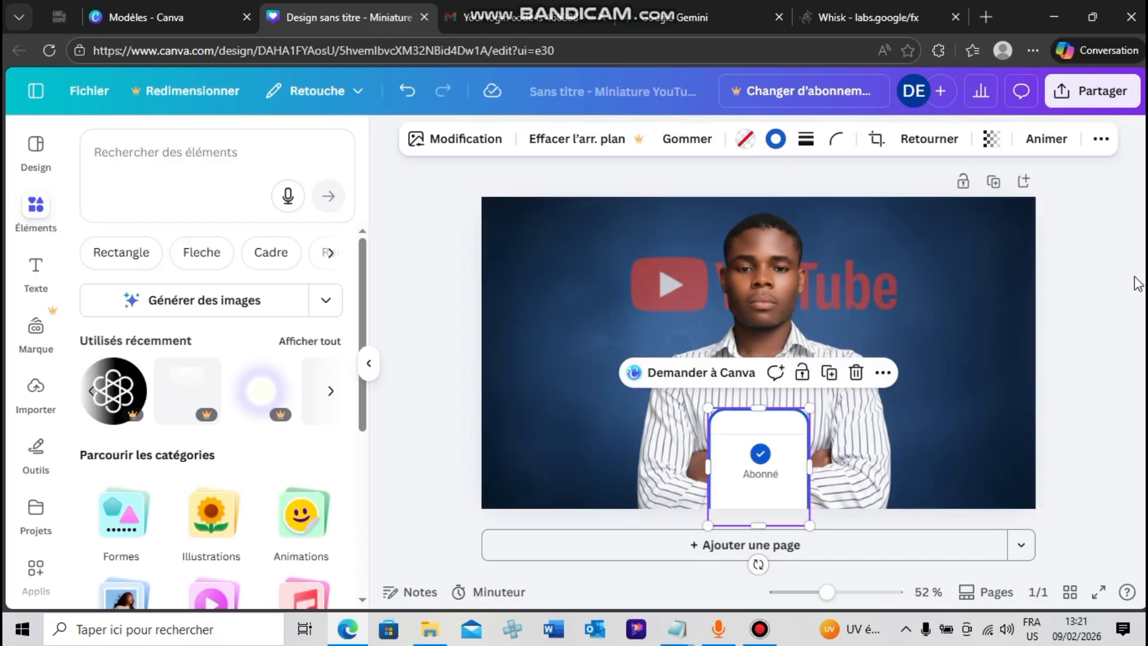
# Try filling the "Abonné" card with the blue of its check mark, and undo the fill
pyautogui.click(745, 140)
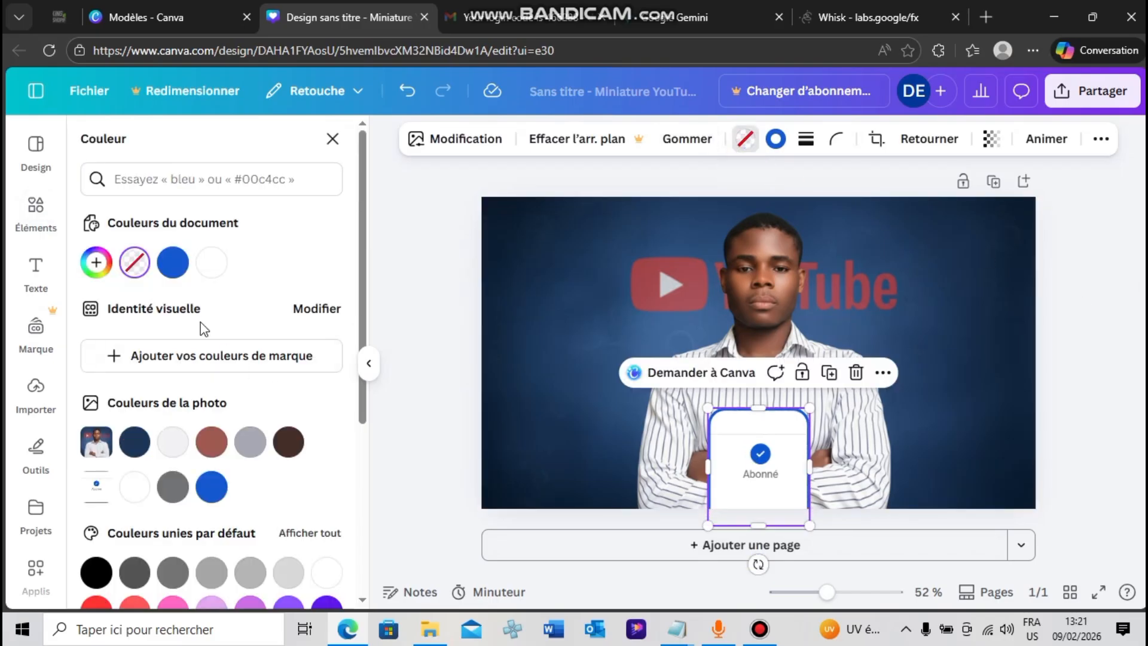
pyautogui.click(212, 486)
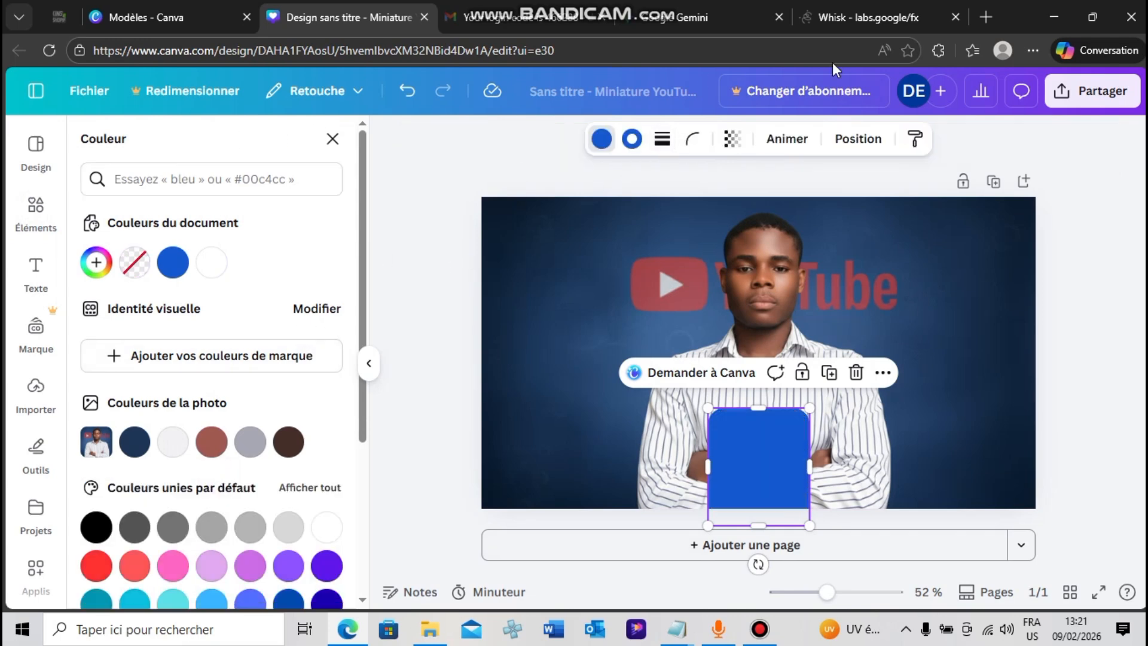
pyautogui.click(407, 91)
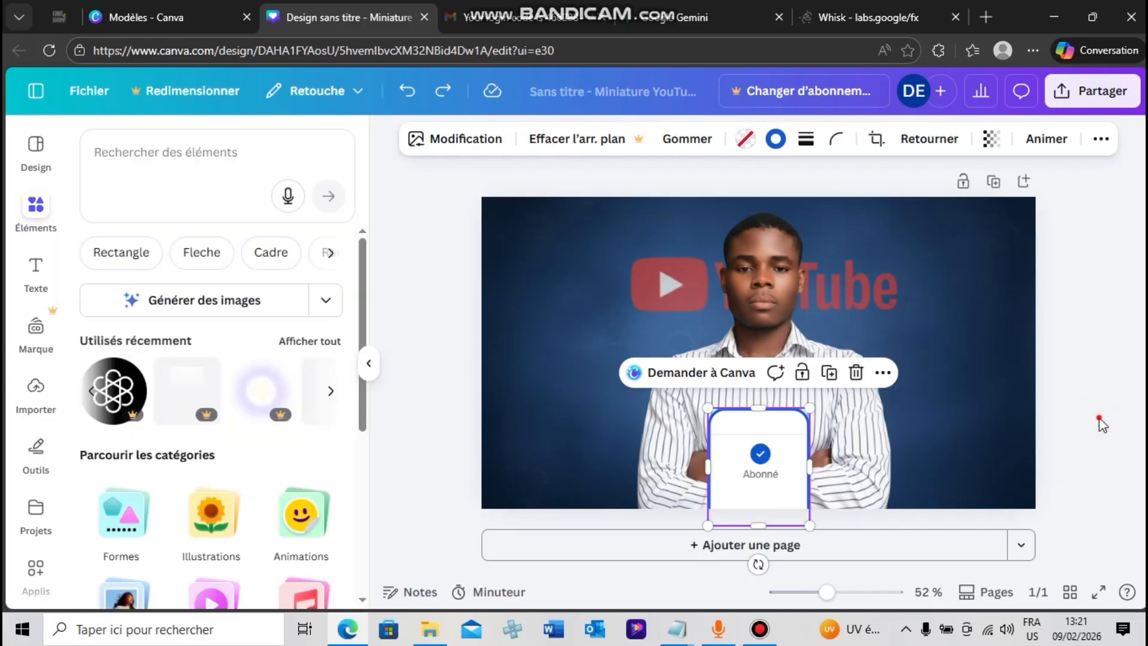
pyautogui.click(1100, 421)
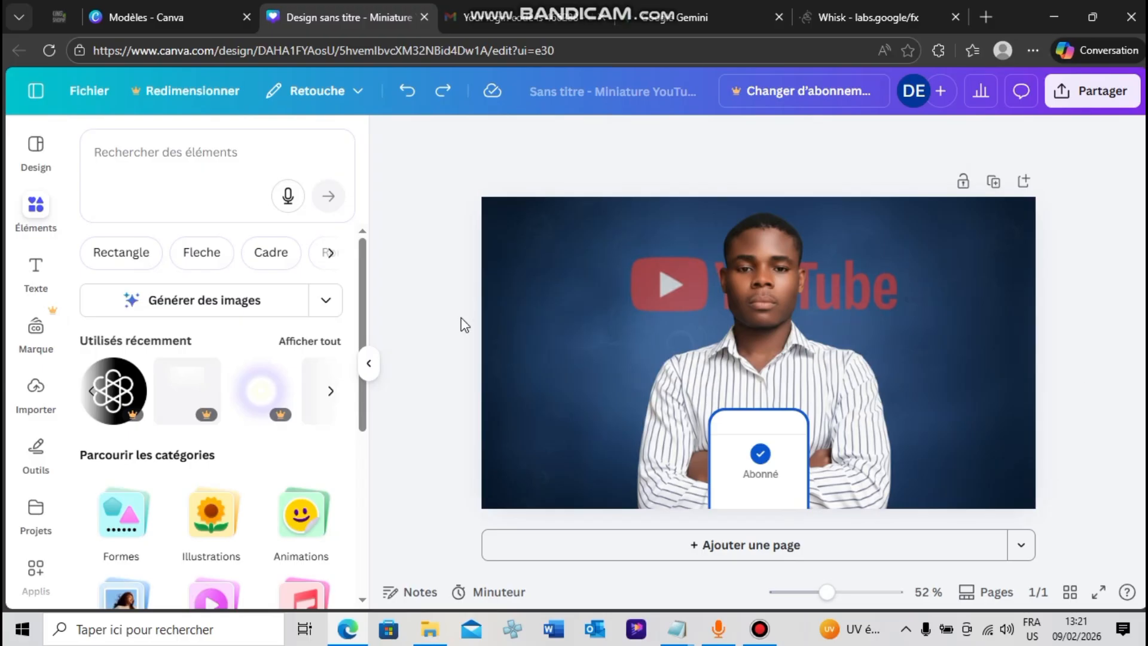
# Add a text box reading "veo 3" over the man and enlarge it to about size 83
pyautogui.click(36, 270)
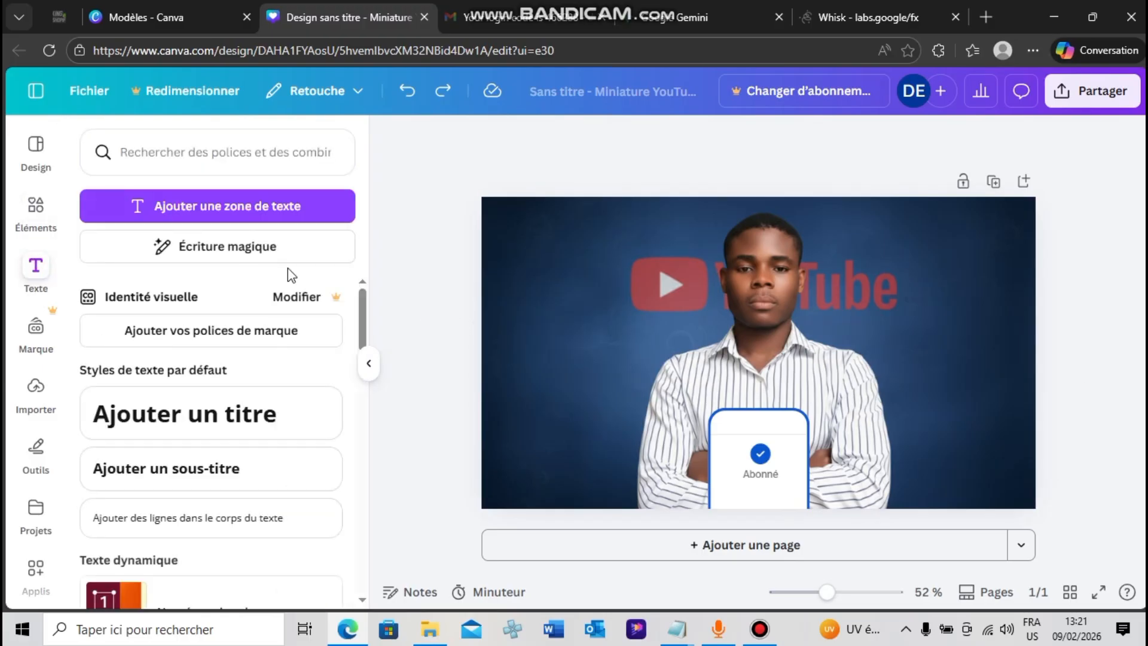
pyautogui.click(211, 229)
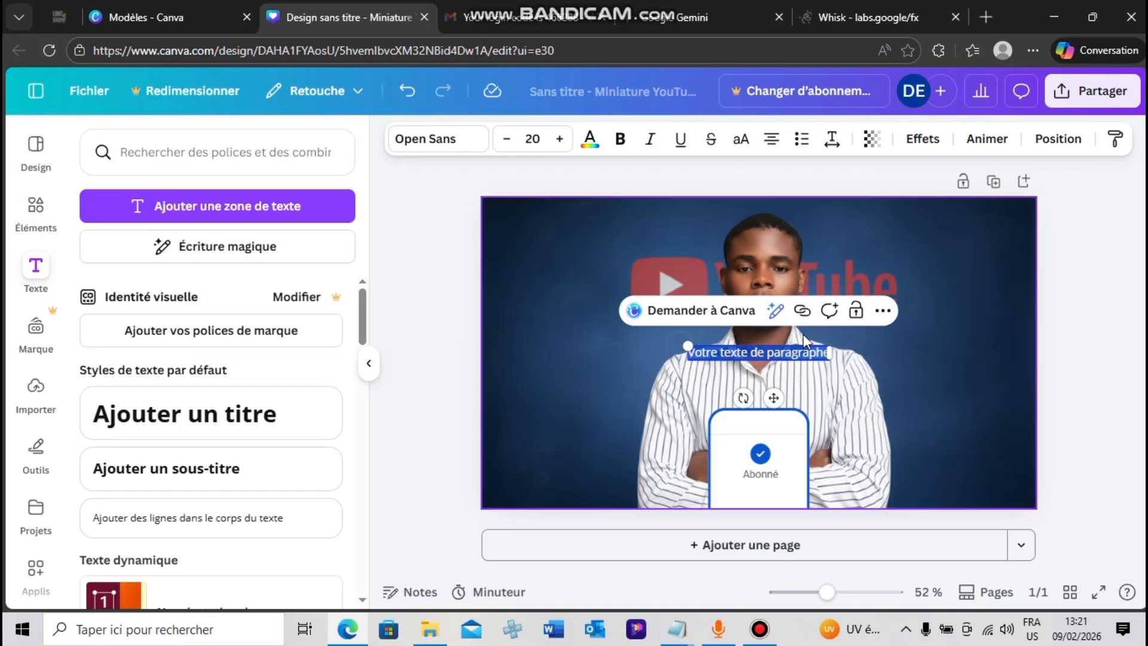
pyautogui.write('Veo')
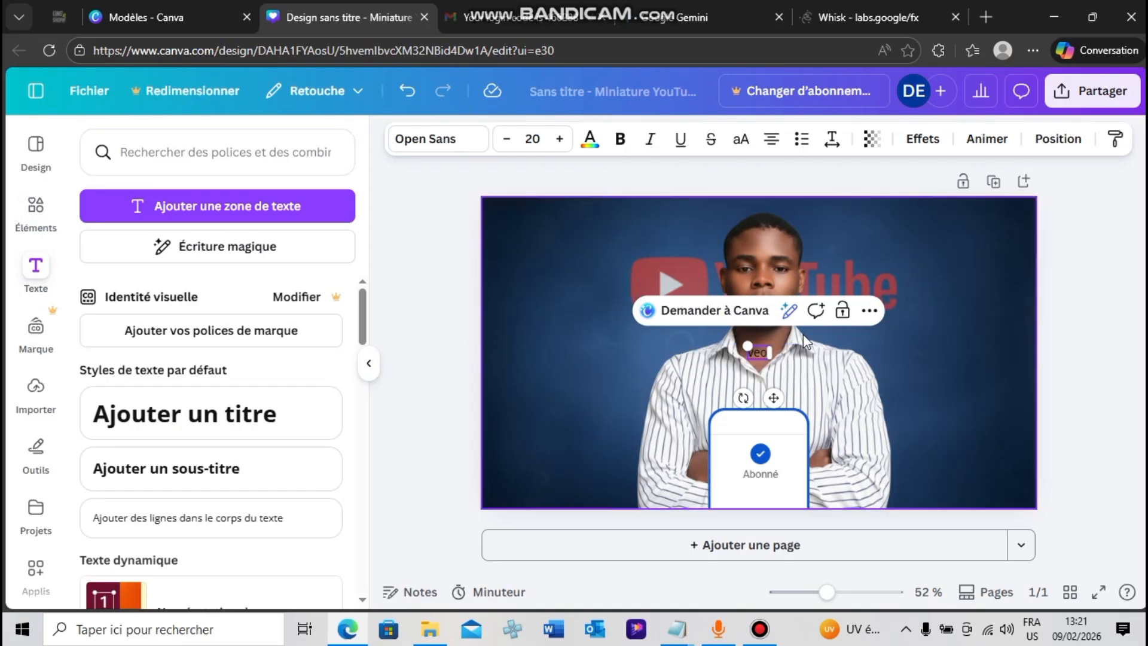
pyautogui.write(' 3')
pyautogui.moveTo(743, 345); pyautogui.dragTo(642, 303)
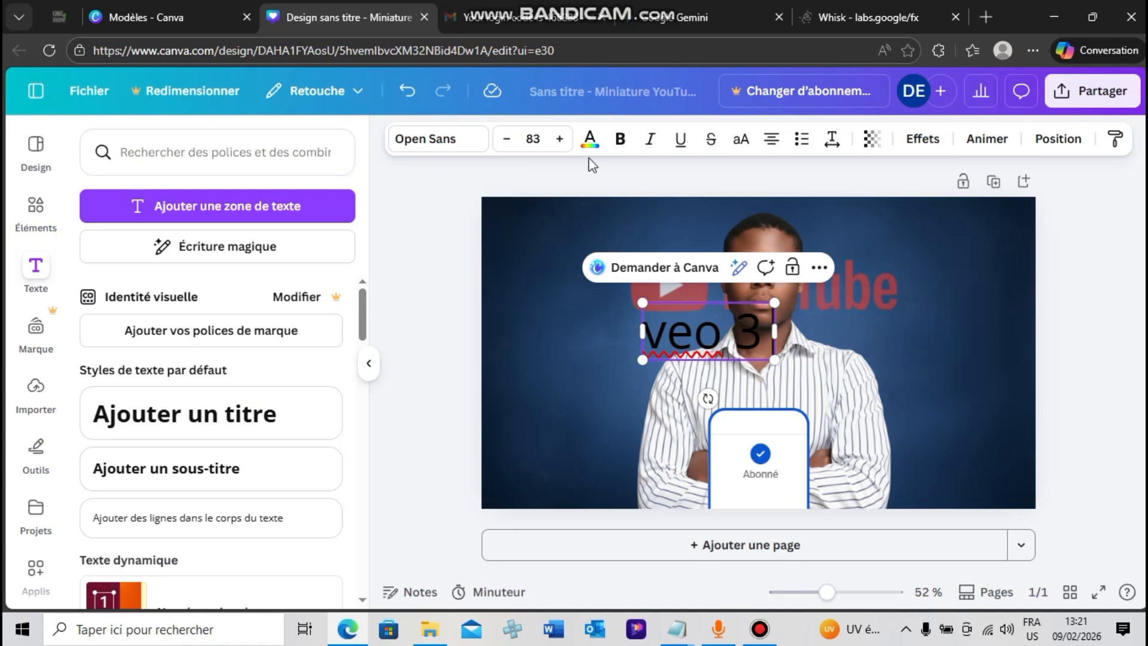
# Make the "veo 3" text bold and all uppercase
pyautogui.click(625, 149)
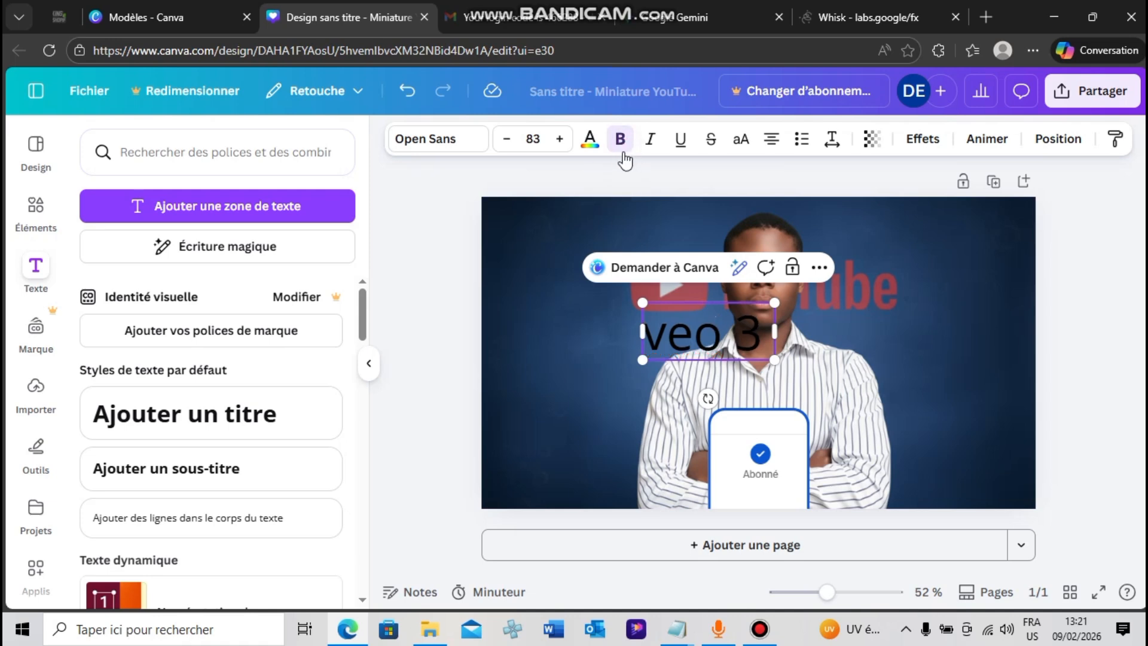
pyautogui.doubleClick(692, 326)
pyautogui.click(752, 378)
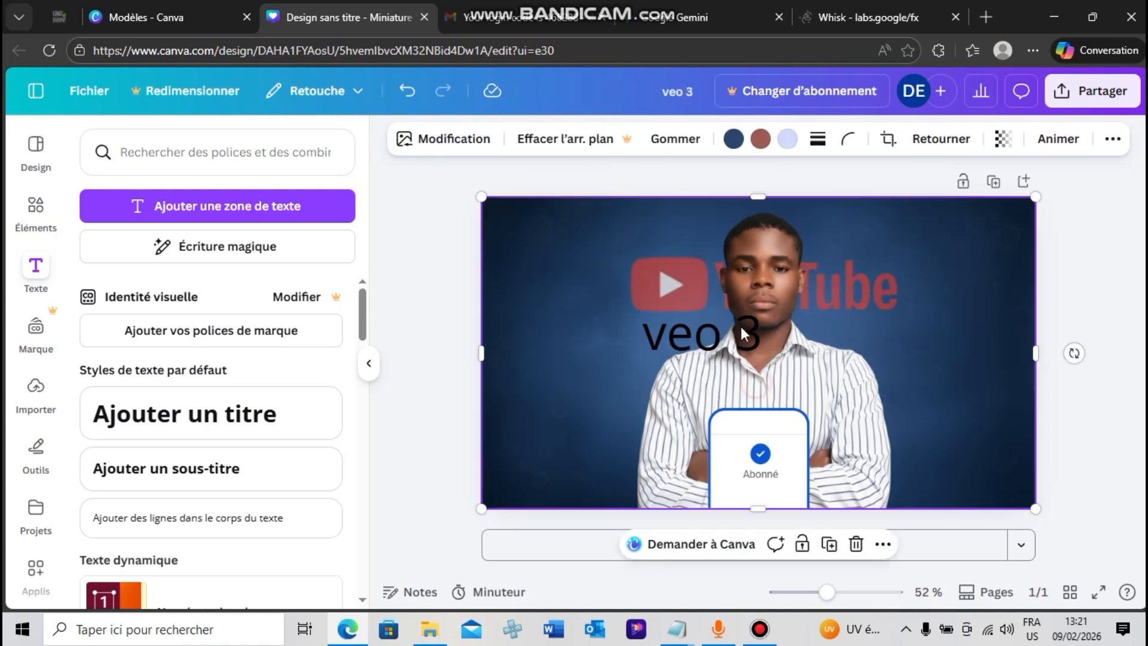
pyautogui.doubleClick(727, 335)
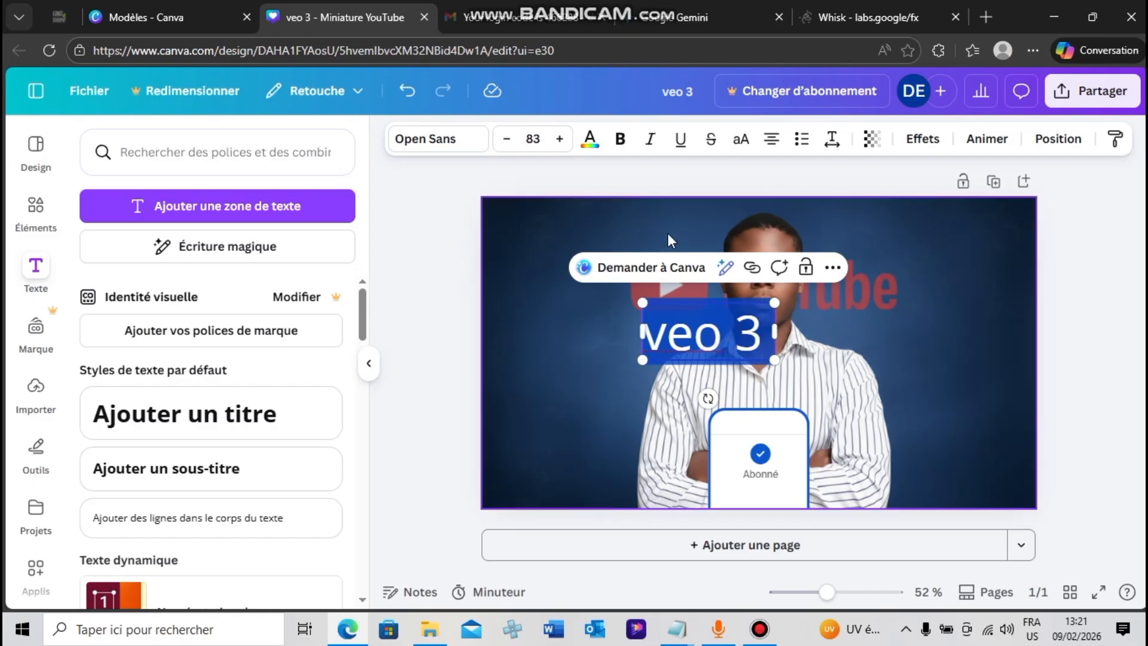
pyautogui.click(620, 139)
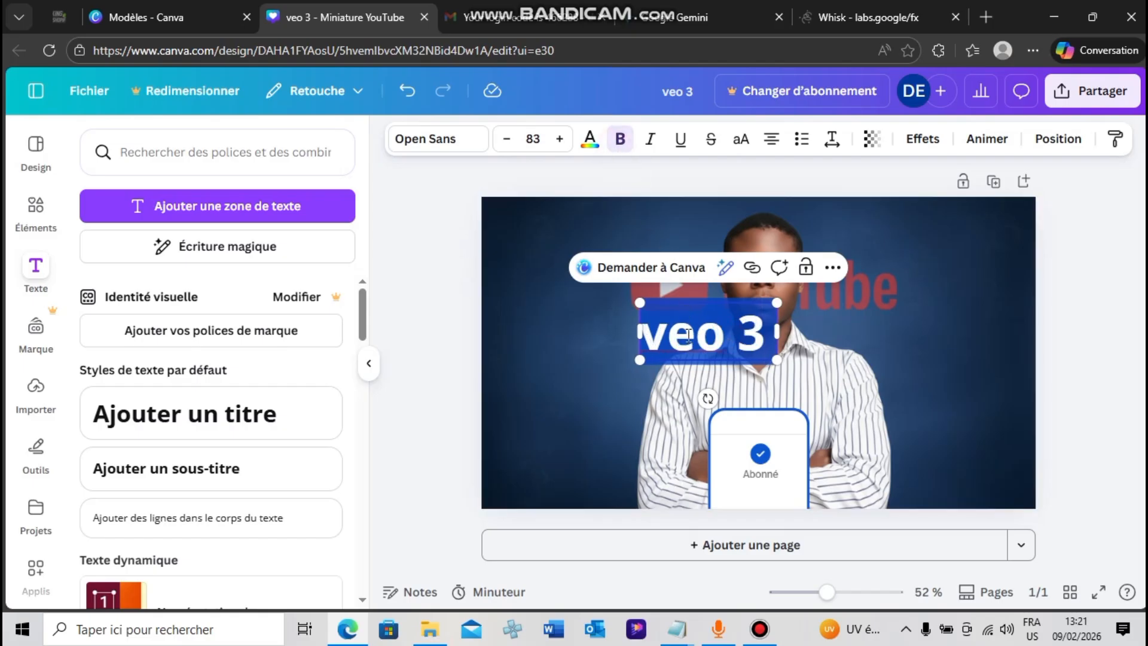
pyautogui.click(754, 141)
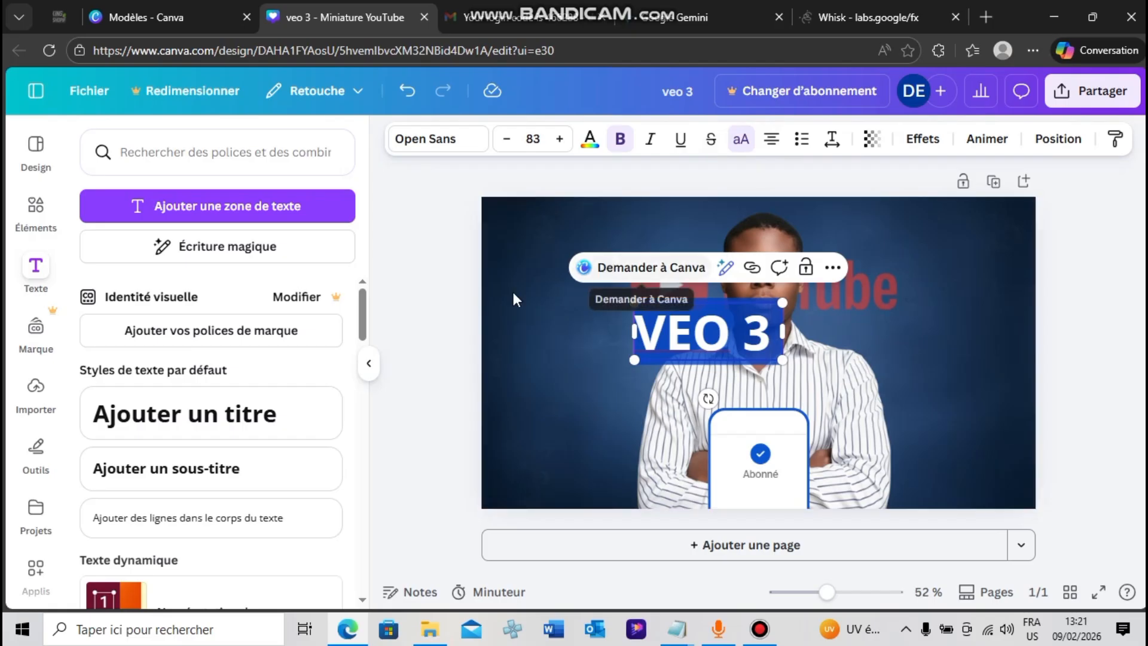
pyautogui.click(414, 319)
# Reduce the "VEO 3" text to size 68.4 beside the man's head, left of the YouTube logo, and set its Open Sans weight to Très gras
pyautogui.moveTo(669, 326); pyautogui.dragTo(528, 253)
pyautogui.moveTo(596, 282); pyautogui.dragTo(561, 275)
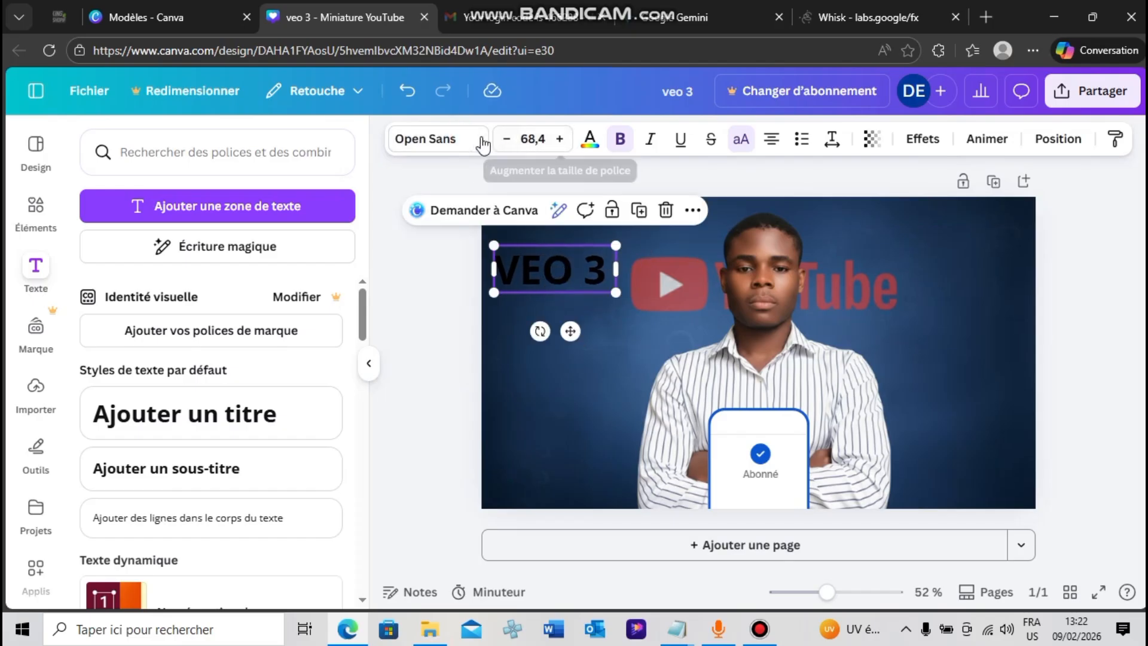
pyautogui.click(456, 142)
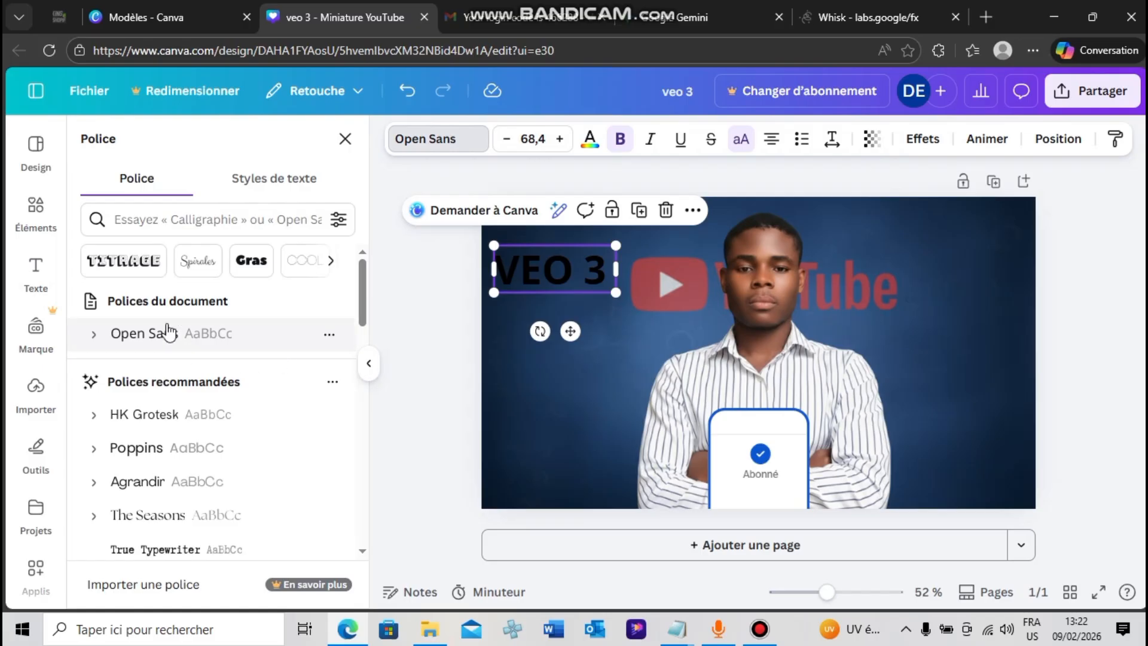
pyautogui.click(96, 335)
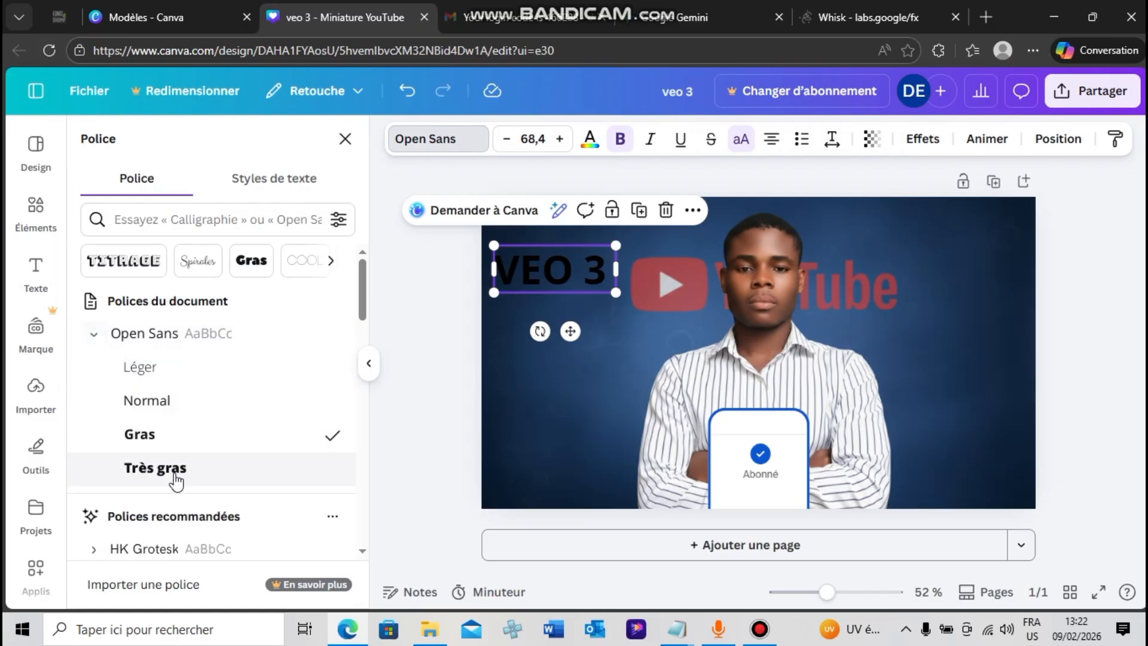
pyautogui.click(174, 472)
pyautogui.click(398, 420)
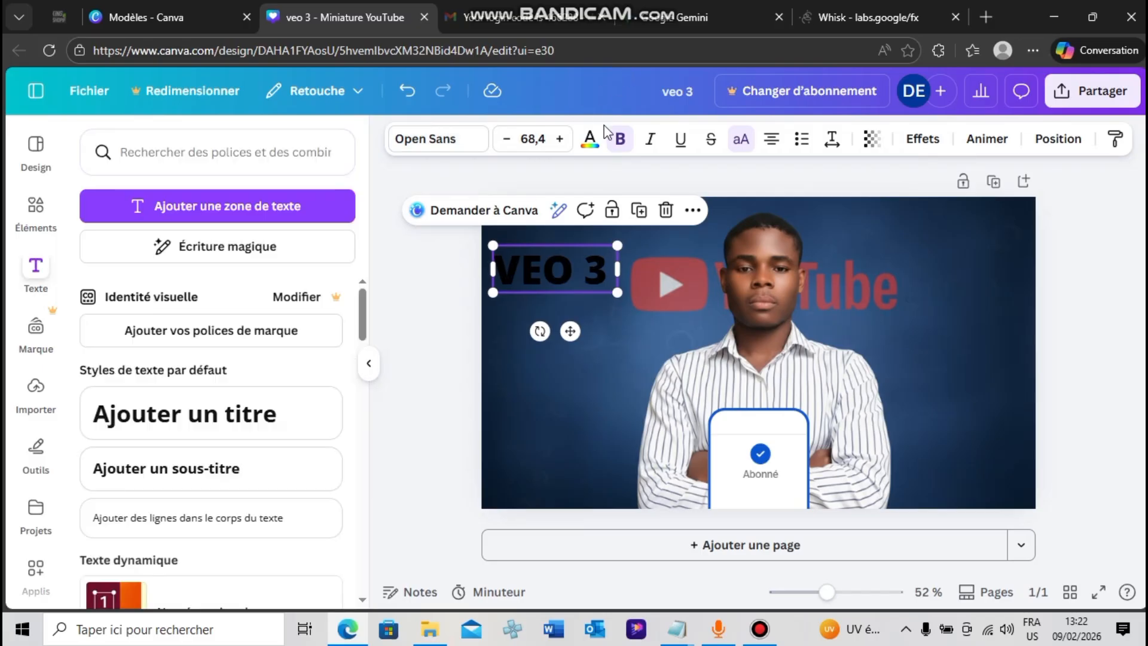
# Try custom orange, yellow and blue colours on the "VEO 3" text, ending on orange
pyautogui.click(589, 140)
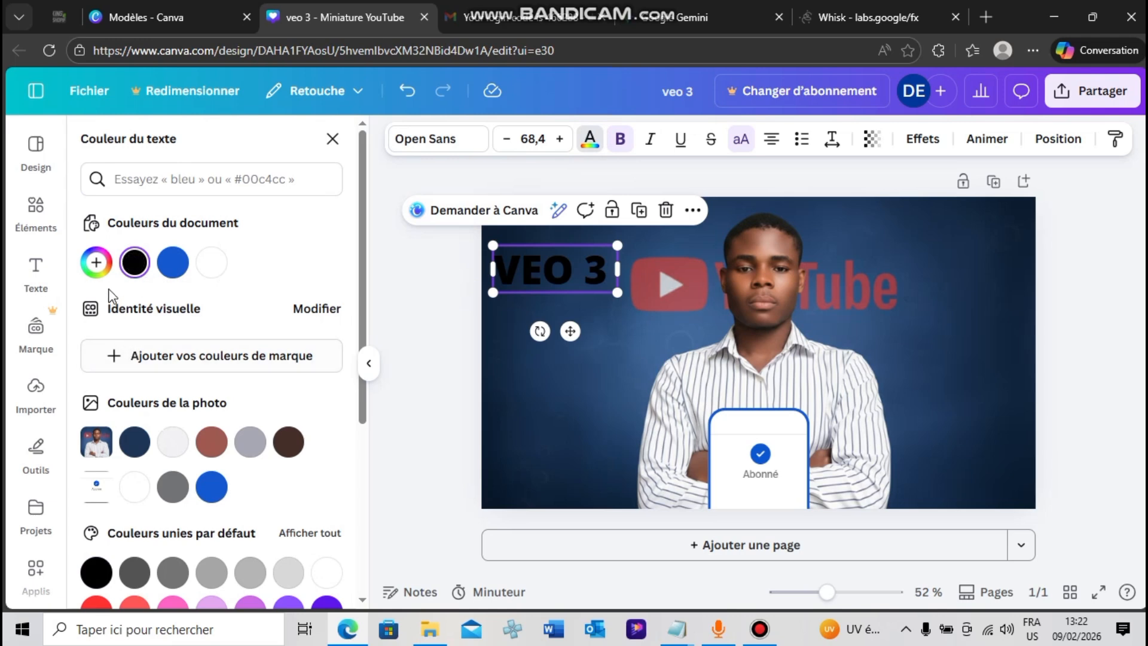
pyautogui.click(97, 262)
pyautogui.moveTo(99, 451); pyautogui.dragTo(325, 343)
pyautogui.click(96, 424)
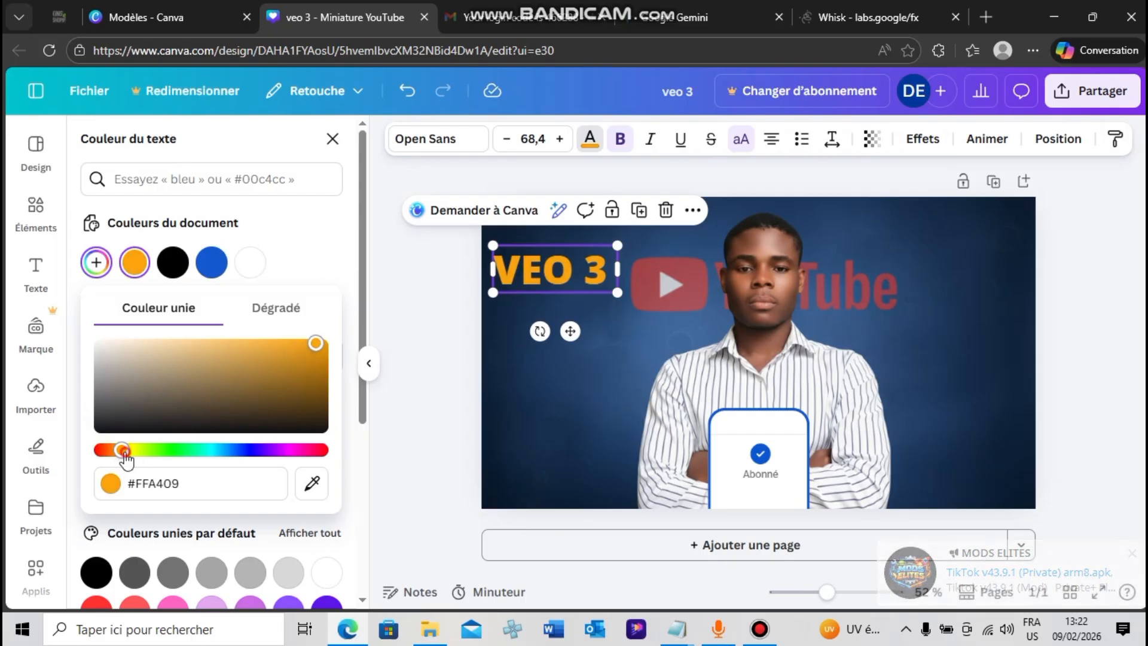
pyautogui.moveTo(126, 459); pyautogui.dragTo(135, 460)
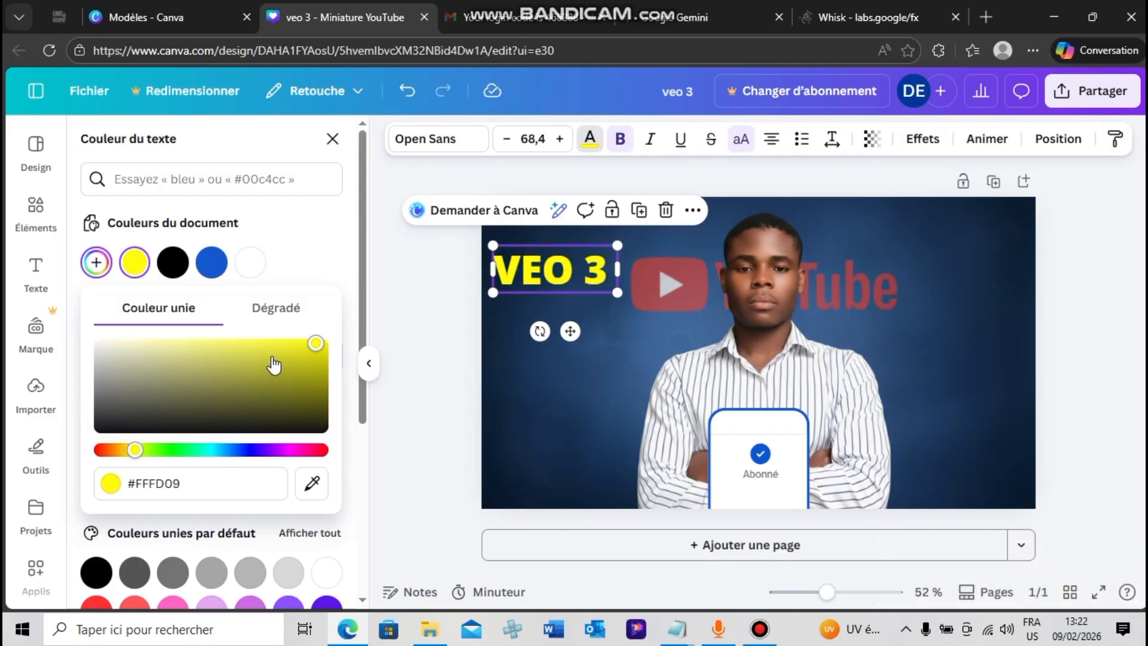
pyautogui.moveTo(308, 350); pyautogui.dragTo(265, 346)
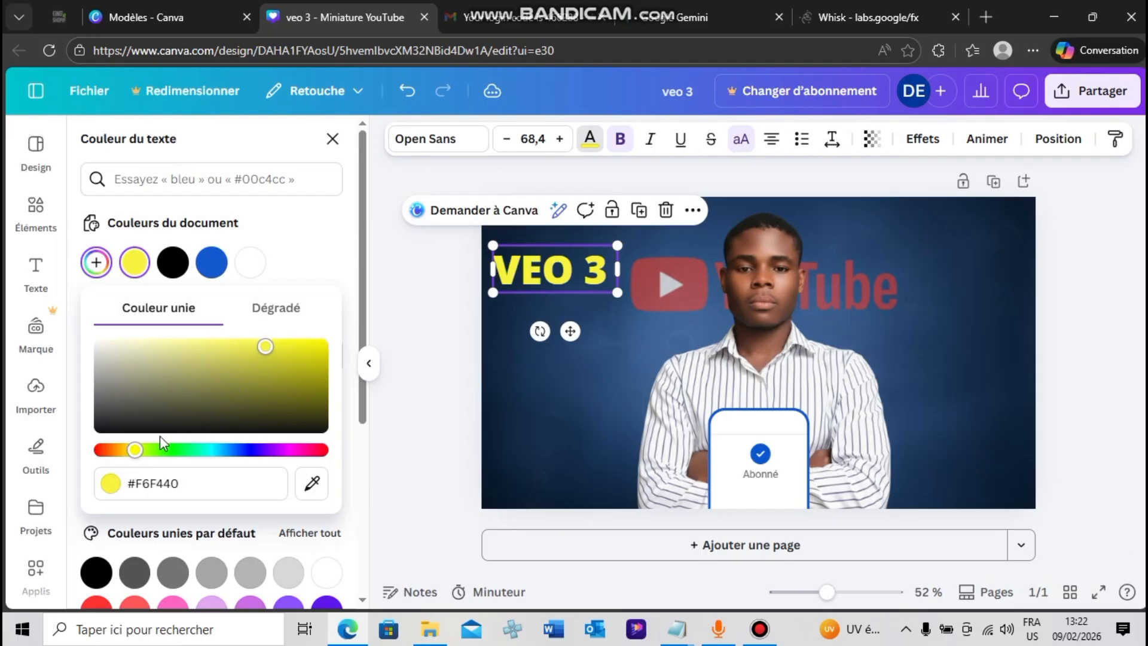
pyautogui.moveTo(136, 459); pyautogui.dragTo(241, 462)
pyautogui.moveTo(268, 349)
pyautogui.mouseDown()
pyautogui.moveTo(320, 333)
pyautogui.moveTo(273, 340)
pyautogui.mouseUp()
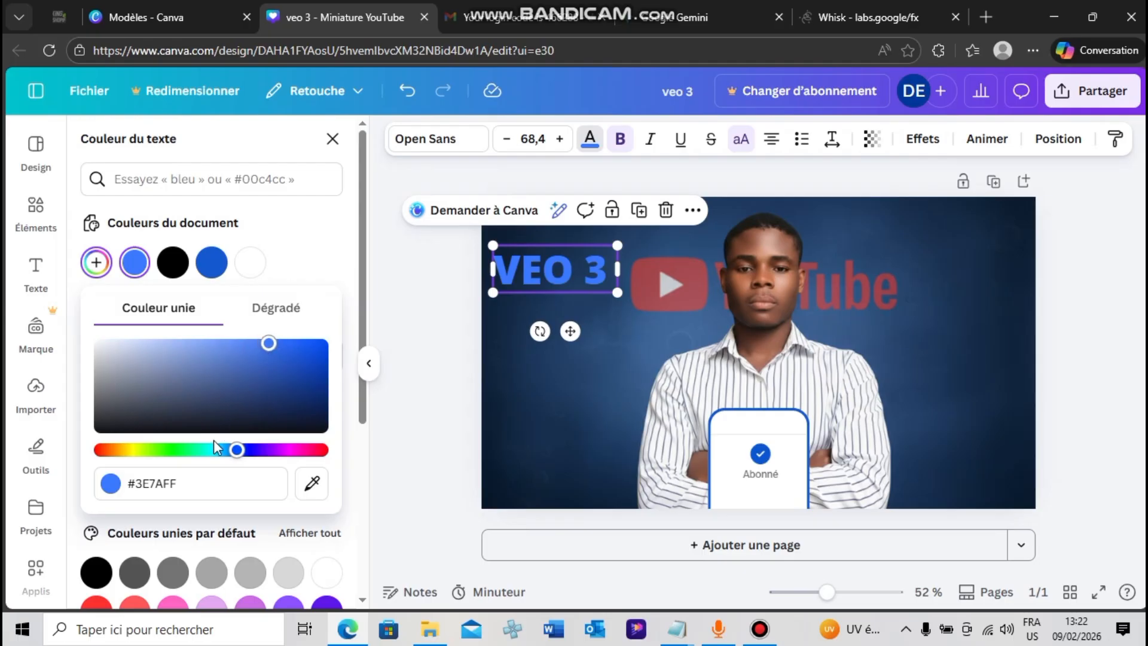
pyautogui.moveTo(237, 450); pyautogui.dragTo(122, 450)
pyautogui.moveTo(264, 348); pyautogui.dragTo(322, 323)
pyautogui.click(444, 312)
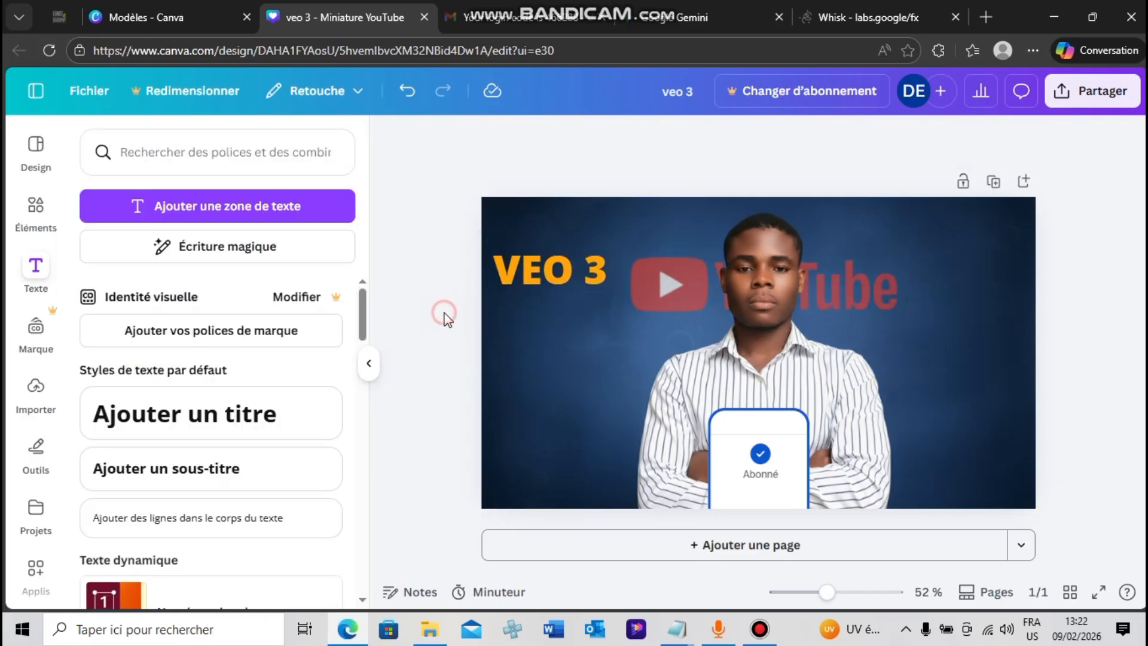
# Move the "VEO 3" text down and slightly right so it lines up with the YouTube logo
pyautogui.click(550, 280)
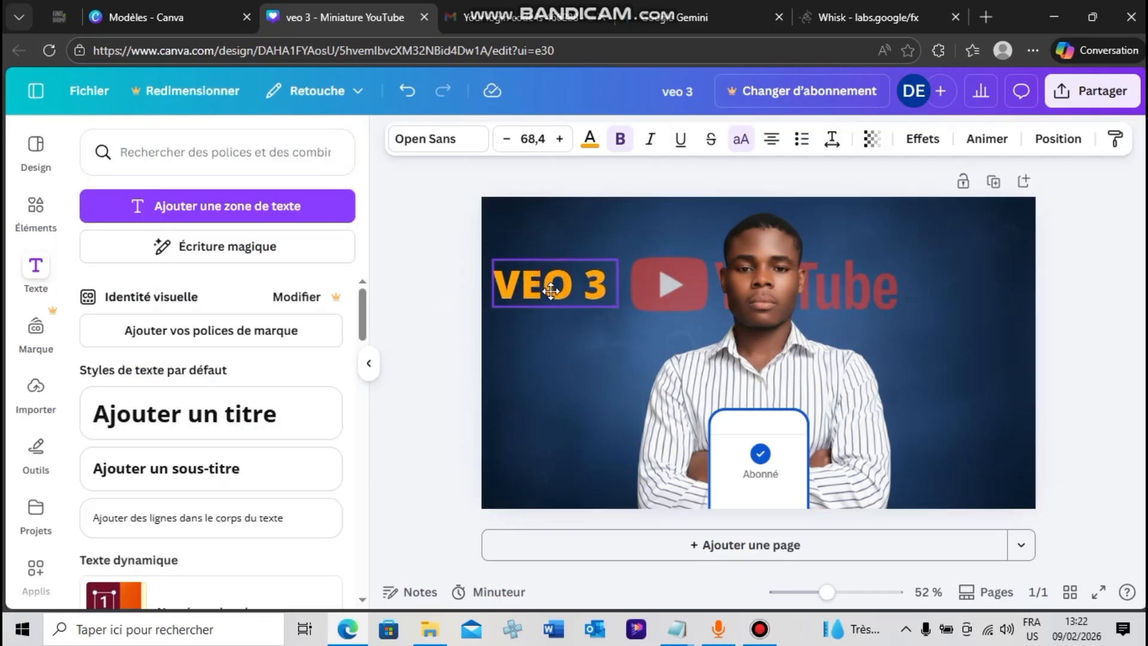
pyautogui.click(596, 150)
pyautogui.click(448, 308)
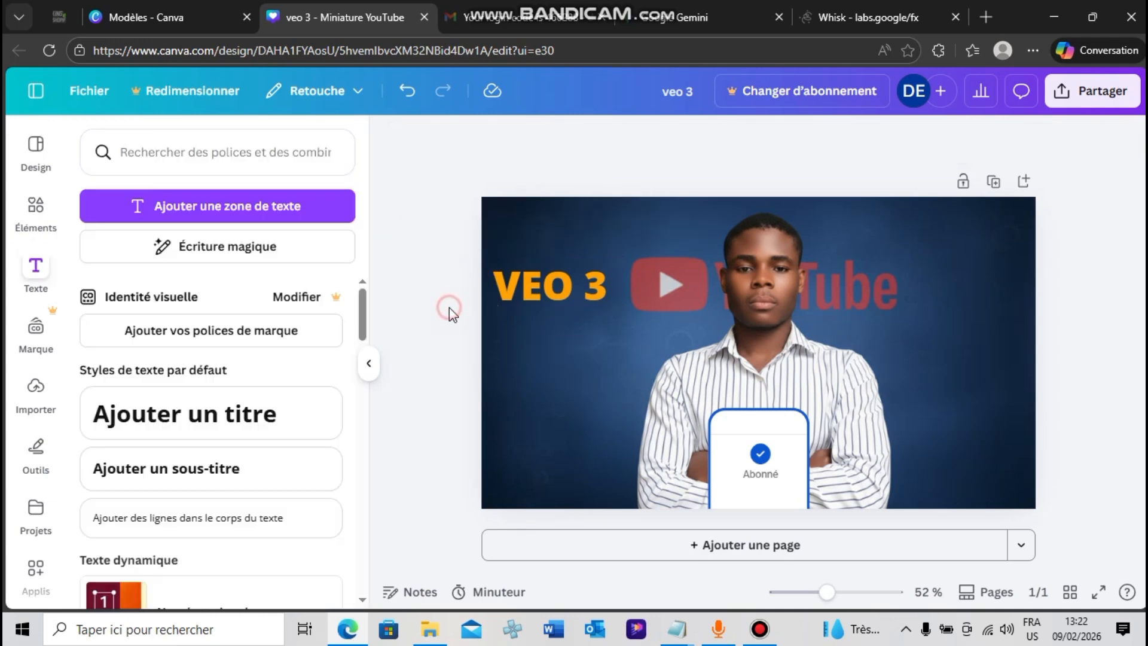
pyautogui.click(561, 285)
pyautogui.moveTo(561, 284); pyautogui.dragTo(565, 270)
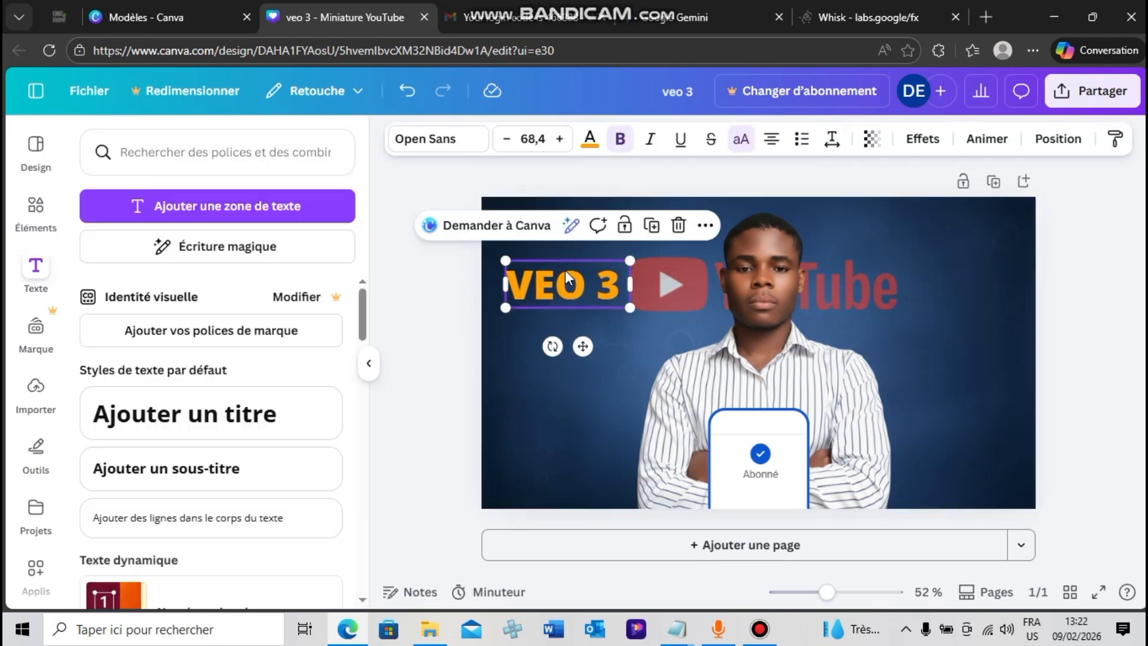
# Try the document's blue on the "VEO 3" text, and settle on white as its colour
pyautogui.click(596, 143)
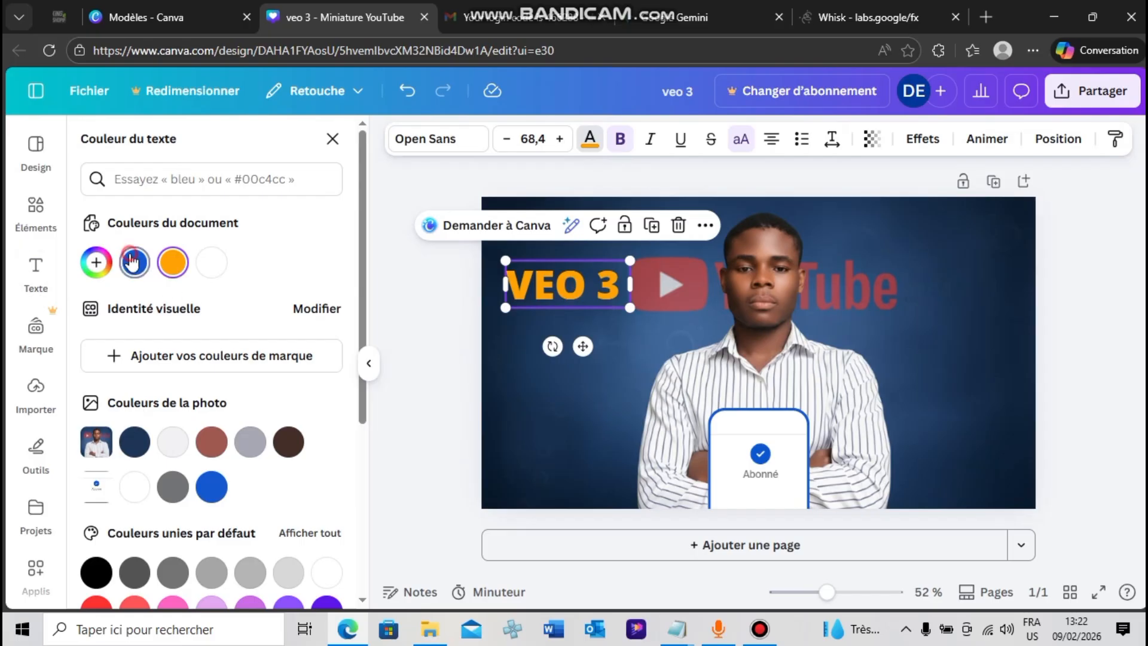
pyautogui.click(133, 262)
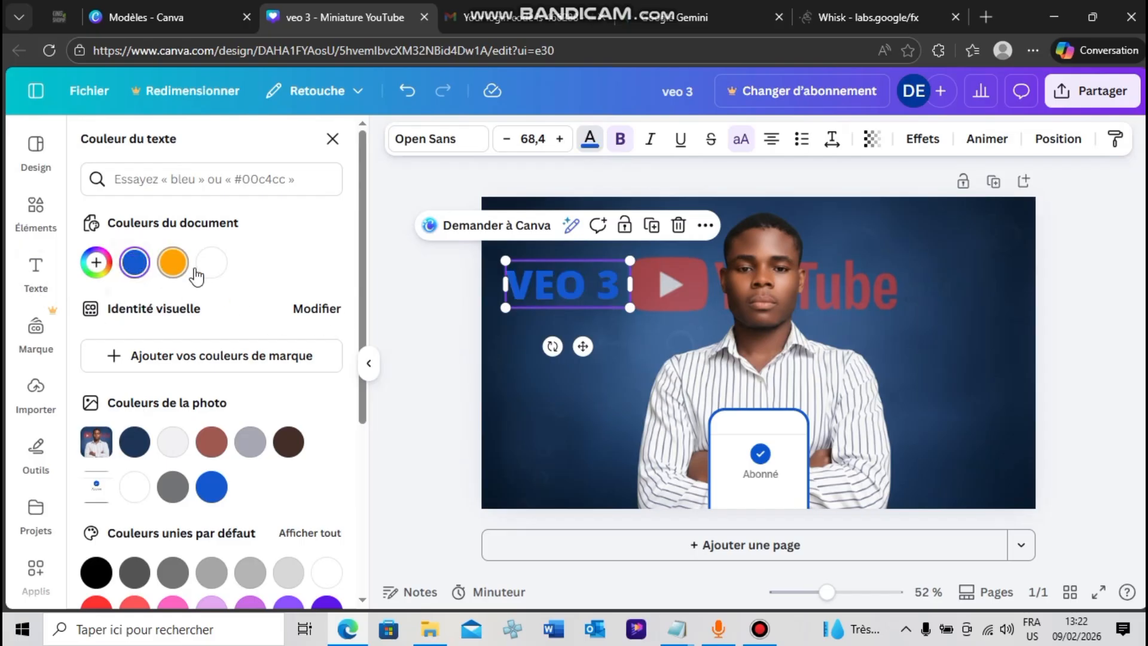
pyautogui.click(211, 262)
pyautogui.click(400, 281)
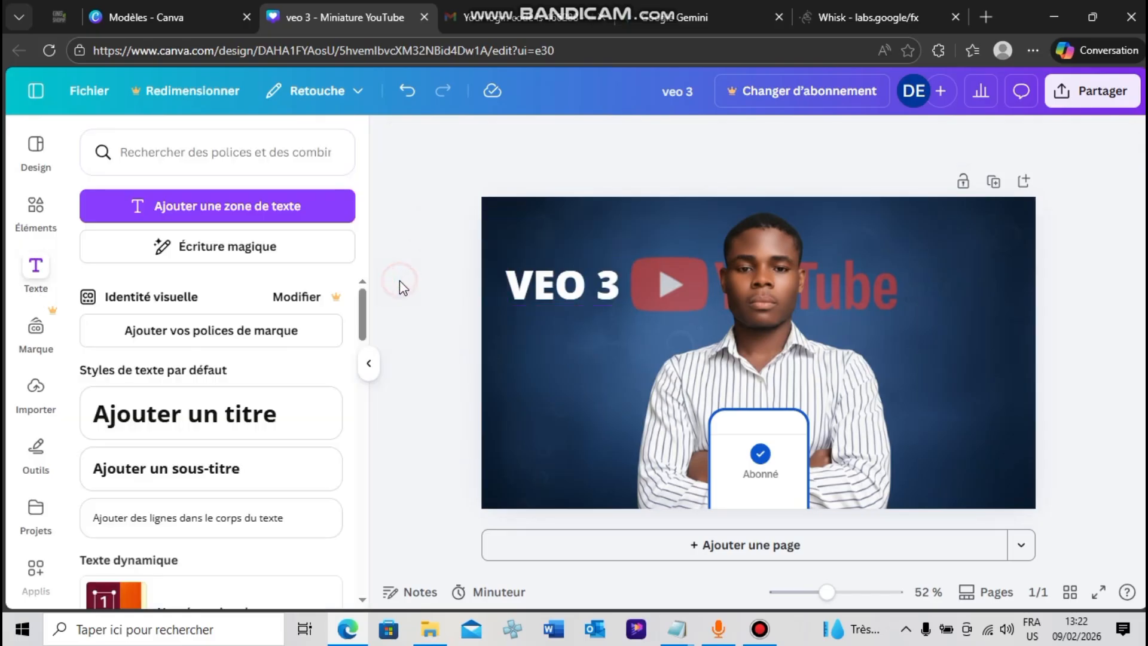
# Duplicate the "VEO 3" text, change the copy to "&", reduce it to size 50.2 and place it just after "VEO 3"
pyautogui.click(602, 299)
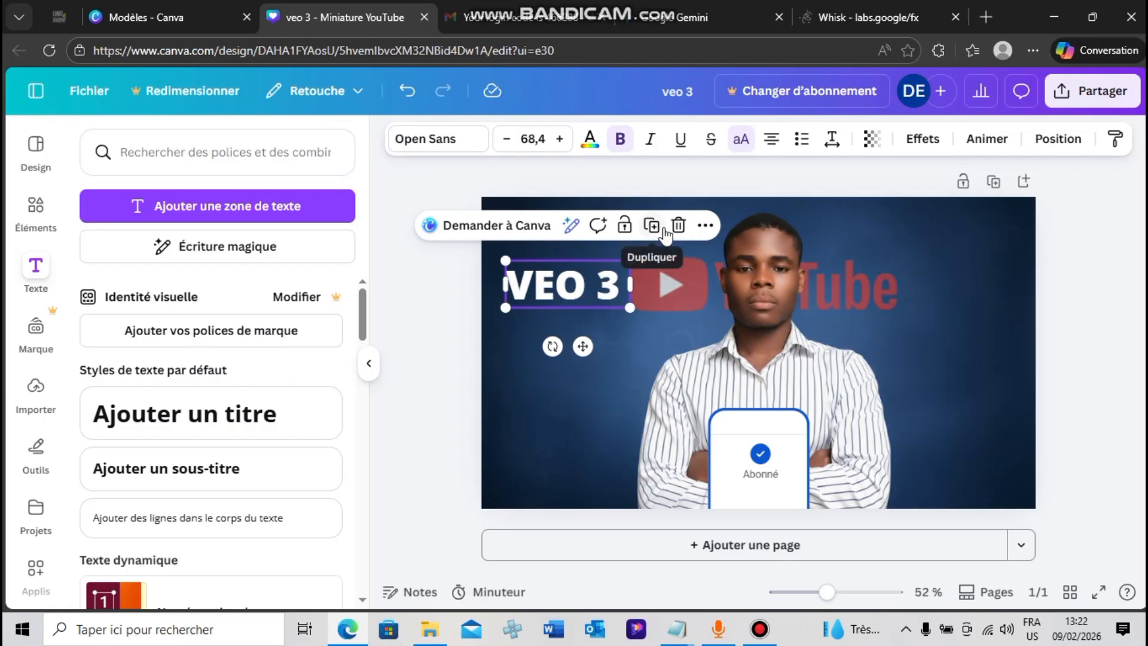
pyautogui.click(651, 225)
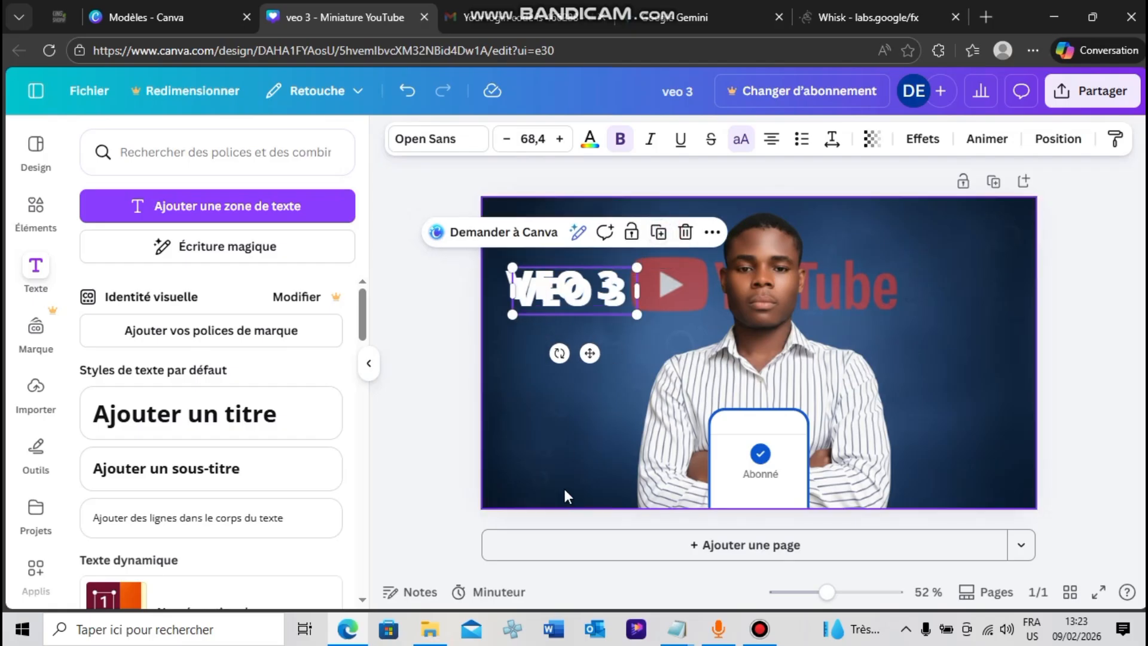
pyautogui.doubleClick(568, 306)
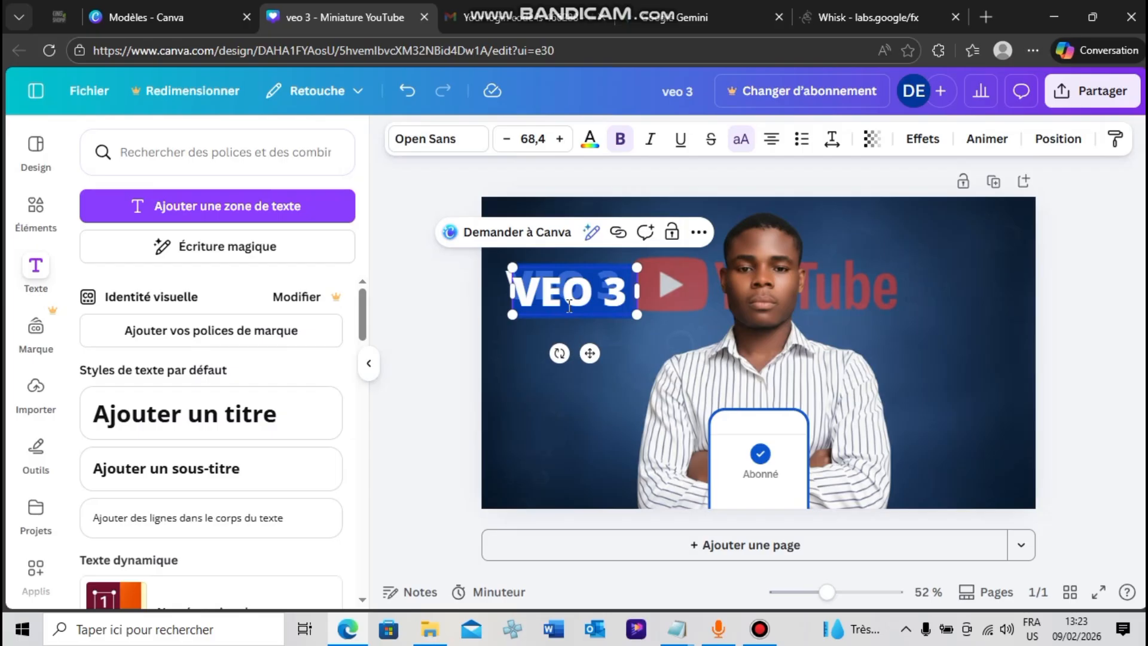
pyautogui.write('A')
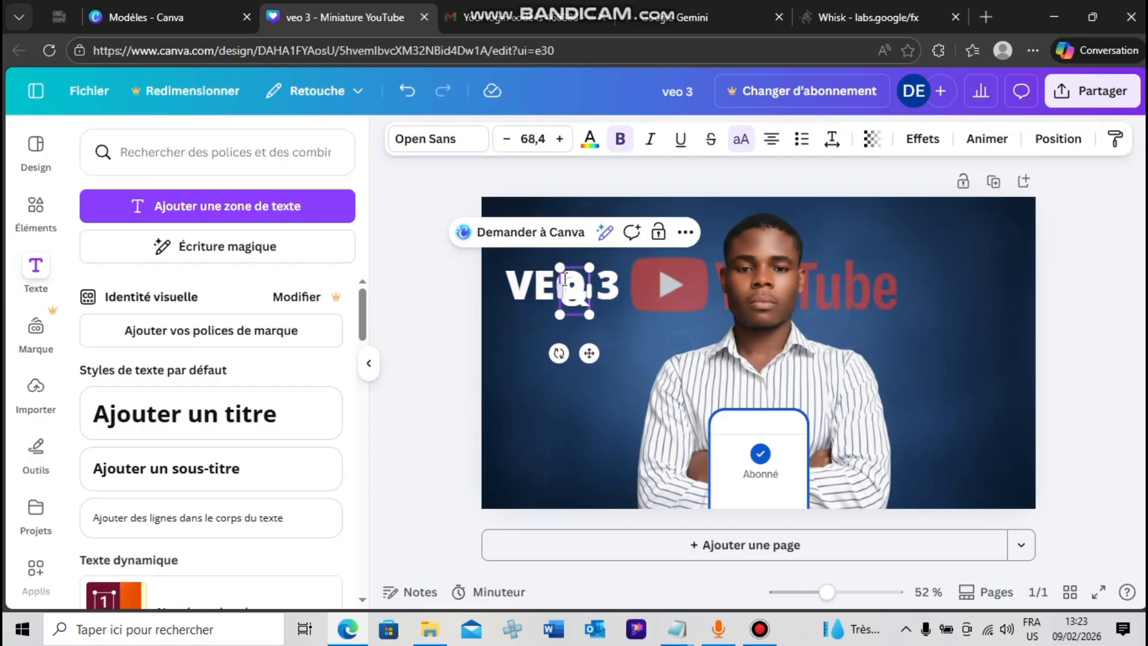
pyautogui.moveTo(559, 267); pyautogui.dragTo(640, 292)
pyautogui.click(456, 332)
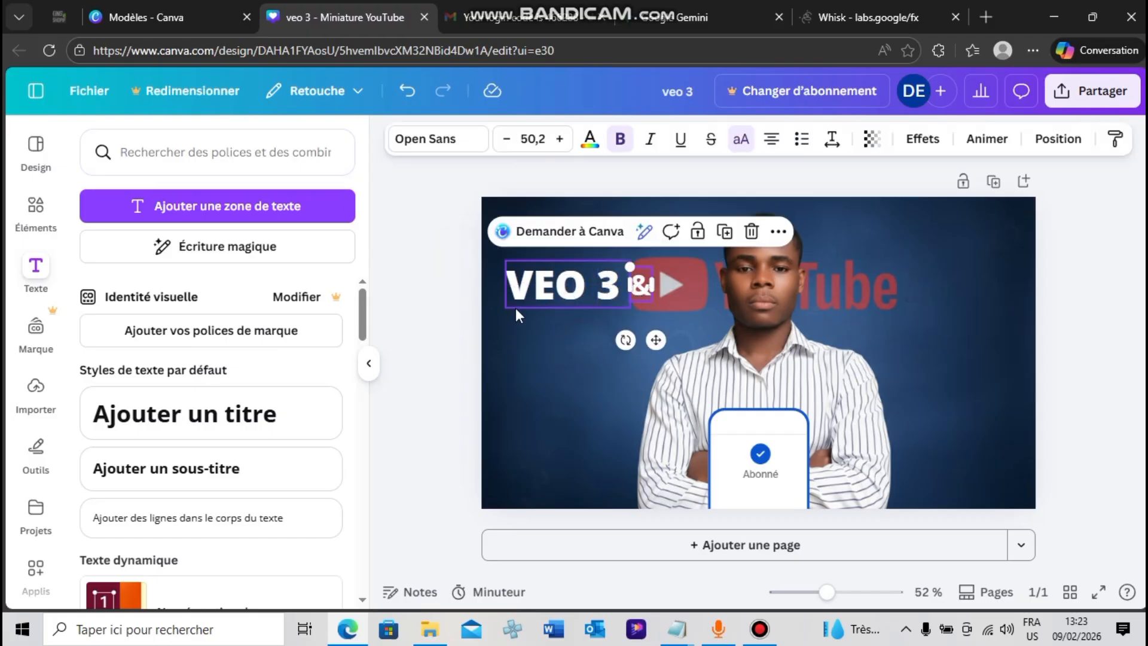
# Colour the "&" text with the custom bright yellow #F4FF28
pyautogui.click(589, 142)
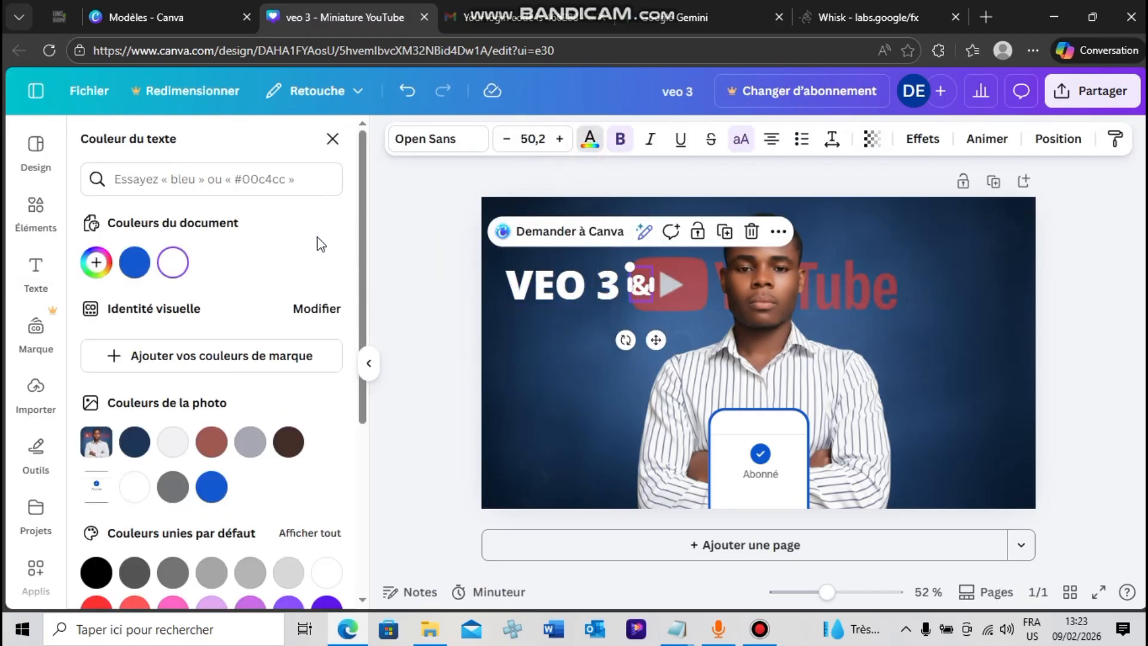
pyautogui.click(95, 262)
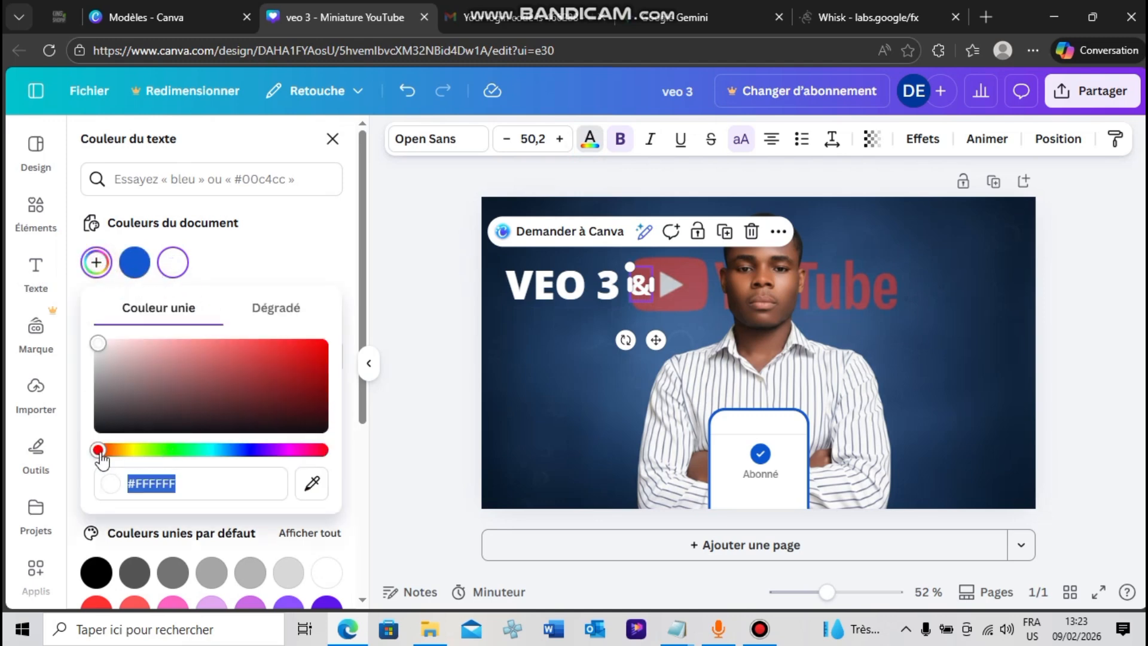
pyautogui.moveTo(101, 454); pyautogui.dragTo(139, 454)
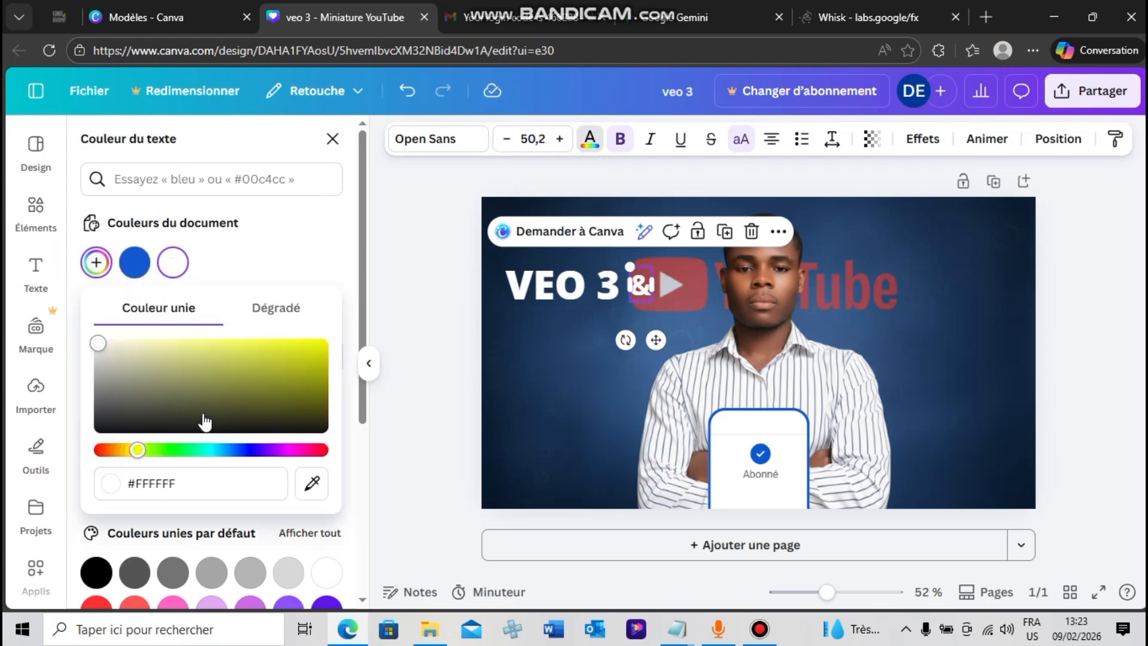
pyautogui.moveTo(183, 395); pyautogui.dragTo(289, 343)
pyautogui.click(417, 348)
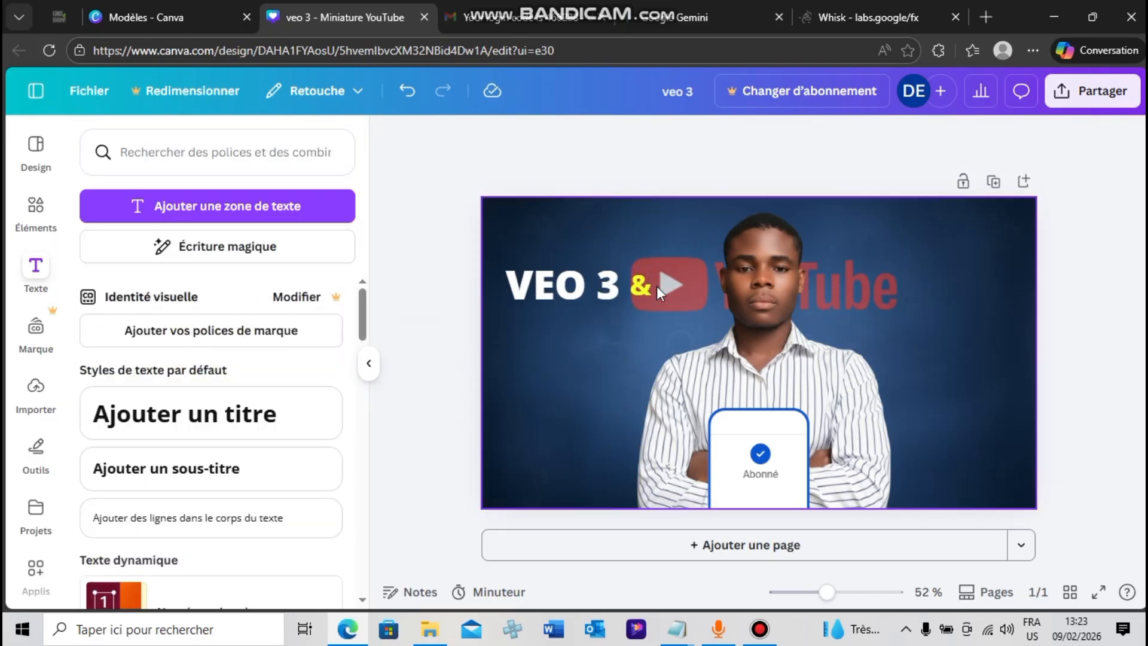
# Nudge the "&" text slightly down beside "VEO 3"
pyautogui.click(640, 284)
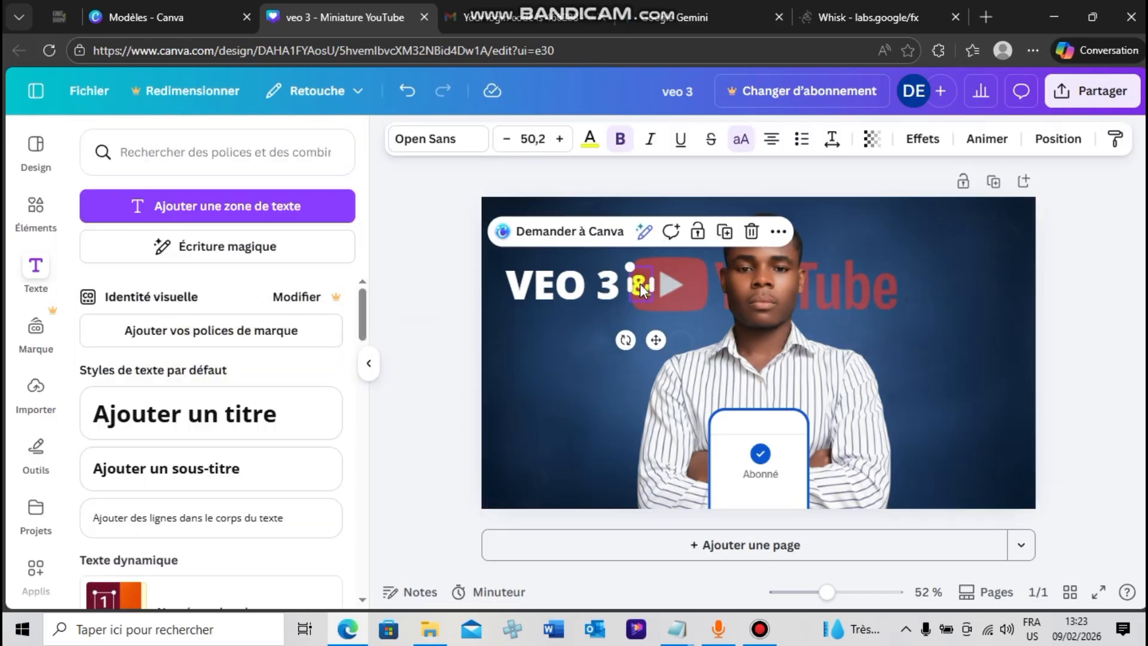
pyautogui.press('Down')
pyautogui.press('Down')
pyautogui.press('Down')
pyautogui.press('Down')
pyautogui.press('Down')
pyautogui.press('Down')
pyautogui.press('Down')
pyautogui.press('Down')
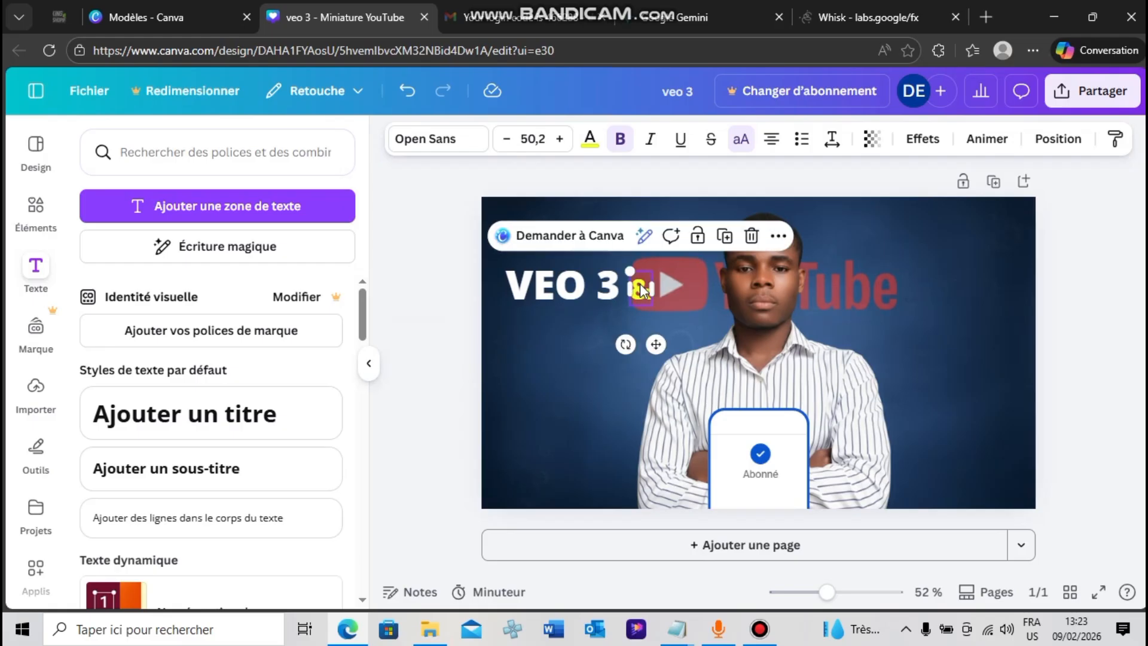
pyautogui.click(465, 316)
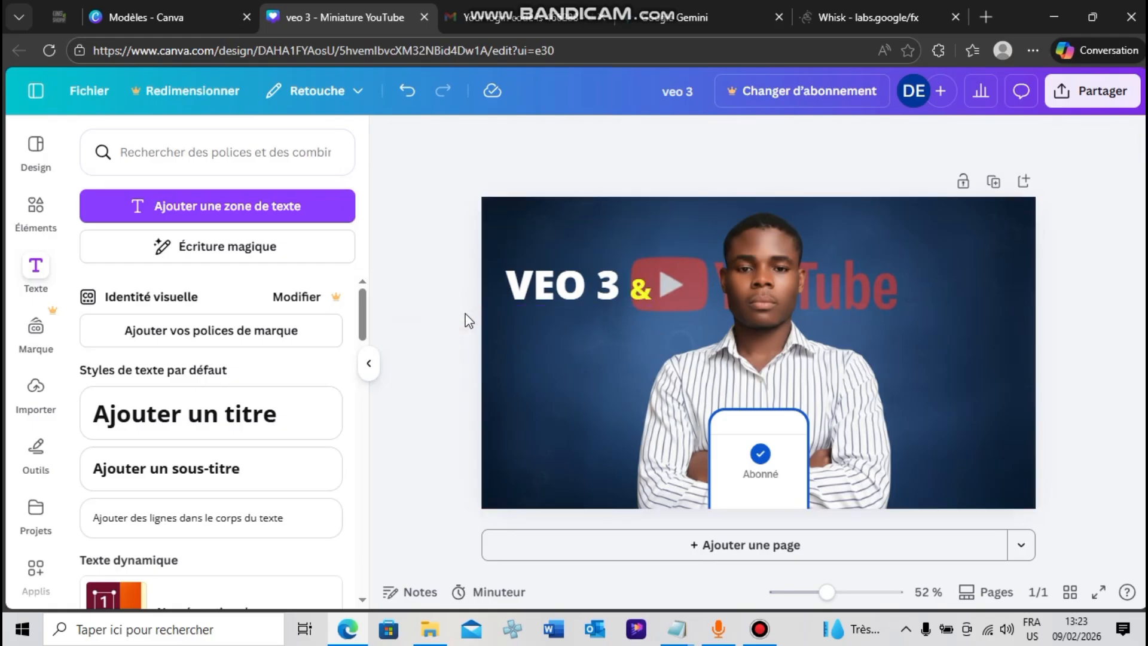
# Add a new text box reading "GEMINI PRO"
pyautogui.click(233, 206)
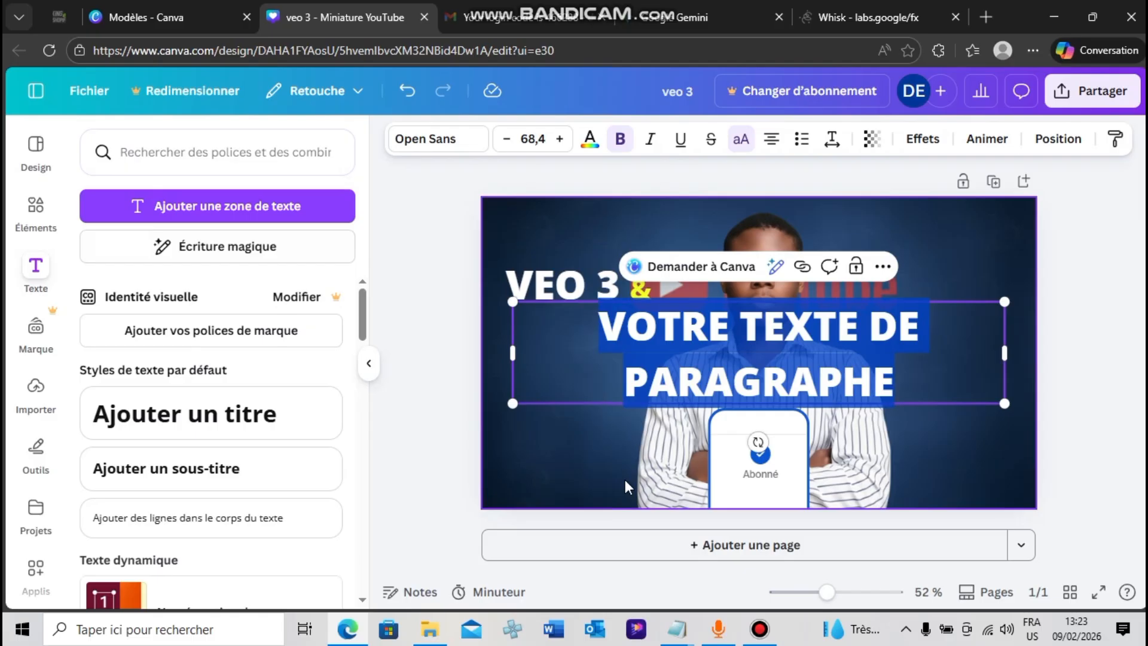
pyautogui.write('GEMINI')
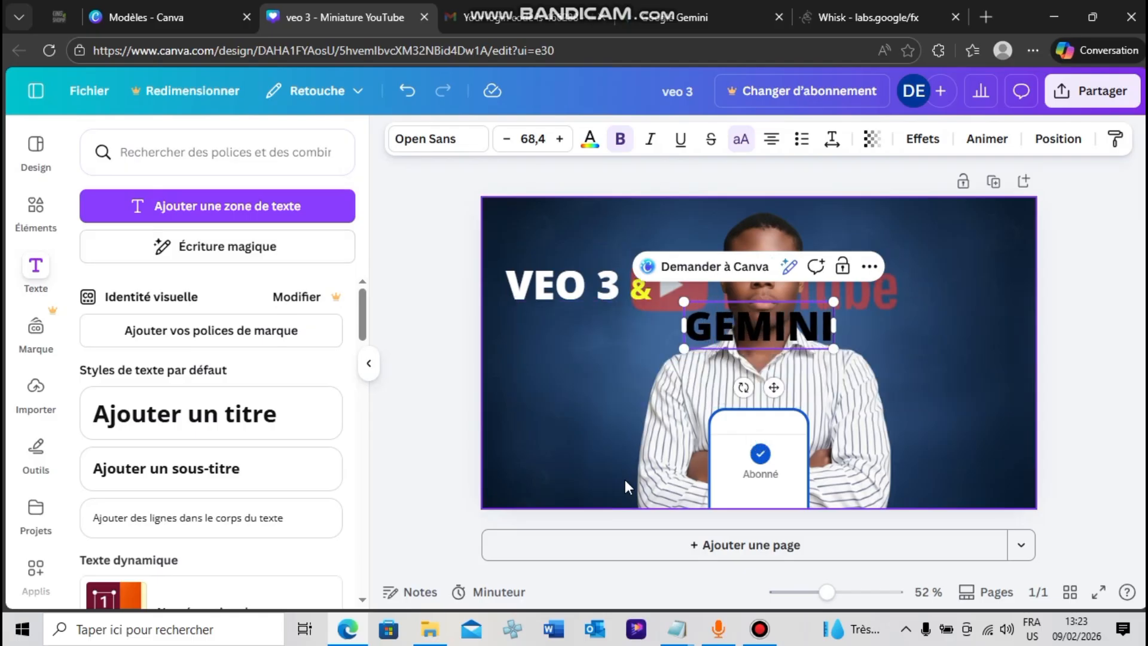
pyautogui.write(' PRO')
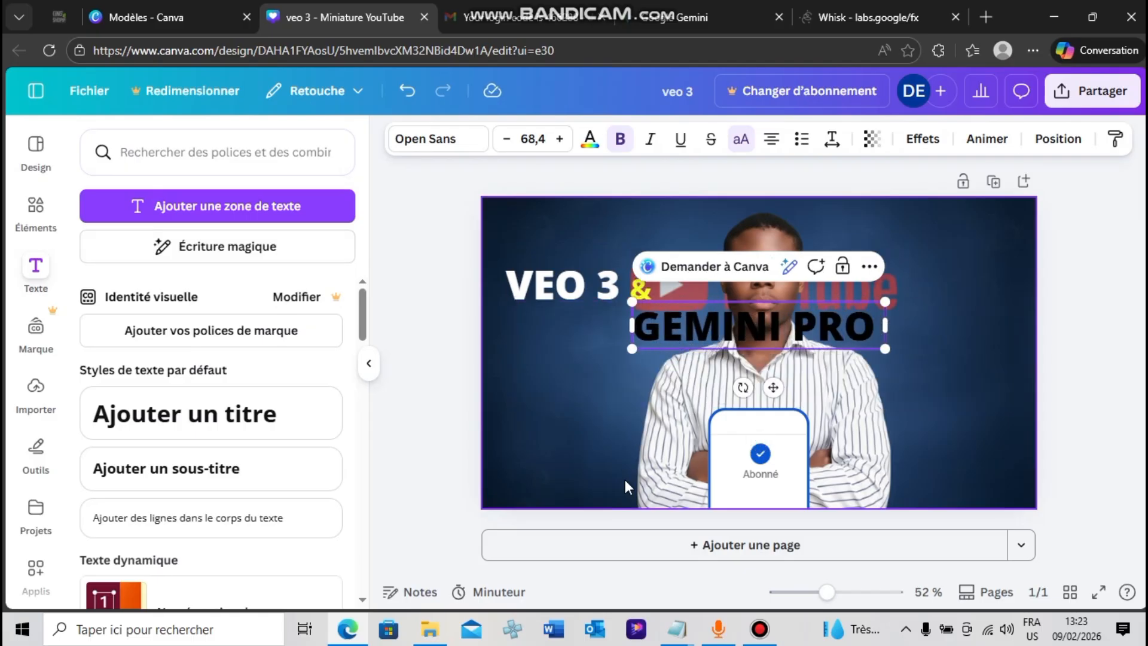
pyautogui.hotkey('ctrl', 'a')
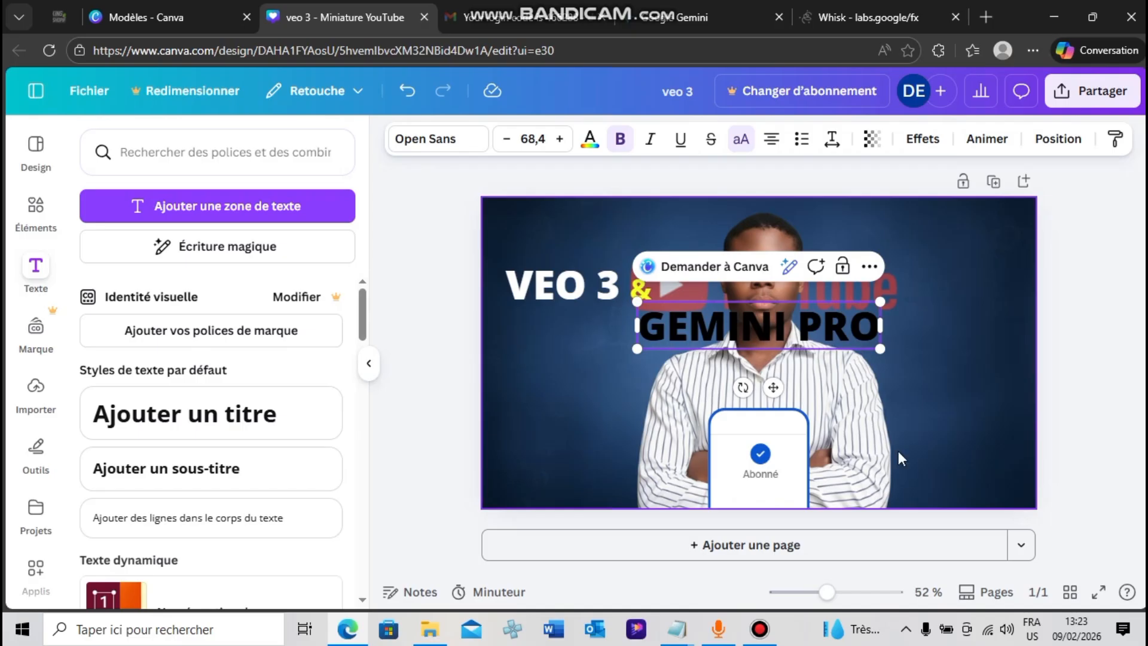
pyautogui.click(1111, 417)
# Place the "GEMINI PRO" text directly beneath "VEO 3 &" and reduce it to size 58.6
pyautogui.click(736, 318)
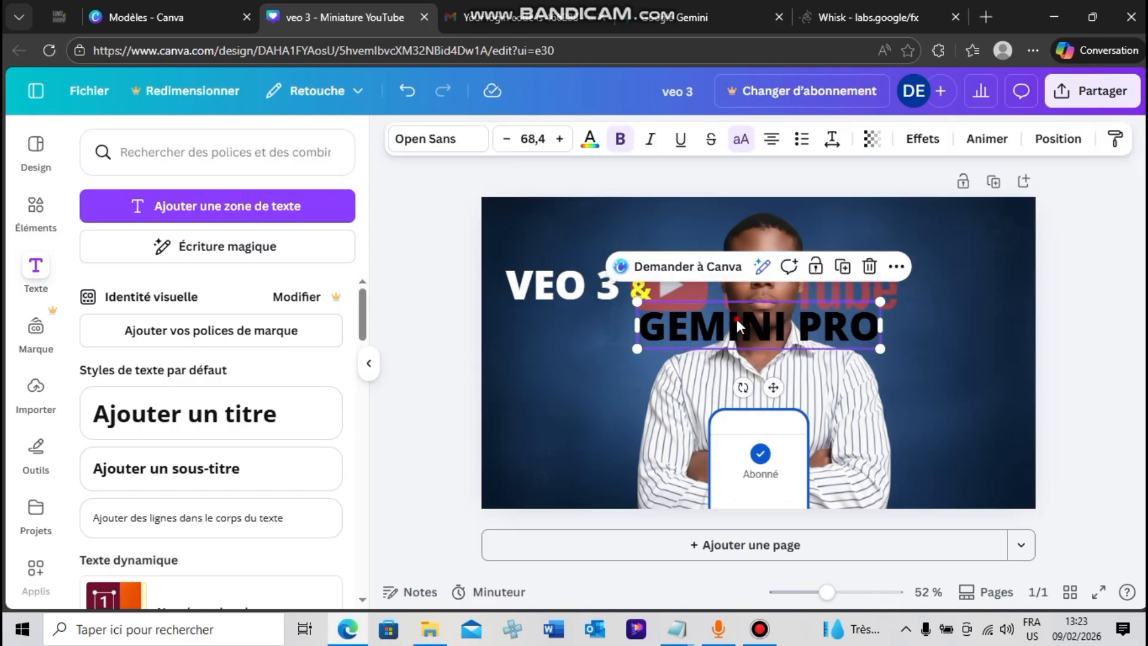
pyautogui.moveTo(737, 319); pyautogui.dragTo(566, 336)
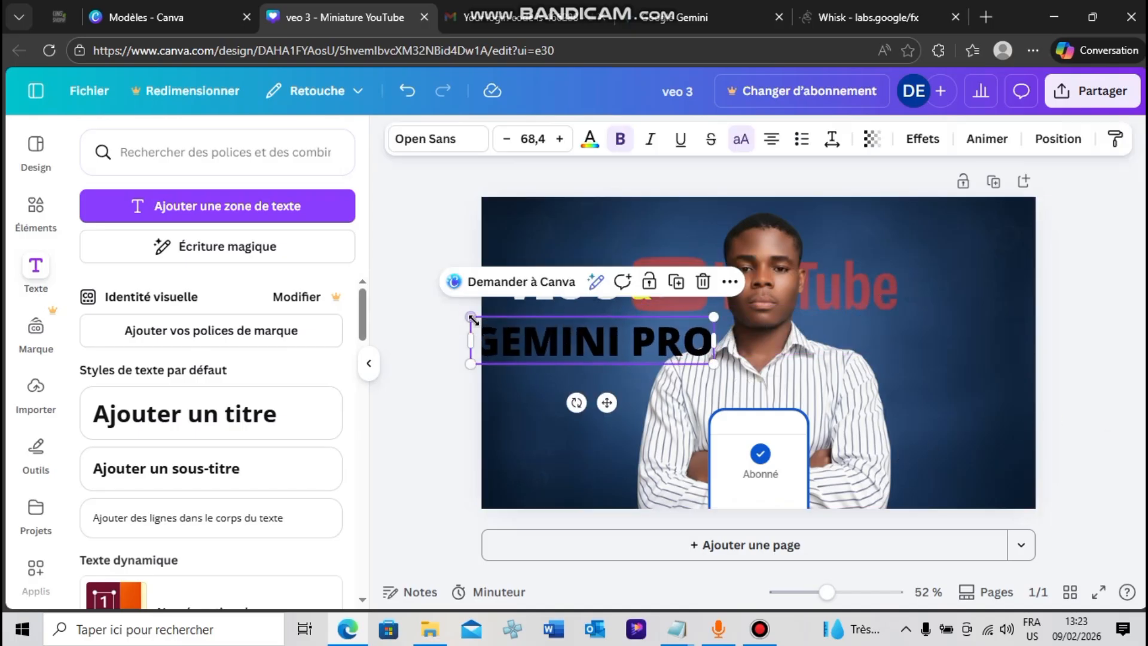
pyautogui.moveTo(468, 311); pyautogui.dragTo(500, 323)
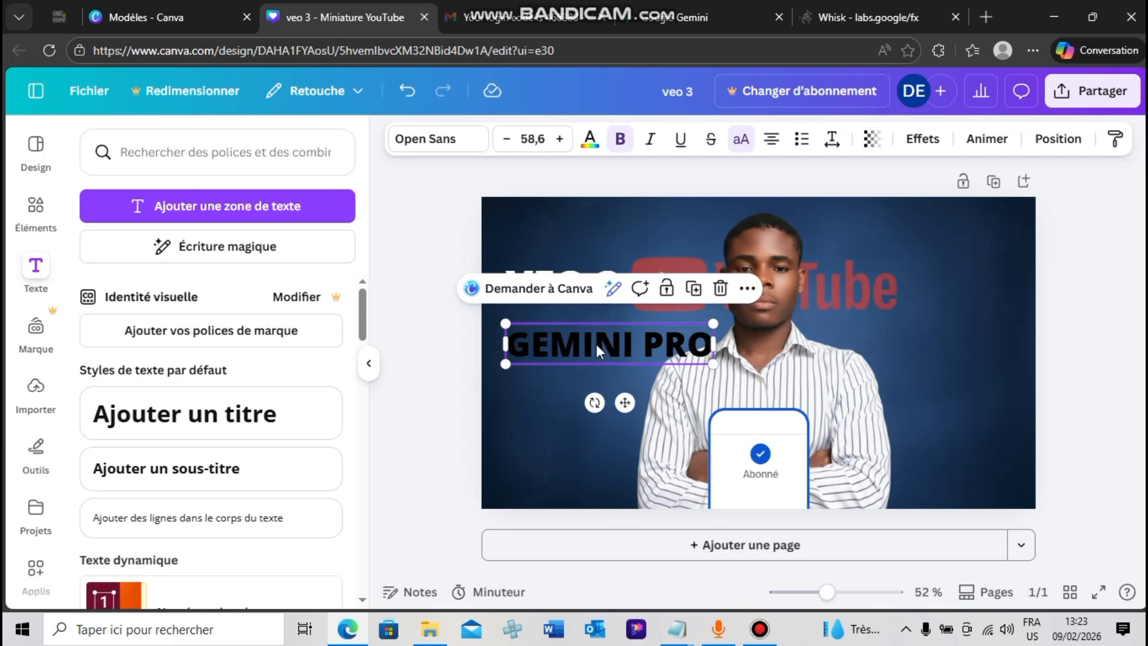
pyautogui.moveTo(597, 350); pyautogui.dragTo(588, 334)
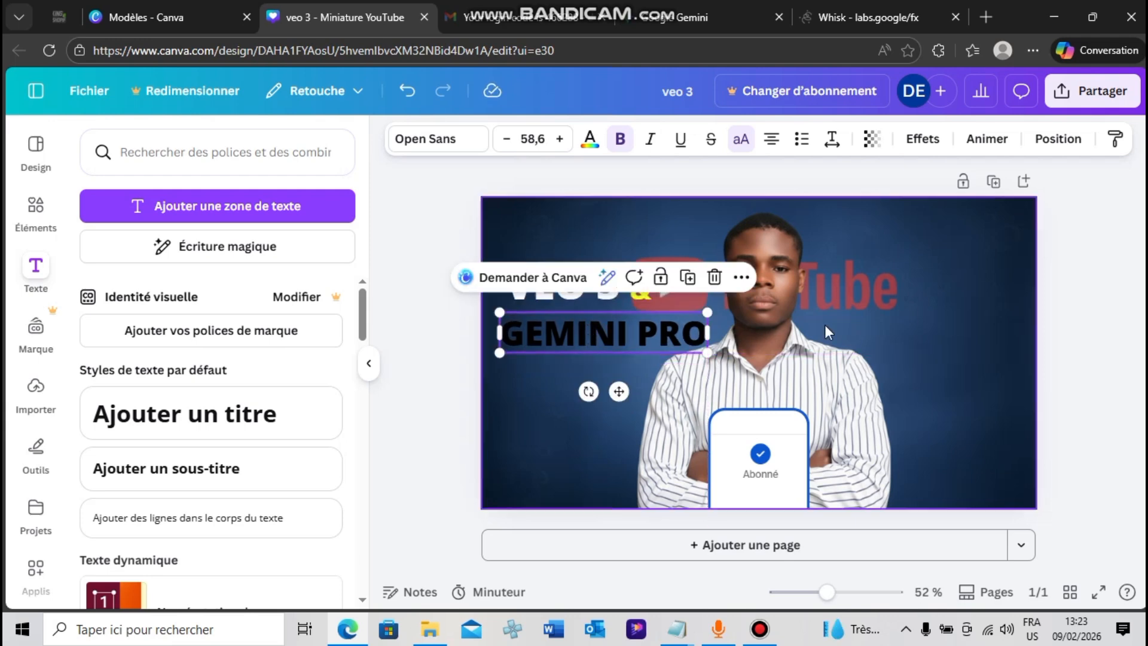
pyautogui.click(1069, 330)
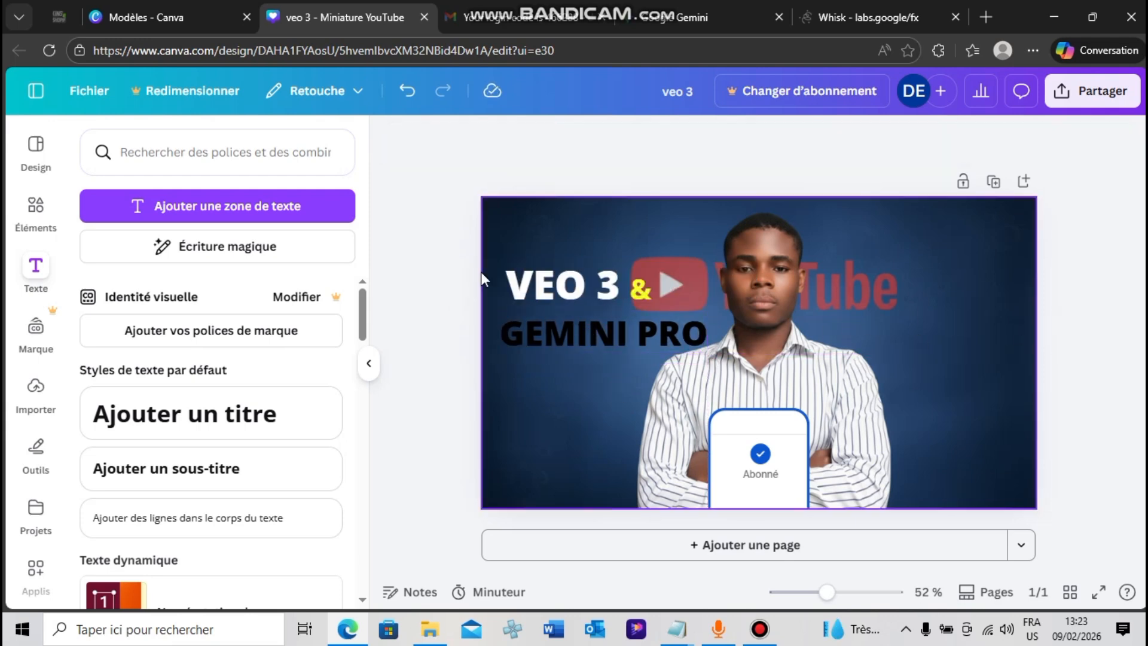
# Scale the "VEO 3", "&" and "GEMINI PRO" texts down slightly together and shift them towards the thumbnail's upper left
pyautogui.moveTo(455, 263); pyautogui.dragTo(675, 337)
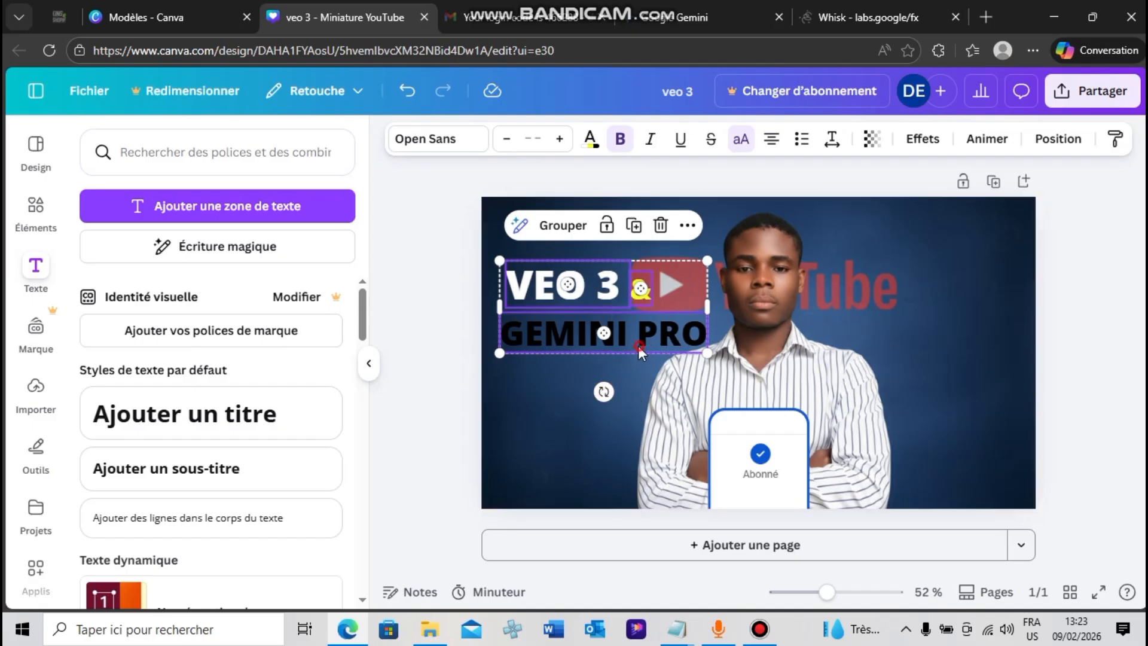
pyautogui.moveTo(637, 346); pyautogui.dragTo(627, 345)
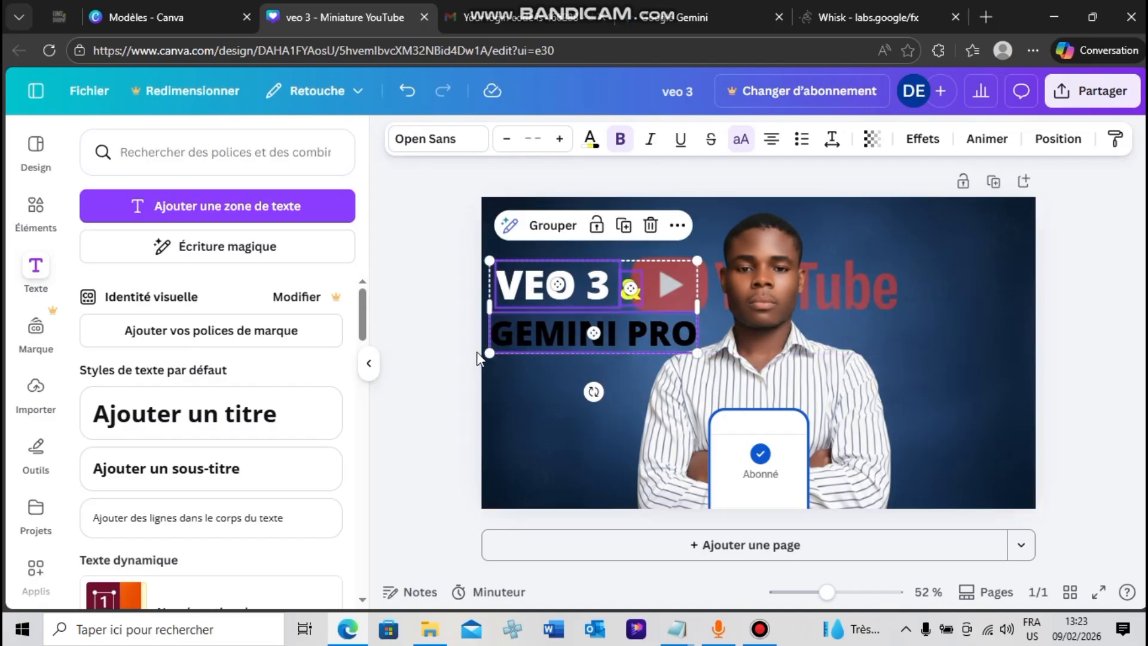
pyautogui.moveTo(699, 257); pyautogui.dragTo(691, 261)
pyautogui.moveTo(608, 320); pyautogui.dragTo(606, 295)
pyautogui.click(449, 335)
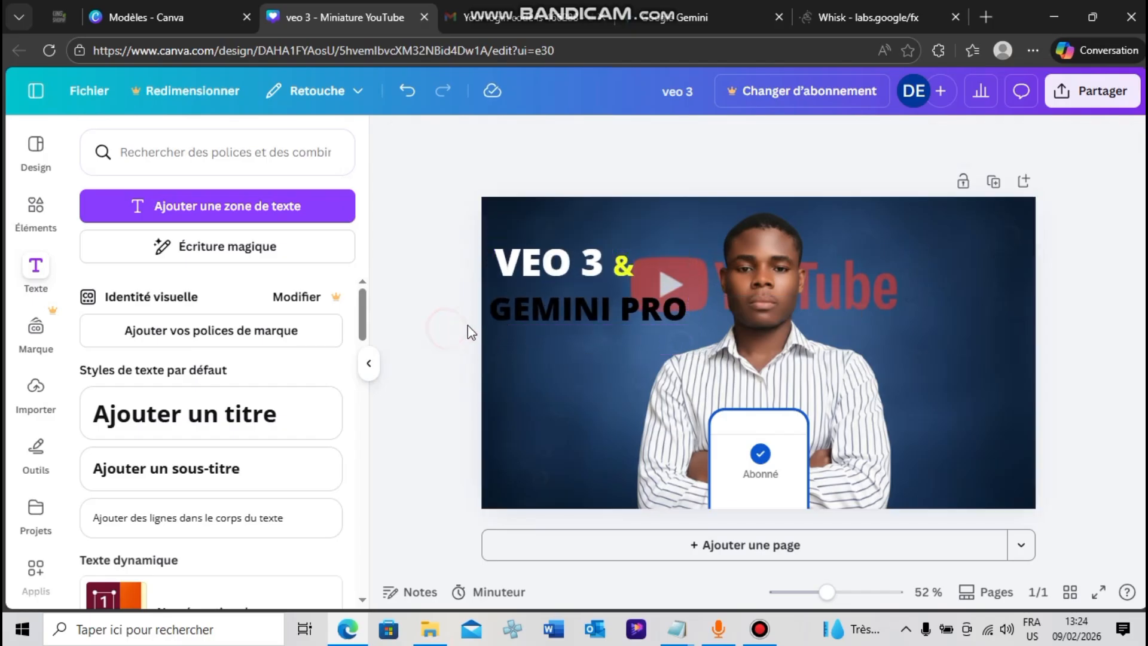
# Colour the whole "GEMINI PRO" text with the custom golden yellow #FFD43D
pyautogui.click(639, 298)
pyautogui.doubleClick(640, 298)
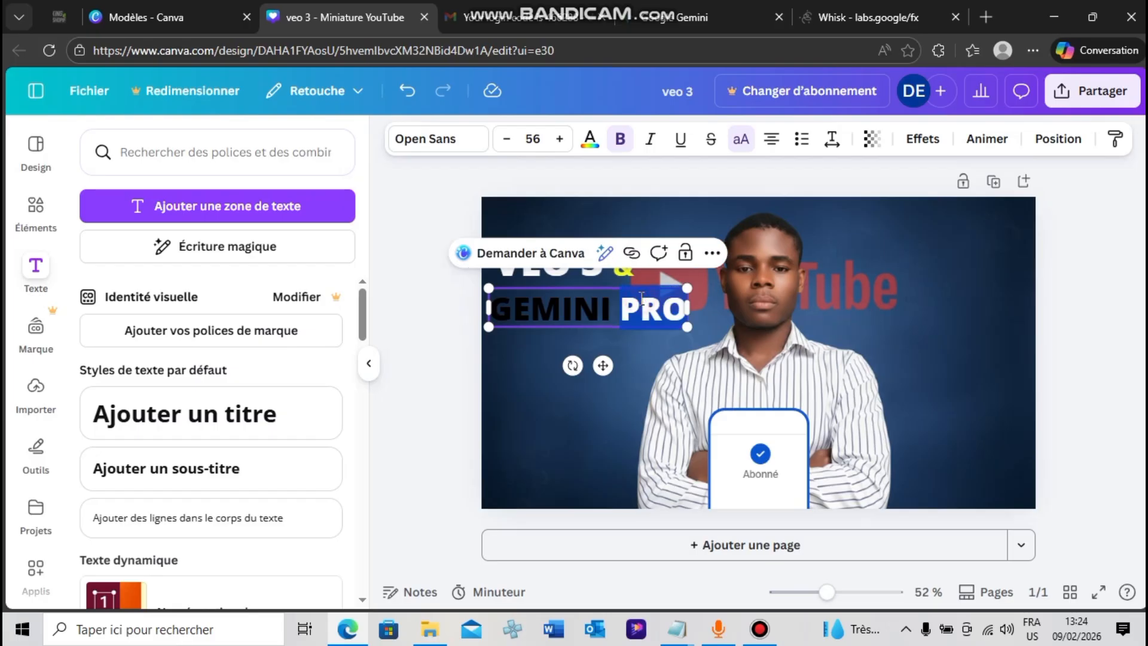
pyautogui.click(590, 139)
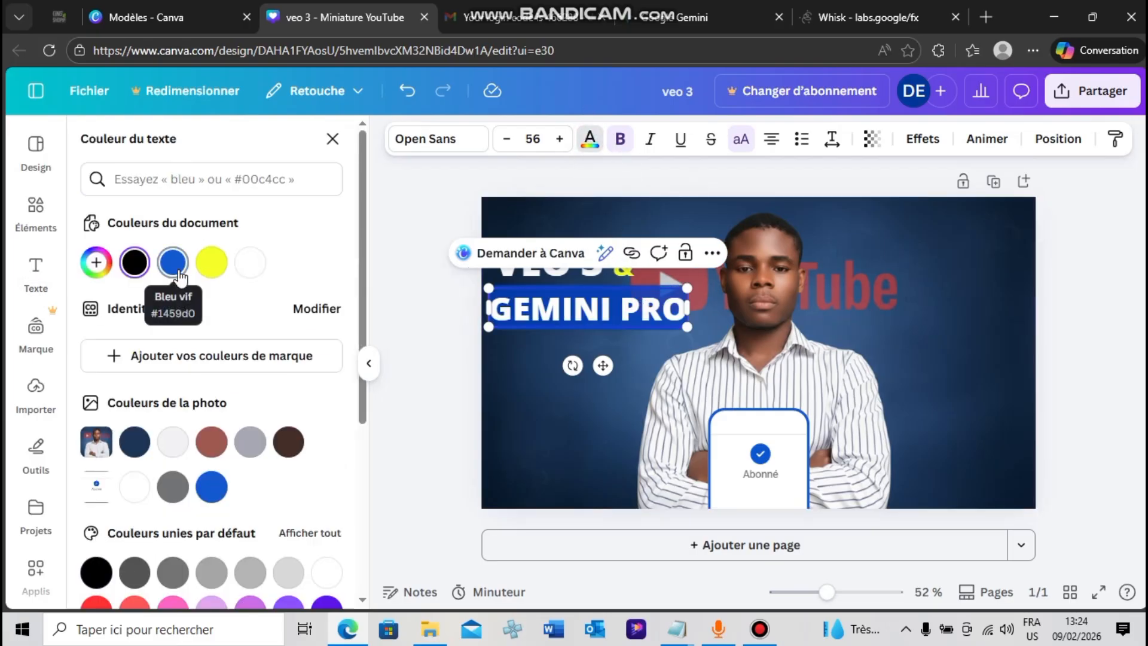
pyautogui.click(211, 263)
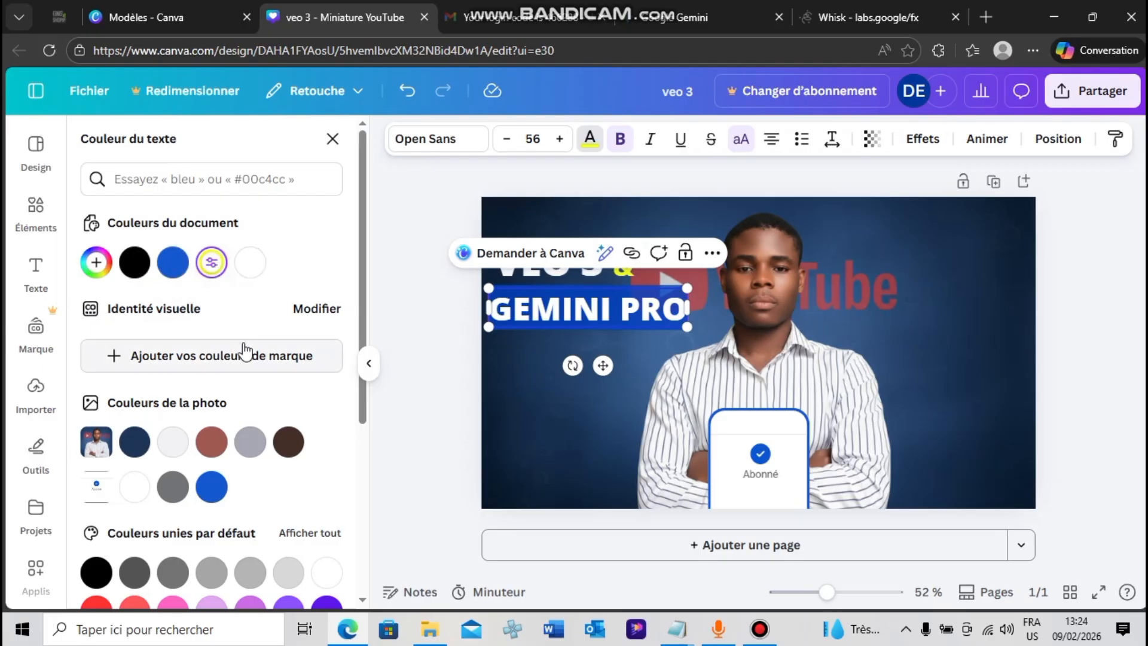
pyautogui.click(211, 263)
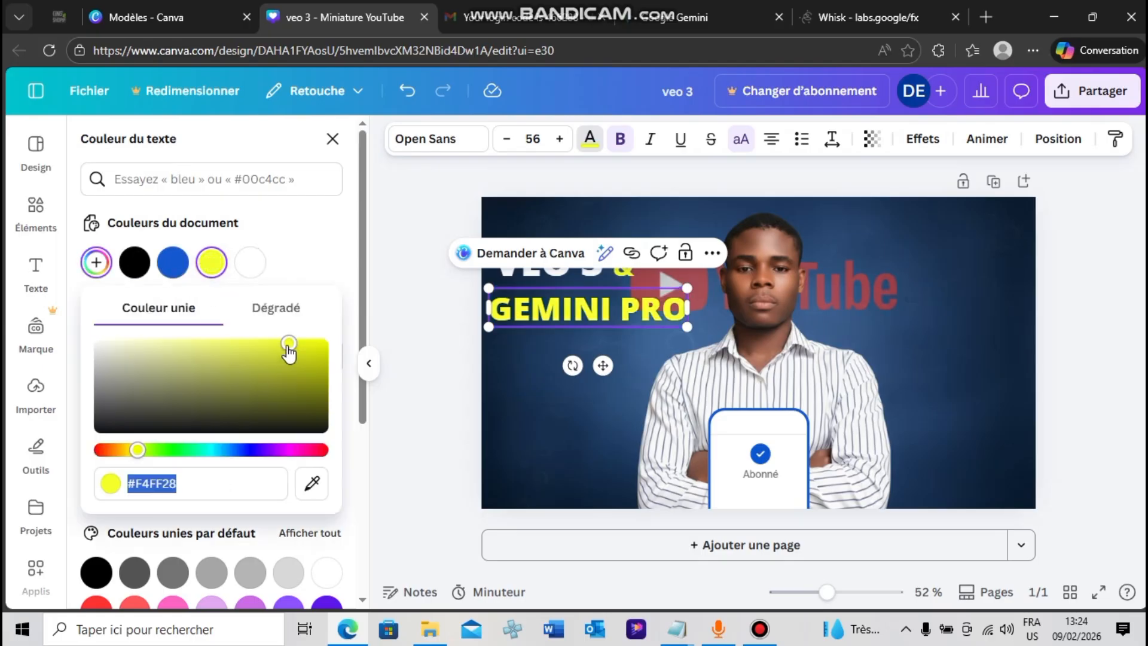
pyautogui.moveTo(287, 345); pyautogui.dragTo(209, 352)
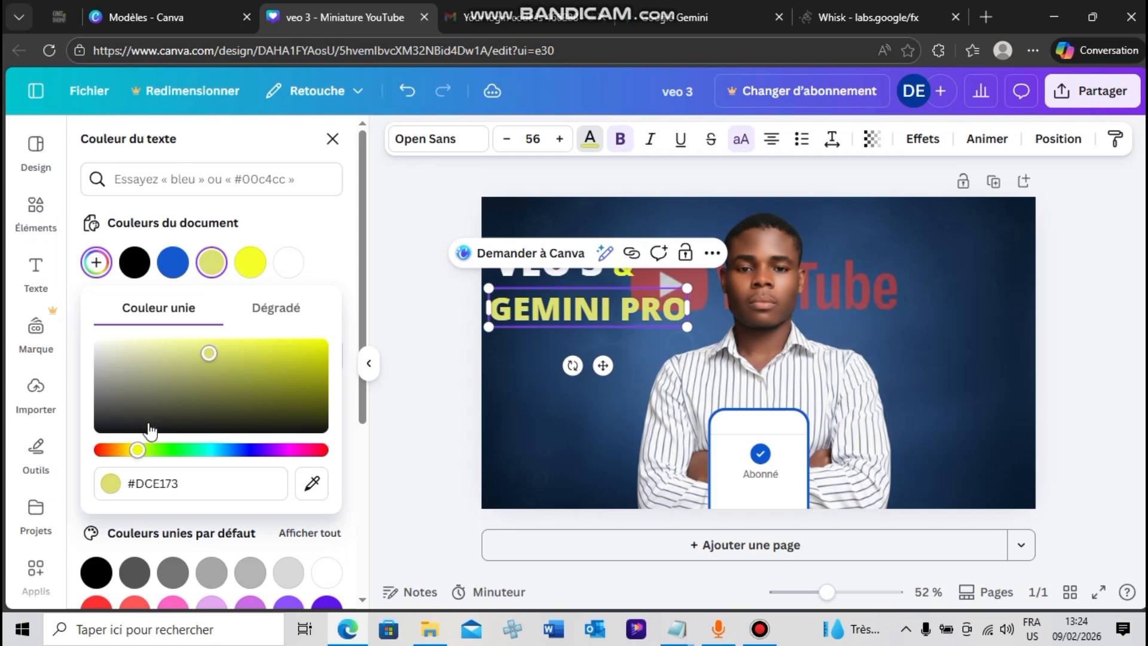
pyautogui.moveTo(141, 451); pyautogui.dragTo(127, 450)
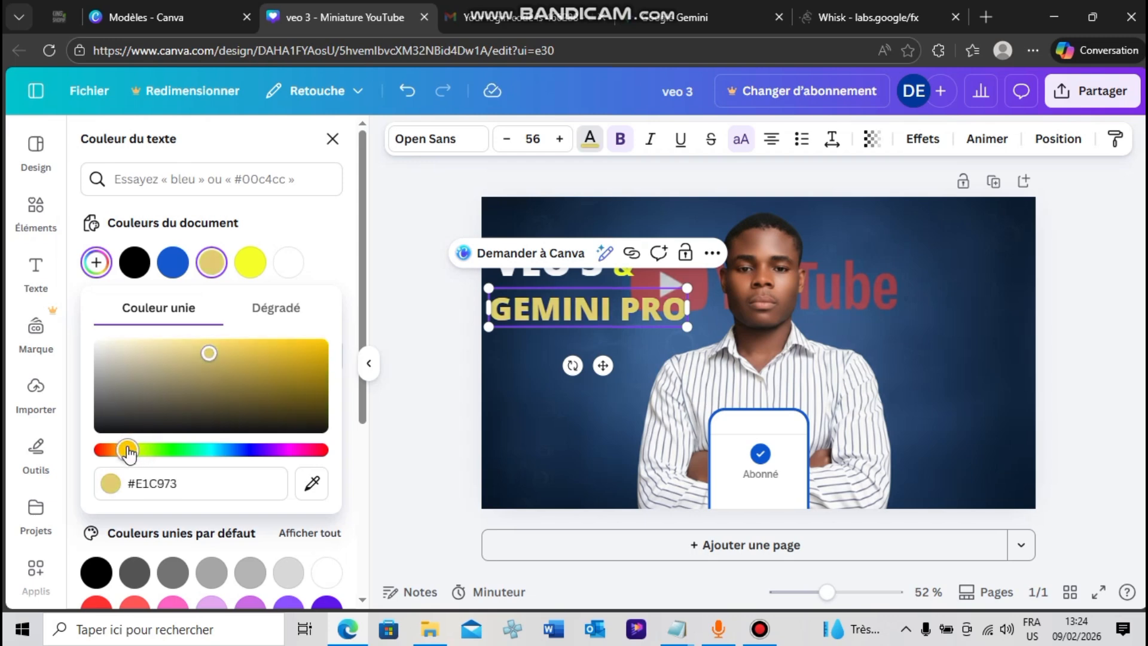
pyautogui.moveTo(210, 354); pyautogui.dragTo(271, 343)
pyautogui.click(437, 346)
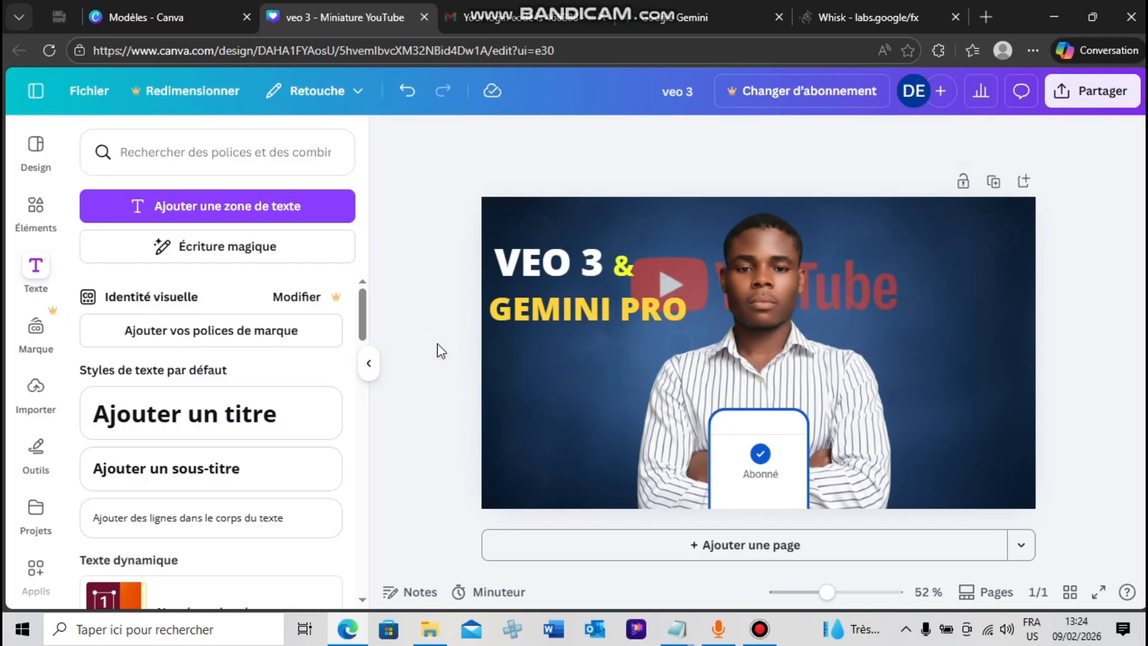
# Try blue and black on the "&" text, ending on the document's blue
pyautogui.click(627, 266)
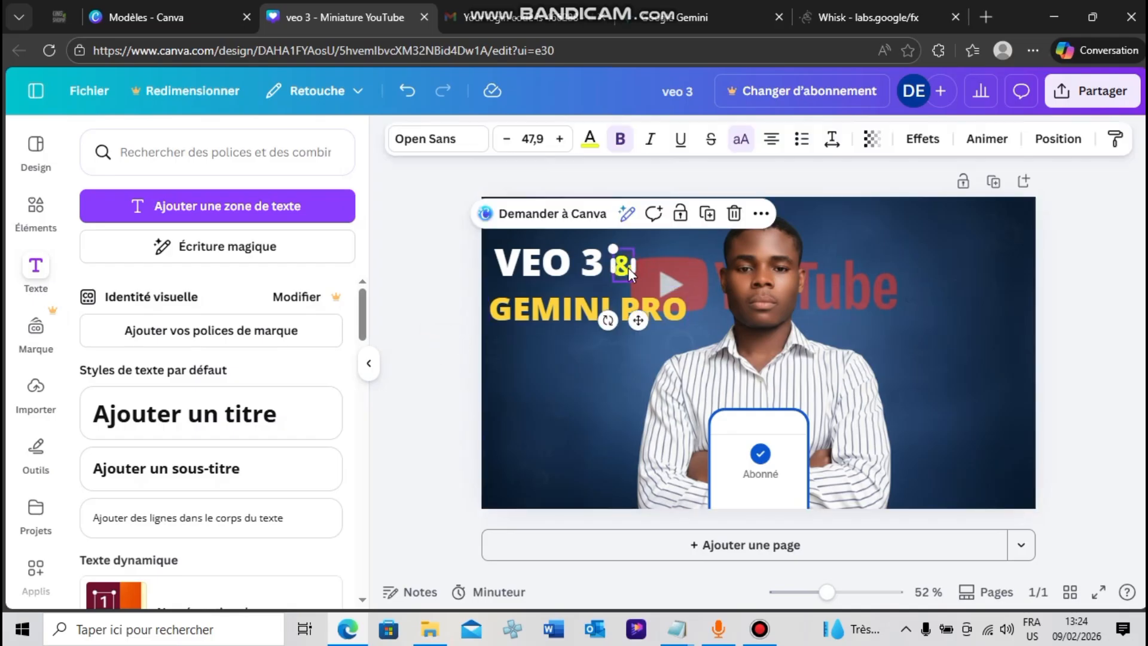
pyautogui.click(589, 139)
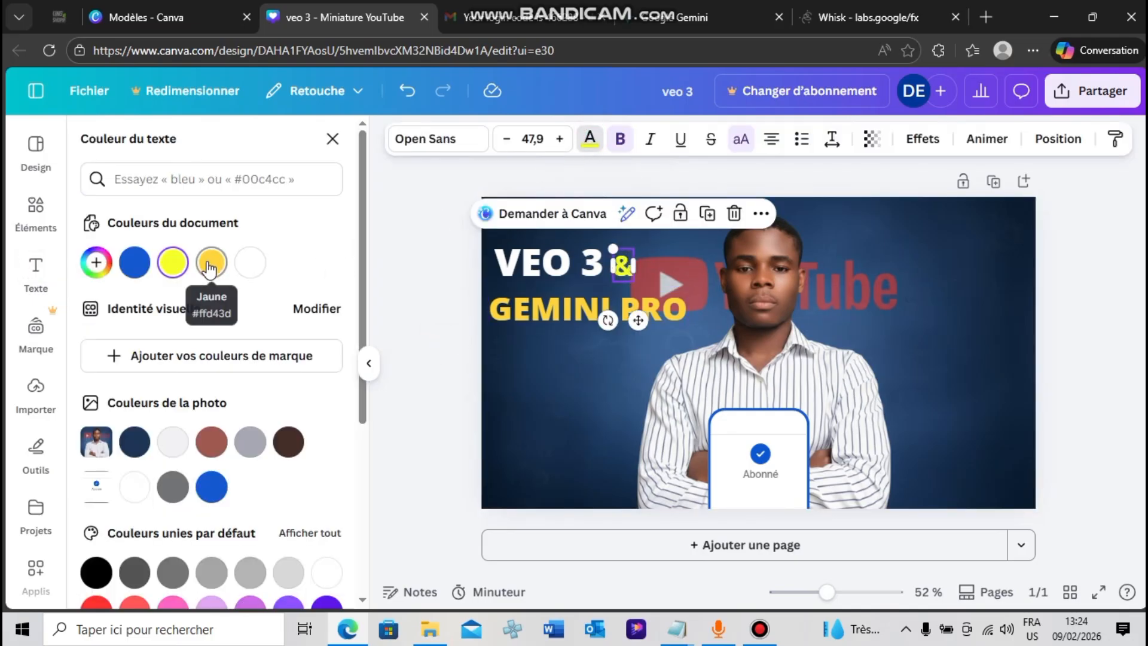
pyautogui.click(212, 487)
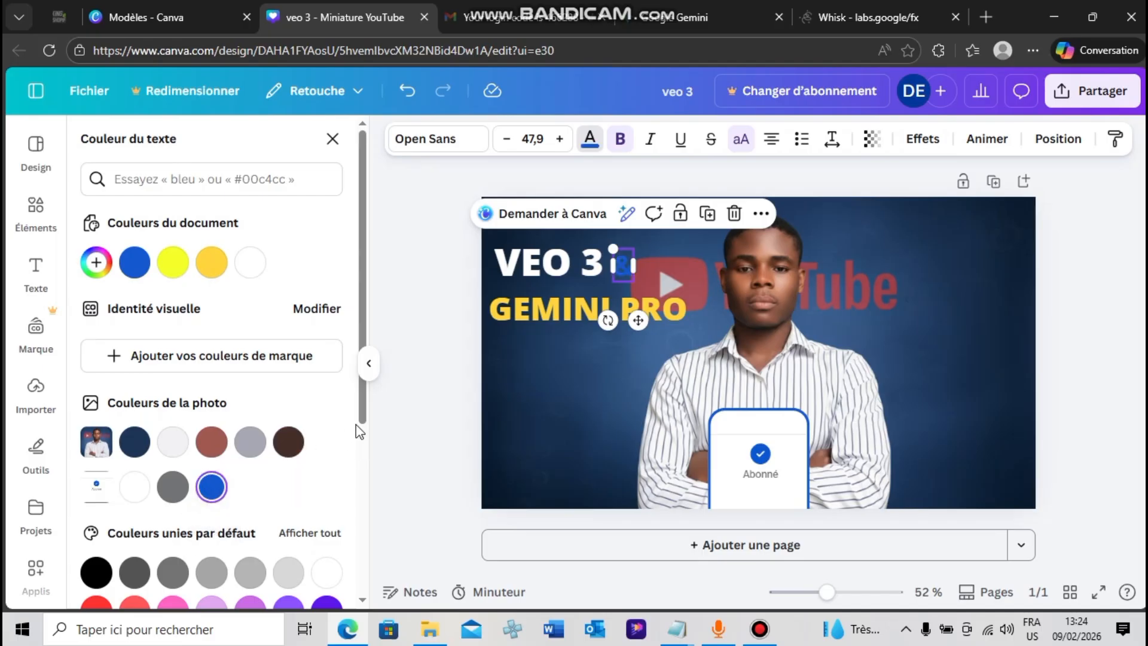
pyautogui.click(99, 573)
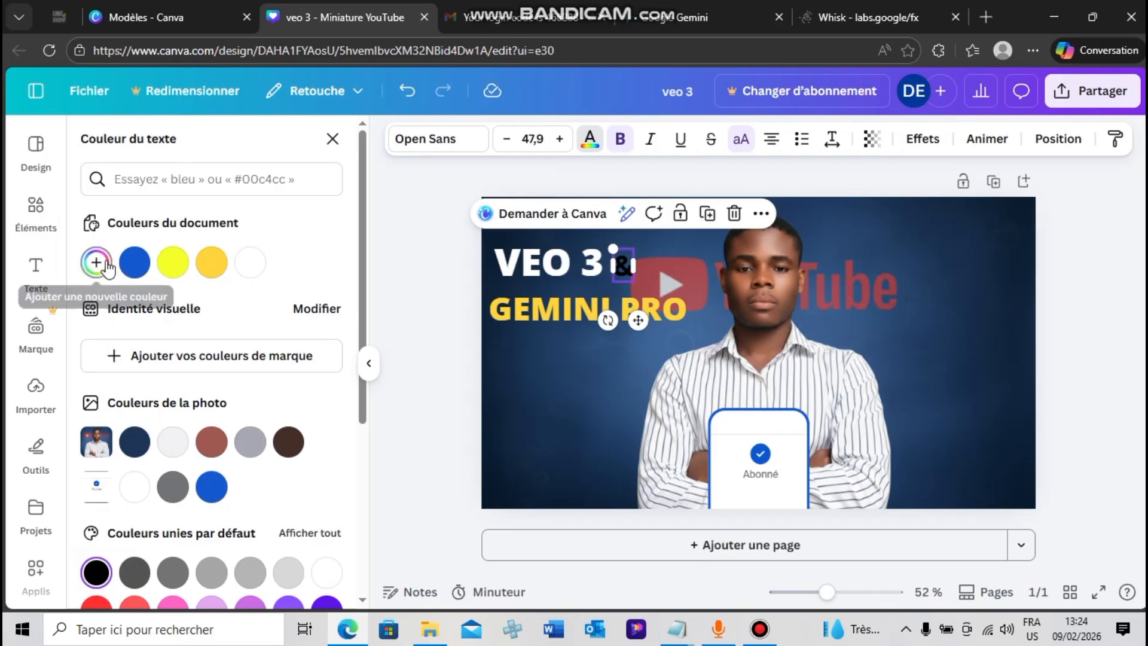
pyautogui.click(134, 263)
pyautogui.click(387, 302)
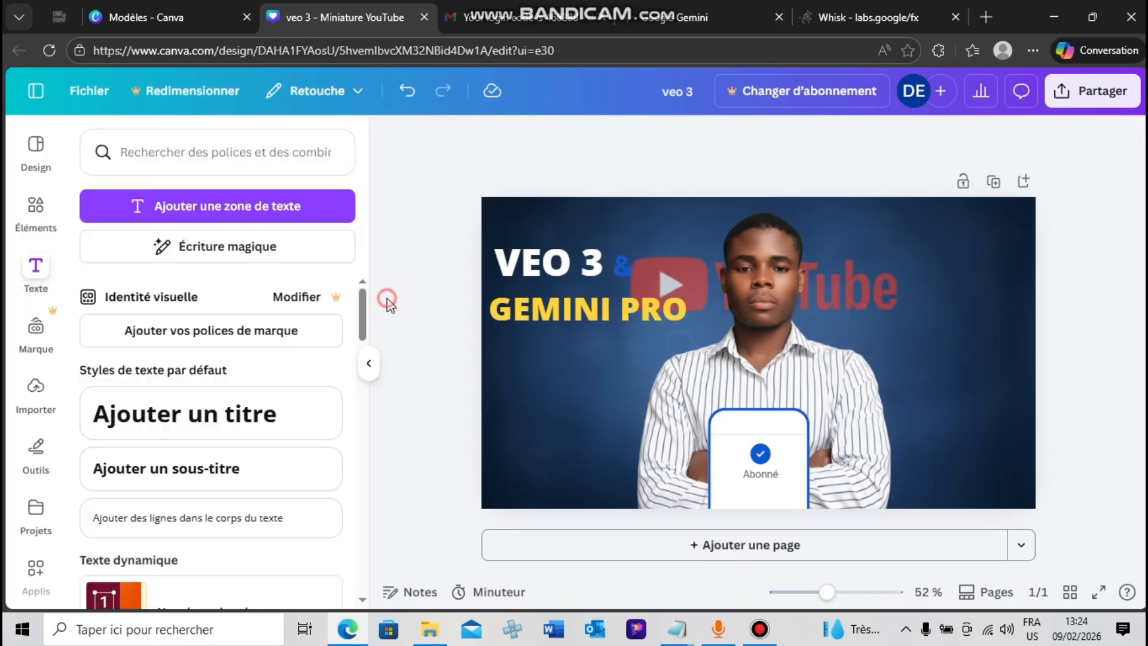
# Colour the "&" text with the document's golden yellow #FFD43D, matching "GEMINI PRO"
pyautogui.click(622, 272)
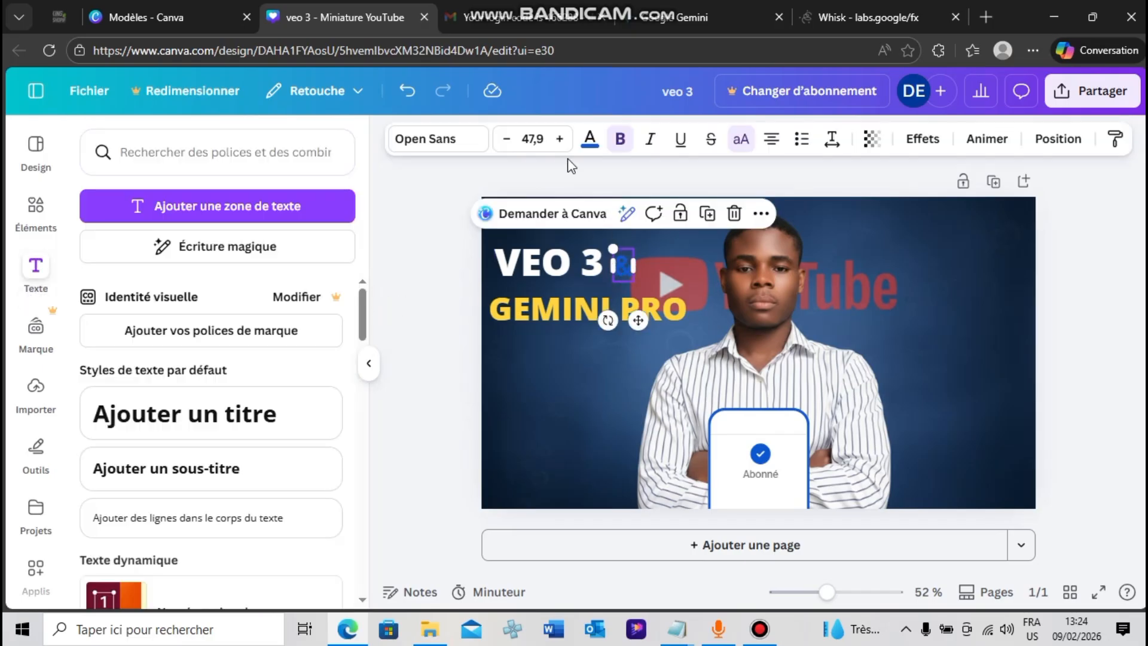
pyautogui.click(589, 140)
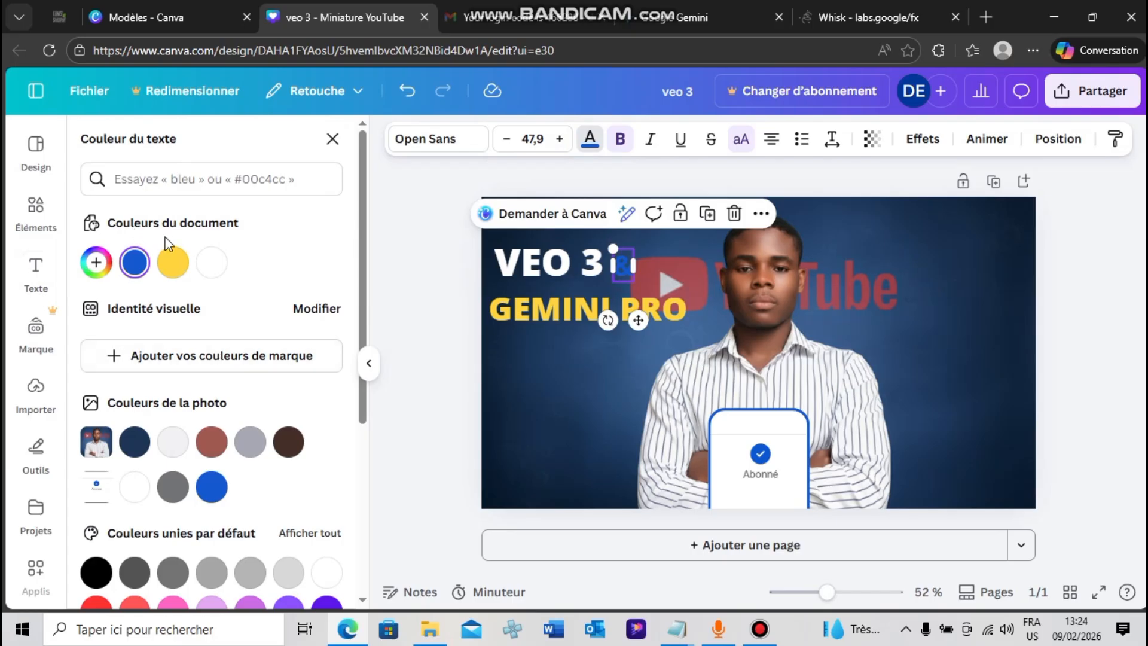
pyautogui.click(170, 272)
pyautogui.click(418, 306)
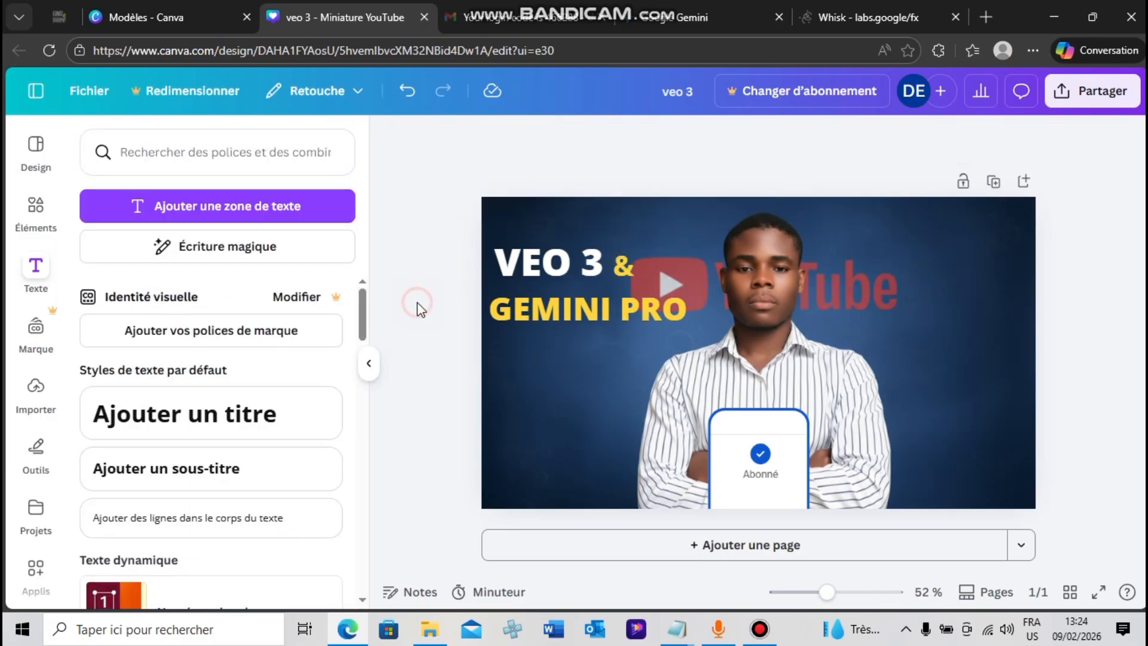
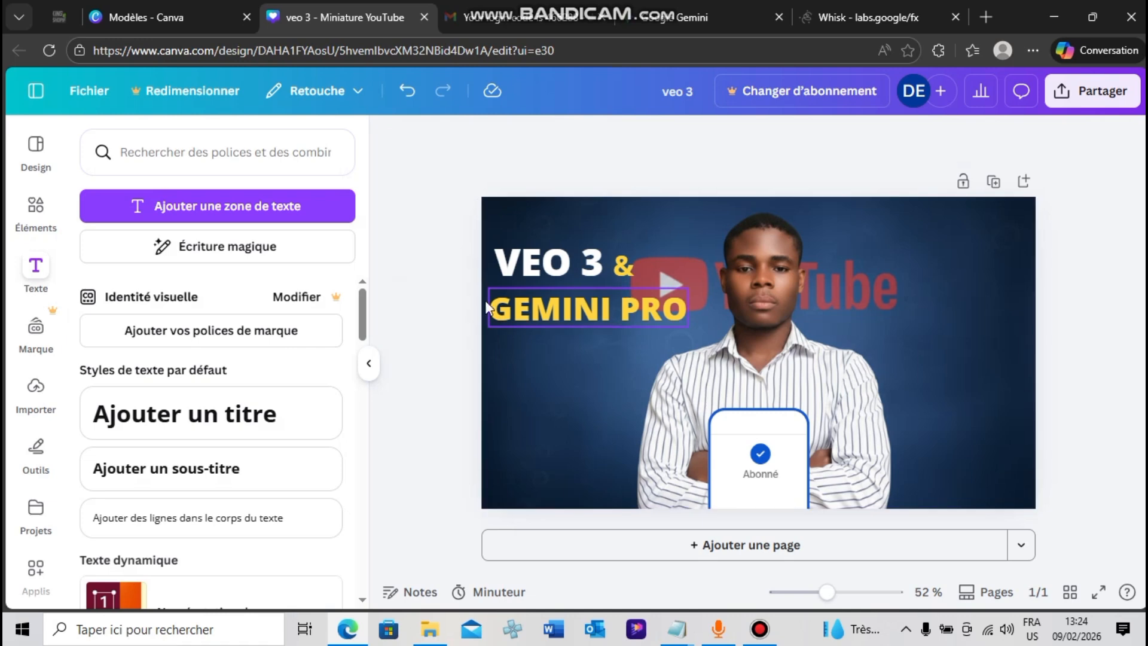
# Add a bold text reading "GRATUIT ET ILLIMITE" to the thumbnail
pyautogui.click(266, 223)
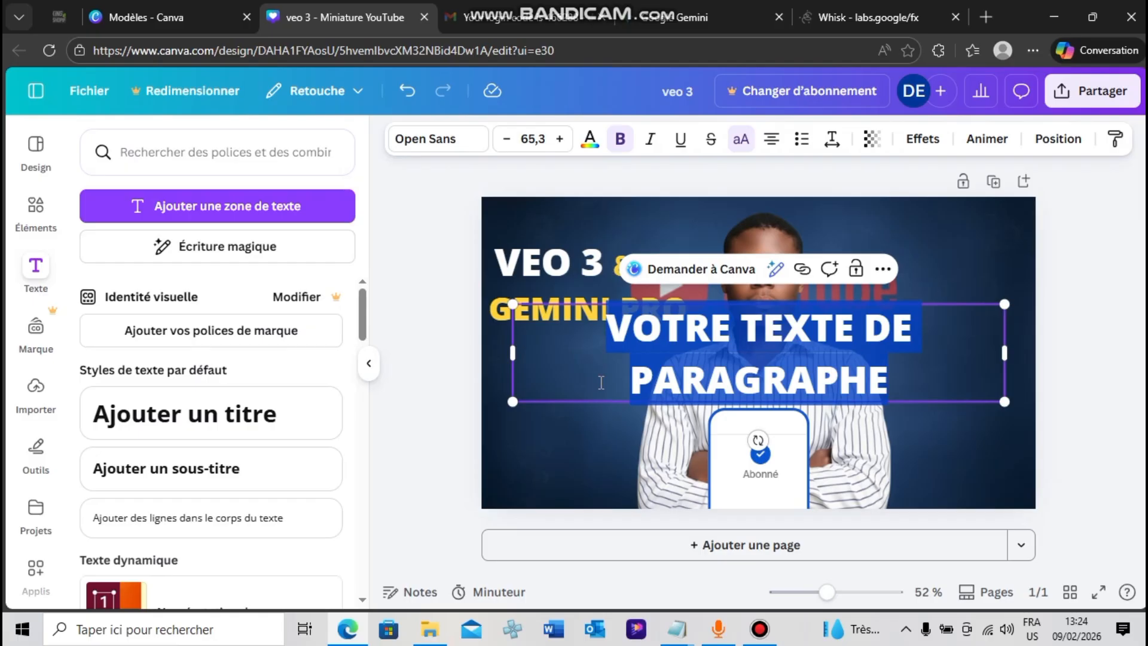
pyautogui.write('GRATUIT')
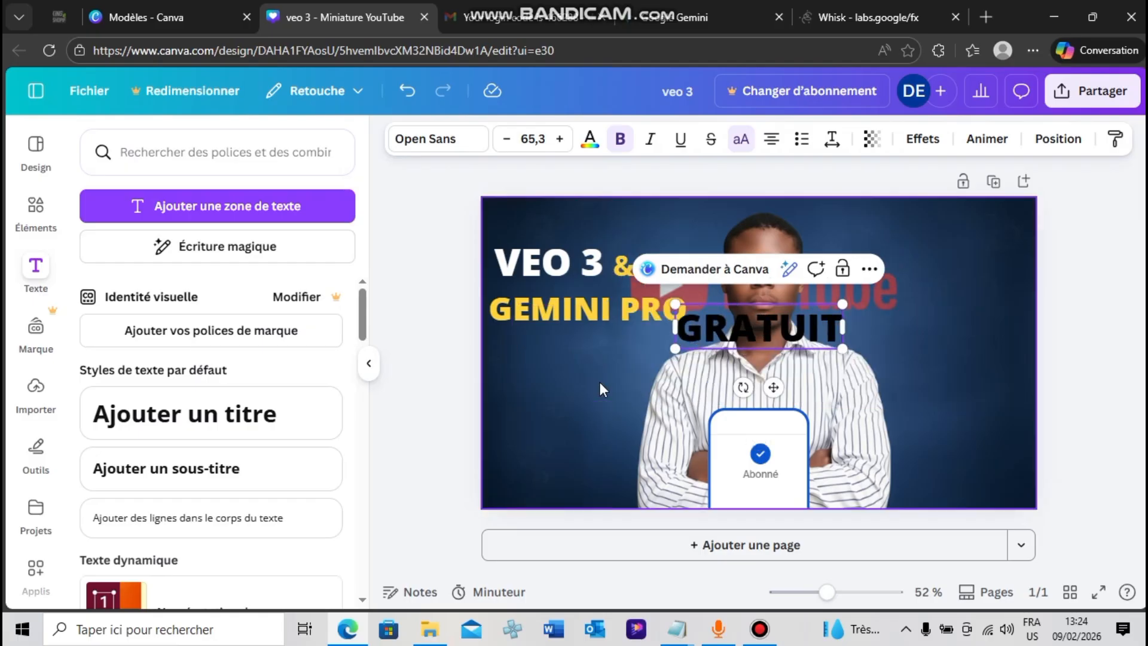
pyautogui.write(' ET')
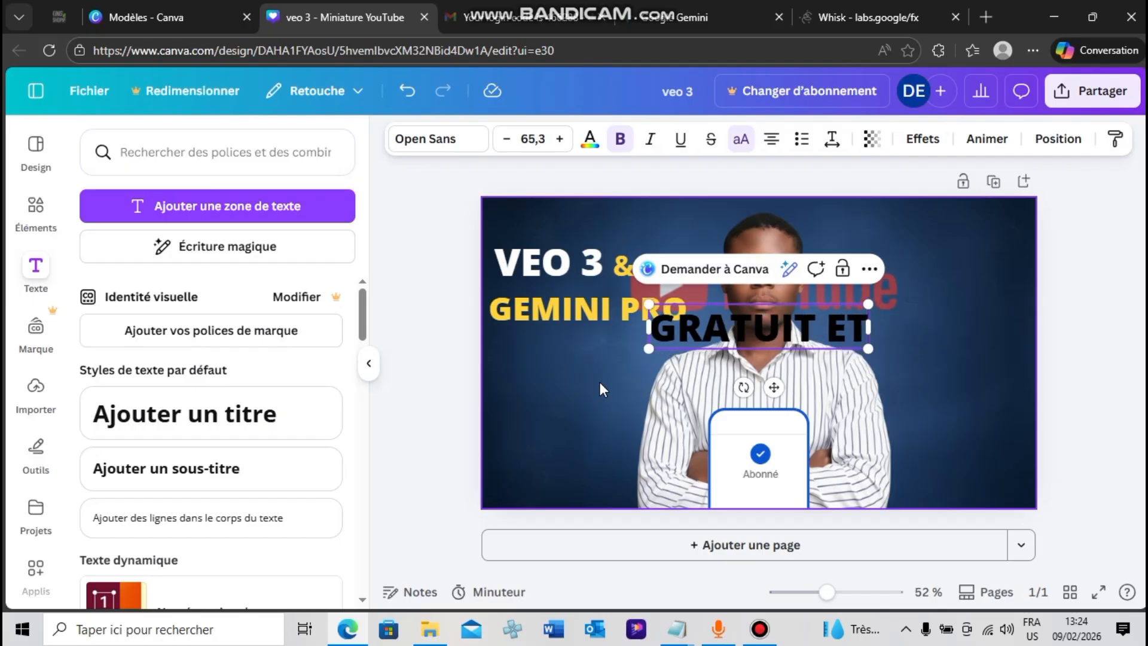
pyautogui.write(' ILLI')
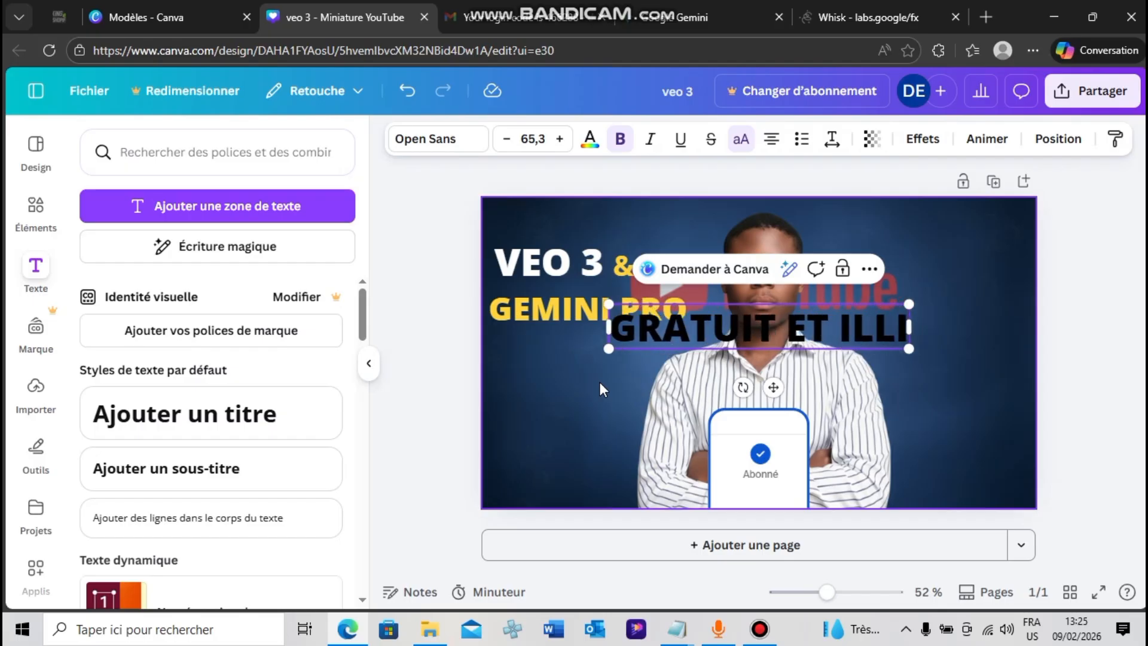
pyautogui.write('MITE')
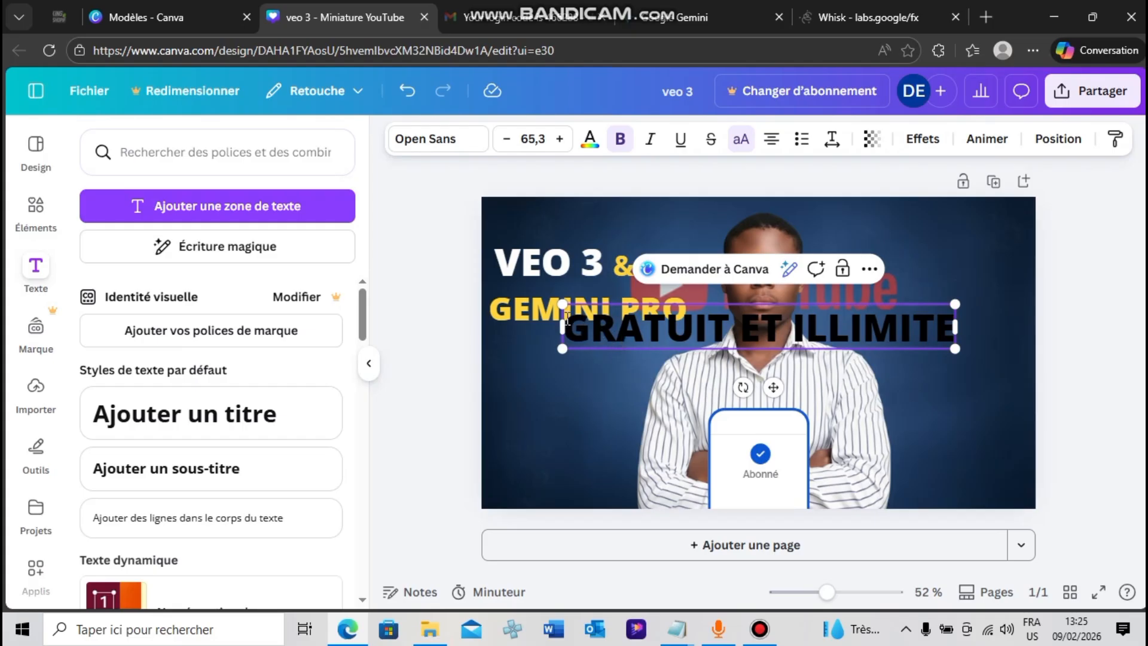
# Scale the "GRATUIT ET ILLIMITE" text down to size 35.7 and place it directly below "GEMINI PRO", aligned with its left edge
pyautogui.moveTo(562, 303); pyautogui.dragTo(731, 328)
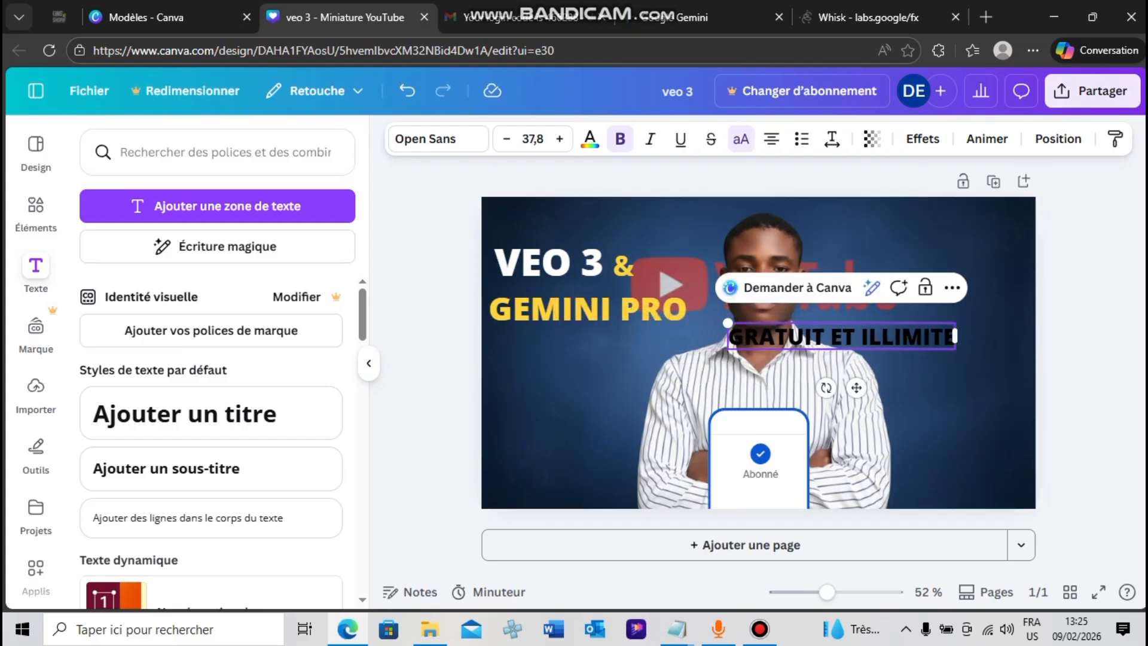
pyautogui.click(1088, 351)
pyautogui.moveTo(874, 335); pyautogui.dragTo(635, 350)
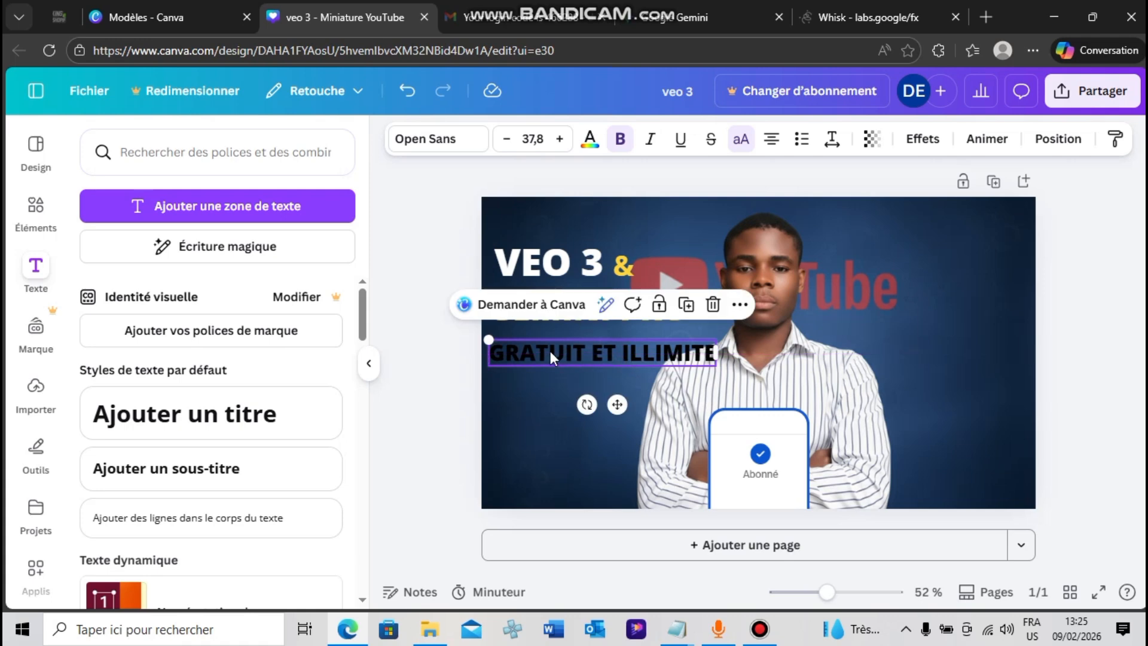
pyautogui.moveTo(499, 338); pyautogui.dragTo(505, 342)
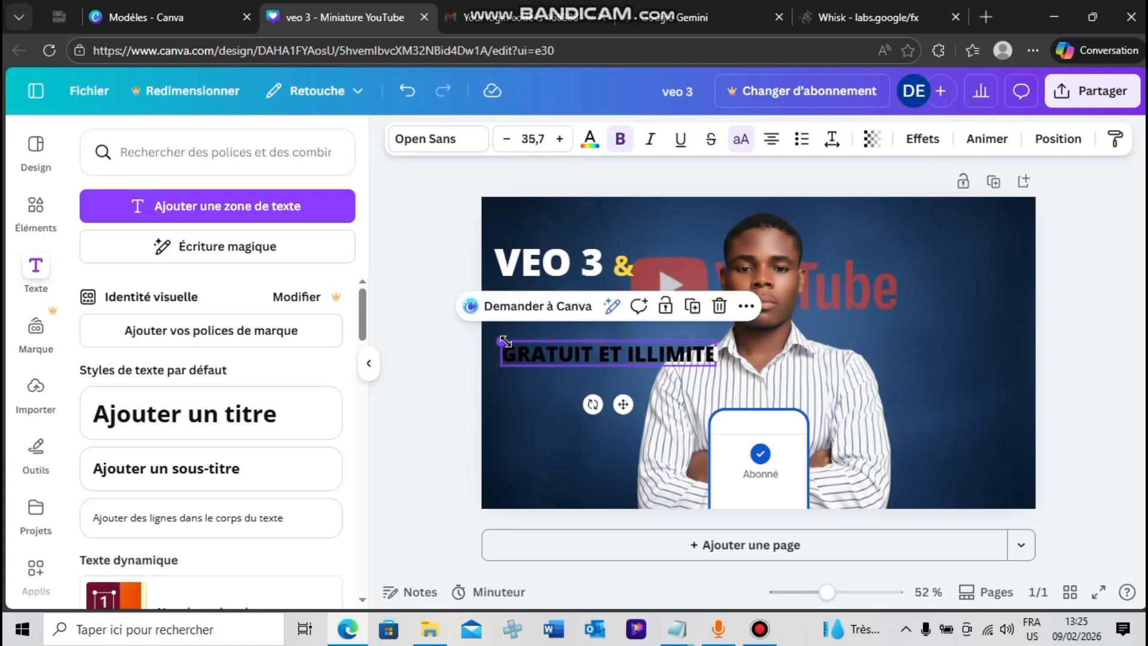
pyautogui.moveTo(609, 354)
pyautogui.mouseDown()
pyautogui.moveTo(594, 340)
pyautogui.moveTo(592, 352)
pyautogui.mouseUp()
pyautogui.click(418, 234)
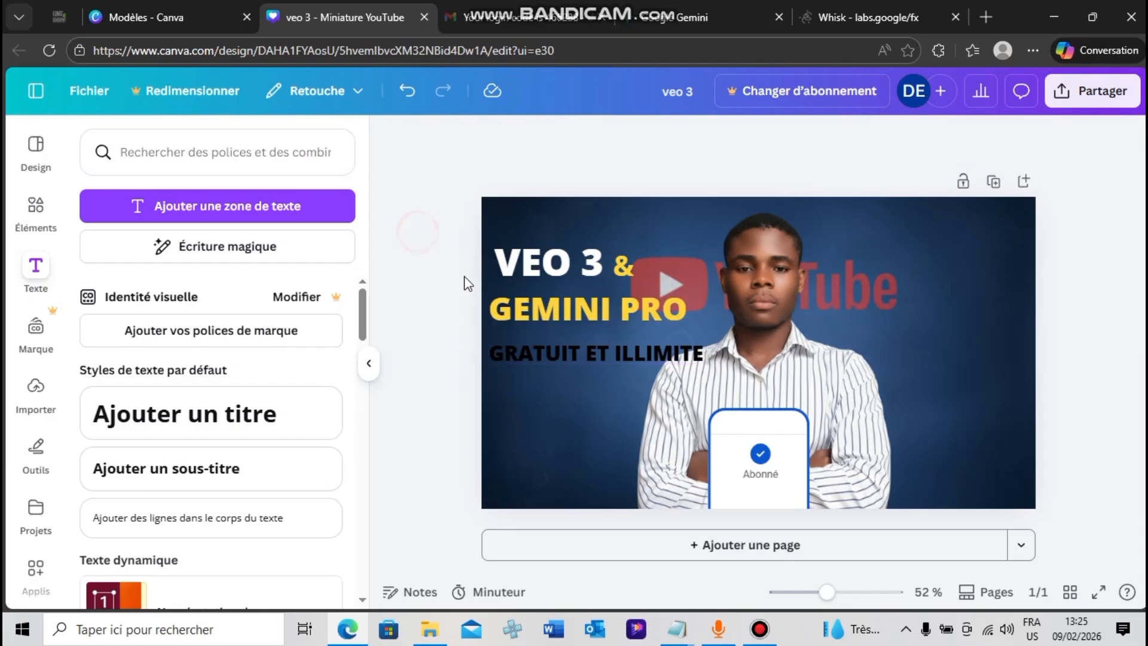
# Add the recently used square-cornered frame and shape it into a thin bar fitted behind the "GRATUIT ET ILLIMITE" text
pyautogui.click(535, 339)
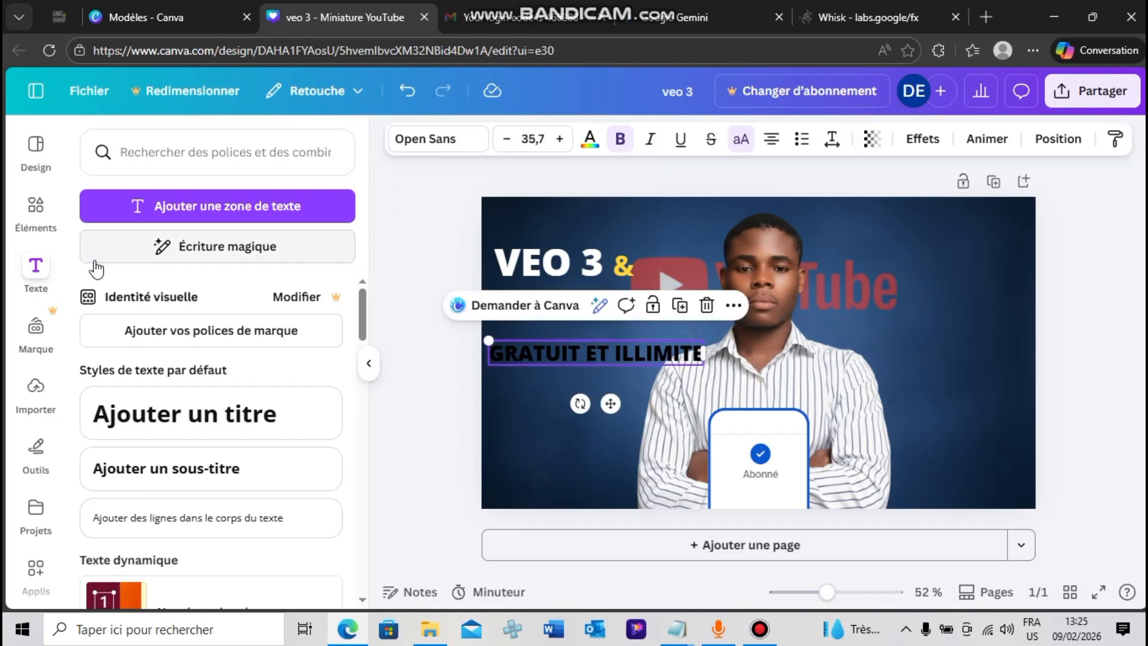
pyautogui.click(35, 210)
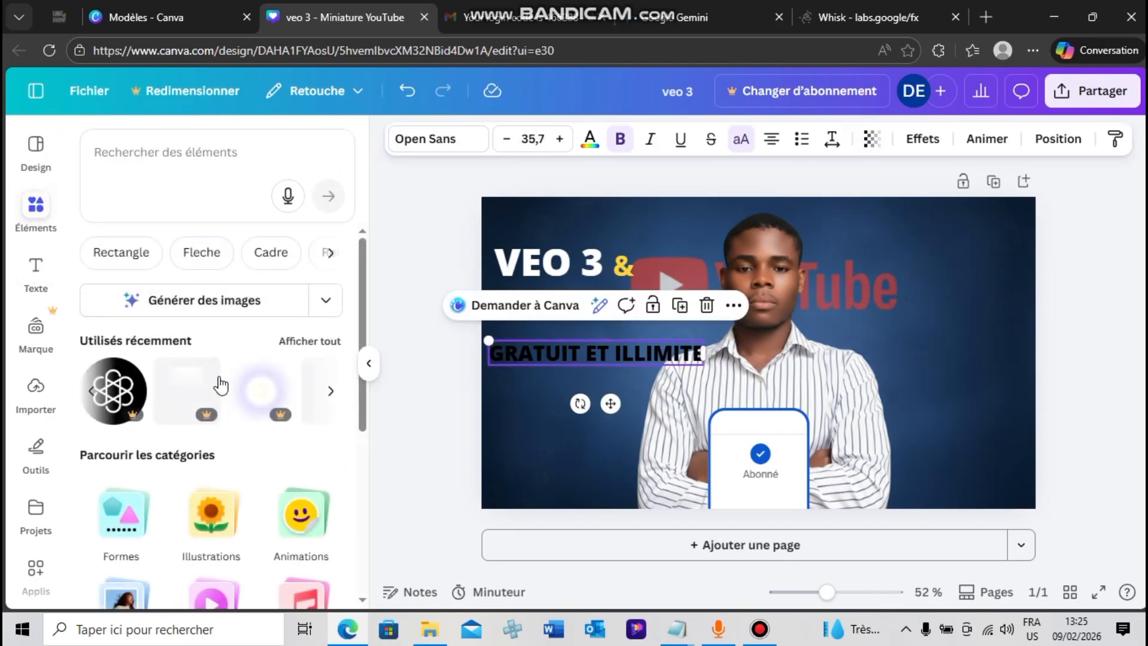
pyautogui.click(333, 344)
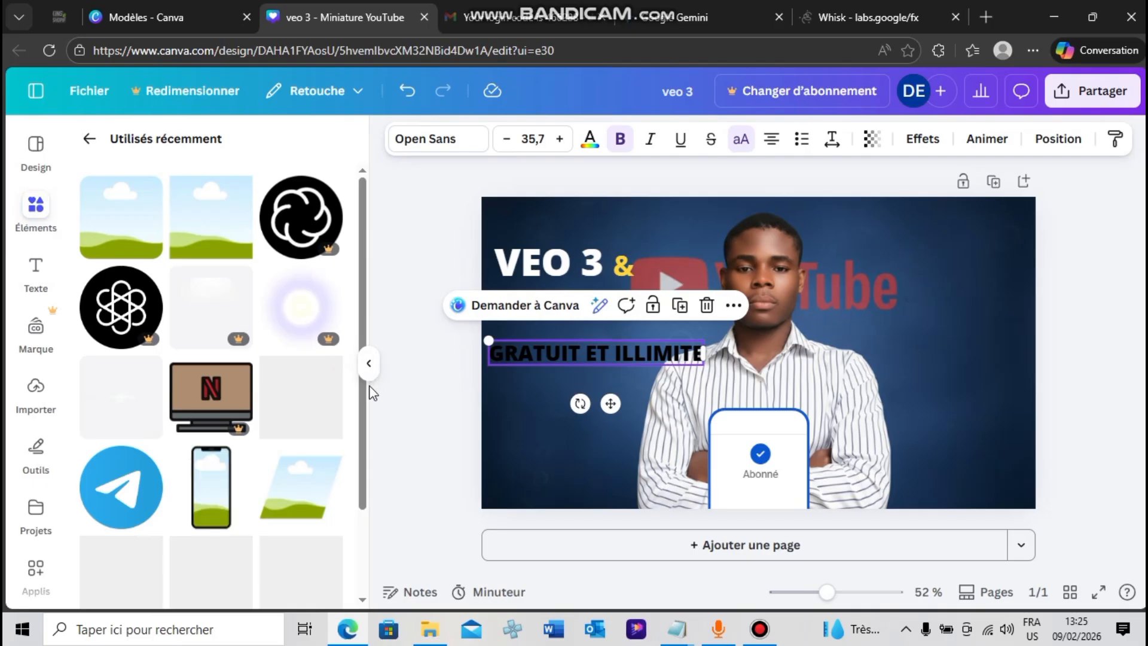
pyautogui.click(242, 254)
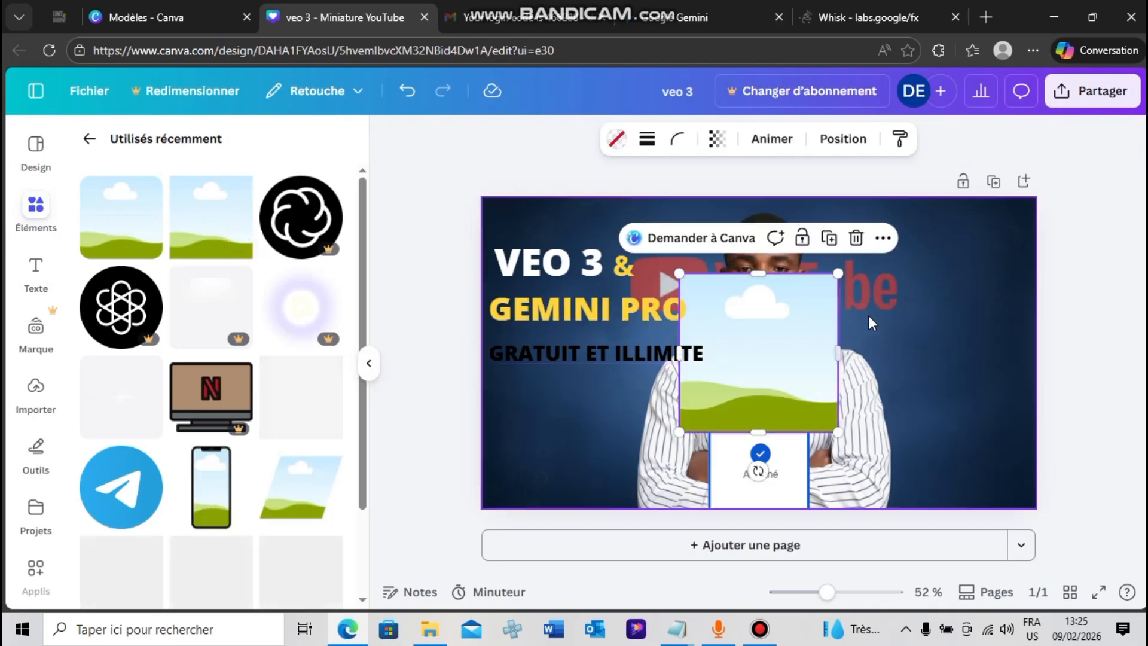
pyautogui.moveTo(761, 277); pyautogui.dragTo(759, 342)
pyautogui.moveTo(758, 431); pyautogui.dragTo(748, 359)
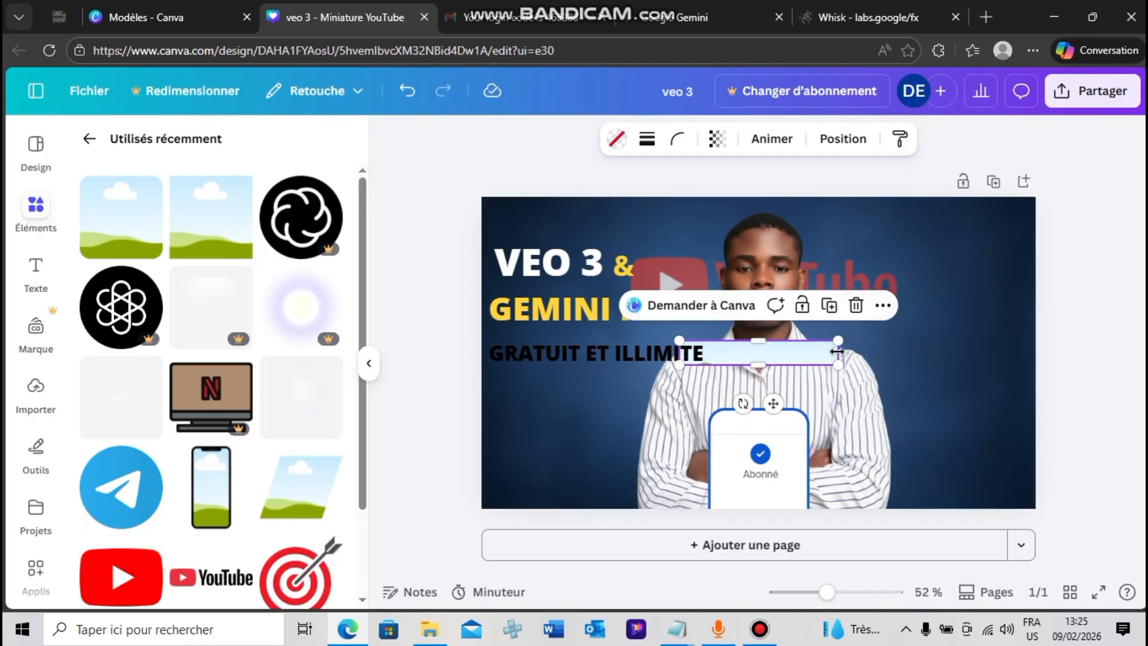
pyautogui.moveTo(838, 353); pyautogui.dragTo(710, 354)
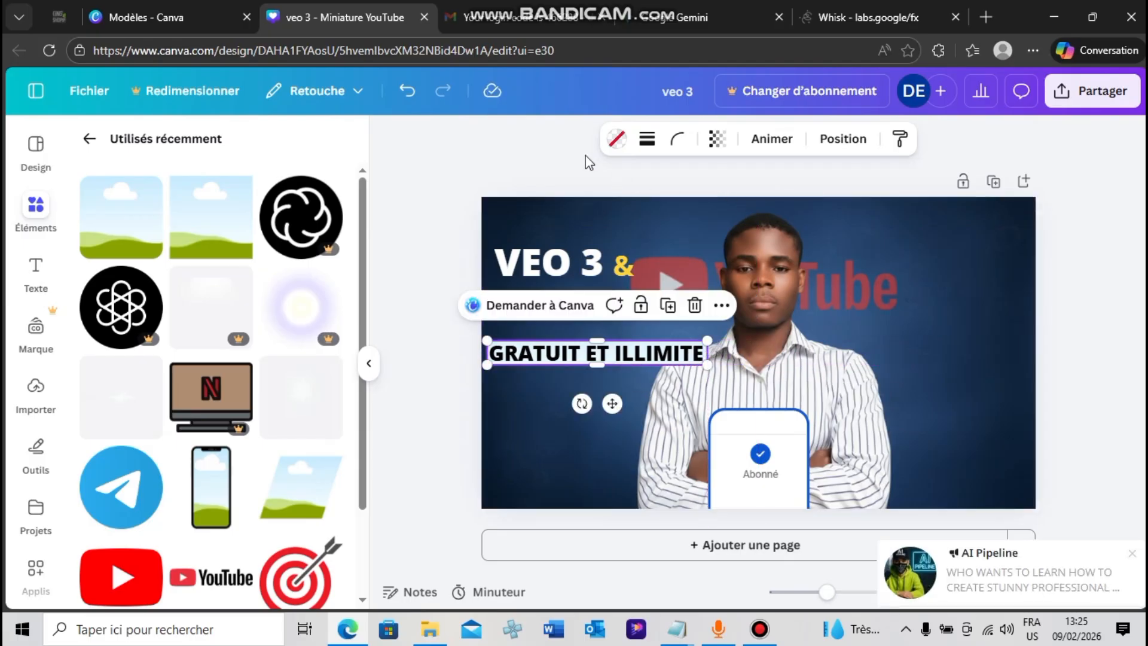
# Fill the bar behind "GRATUIT ET ILLIMITE" with the default solid red
pyautogui.click(616, 138)
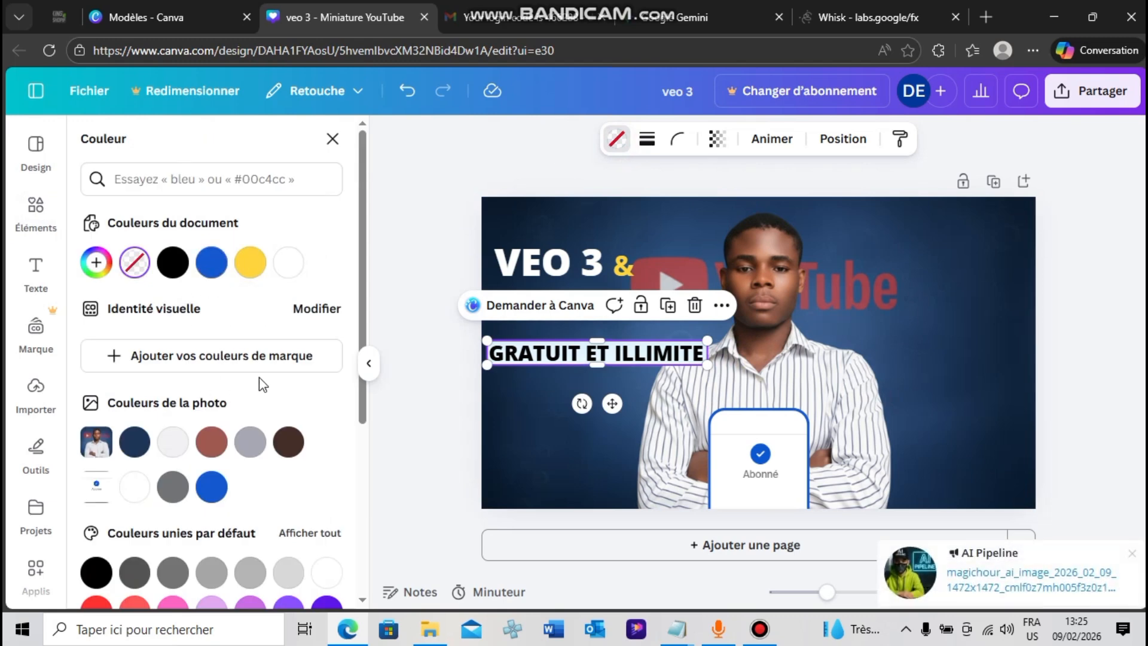
pyautogui.click(97, 603)
pyautogui.click(453, 399)
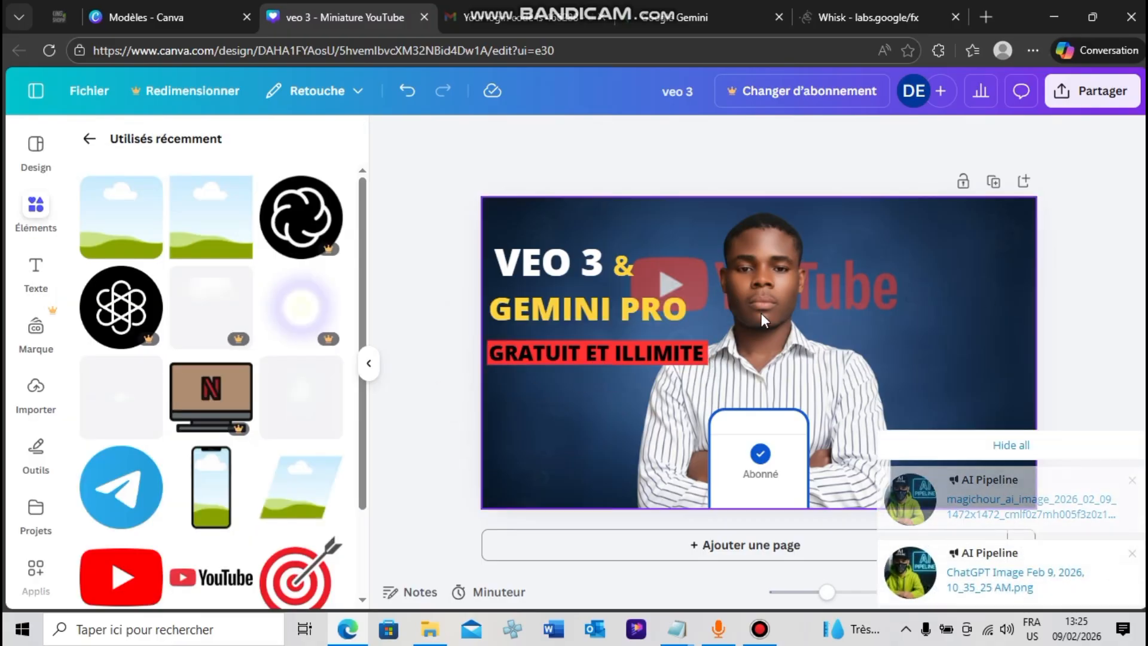
# Resize the title texts and red banner together, slightly larger overall, and move them into the thumbnail's upper-left corner
pyautogui.moveTo(455, 237); pyautogui.dragTo(719, 354)
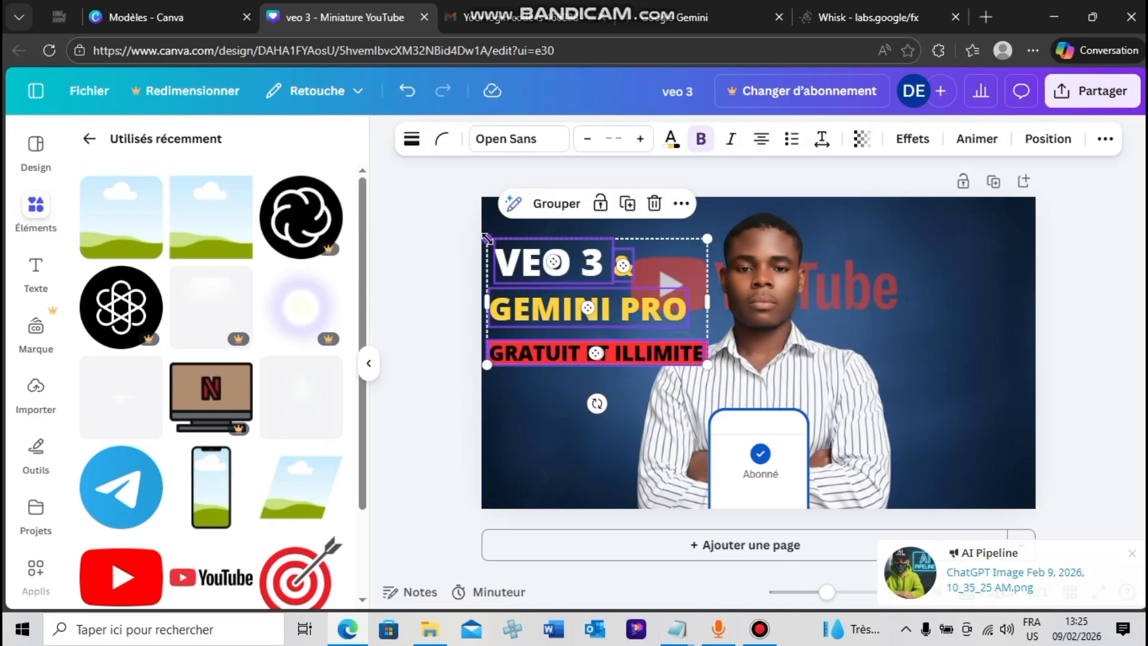
pyautogui.moveTo(488, 239); pyautogui.dragTo(513, 254)
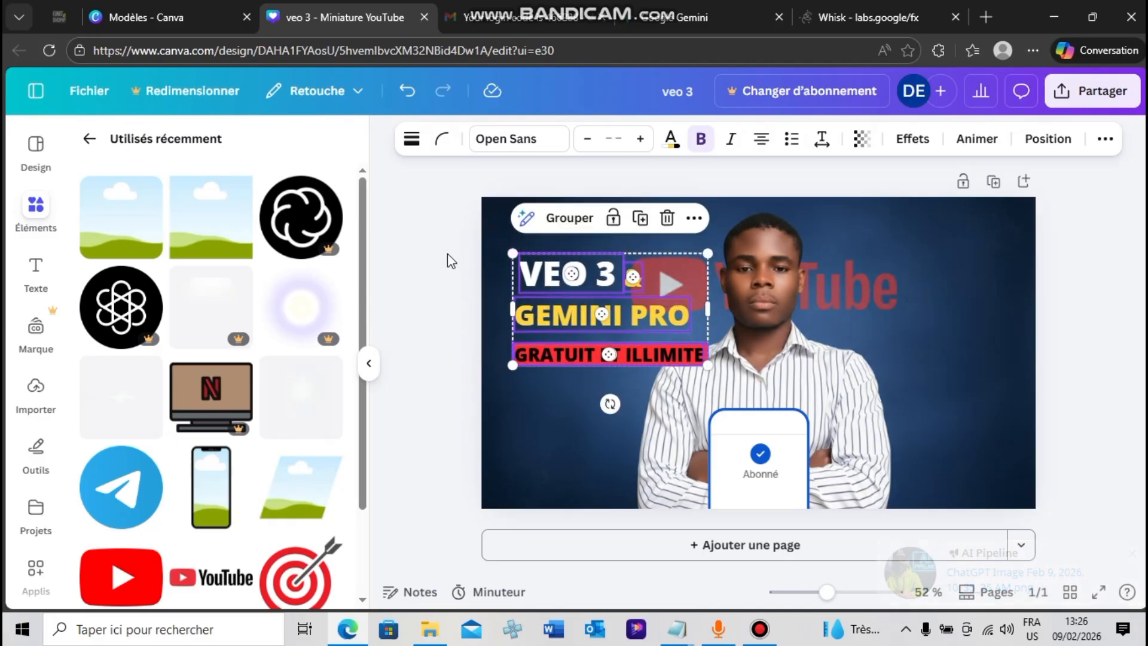
pyautogui.click(448, 253)
pyautogui.moveTo(422, 235); pyautogui.dragTo(655, 318)
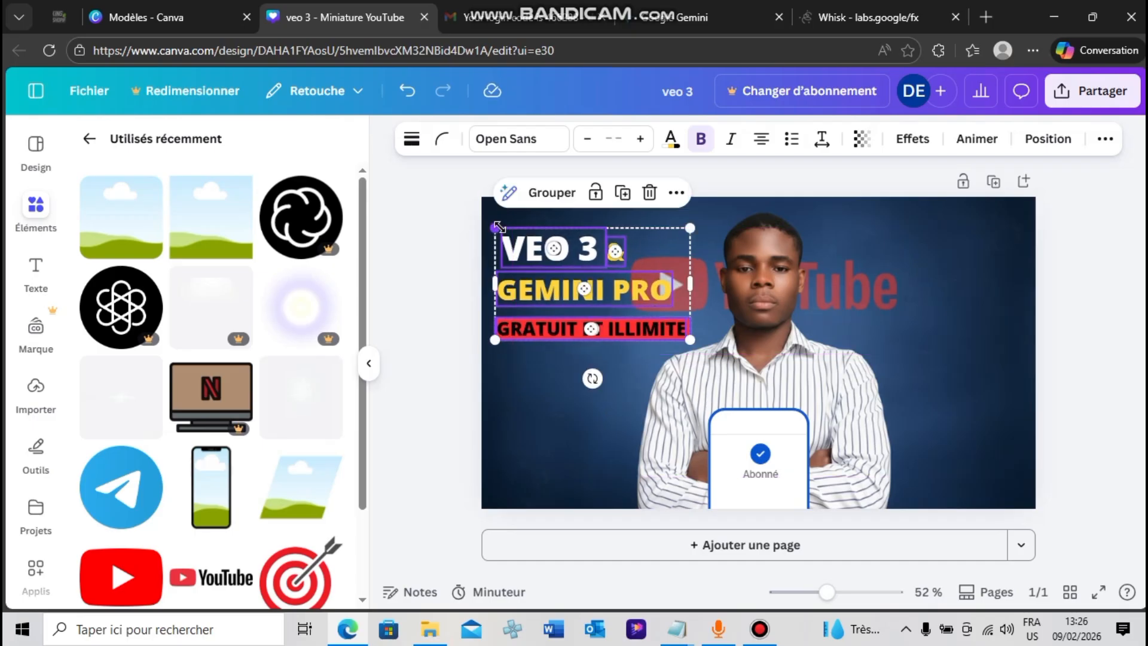
pyautogui.moveTo(499, 227); pyautogui.dragTo(460, 208)
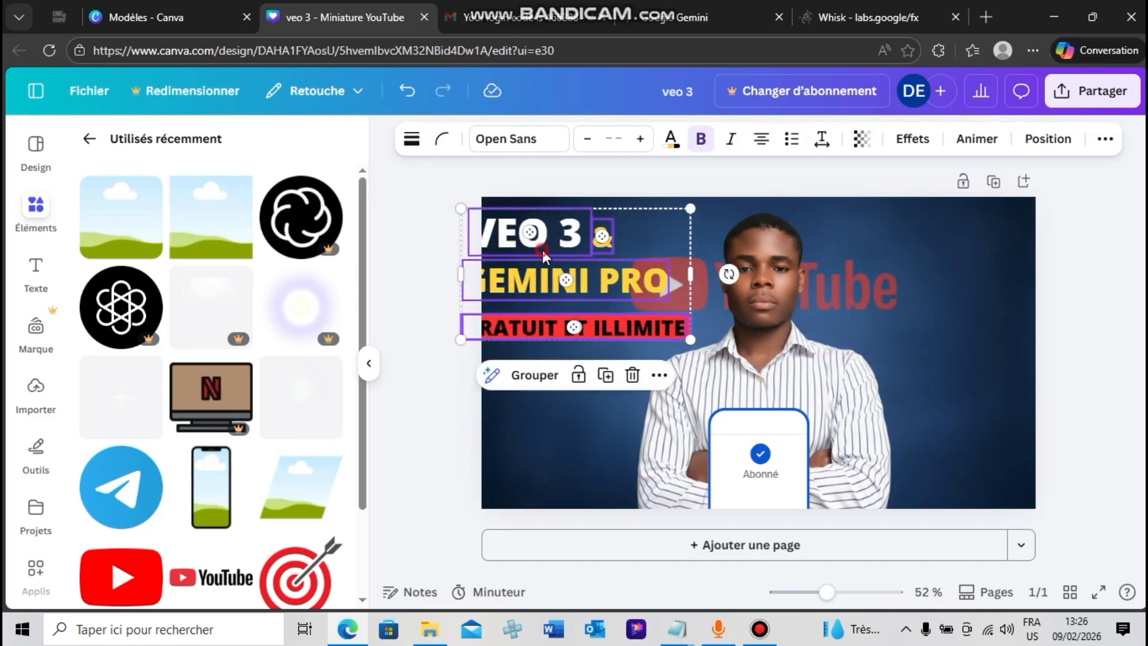
pyautogui.moveTo(543, 250); pyautogui.dragTo(572, 249)
pyautogui.click(411, 336)
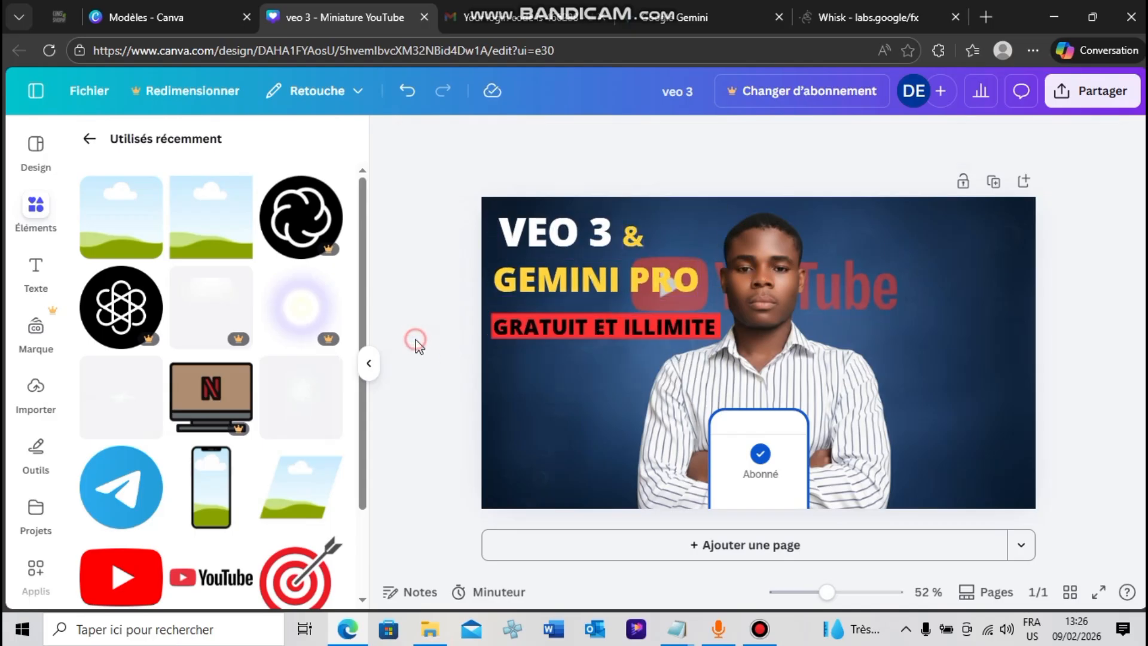
# Move the "Abonné" card slightly upwards in front of the portrait
pyautogui.moveTo(764, 442)
pyautogui.mouseDown()
pyautogui.moveTo(792, 424)
pyautogui.moveTo(763, 444)
pyautogui.mouseUp()
pyautogui.click(458, 410)
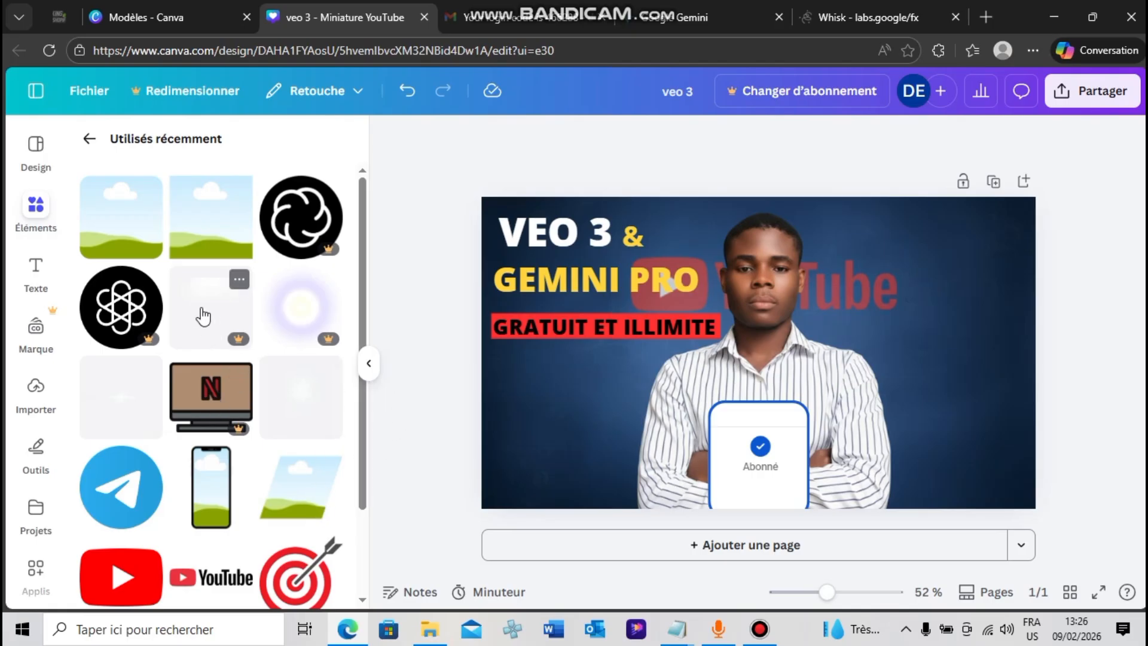
# Add a bold text reading "SANS CARTE ETUDIANT" to the thumbnail
pyautogui.click(40, 267)
pyautogui.click(251, 205)
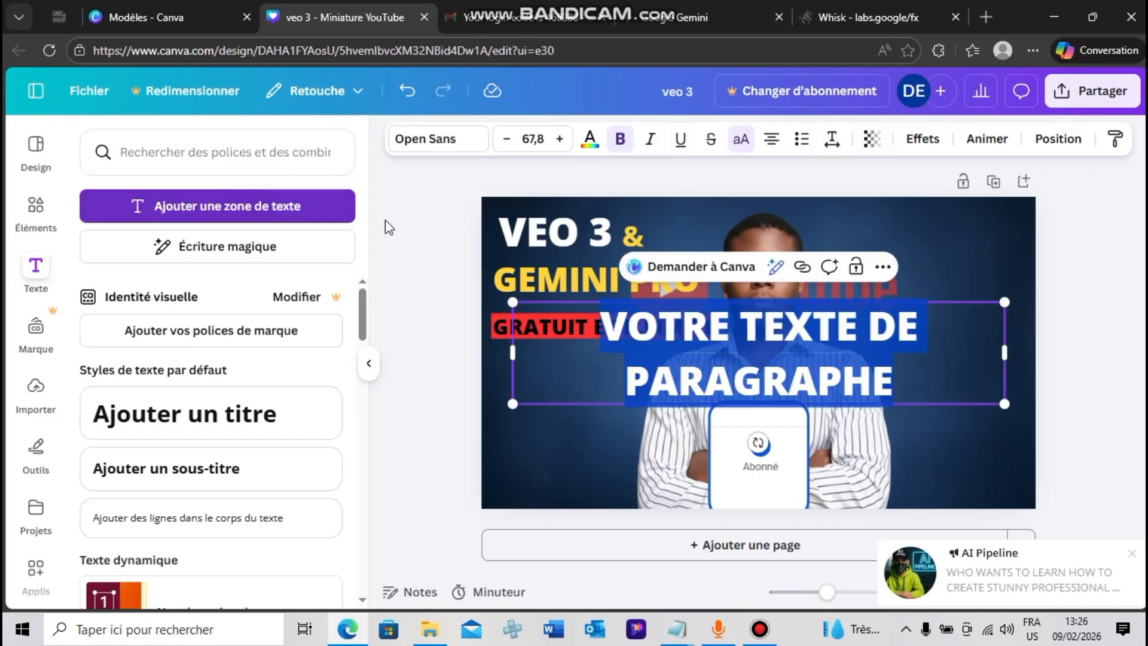
pyautogui.write('SA')
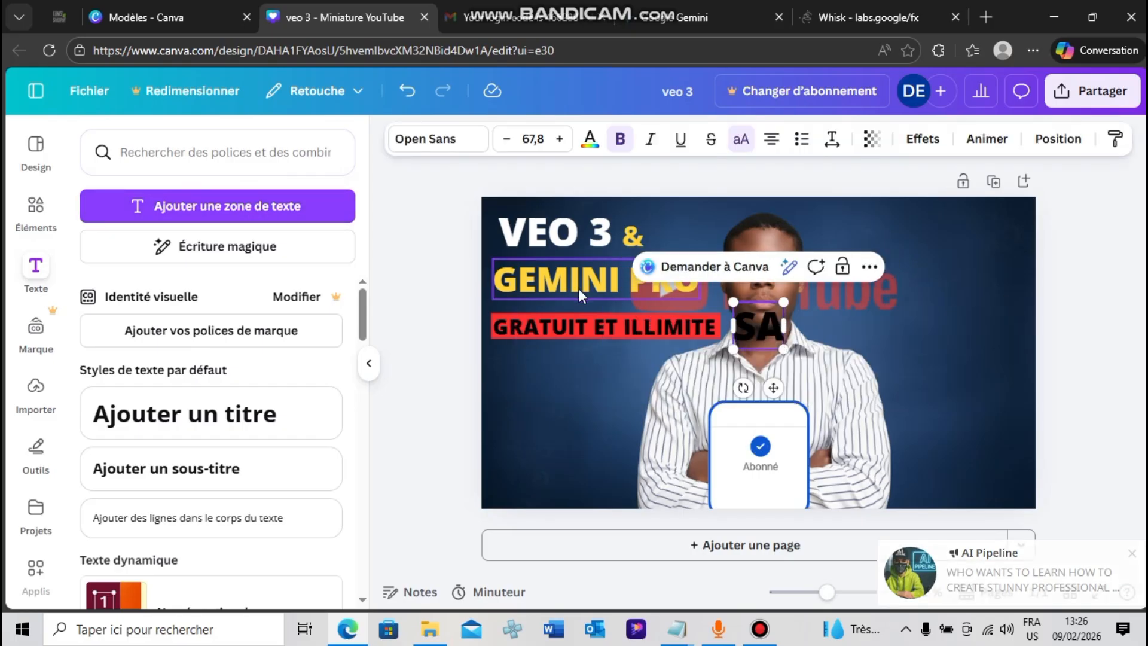
pyautogui.write('NS CAFTE')
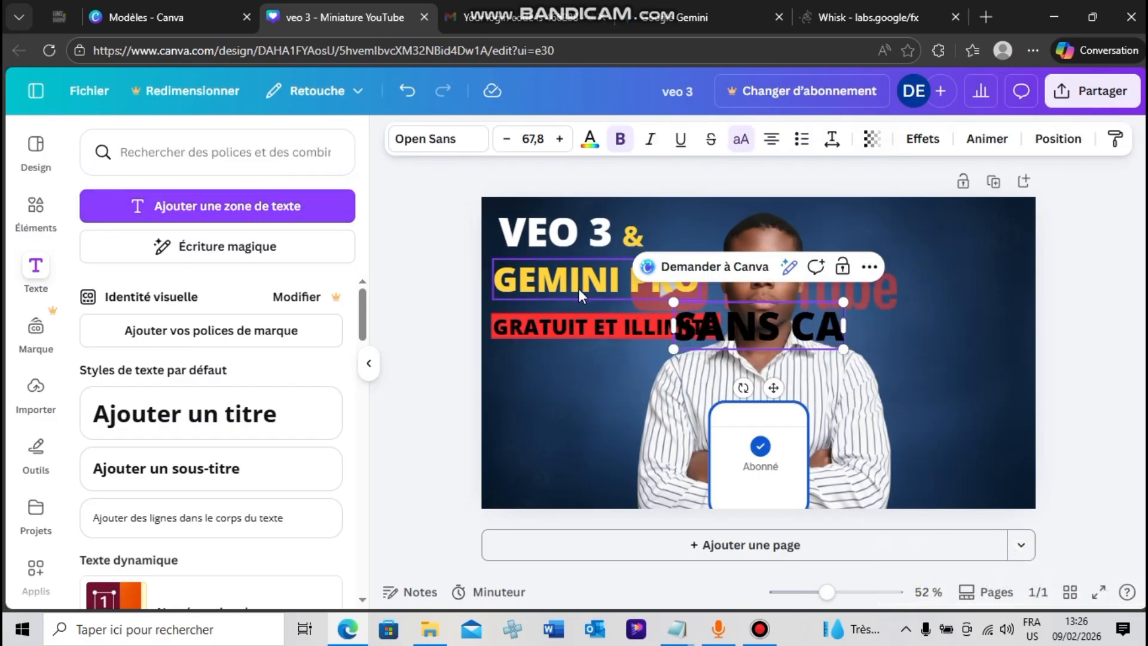
pyautogui.press('BackSpace')
pyautogui.press('BackSpace')
pyautogui.press('BackSpace')
pyautogui.press('BackSpace')
pyautogui.write('ARTE')
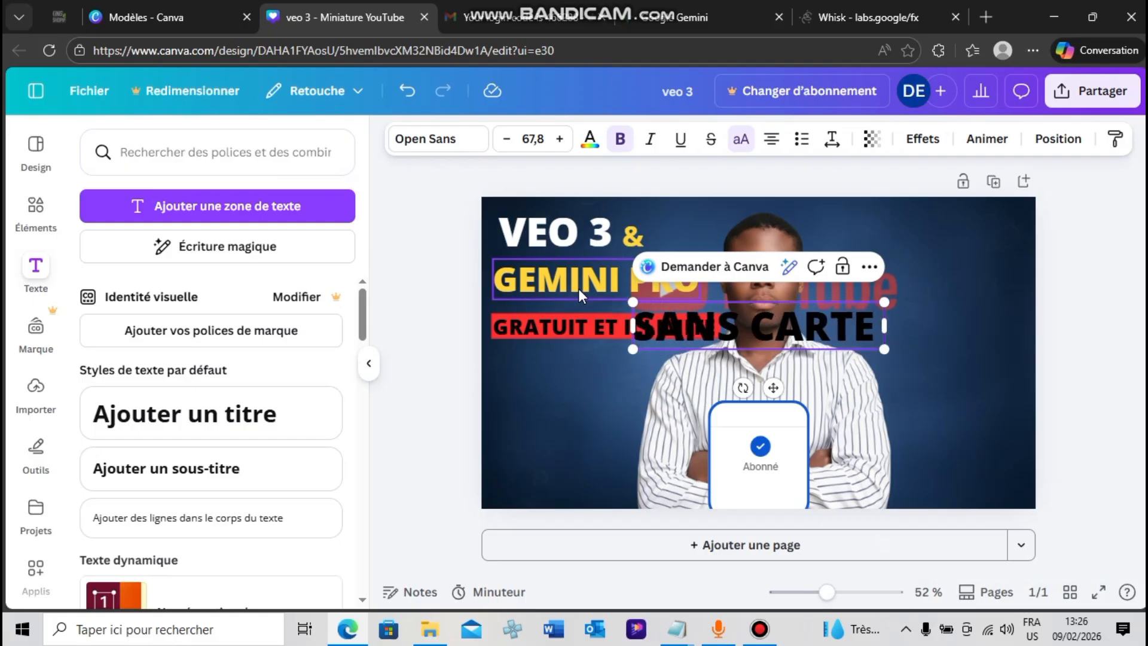
pyautogui.write(' ETUDIANT')
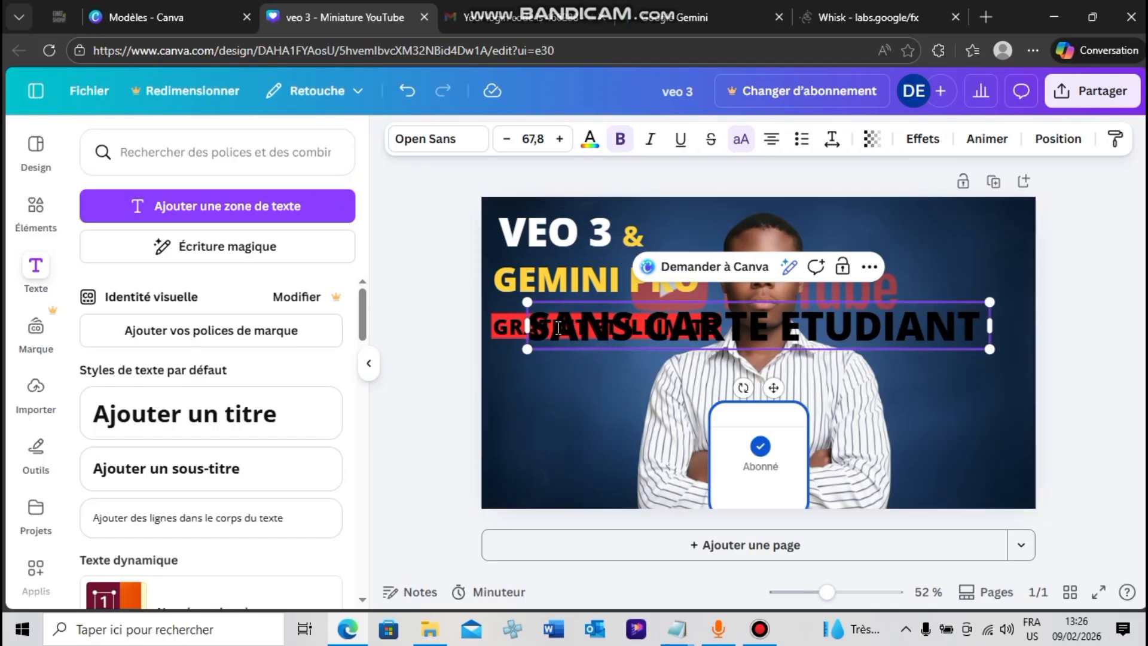
# Scale the "SANS CARTE ETUDIANT" text down to size 30.4 and place it just below the red banner, aligned with its left edge
pyautogui.moveTo(527, 304); pyautogui.dragTo(720, 321)
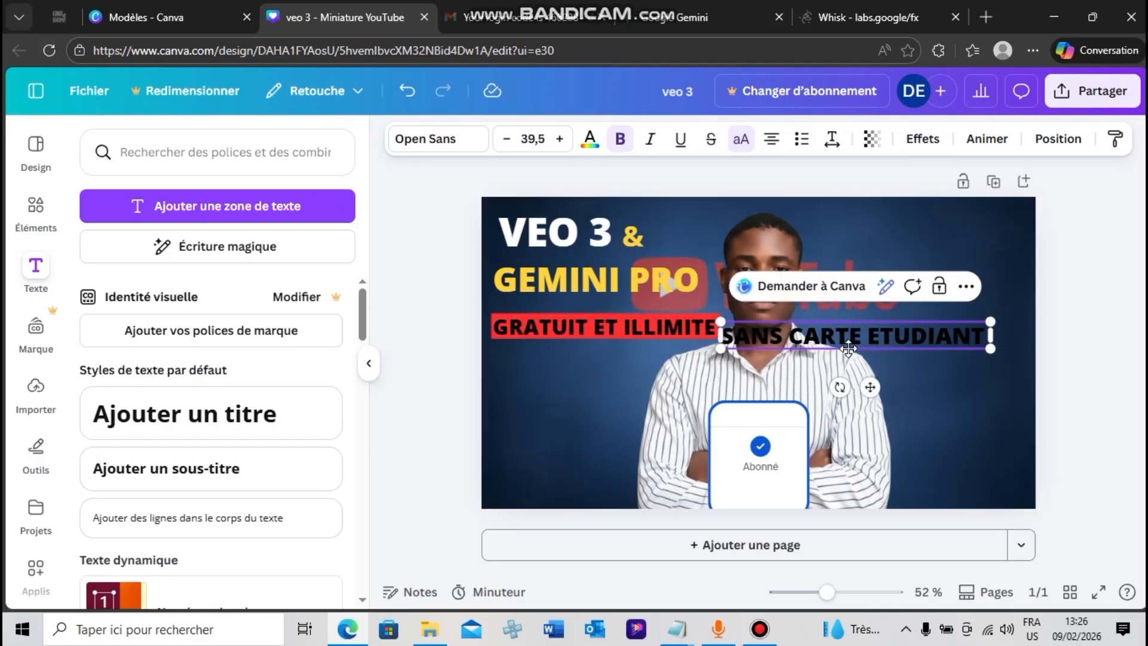
pyautogui.click(865, 339)
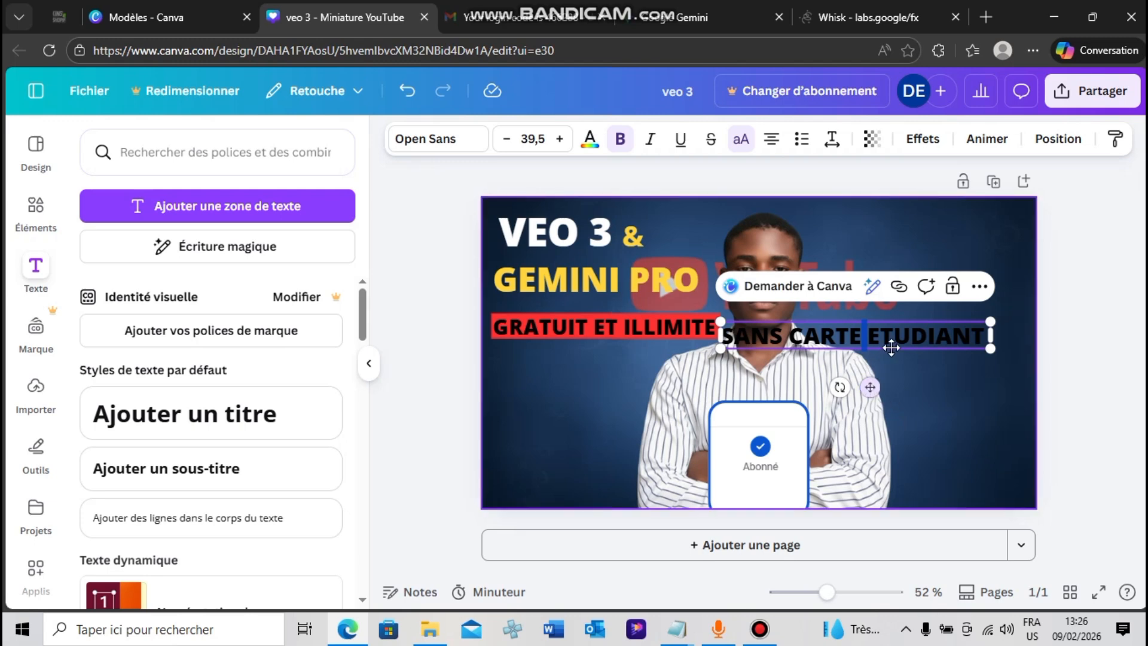
pyautogui.click(1074, 379)
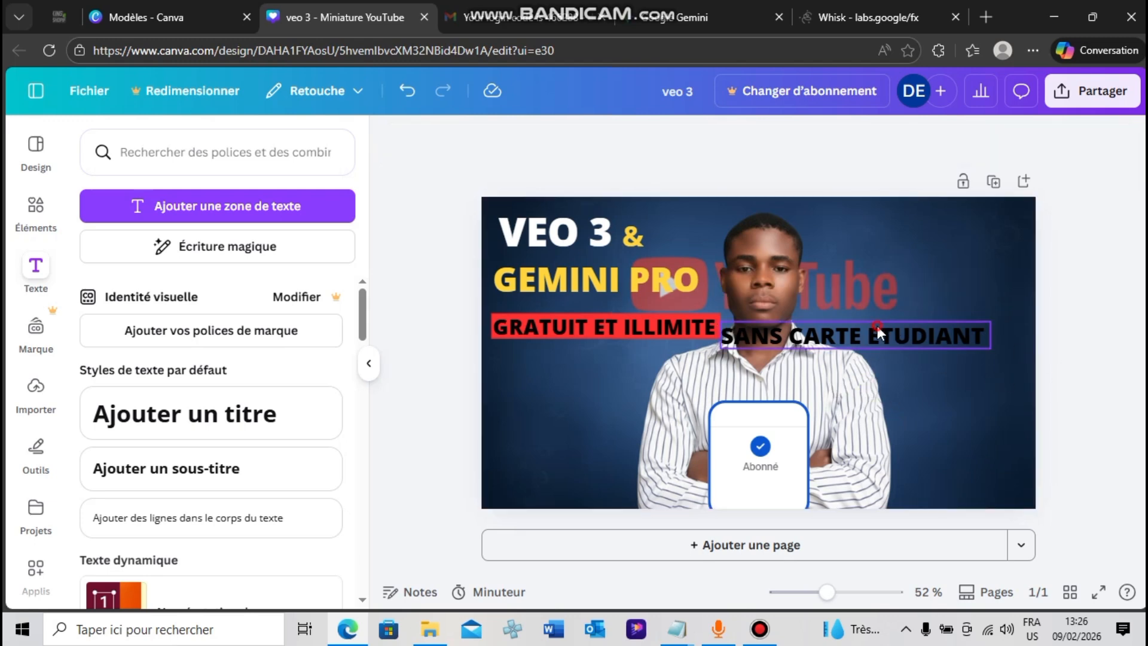
pyautogui.moveTo(735, 329); pyautogui.dragTo(549, 373)
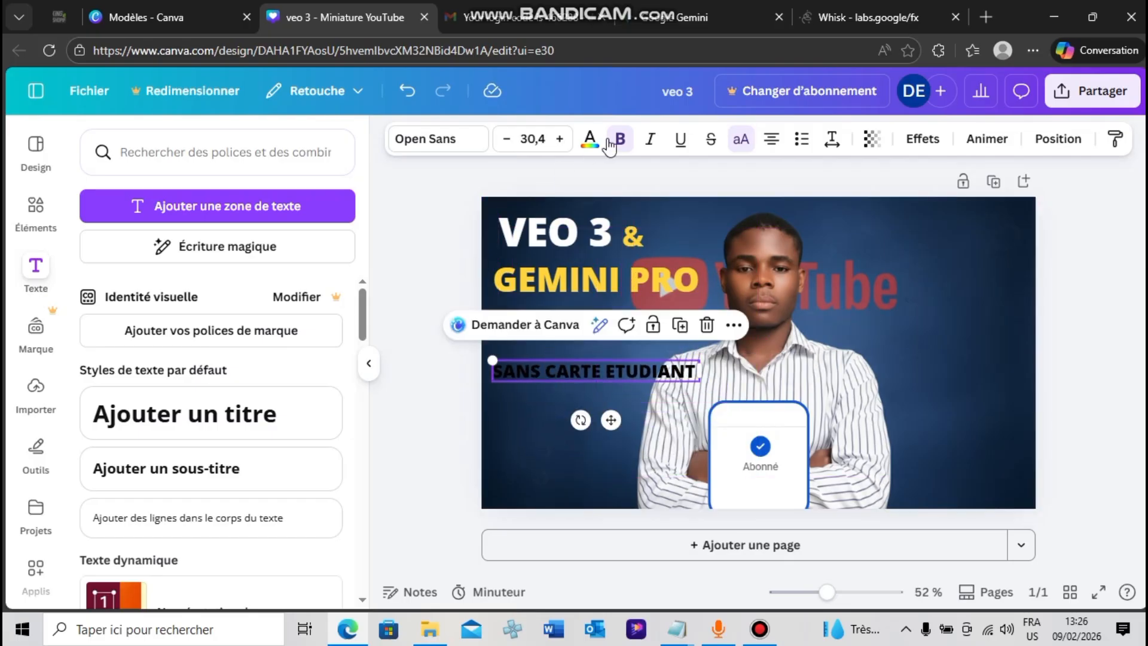
# Colour the "SANS CARTE ETUDIANT" text with the document's white
pyautogui.click(589, 139)
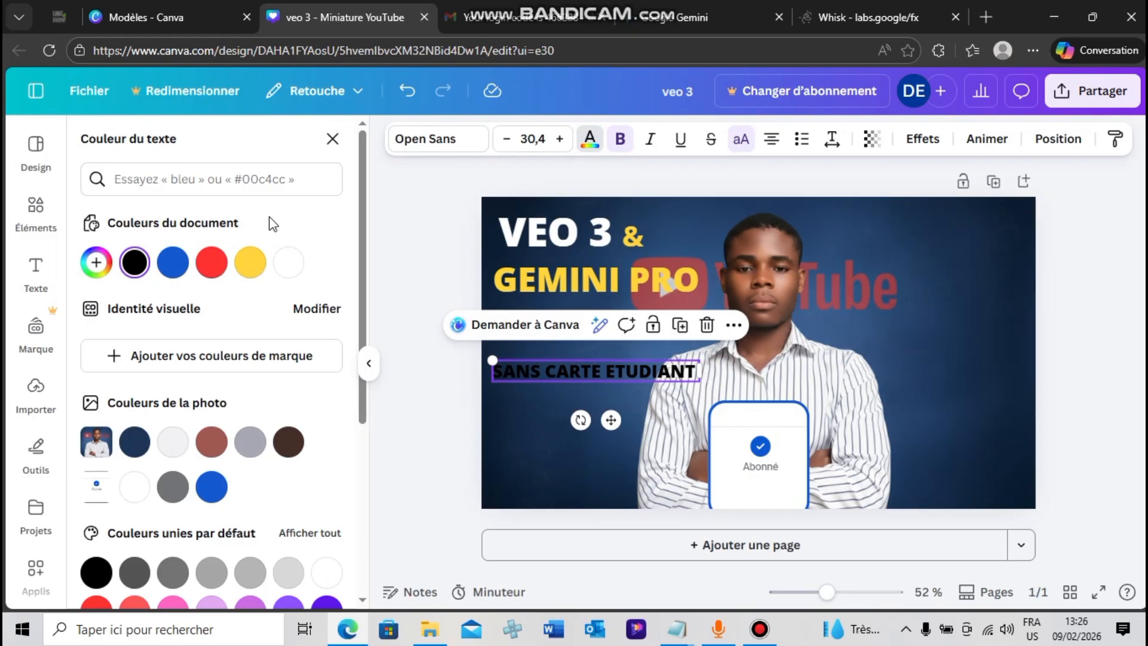
pyautogui.click(290, 263)
pyautogui.press('Escape')
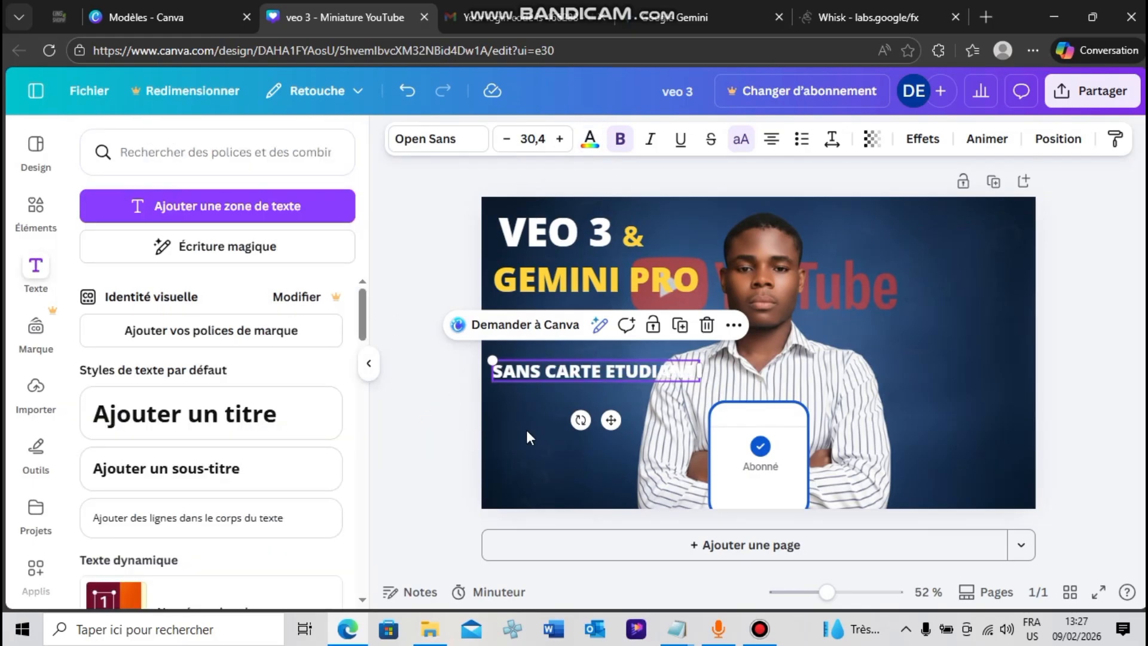
pyautogui.click(469, 444)
# Remove and reapply bold on the "SANS CARTE ETUDIANT" text
pyautogui.click(529, 377)
pyautogui.click(621, 143)
pyautogui.click(622, 140)
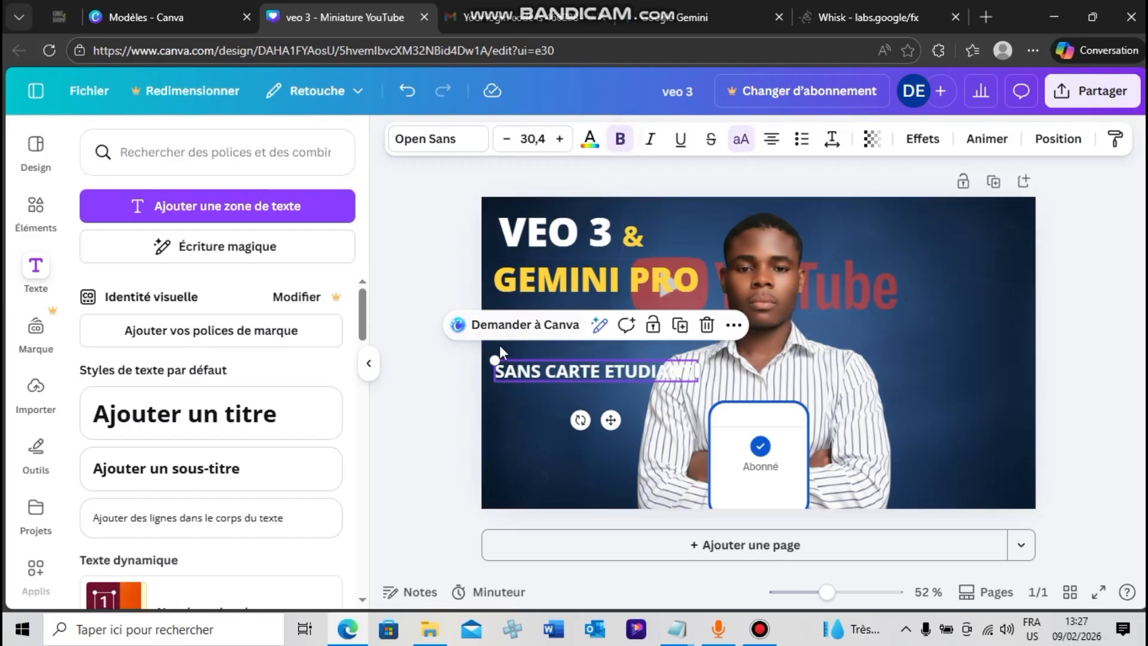
# Shrink the "SANS CARTE ETUDIANT" text slightly and place it directly under the red banner, aligned with its left edge
pyautogui.moveTo(499, 359); pyautogui.dragTo(524, 365)
pyautogui.click(453, 374)
pyautogui.click(459, 398)
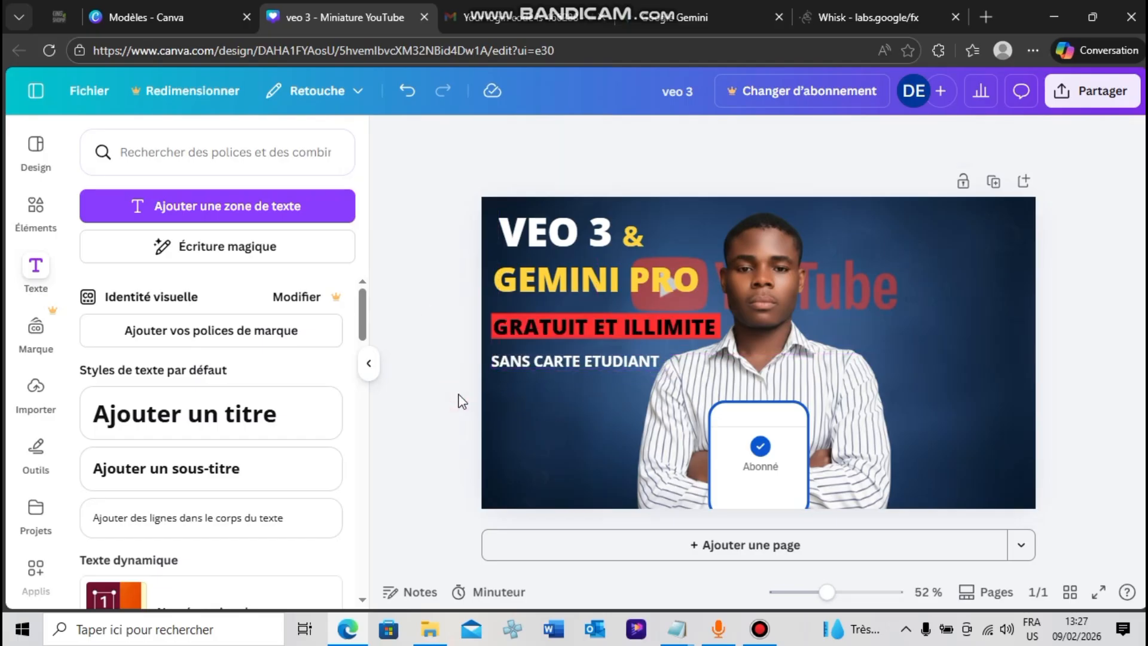
pyautogui.click(1123, 307)
pyautogui.click(614, 281)
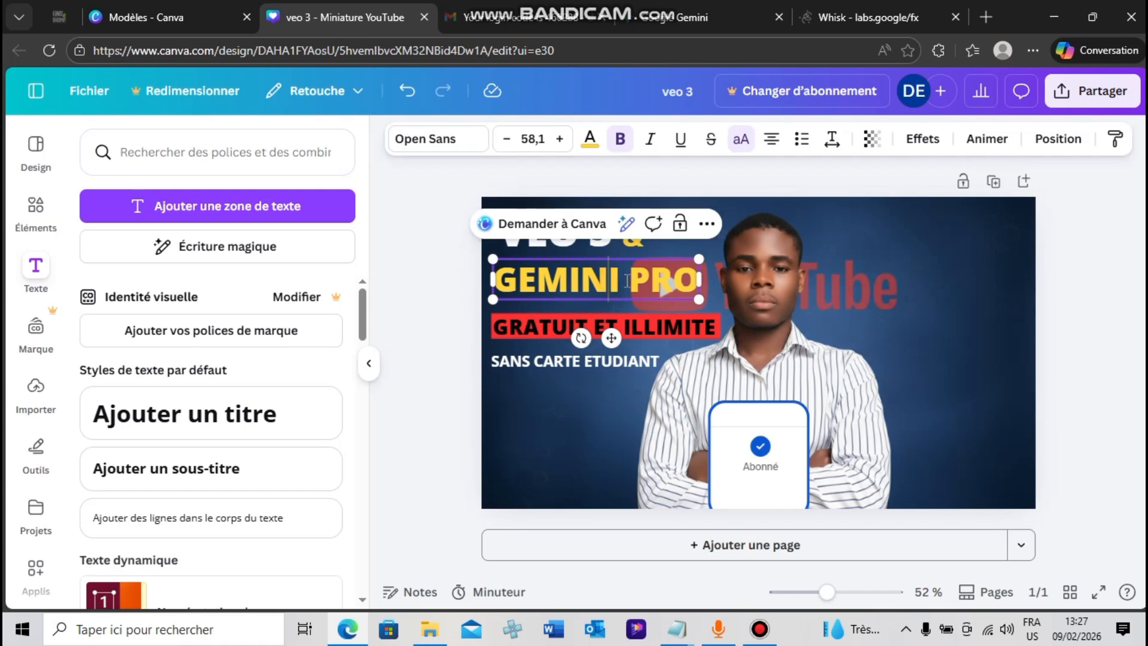
pyautogui.click(401, 481)
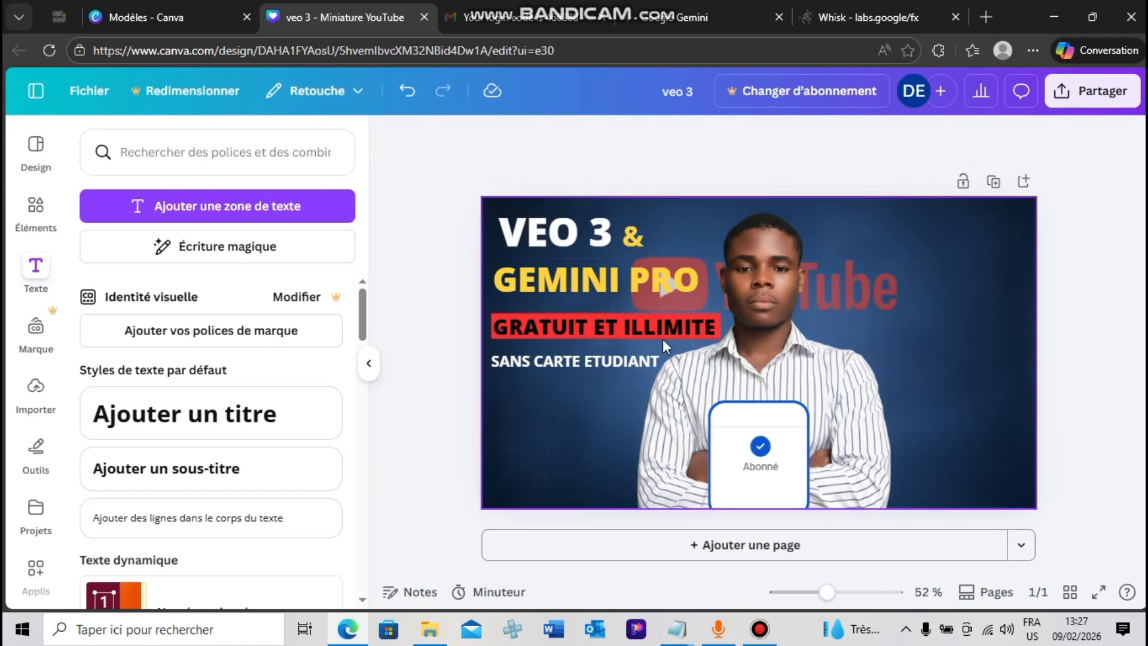
pyautogui.click(820, 375)
pyautogui.click(448, 335)
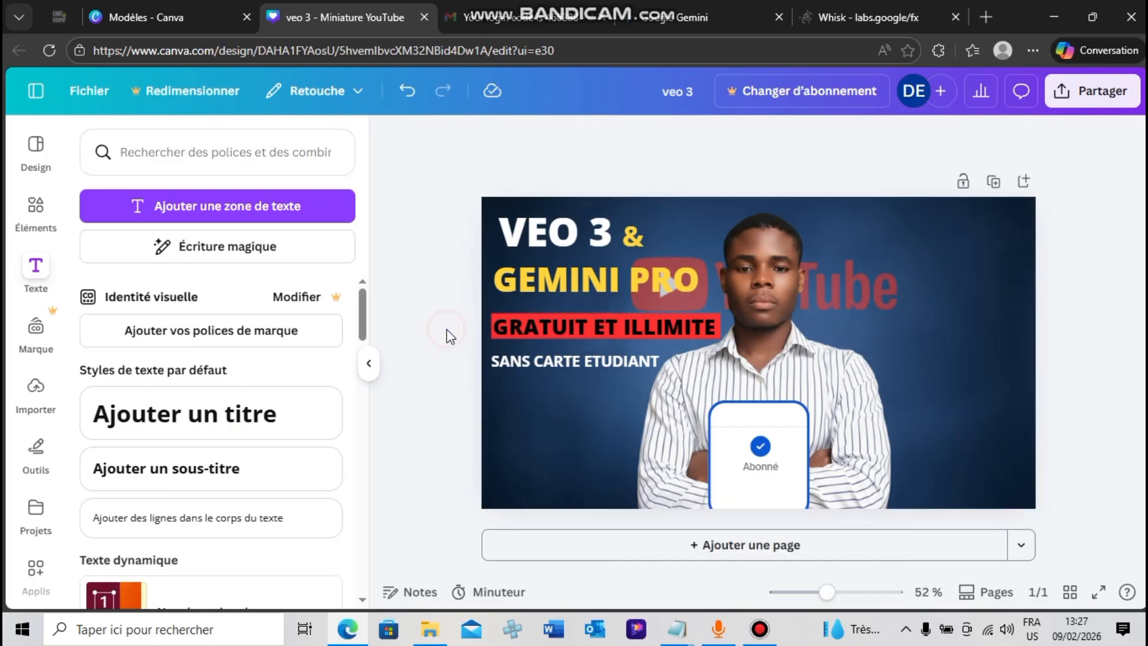
# Add the uploaded portrait of the man in a dark blue shirt on a blue background to the thumbnail
pyautogui.click(780, 324)
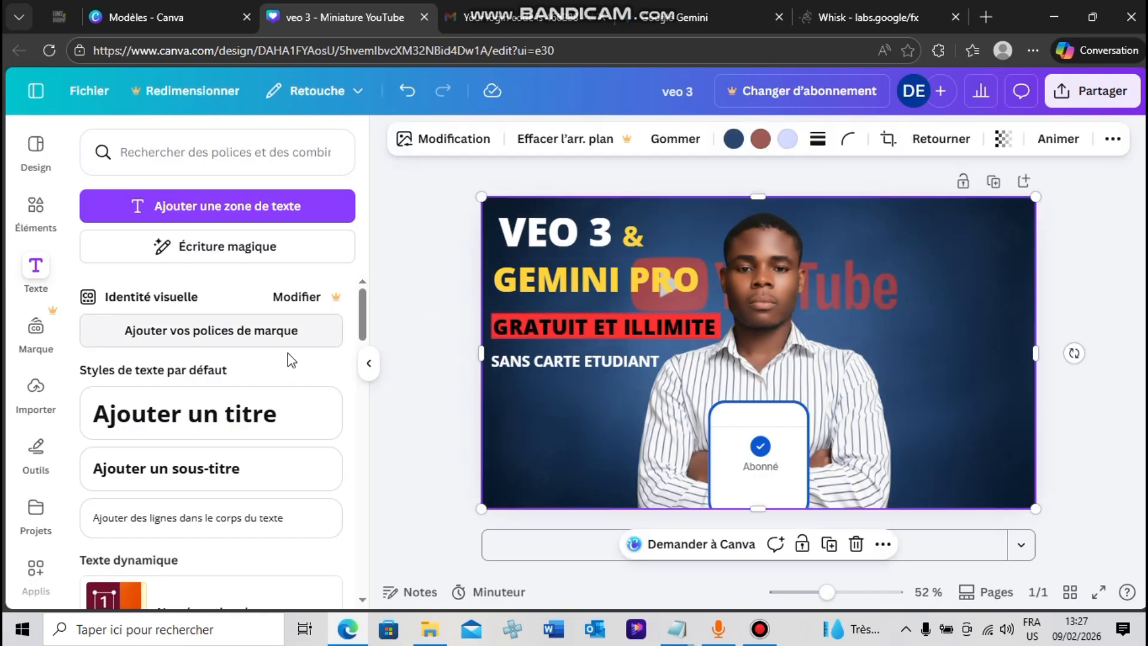
pyautogui.click(35, 386)
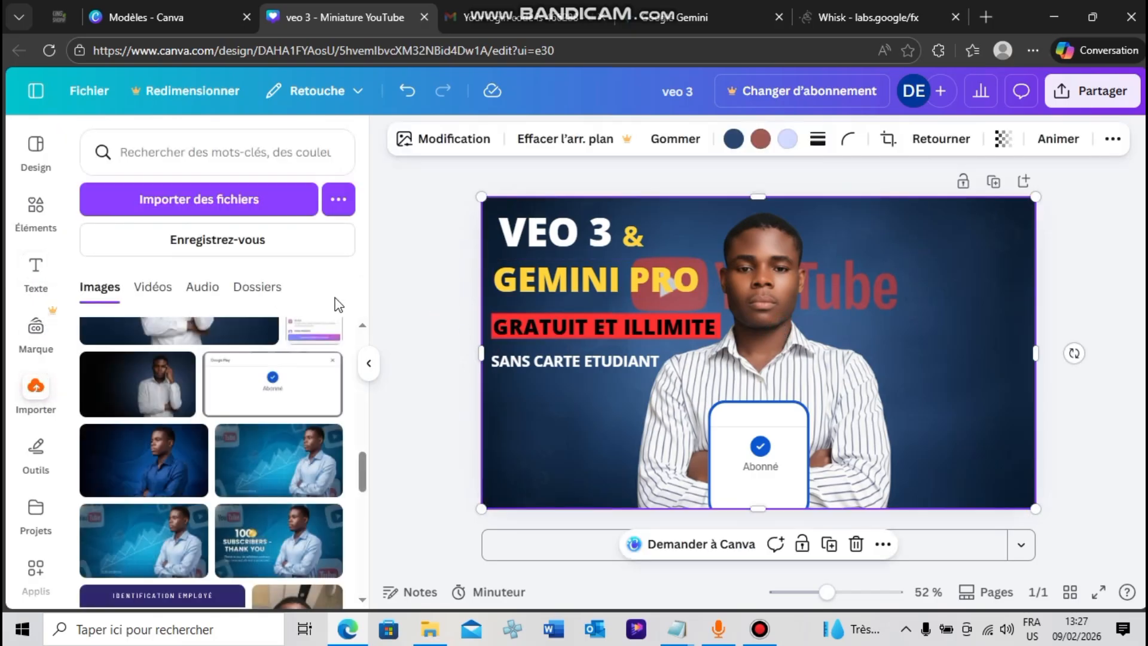
pyautogui.moveTo(360, 469); pyautogui.dragTo(360, 482)
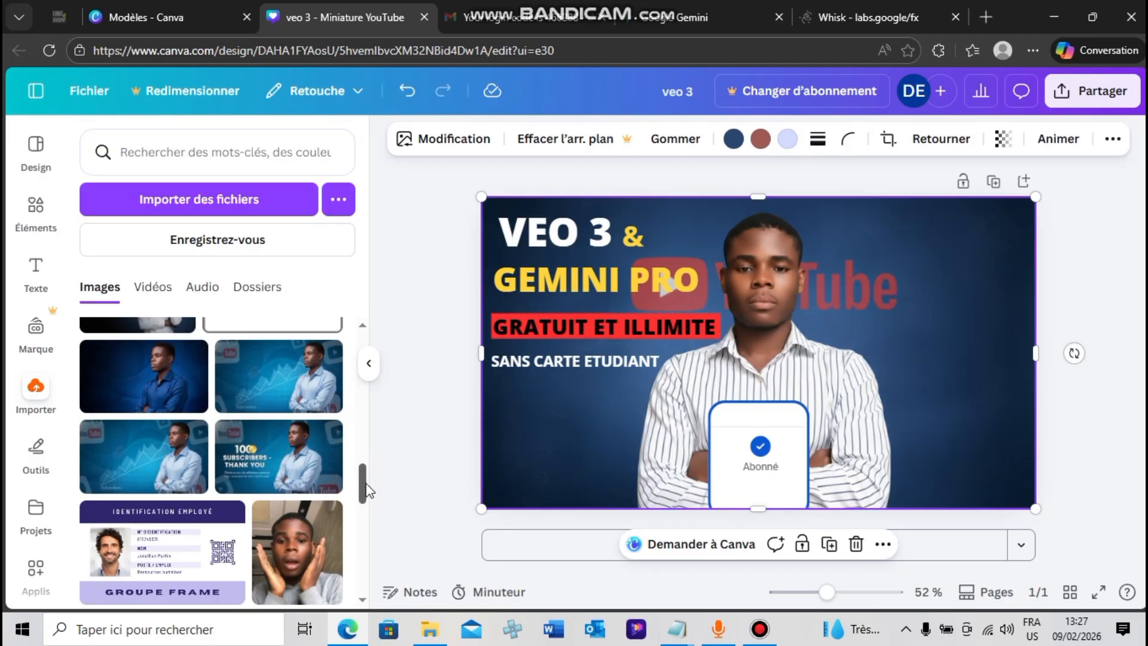
pyautogui.moveTo(367, 484)
pyautogui.mouseDown()
pyautogui.moveTo(386, 350)
pyautogui.moveTo(361, 540)
pyautogui.moveTo(362, 481)
pyautogui.mouseUp()
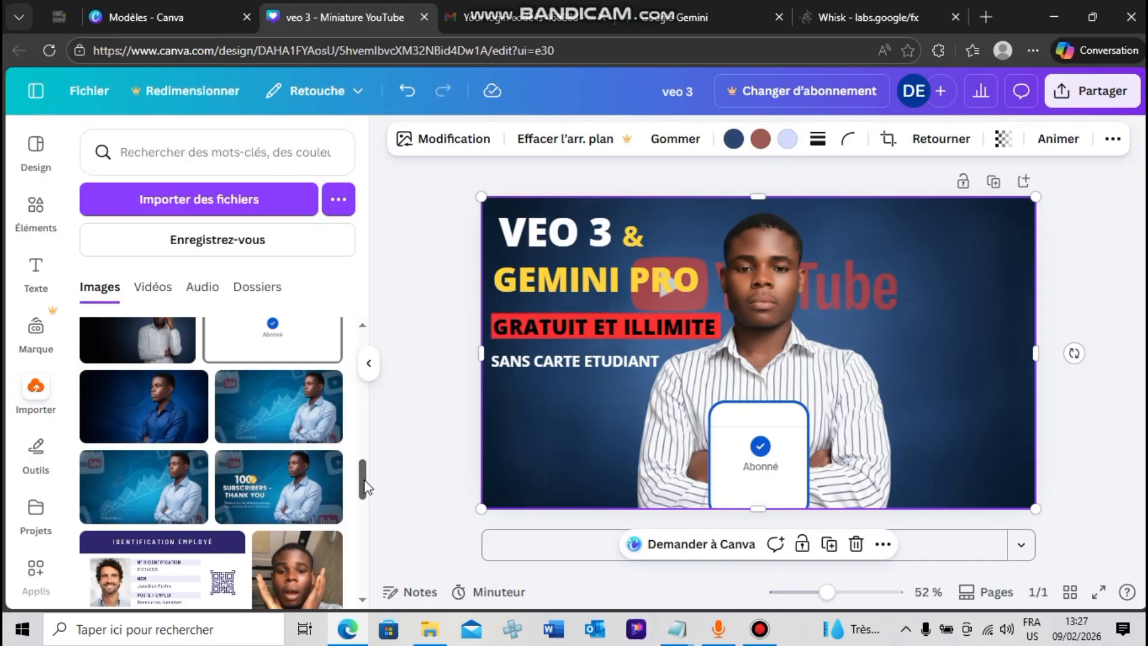
pyautogui.click(200, 427)
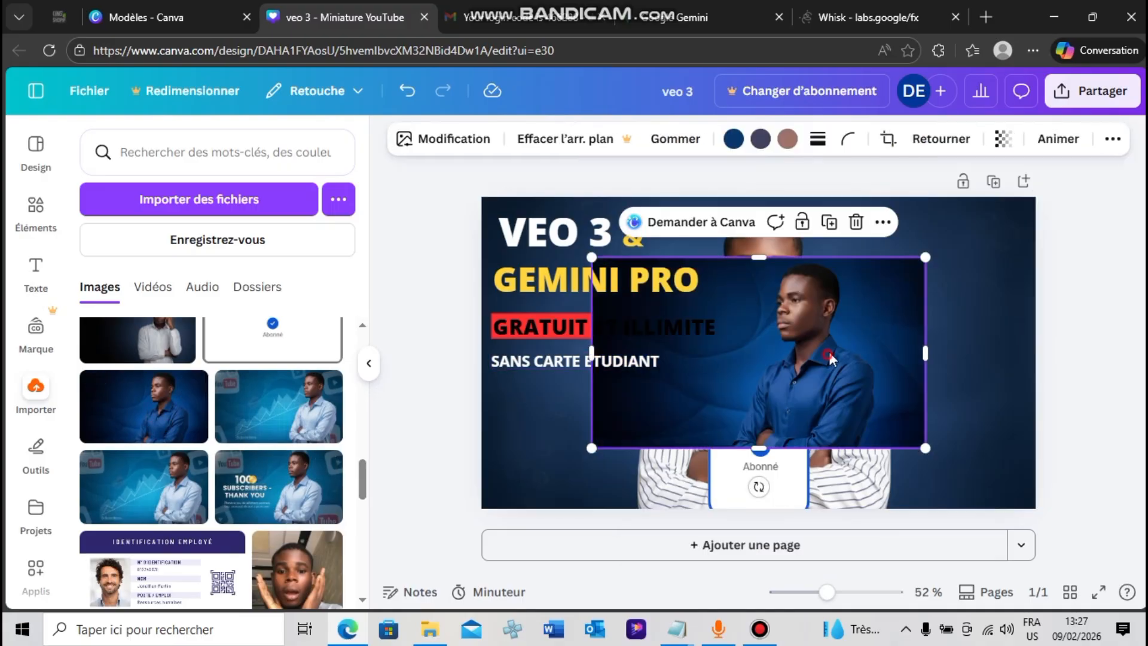
pyautogui.moveTo(830, 357); pyautogui.dragTo(843, 335)
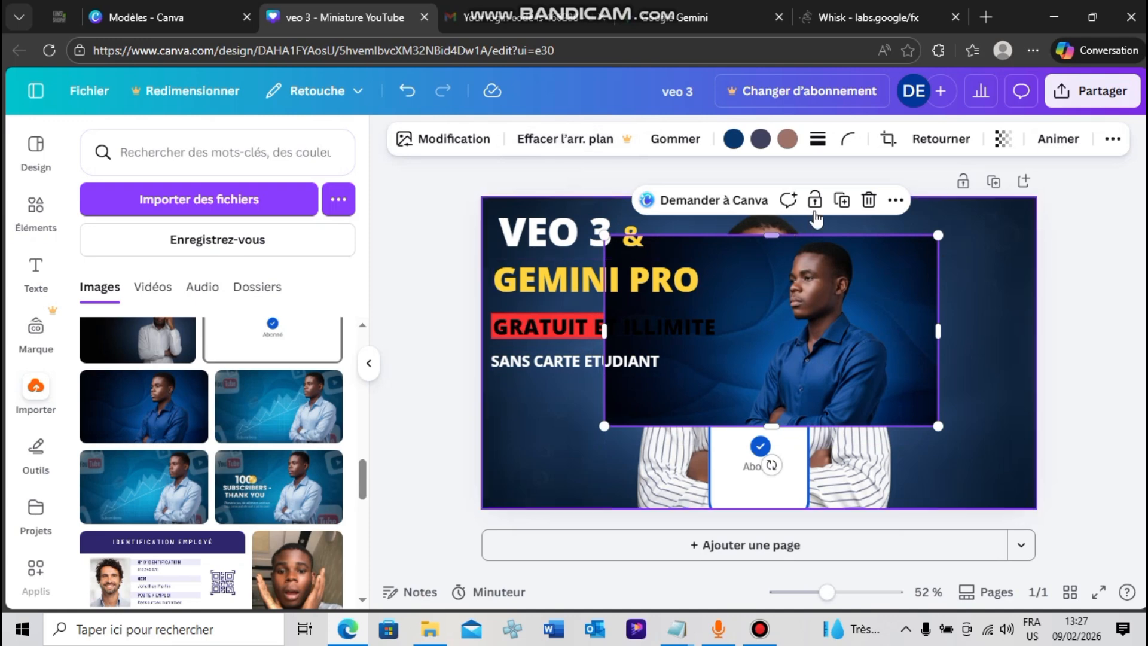
# Send the blue-shirt portrait backward until it lies behind all the title texts and the red banner
pyautogui.click(897, 201)
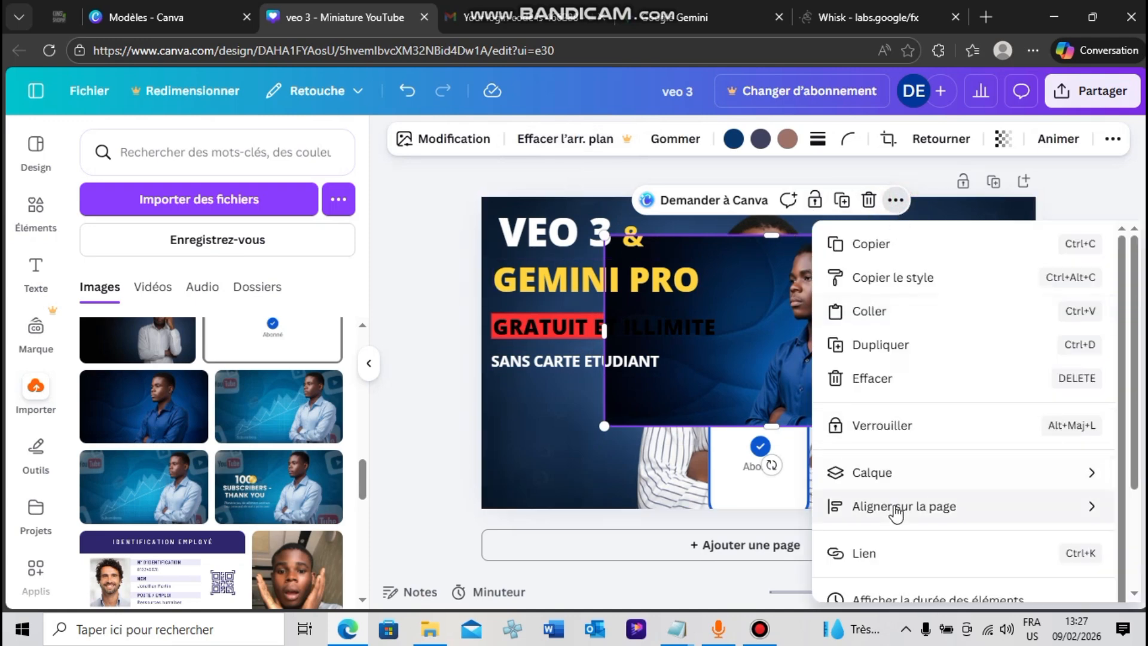
pyautogui.moveTo(891, 513)
pyautogui.scroll(-3, 964, 412)
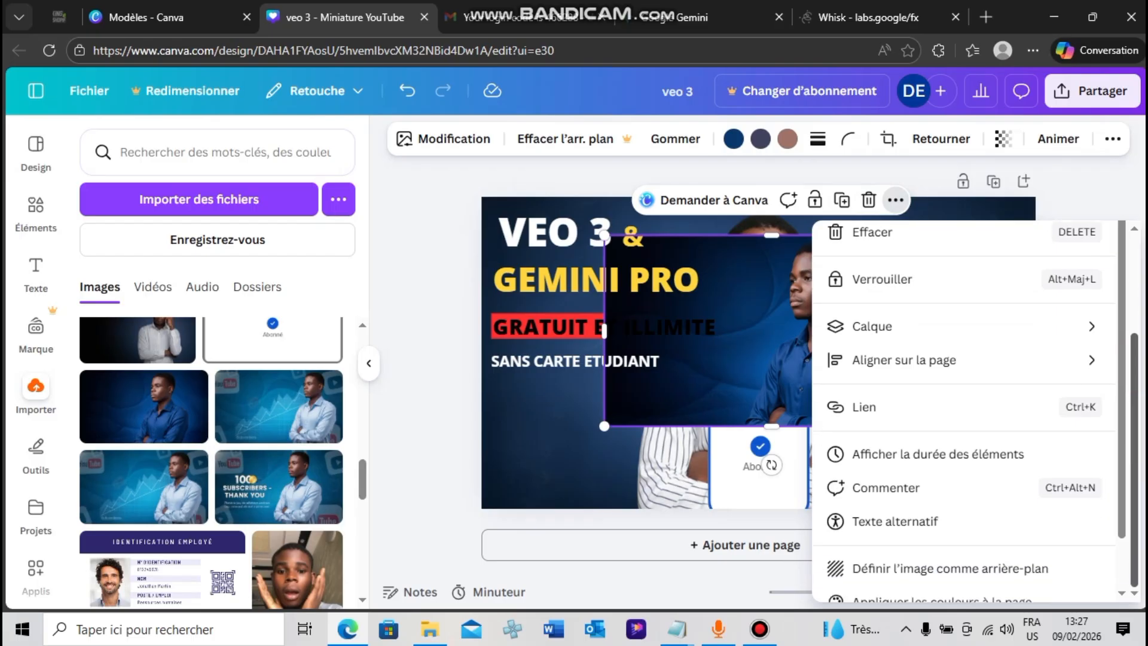
pyautogui.click(1111, 149)
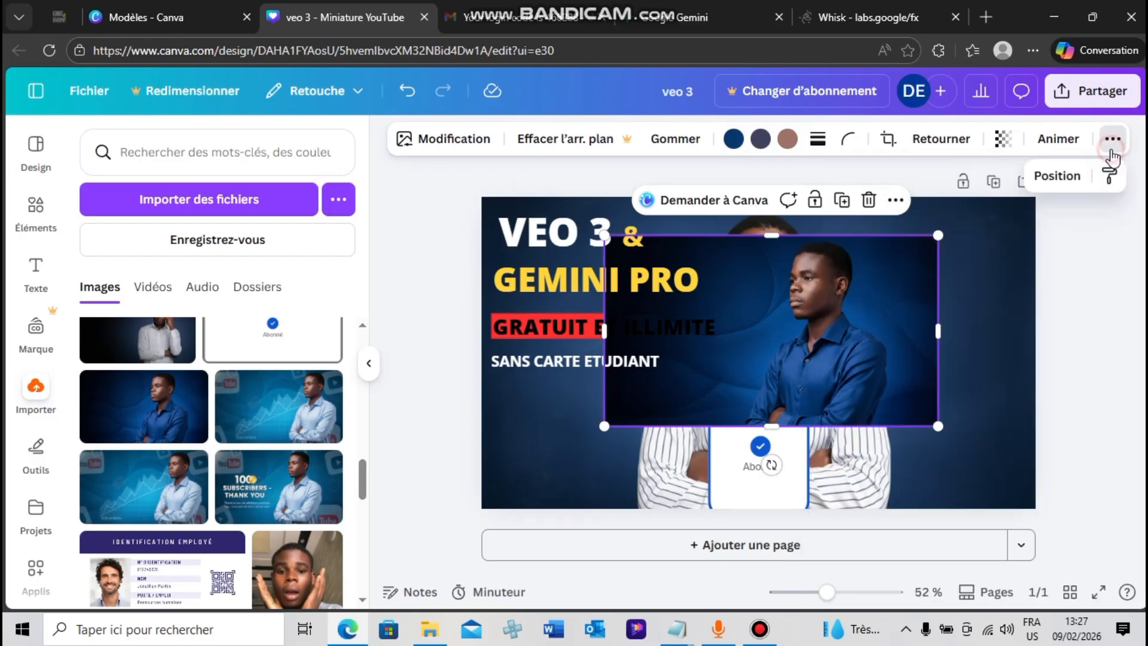
pyautogui.click(1057, 176)
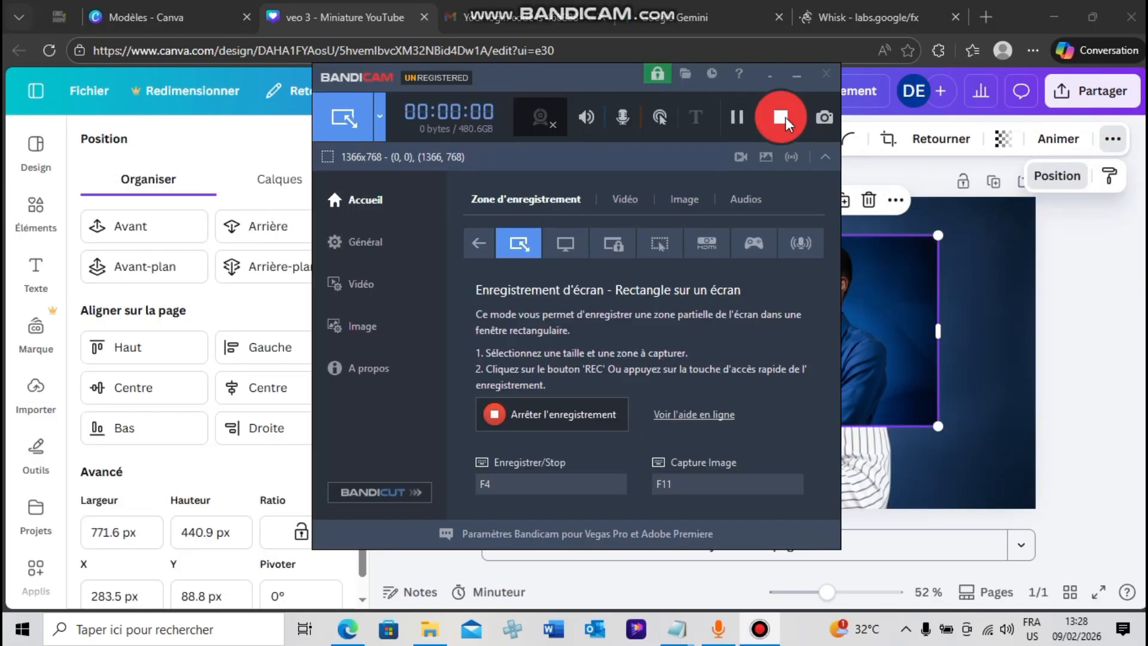
pyautogui.click(797, 76)
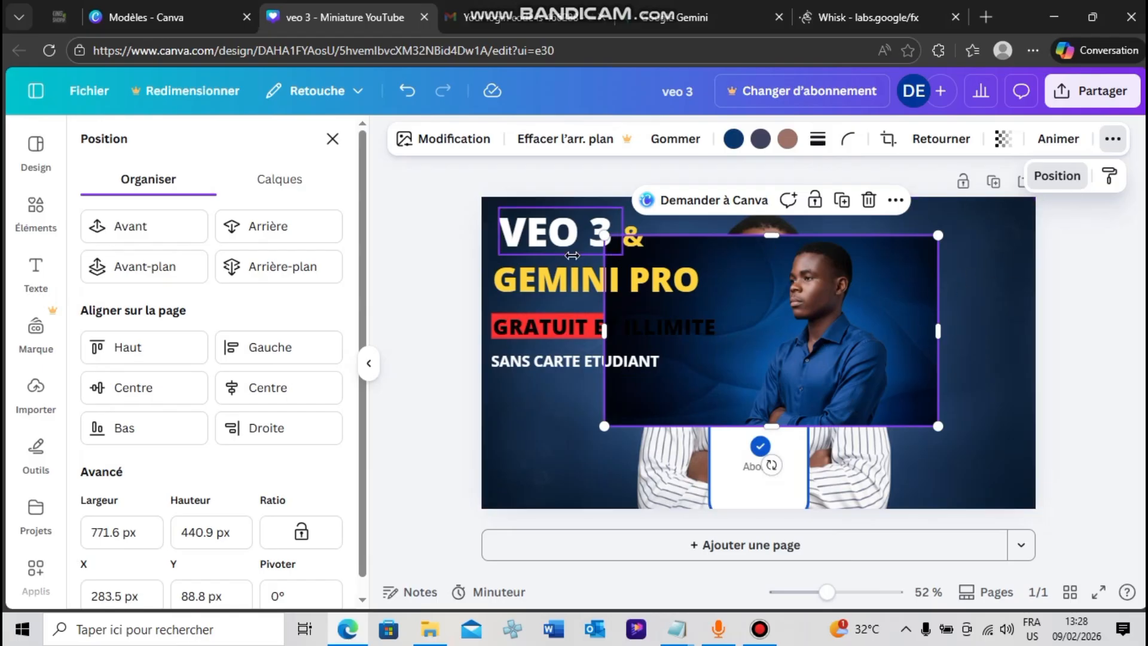
pyautogui.click(248, 240)
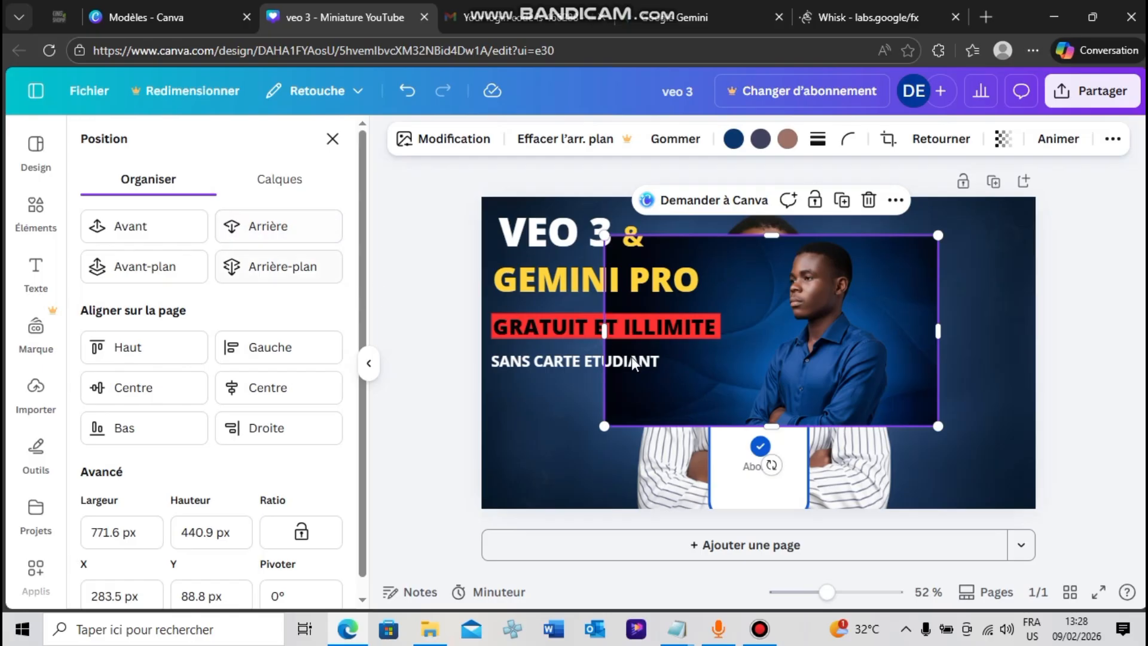
# Move the blue-shirt portrait to the page's upper-left corner, enlarge it to about 885.5 × 506 px and send it behind the "Abonné" card
pyautogui.moveTo(883, 366); pyautogui.dragTo(756, 328)
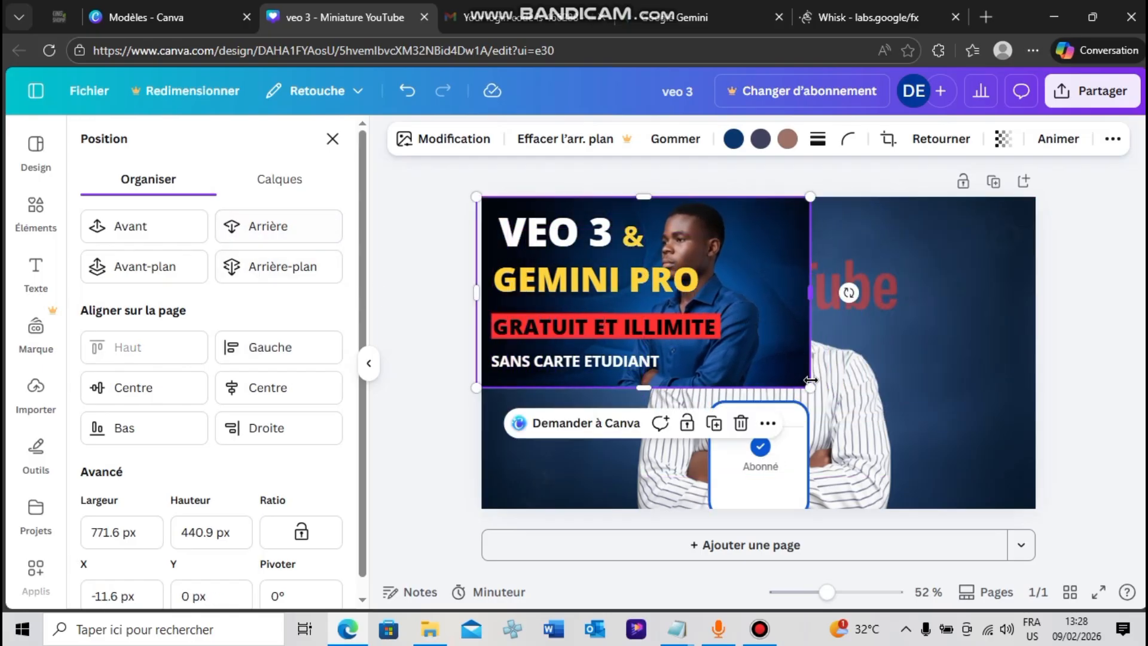
pyautogui.moveTo(820, 391); pyautogui.dragTo(917, 420)
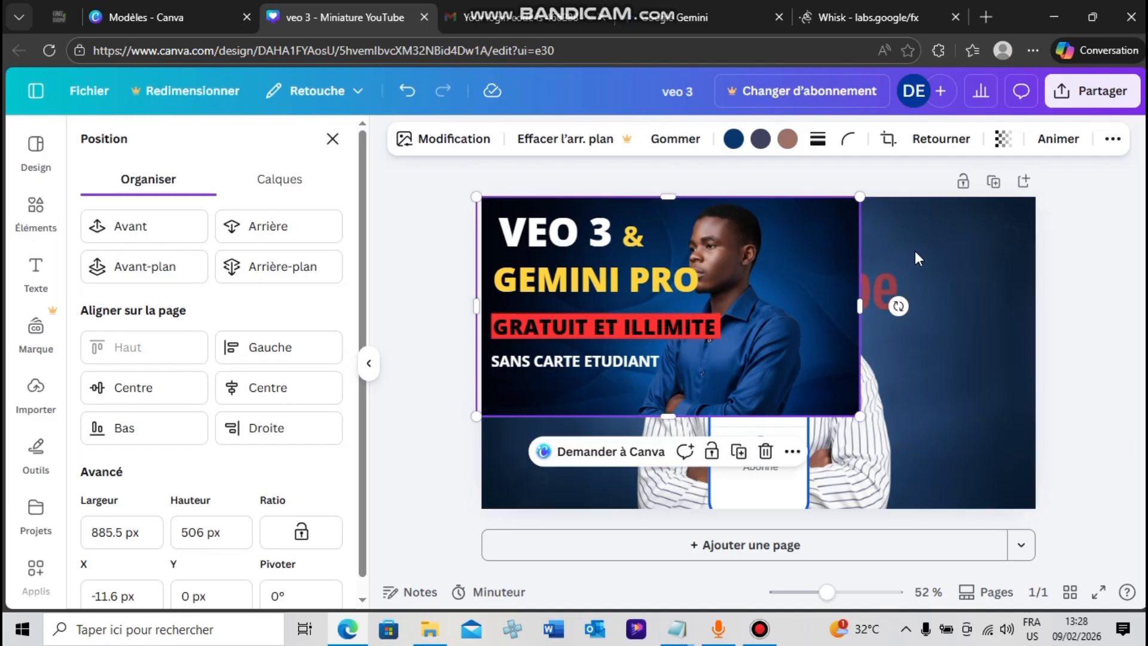
pyautogui.click(234, 234)
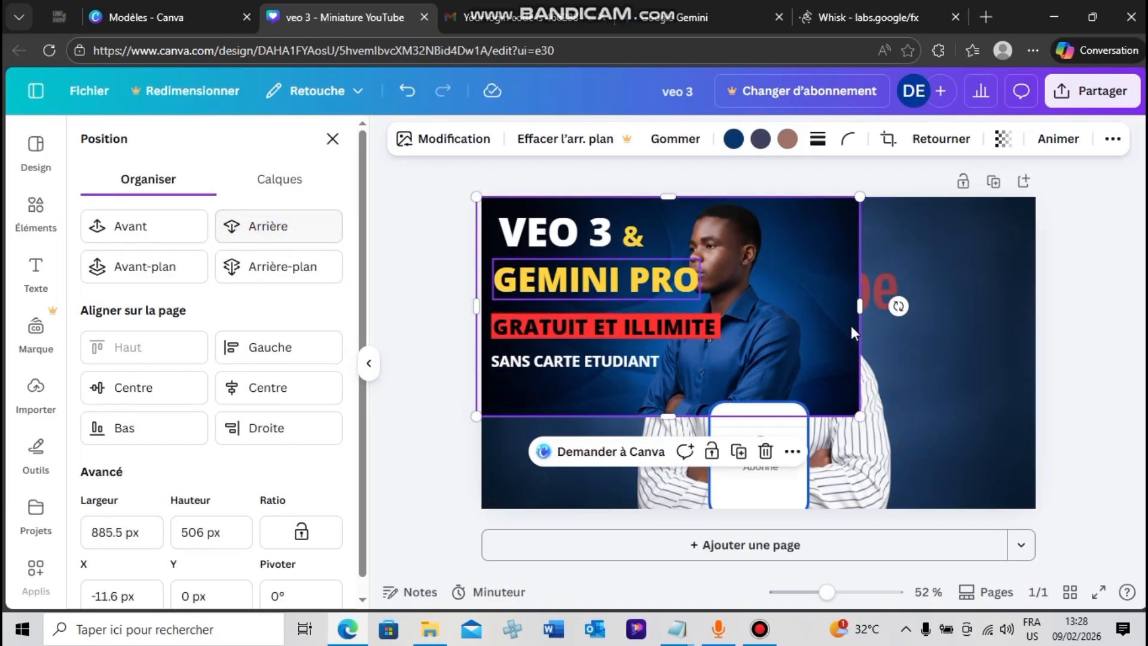
# Enlarge the blue-shirt portrait and fit its edges to the page so it covers the full 1280 × 720 px
pyautogui.moveTo(860, 417); pyautogui.dragTo(1035, 485)
pyautogui.moveTo(1021, 350); pyautogui.dragTo(1036, 351)
pyautogui.moveTo(781, 453); pyautogui.dragTo(823, 418)
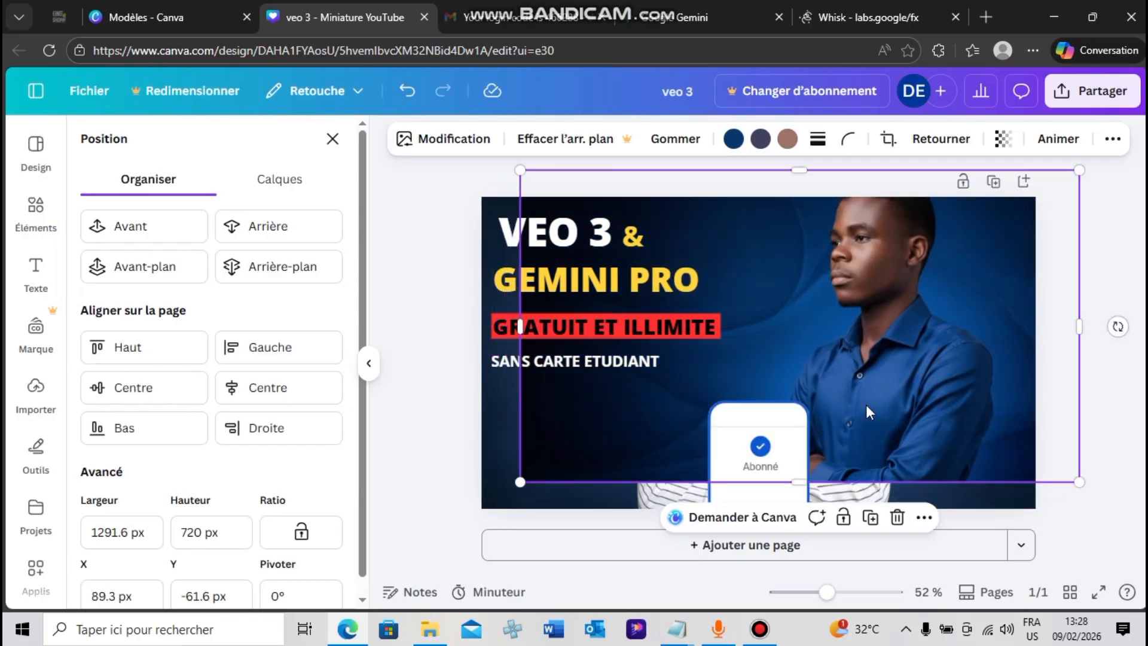
pyautogui.click(412, 96)
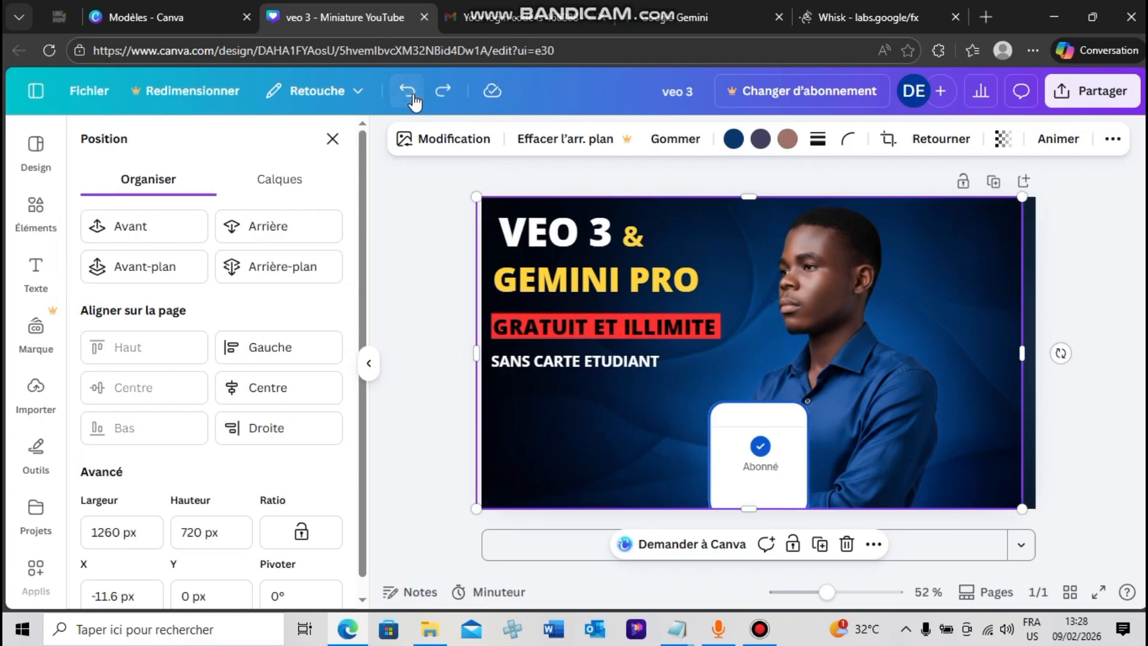
pyautogui.click(442, 92)
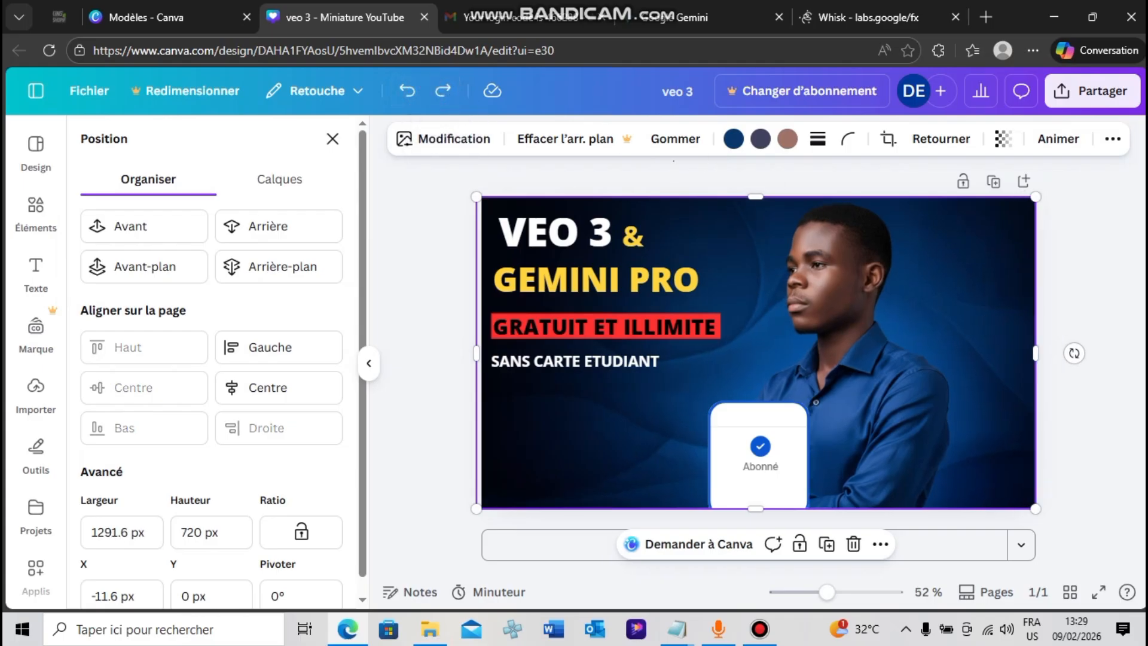
pyautogui.moveTo(476, 355); pyautogui.dragTo(484, 359)
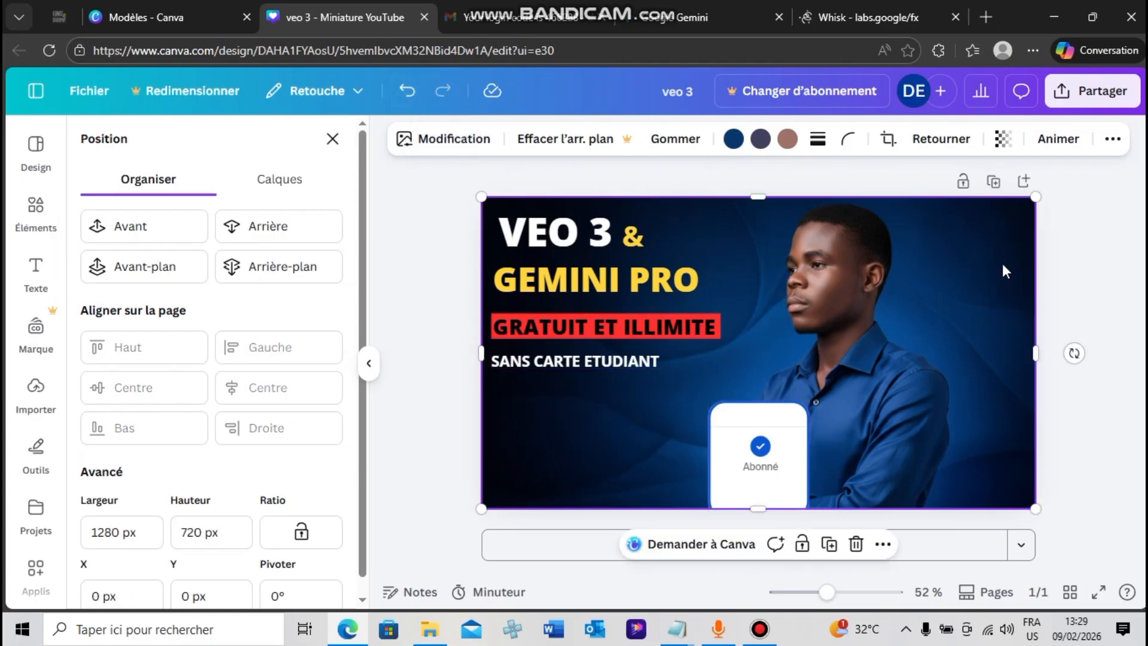
pyautogui.click(1086, 293)
pyautogui.click(697, 283)
pyautogui.moveTo(762, 445); pyautogui.dragTo(816, 420)
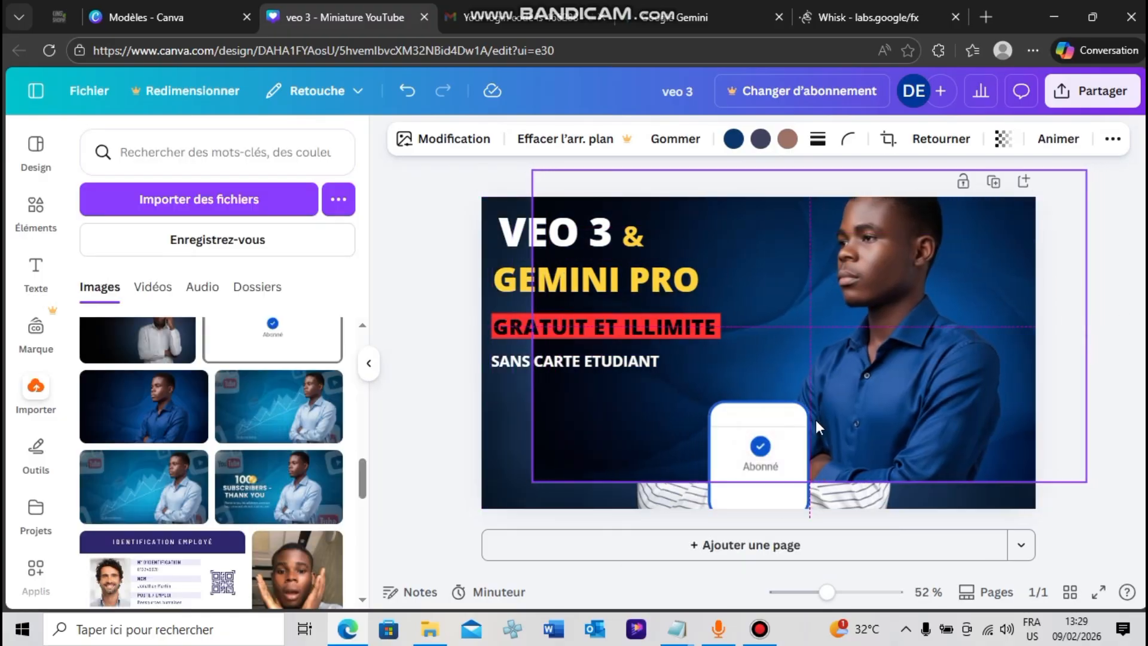
pyautogui.moveTo(905, 376); pyautogui.dragTo(853, 407)
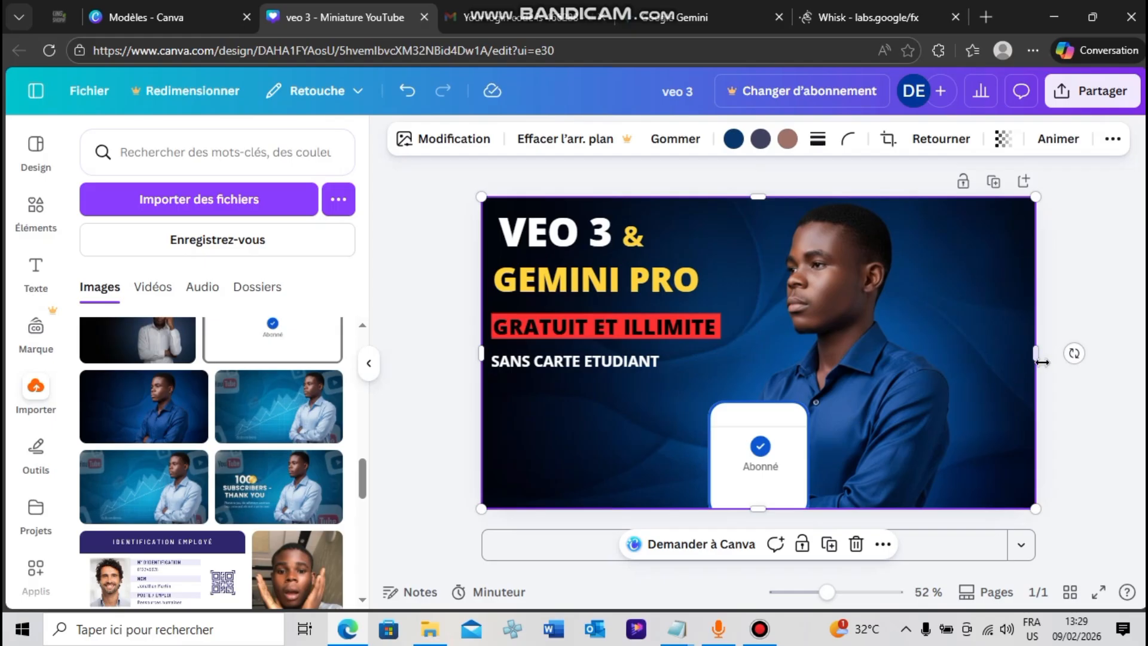
pyautogui.click(1085, 364)
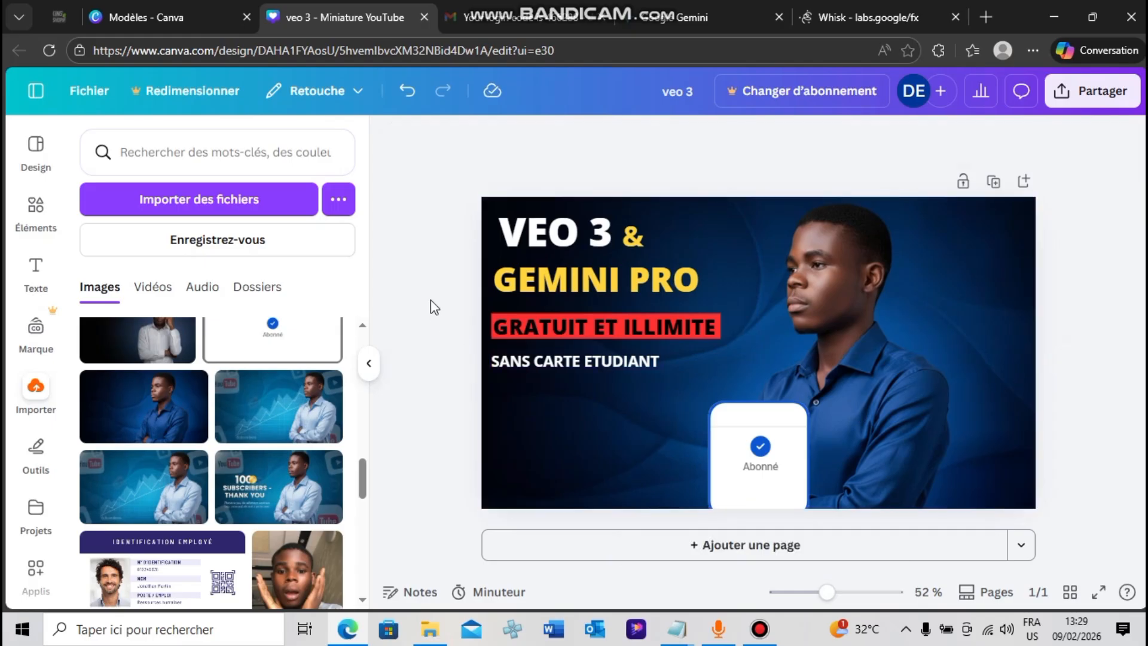
# Move the "Abonné" card to the right so it sits in front of the man's folded arms
pyautogui.click(760, 462)
pyautogui.moveTo(761, 461); pyautogui.dragTo(807, 481)
pyautogui.click(1106, 409)
pyautogui.click(1093, 425)
pyautogui.click(454, 275)
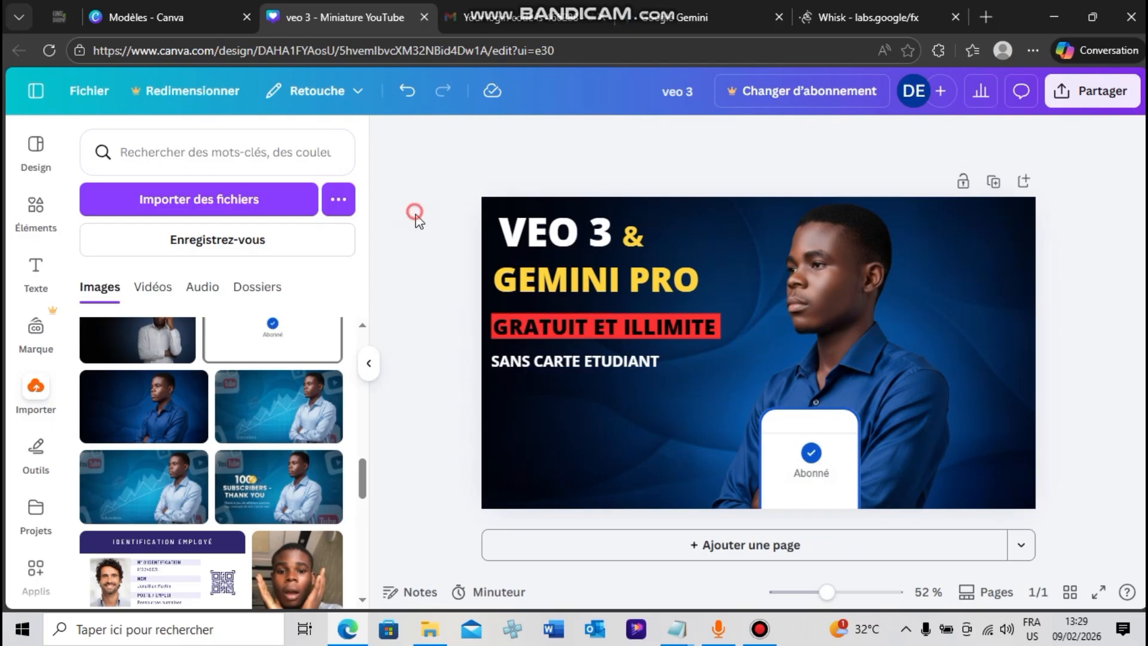
# Enlarge the four text lines and the red banner together so they fill more of the space beside the portrait
pyautogui.moveTo(415, 212); pyautogui.dragTo(775, 401)
pyautogui.click(458, 344)
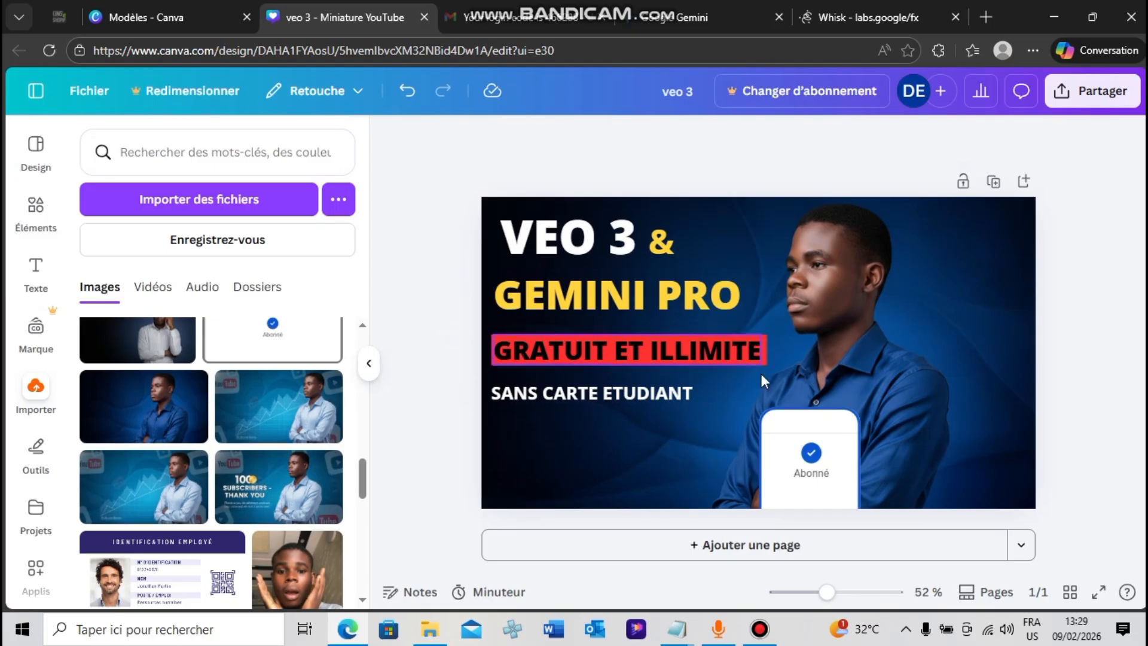
# Nudge the "Abonné" card slightly right and up, clear of the enlarged text block
pyautogui.moveTo(432, 234); pyautogui.dragTo(786, 434)
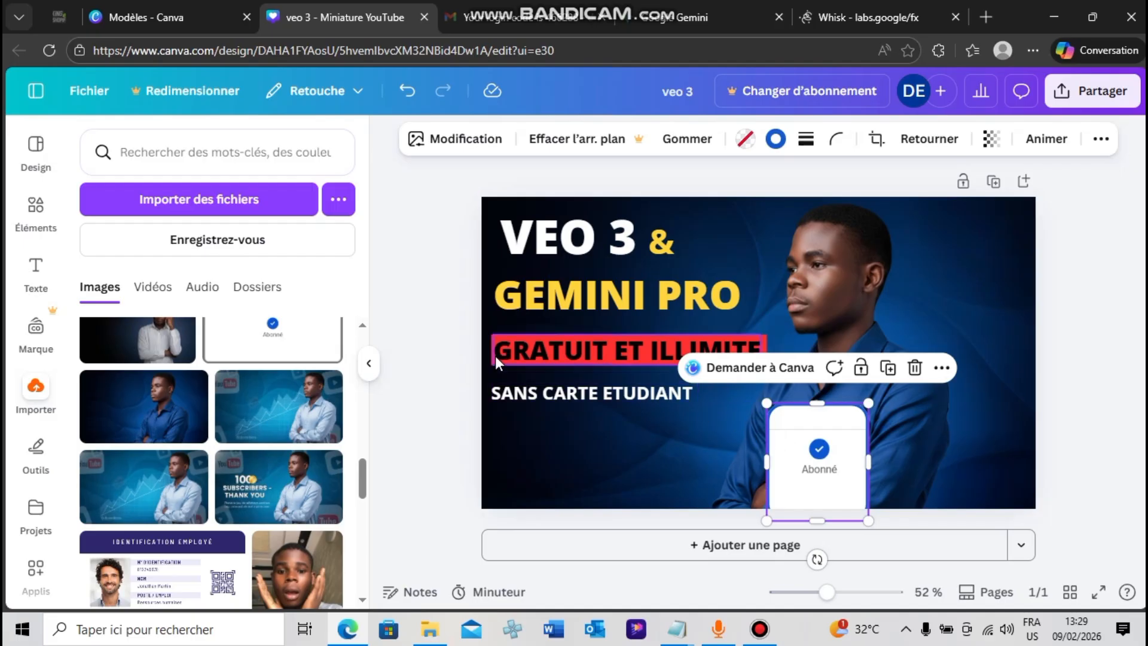
pyautogui.click(457, 360)
pyautogui.click(830, 477)
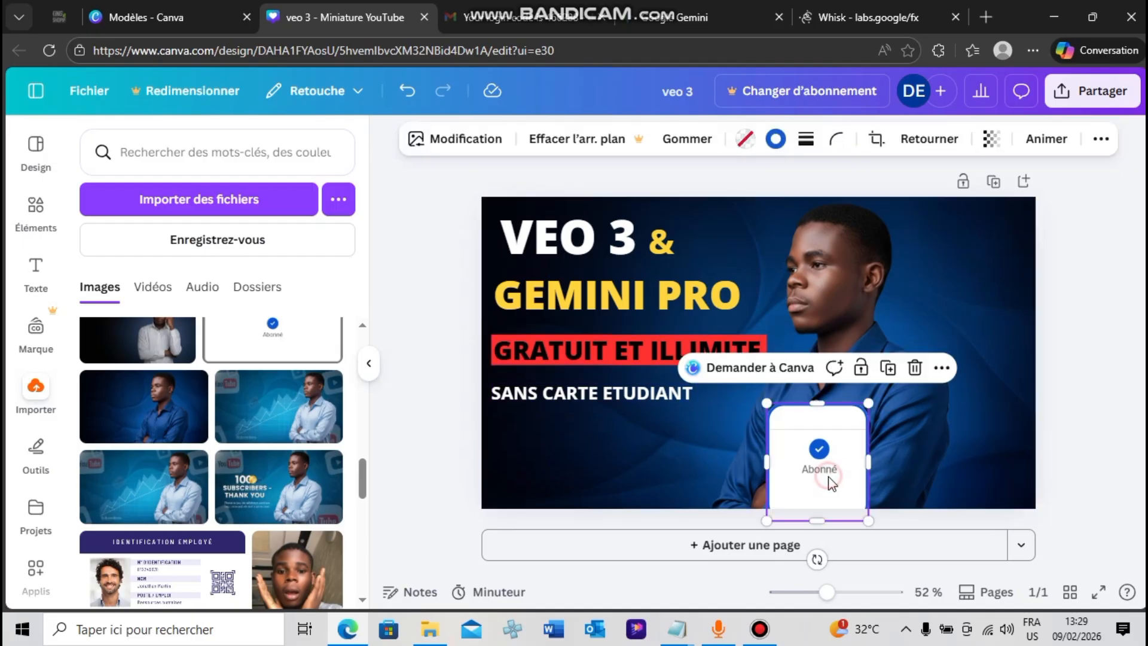
pyautogui.click(422, 361)
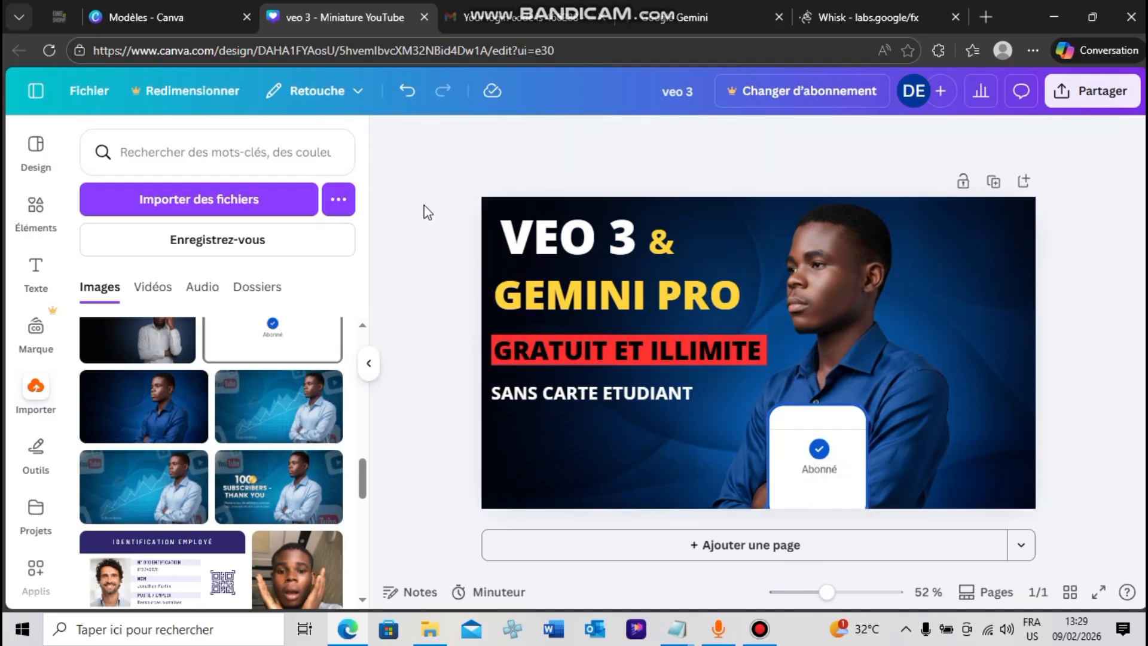
# Select all the text lines with the red banner, scale the block down slightly and shift it a little left
pyautogui.moveTo(427, 210); pyautogui.dragTo(676, 397)
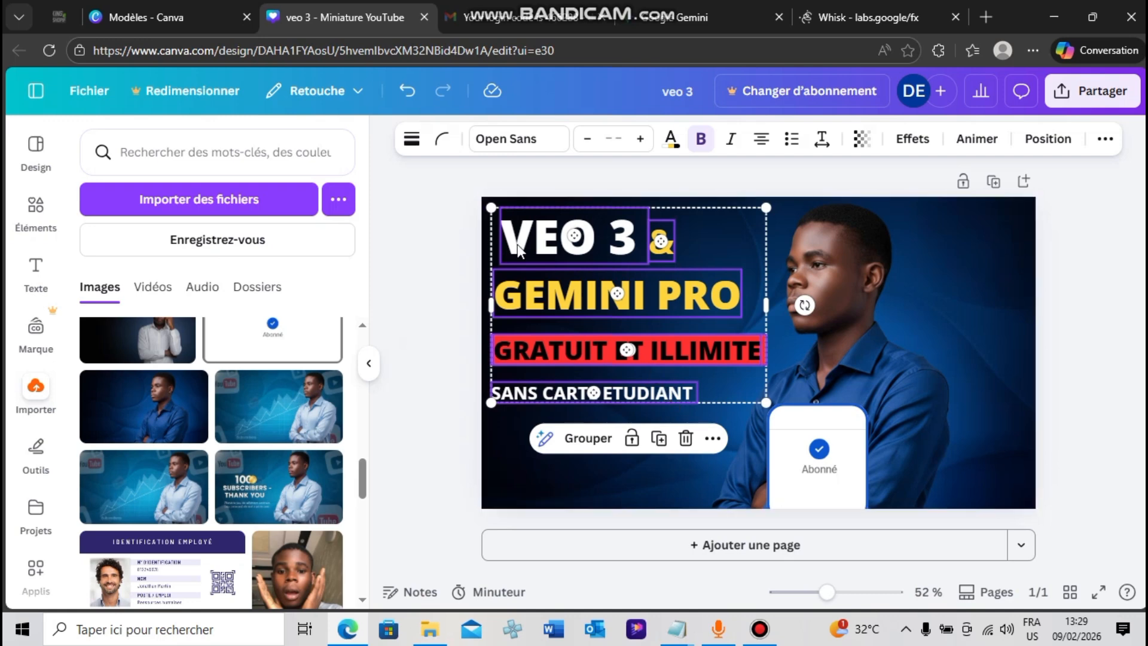
pyautogui.moveTo(491, 207); pyautogui.dragTo(526, 243)
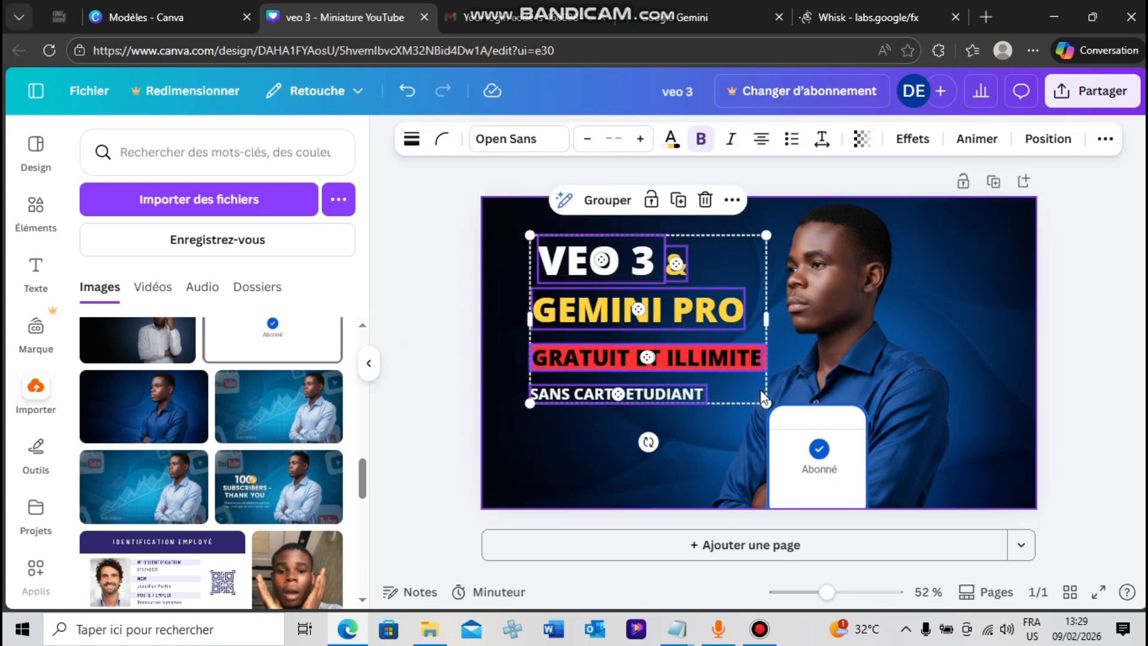
pyautogui.moveTo(530, 235); pyautogui.dragTo(720, 395)
pyautogui.click(463, 261)
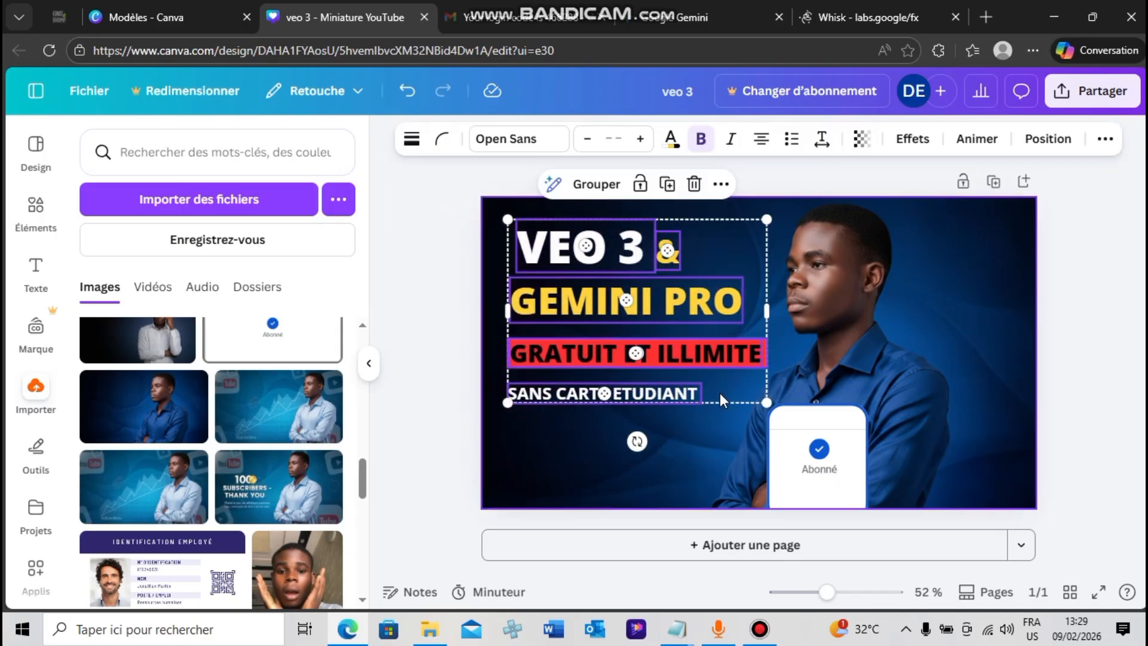
pyautogui.press('Escape')
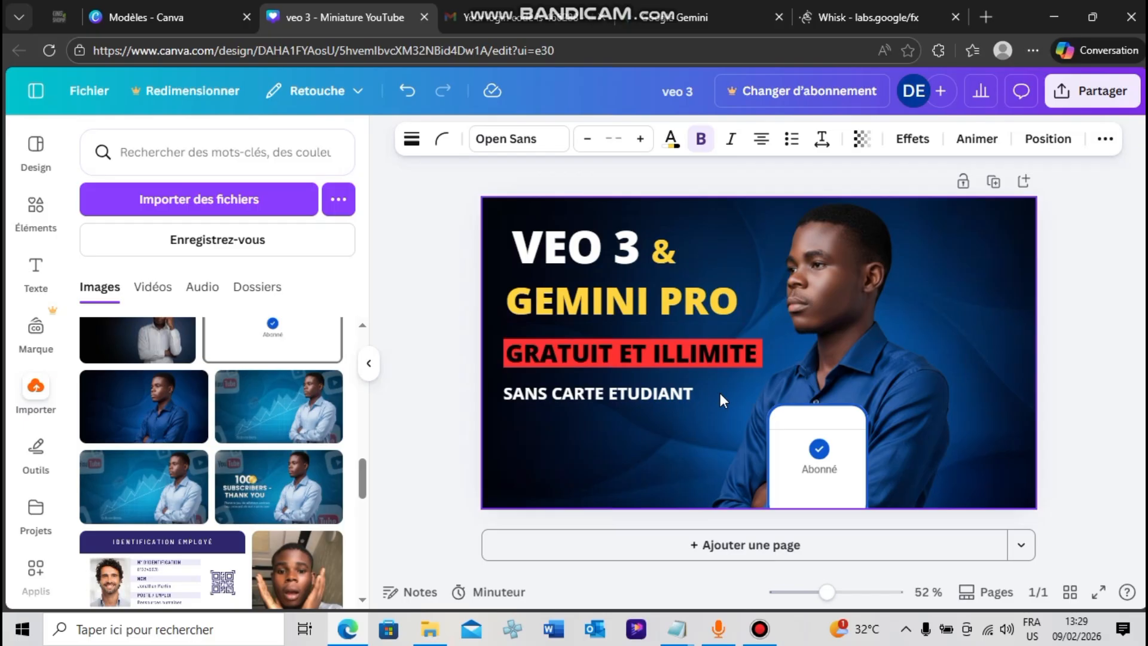
# Nudge the selected text lines and red banner together slightly left and up, toward the page's upper-left corner, and deselect them
pyautogui.press('Left')
pyautogui.press('Left')
pyautogui.press('Left')
pyautogui.press('Left')
pyautogui.press('Left')
pyautogui.press('Left')
pyautogui.press('Left')
pyautogui.press('Left')
pyautogui.press('Left')
pyautogui.press('Left')
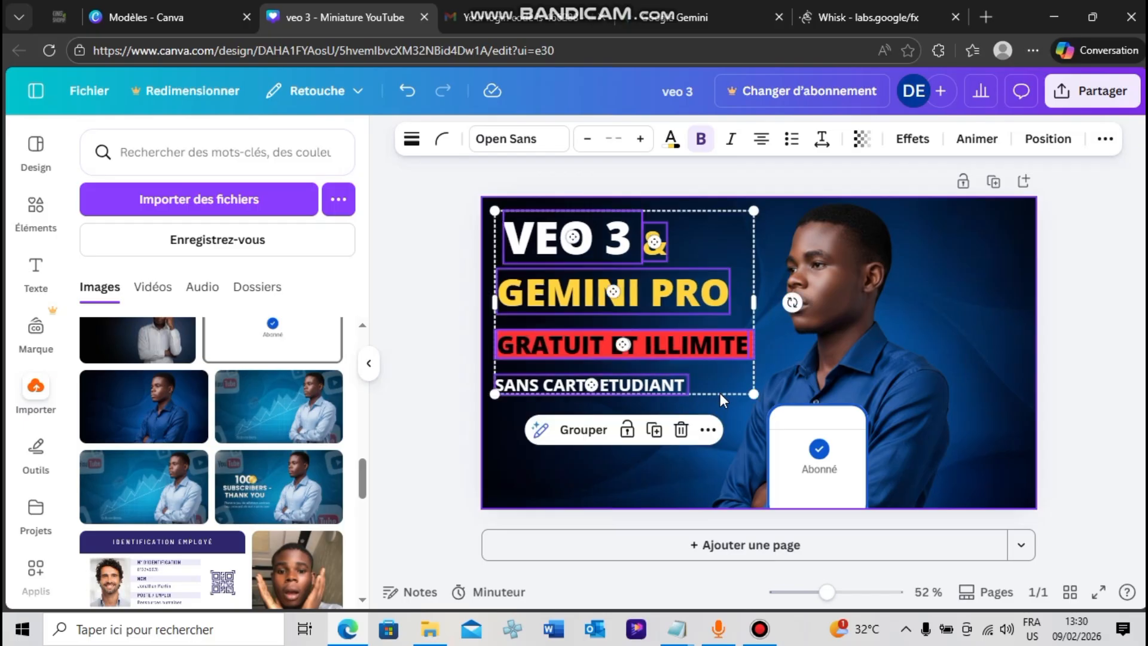
pyautogui.click(447, 336)
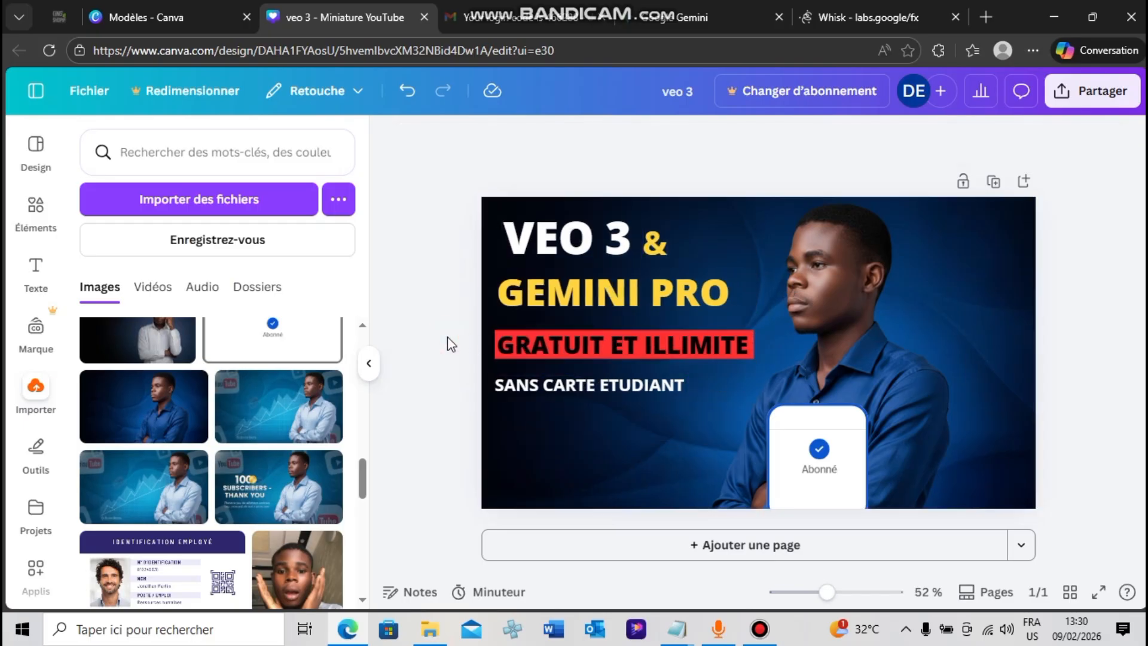
# Change the "GRATUIT ET ILLIMITE" text on the red banner to white
pyautogui.click(655, 347)
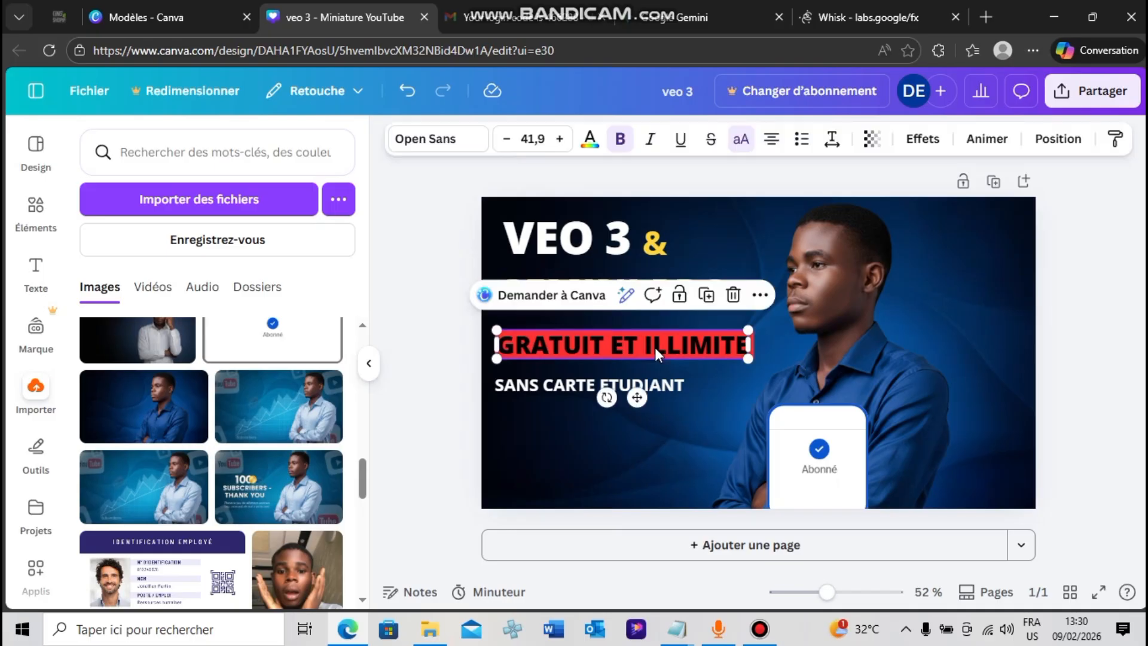
pyautogui.click(590, 139)
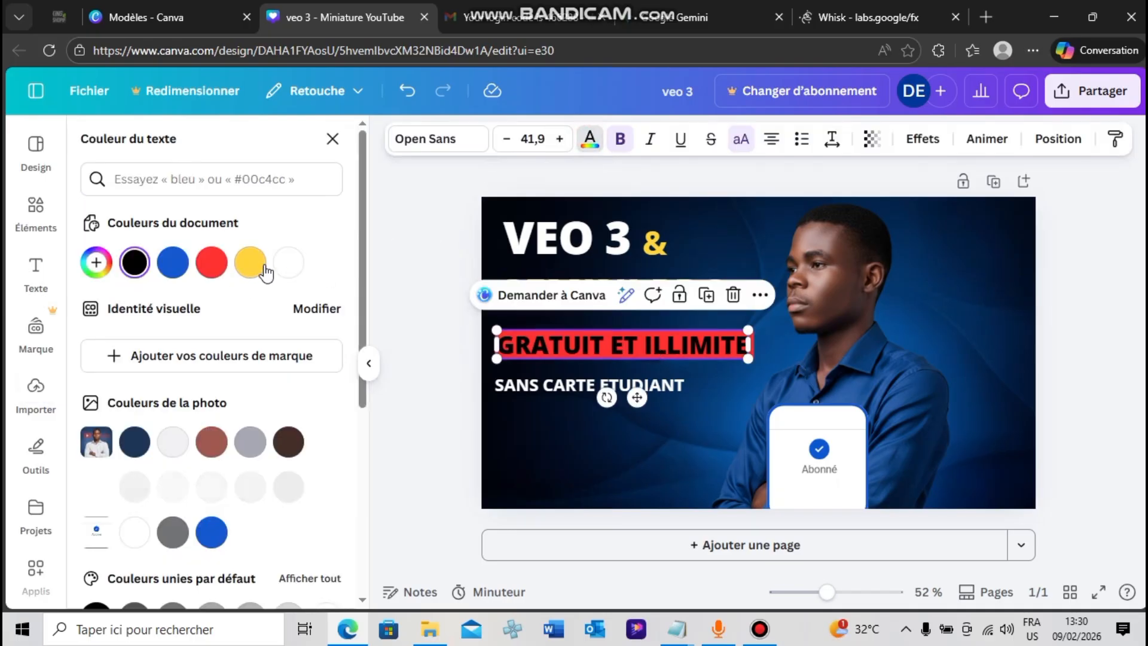
pyautogui.click(287, 271)
pyautogui.click(441, 327)
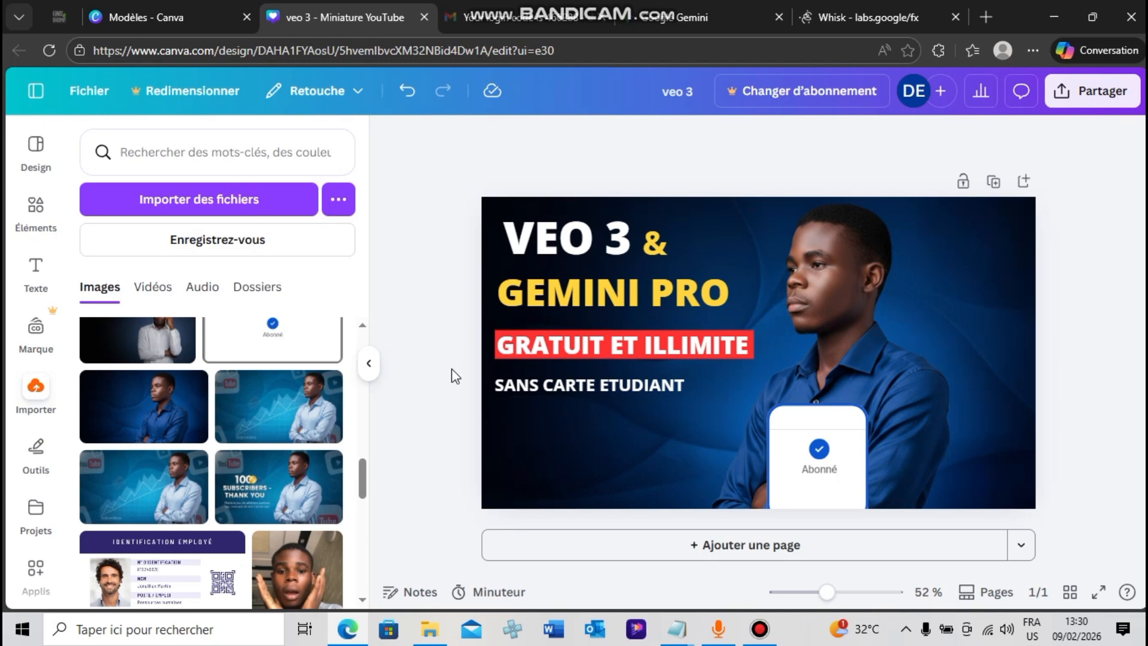
# Download the thumbnail as a PNG at size 1 (1280 × 720 px)
pyautogui.click(1081, 93)
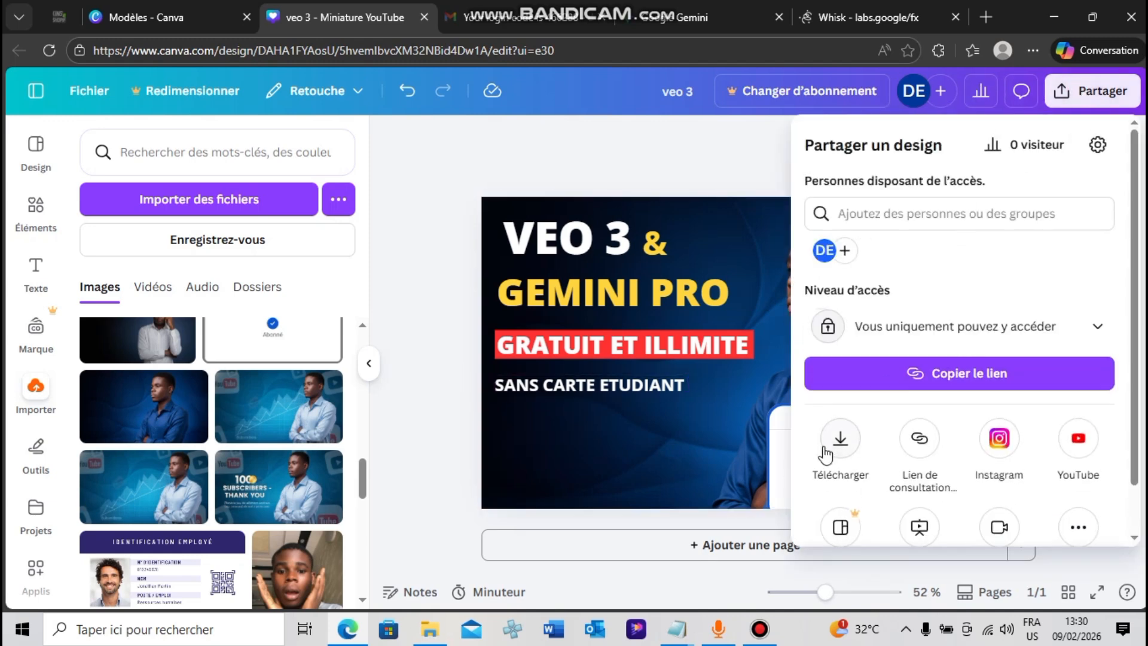
pyautogui.click(842, 448)
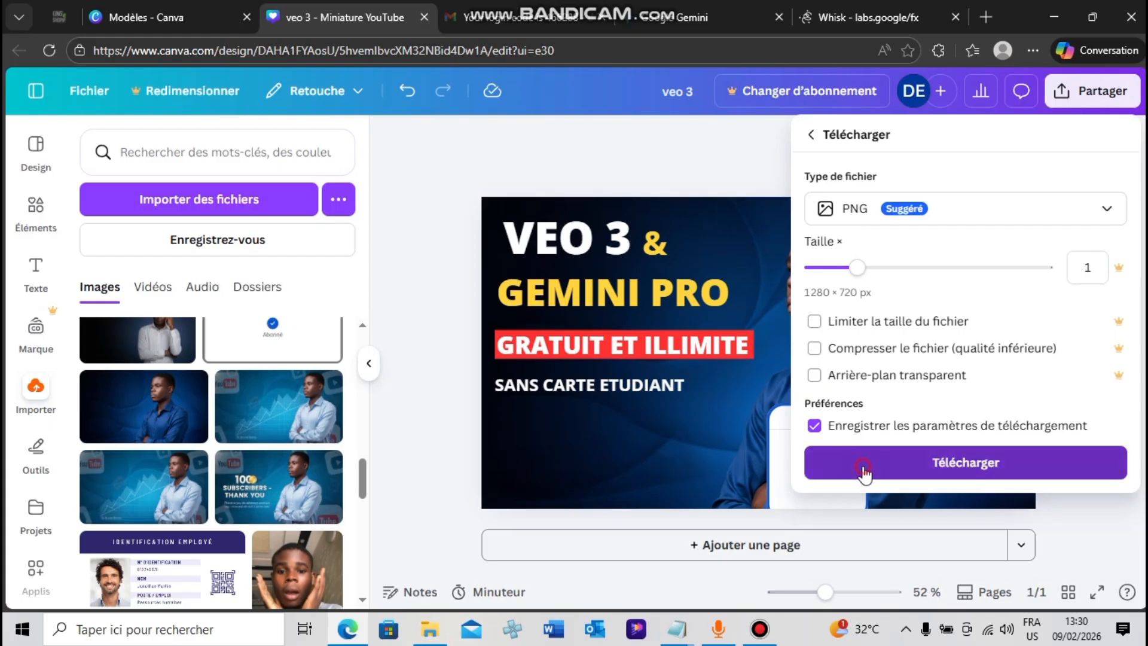
pyautogui.click(863, 466)
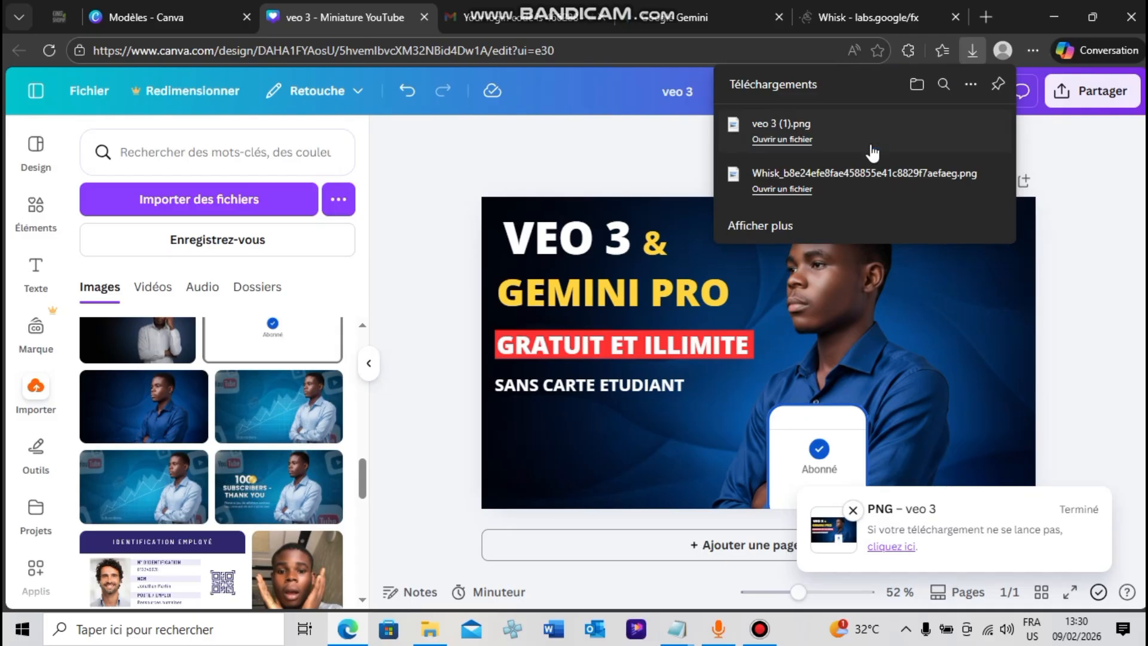
# Open the downloaded "veo 3 (1).png" in Paint, inspect it at different zoom levels, and return to the Canva design
pyautogui.click(795, 141)
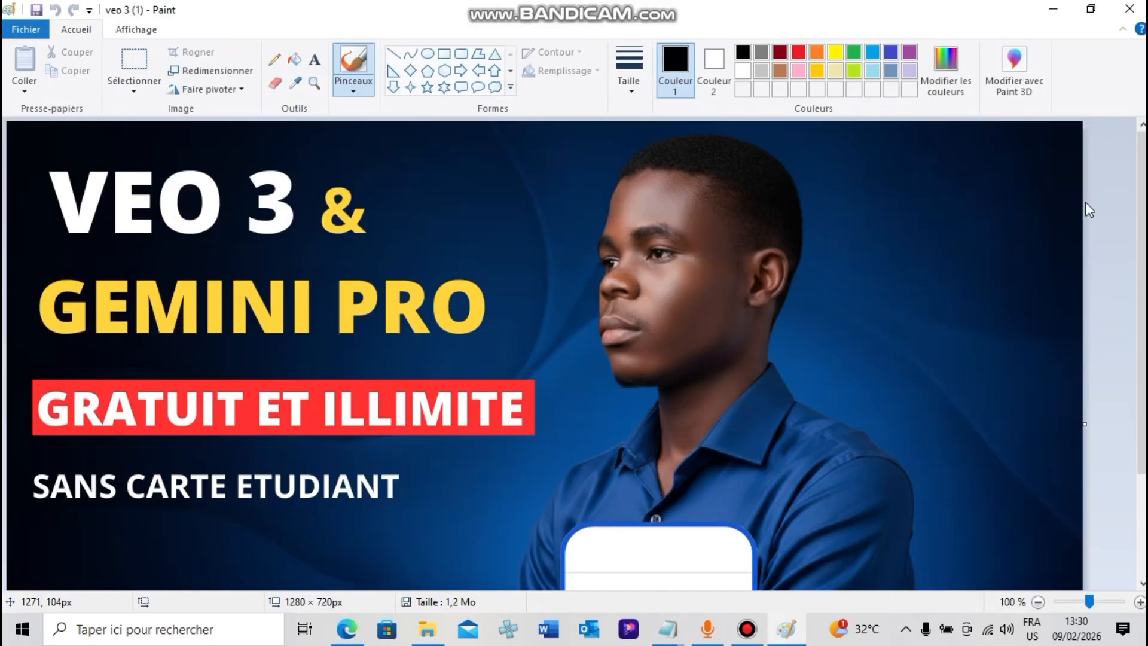
pyautogui.keyDown('ctrl'); pyautogui.scroll(-2, 987, 242); pyautogui.keyUp('ctrl')
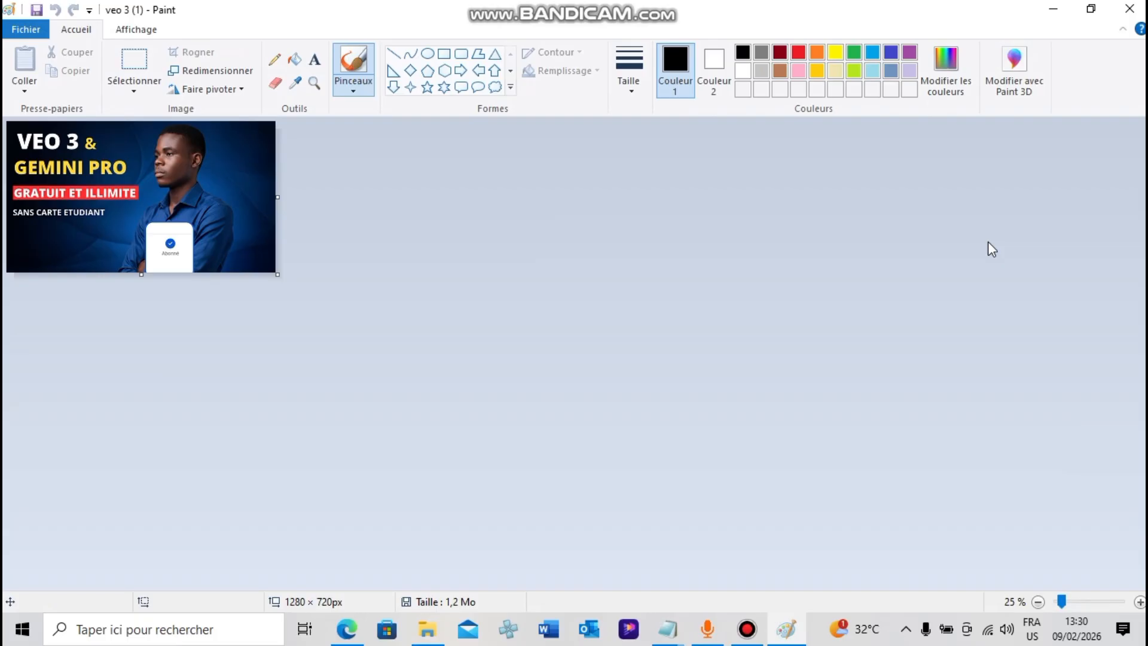
pyautogui.click(1139, 602)
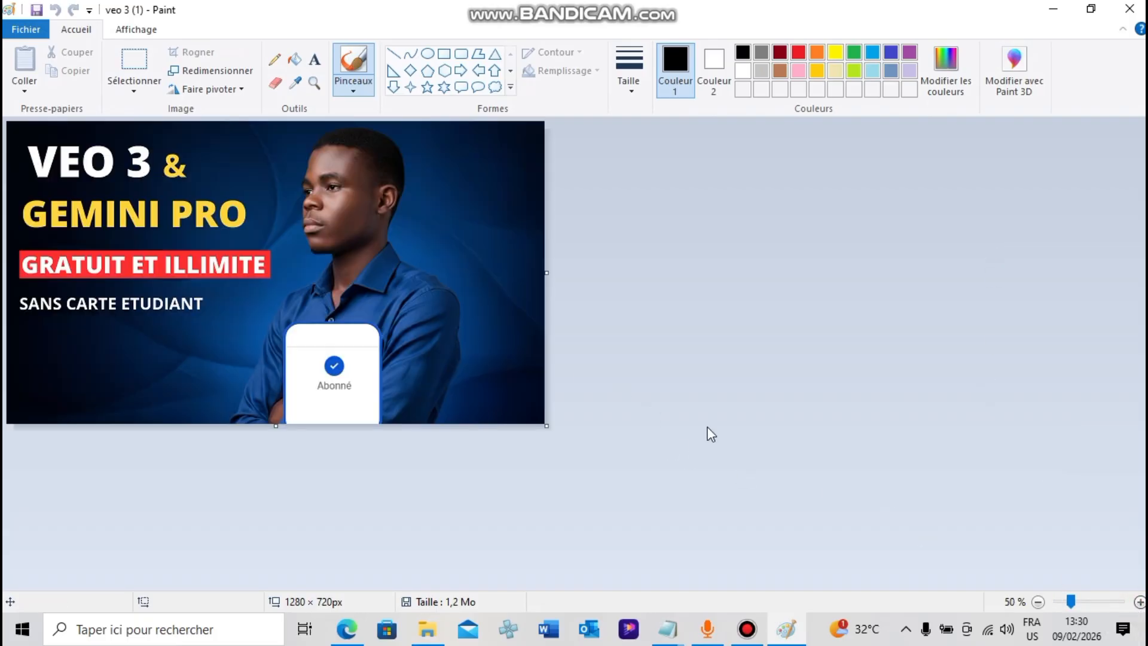
pyautogui.click(1139, 601)
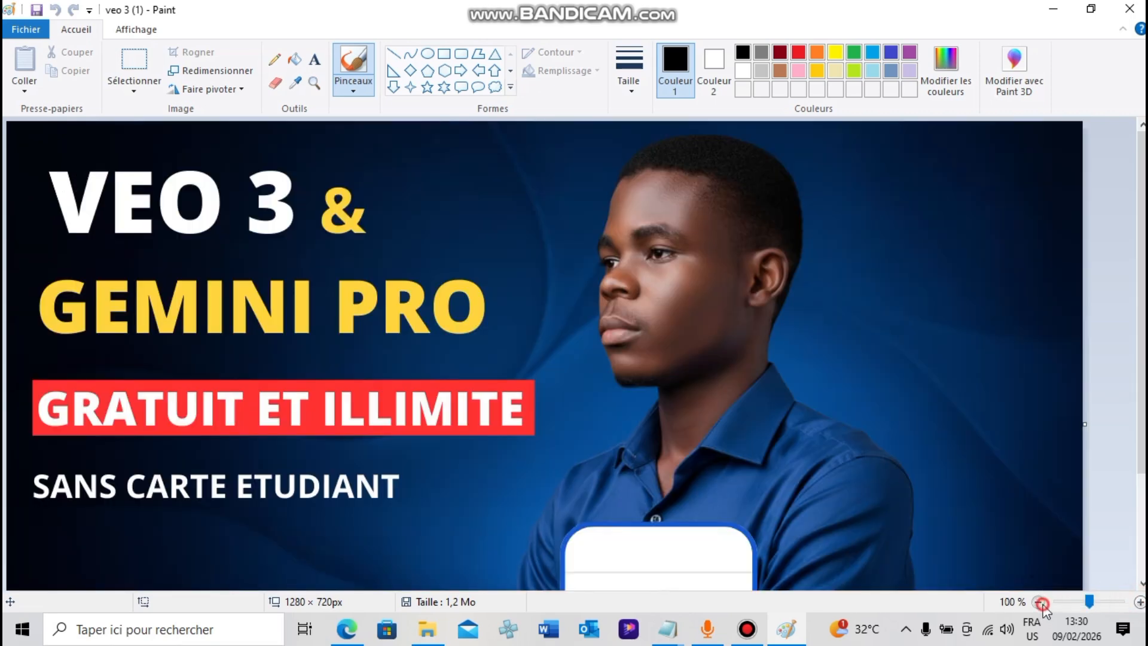
pyautogui.click(1039, 602)
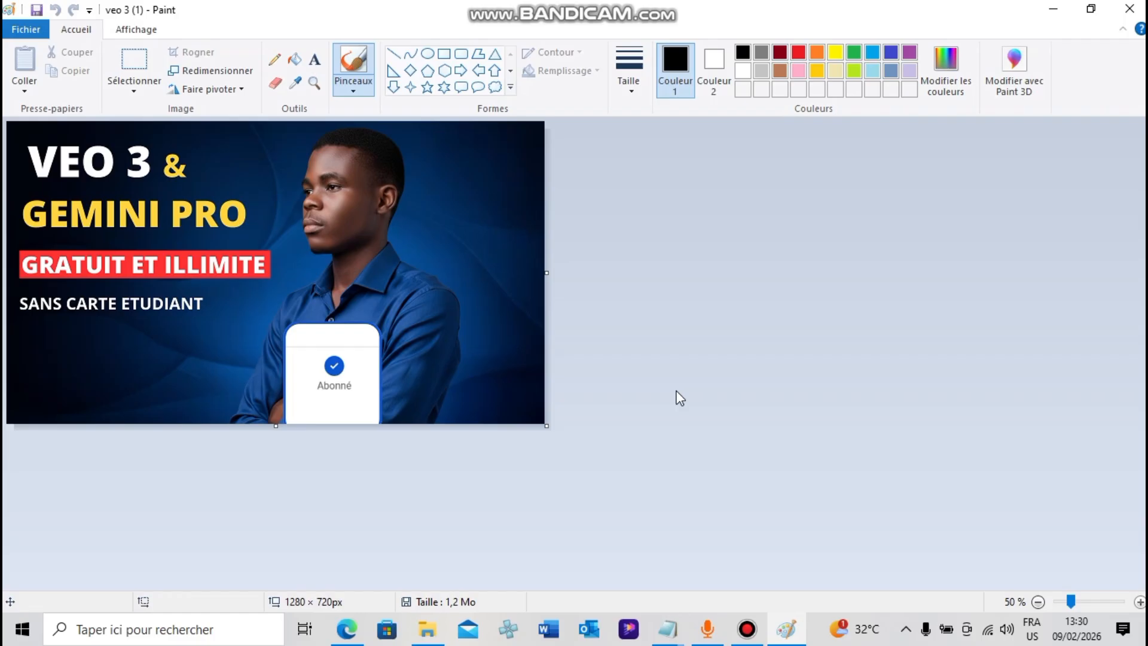
pyautogui.click(1053, 7)
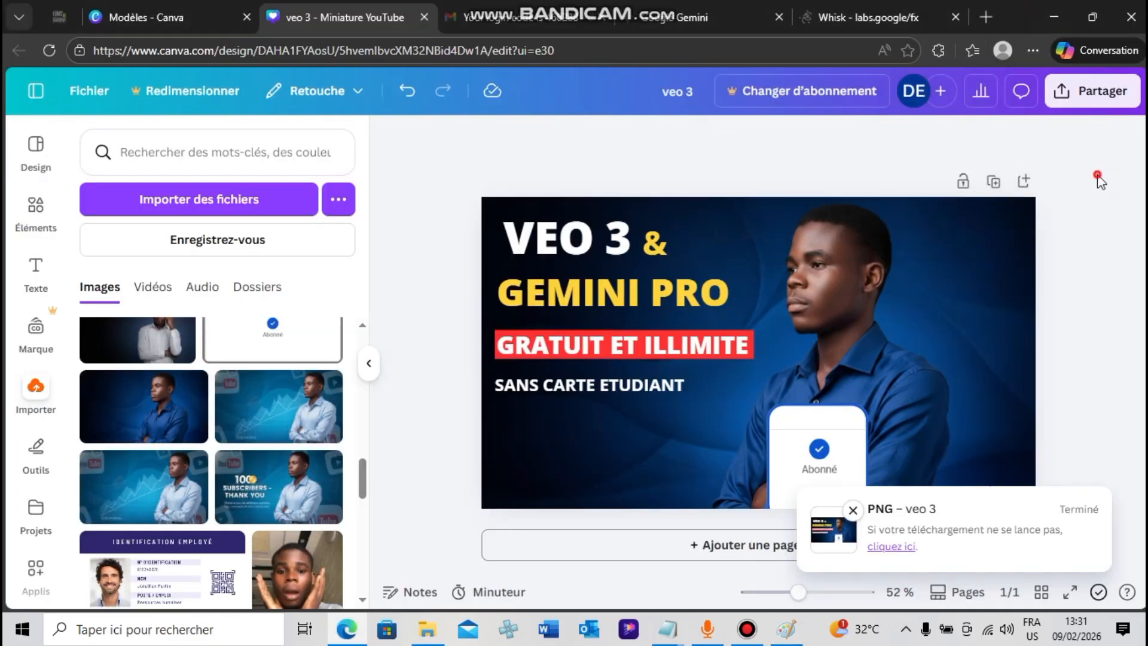